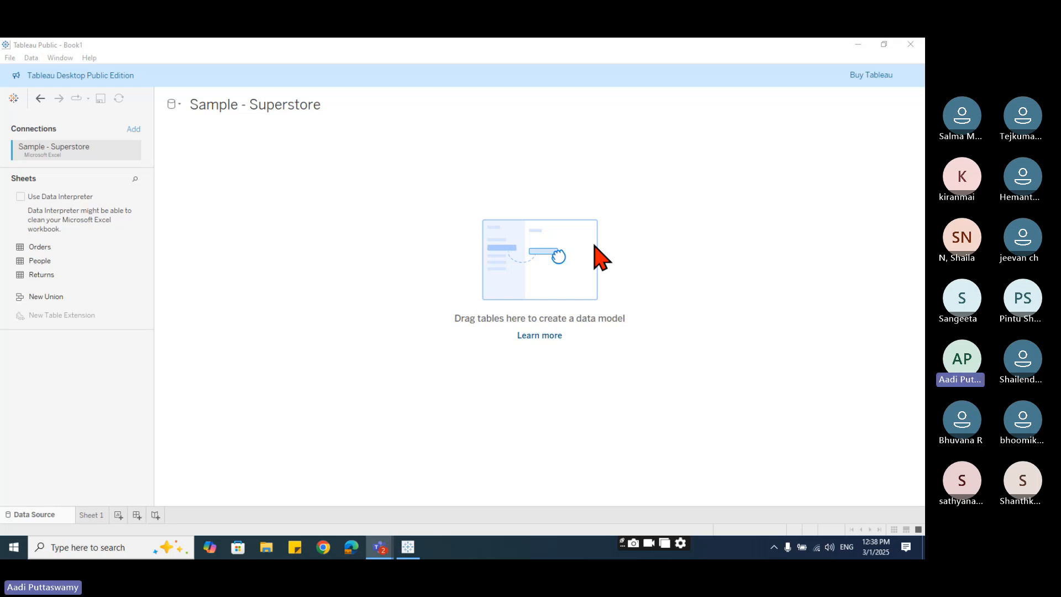
# Add the Orders table from Sample - Superstore to the data model and go to Sheet 1.
pyautogui.moveTo(80, 246); pyautogui.dragTo(260, 248)
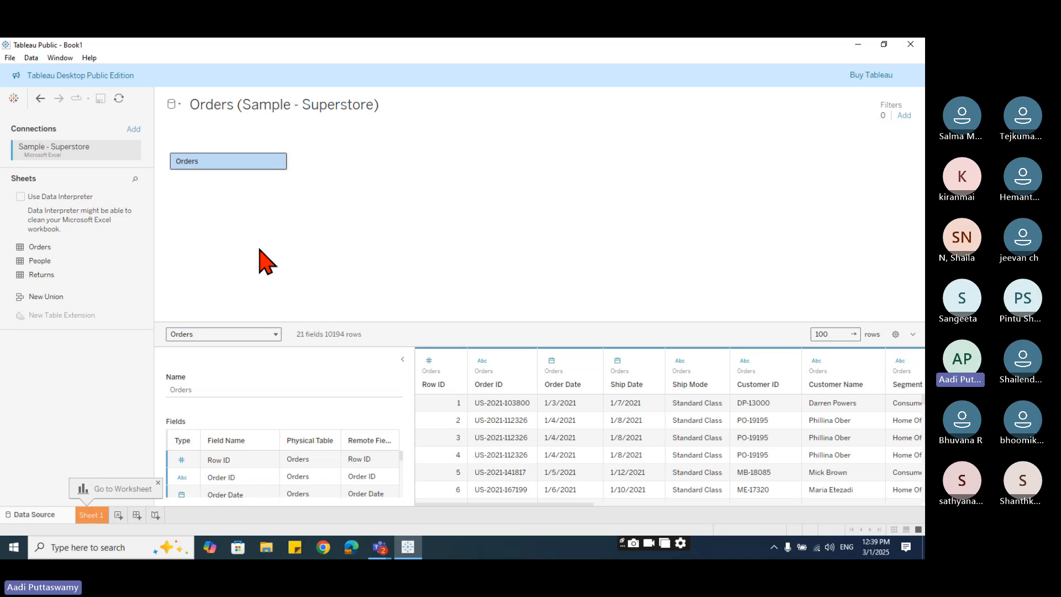
pyautogui.click(94, 515)
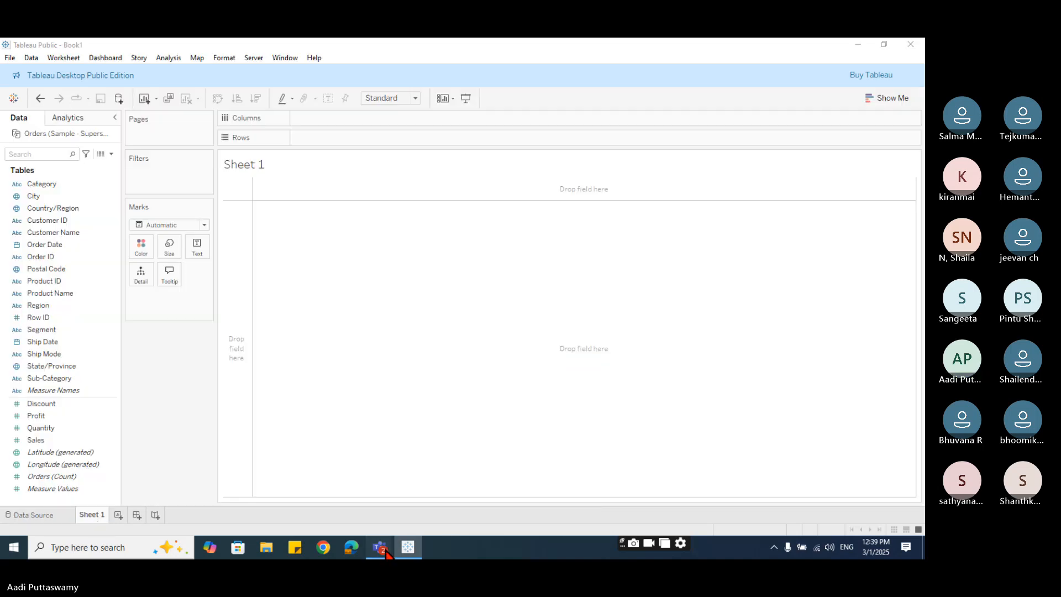
# Switch to the Microsoft Teams meeting window, check the meeting chat, and return to Tableau.
pyautogui.moveTo(379, 547)
pyautogui.click(368, 524)
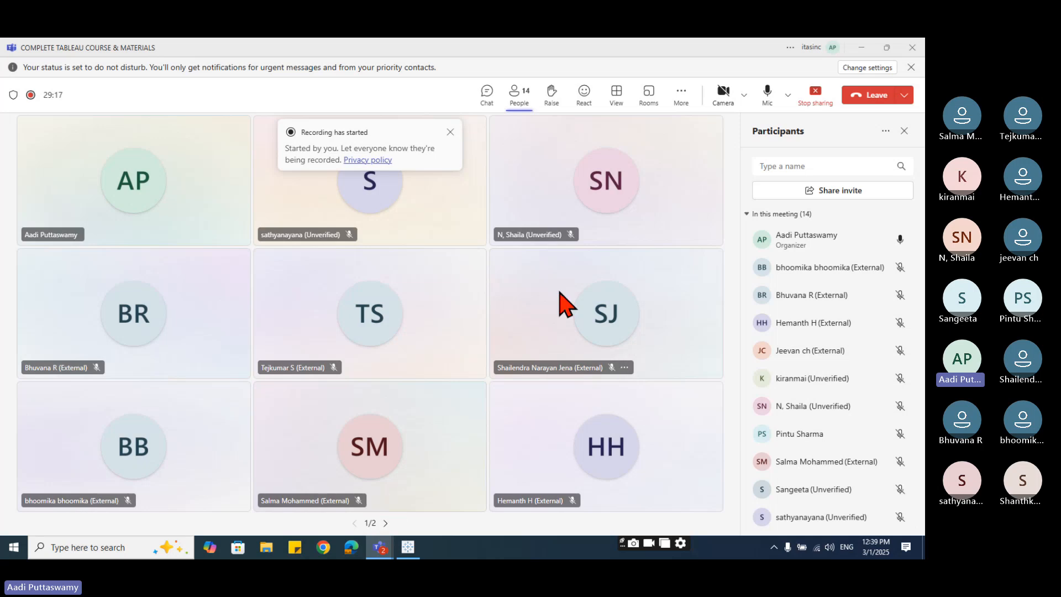
pyautogui.click(489, 97)
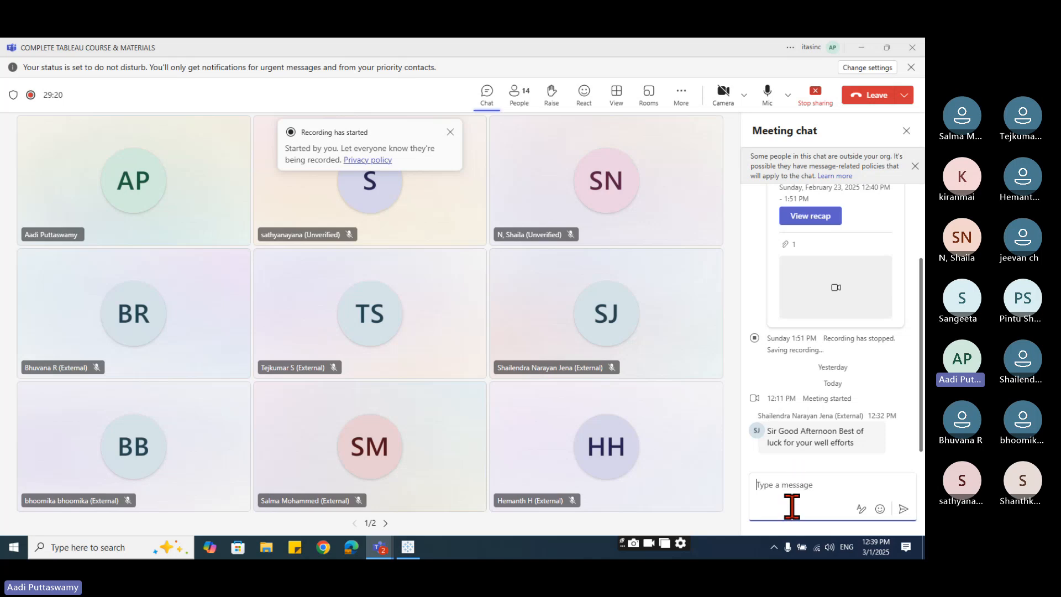
pyautogui.click(863, 48)
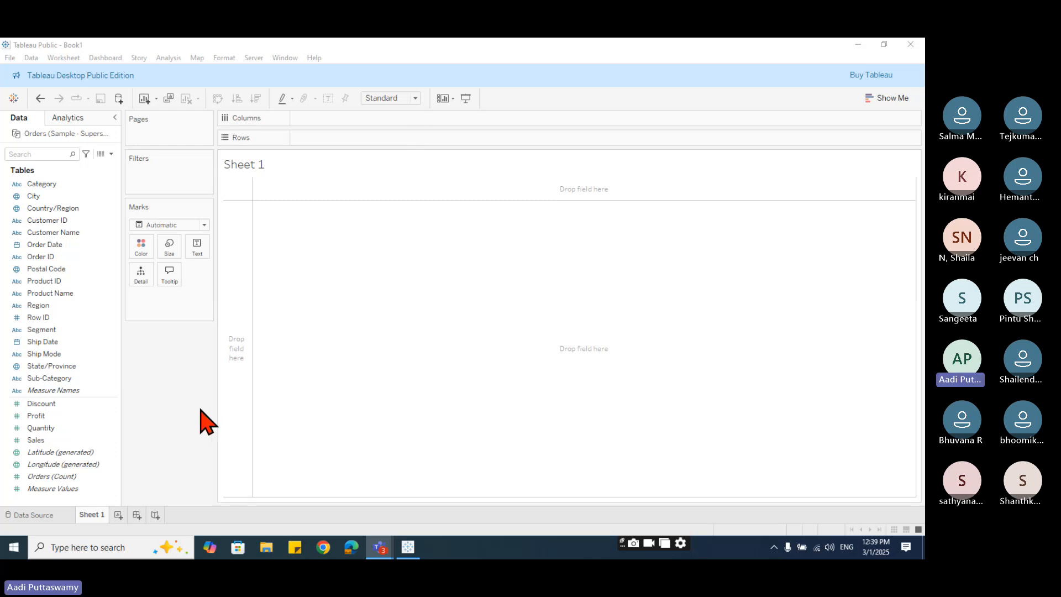
# Chart Sales by Region as vertical bars, with Region on Columns and SUM(Sales) on Rows, and widen the bars.
pyautogui.moveTo(51, 307); pyautogui.dragTo(329, 138)
pyautogui.moveTo(66, 440); pyautogui.dragTo(309, 118)
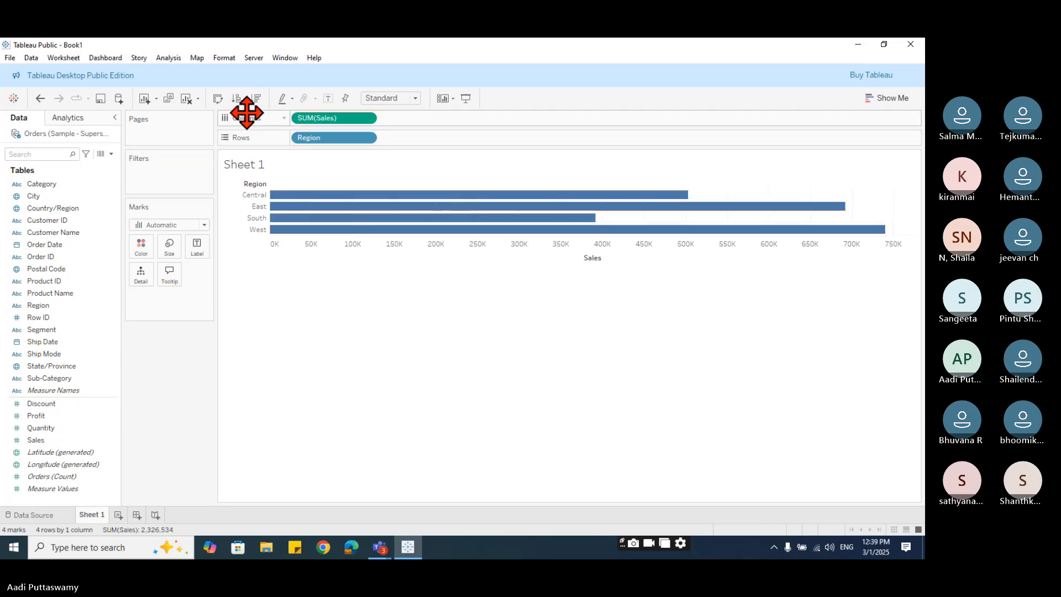
pyautogui.click(217, 98)
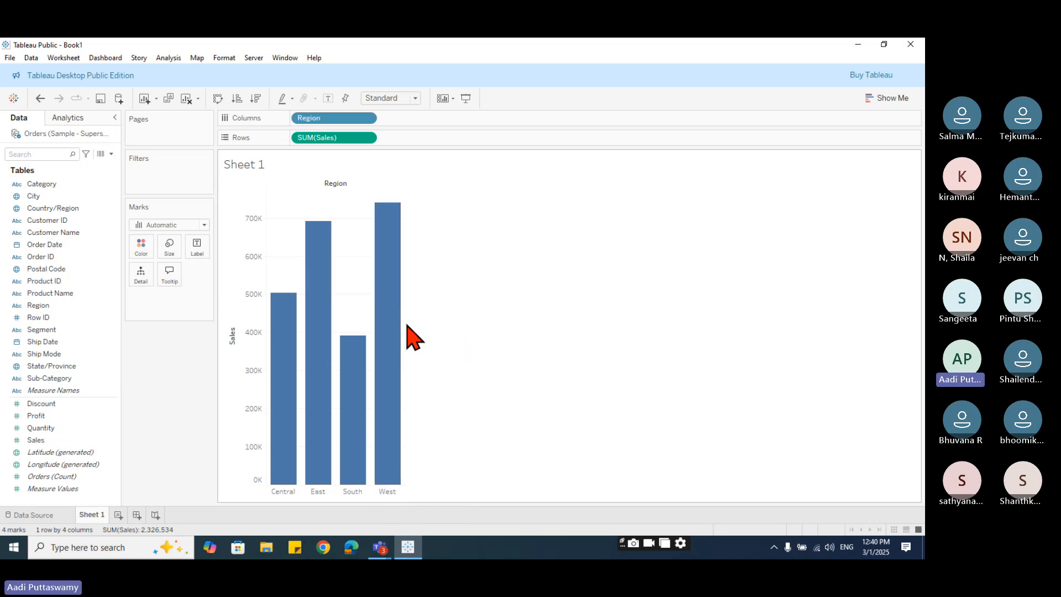
pyautogui.moveTo(405, 325); pyautogui.dragTo(558, 327)
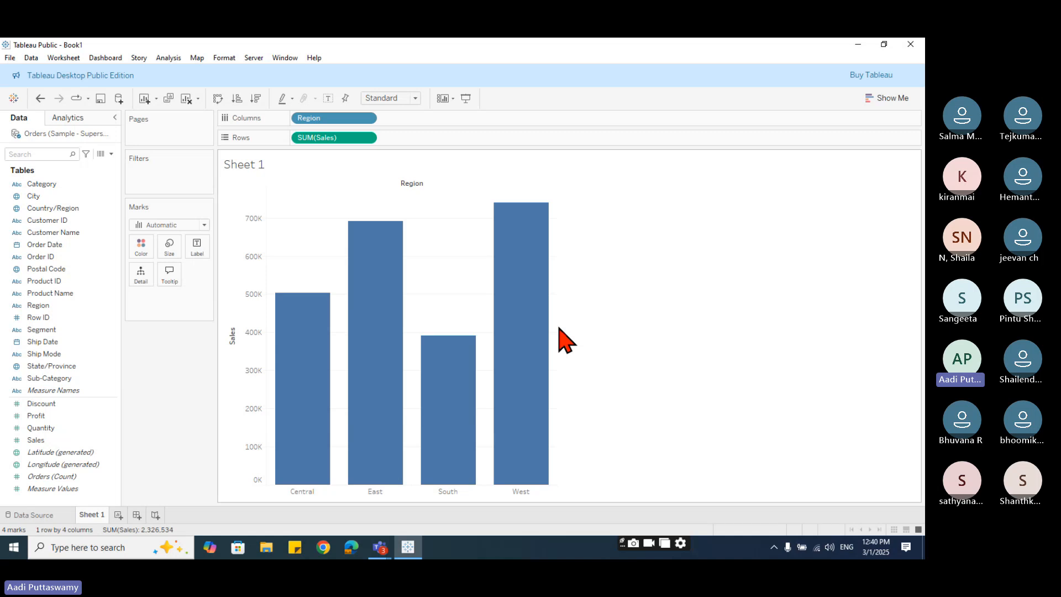
# Add Category beside Region on Columns, and move it from there to Filters with all categories selected.
pyautogui.click(50, 186)
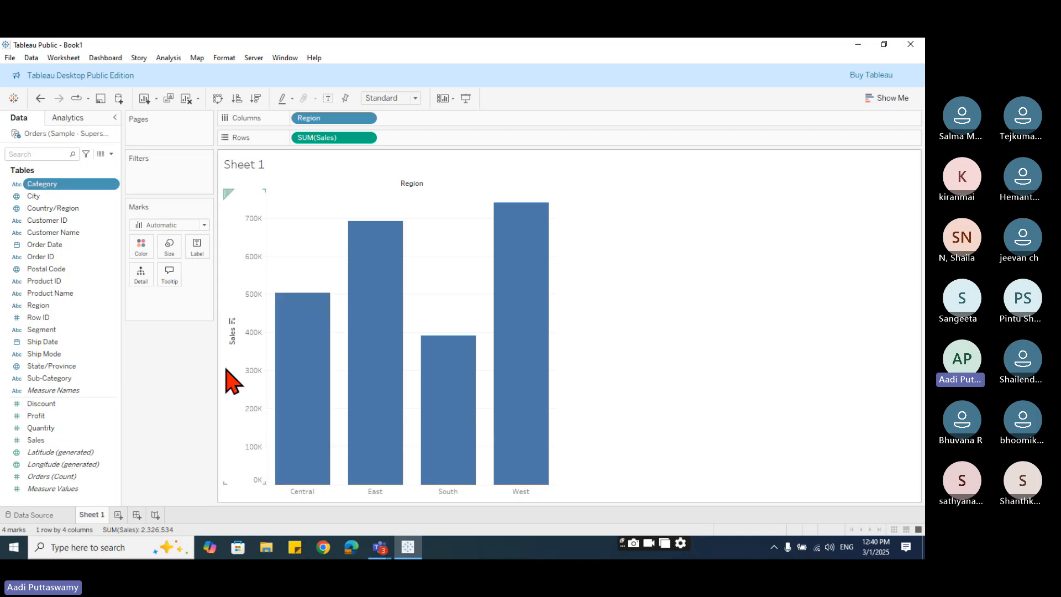
pyautogui.moveTo(65, 183); pyautogui.dragTo(437, 124)
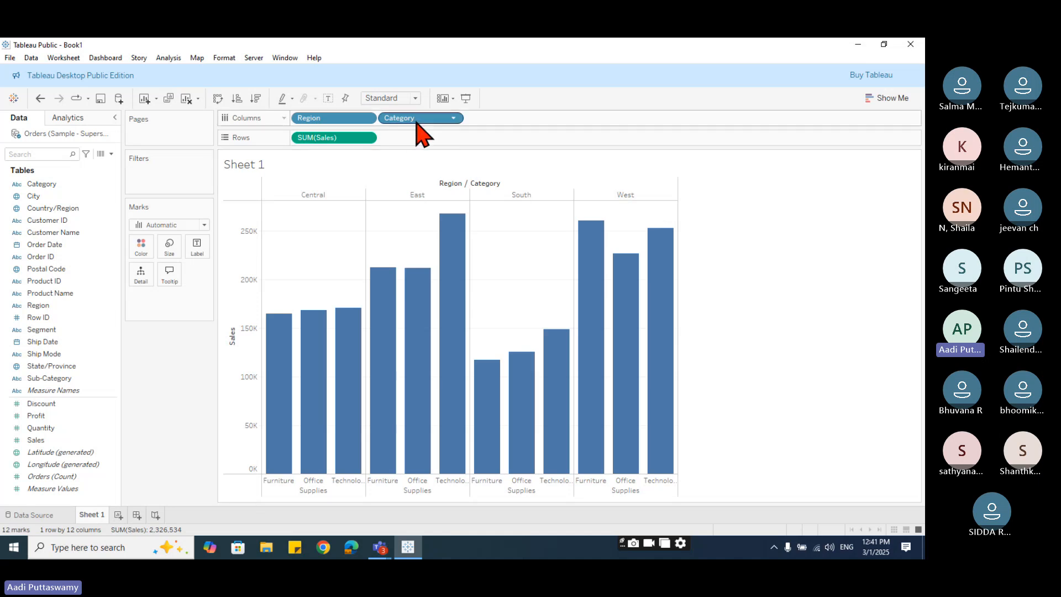
pyautogui.moveTo(418, 118); pyautogui.dragTo(171, 186)
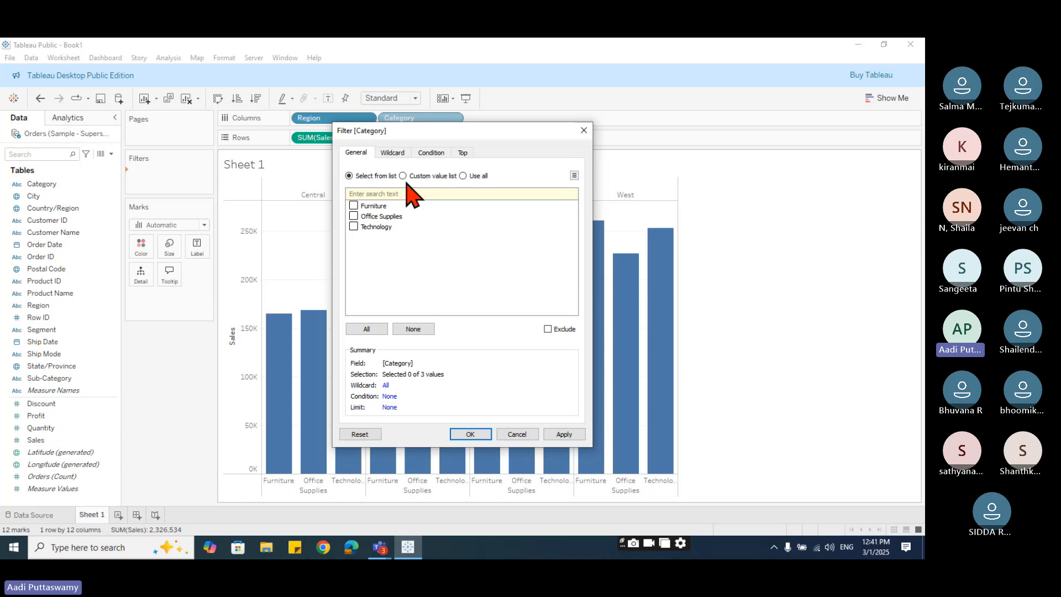
pyautogui.moveTo(406, 131); pyautogui.dragTo(376, 128)
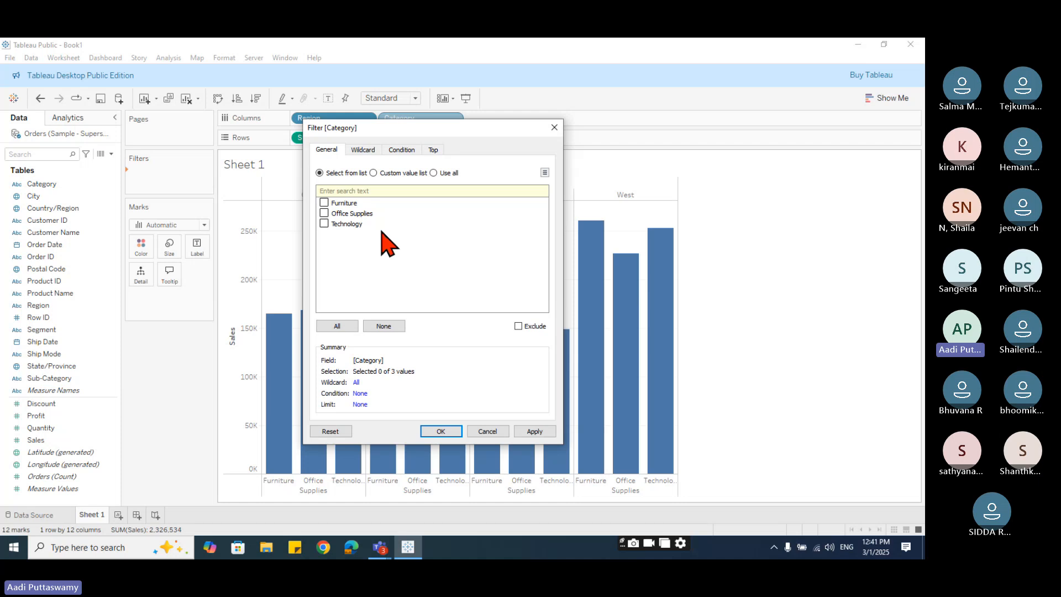
pyautogui.click(341, 327)
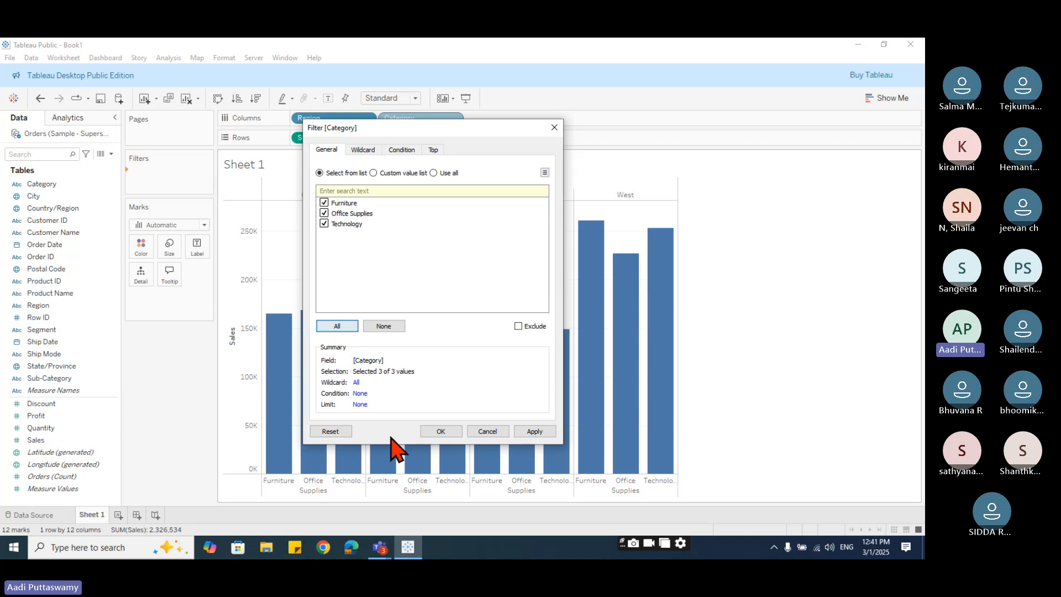
pyautogui.click(441, 431)
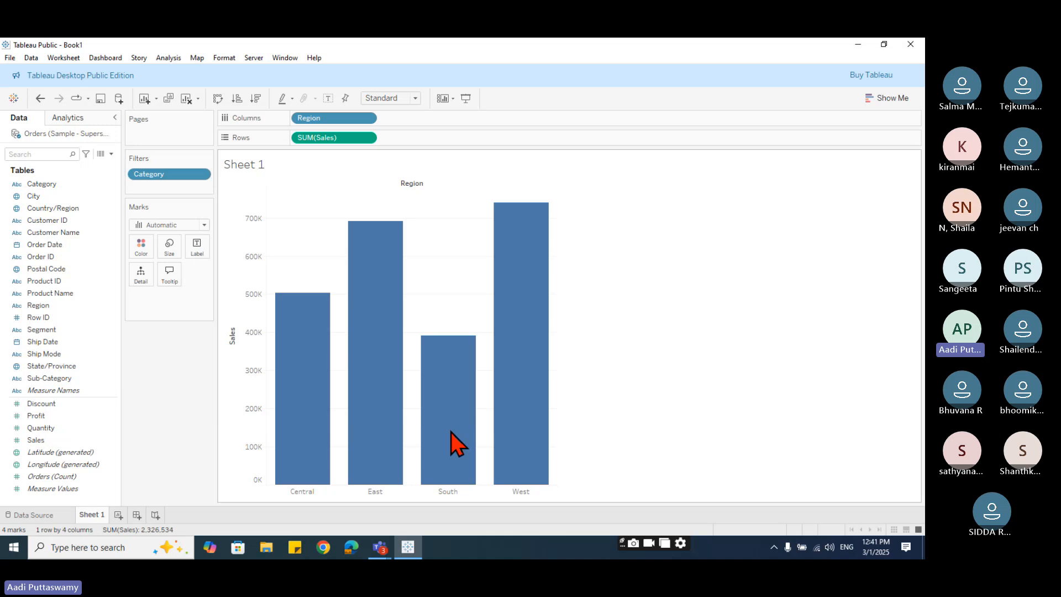
# Edit the Category filter to keep only Furniture by excluding Office Supplies and Technology.
pyautogui.click(201, 174)
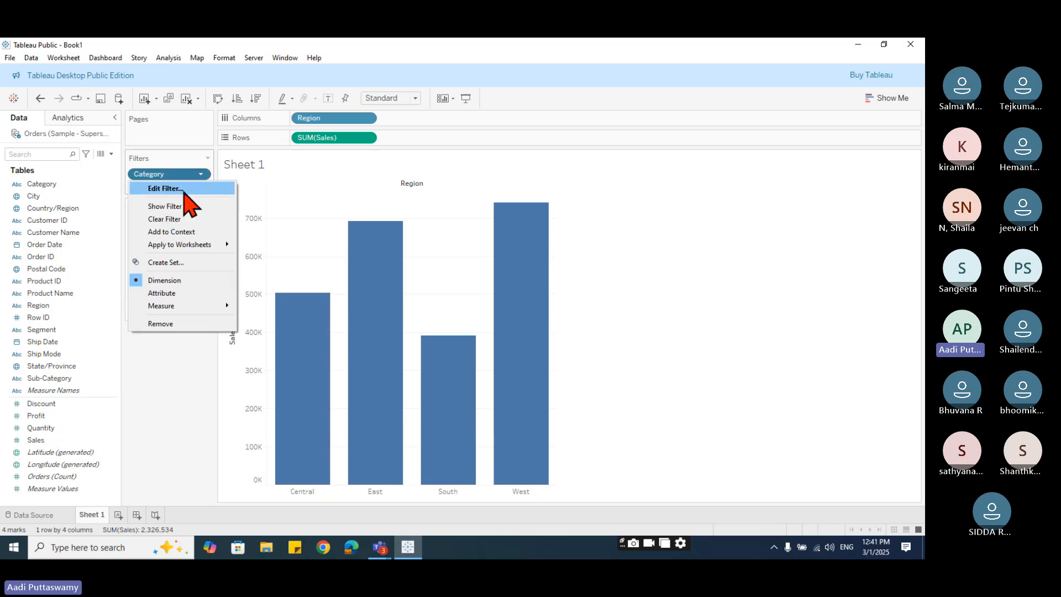
pyautogui.click(183, 191)
pyautogui.click(355, 215)
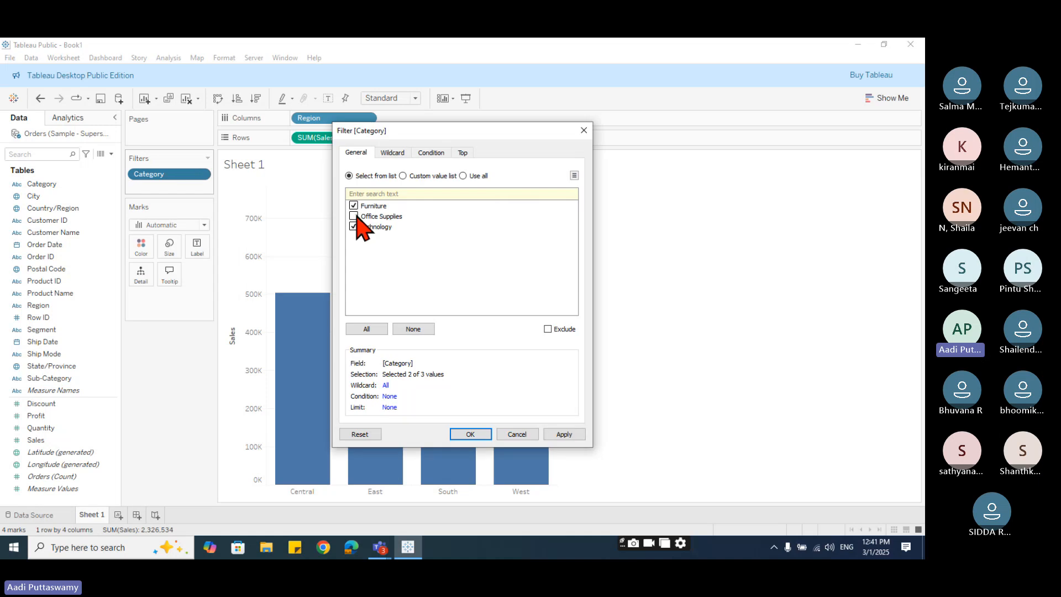
pyautogui.click(355, 225)
pyautogui.click(470, 434)
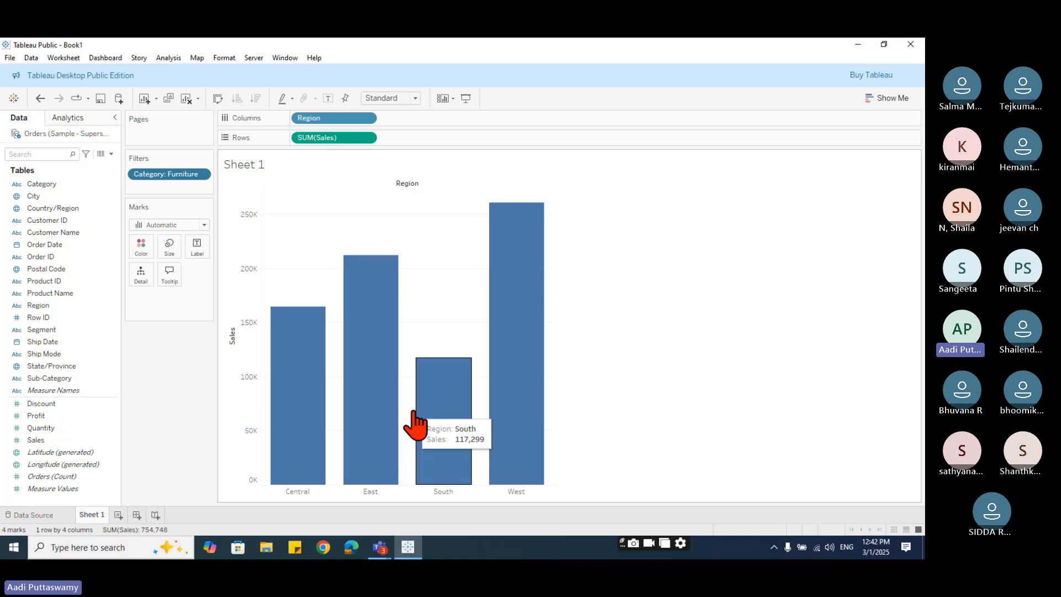
# Edit the Category filter to keep only Office Supplies instead of Furniture.
pyautogui.click(201, 175)
pyautogui.click(196, 189)
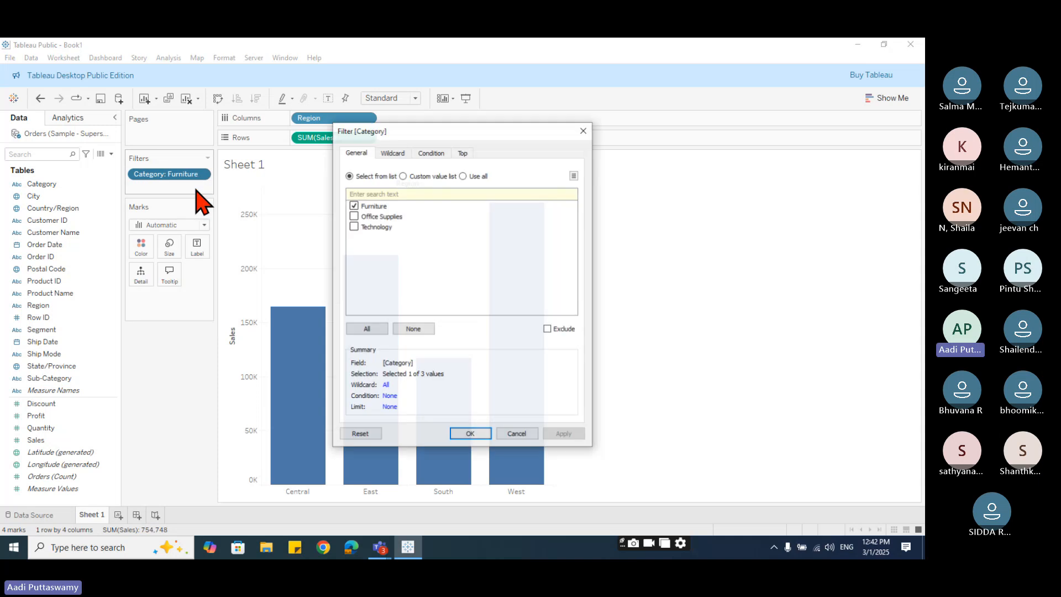
pyautogui.click(353, 207)
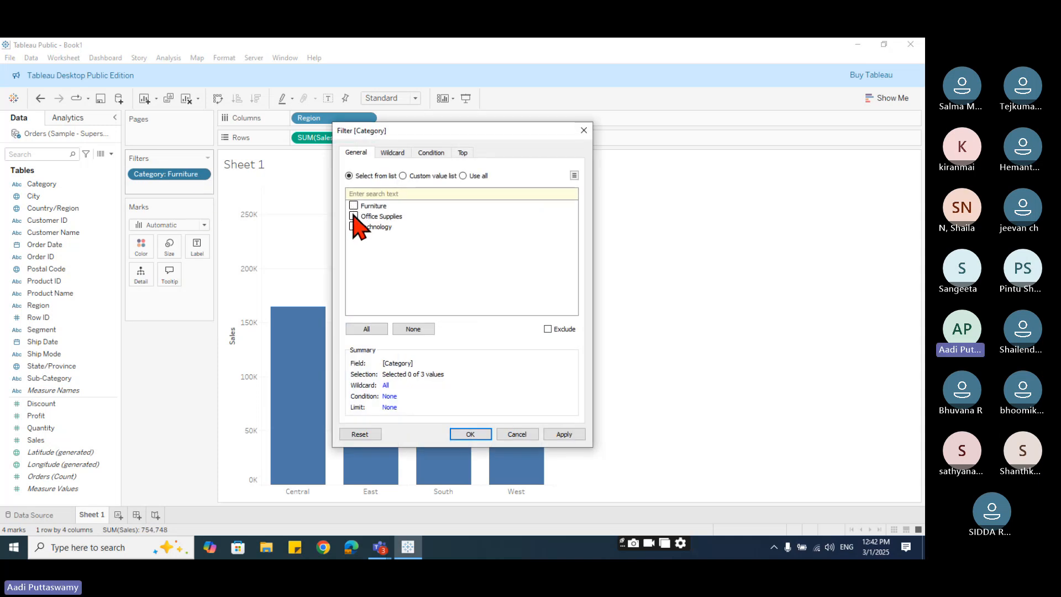
pyautogui.click(353, 216)
pyautogui.click(468, 434)
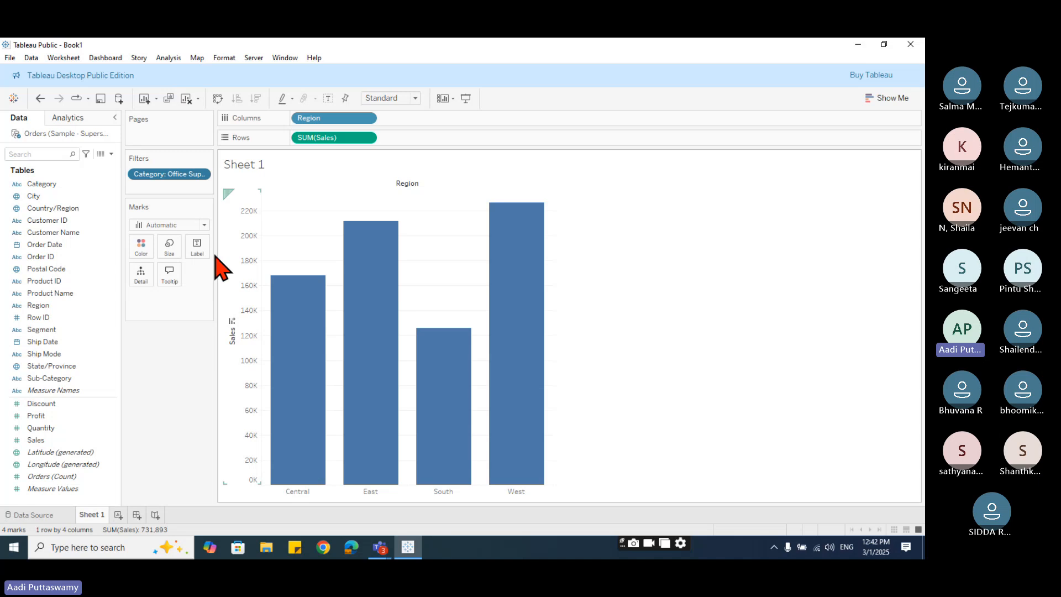
# Review the selected values in the Category filter's settings.
pyautogui.click(201, 175)
pyautogui.click(202, 188)
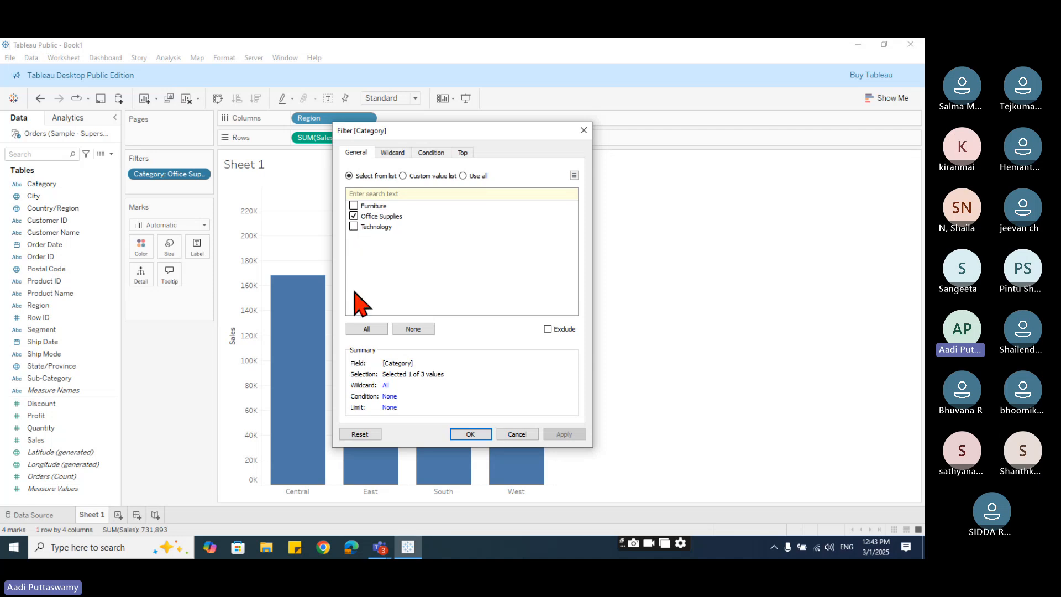
pyautogui.click(471, 434)
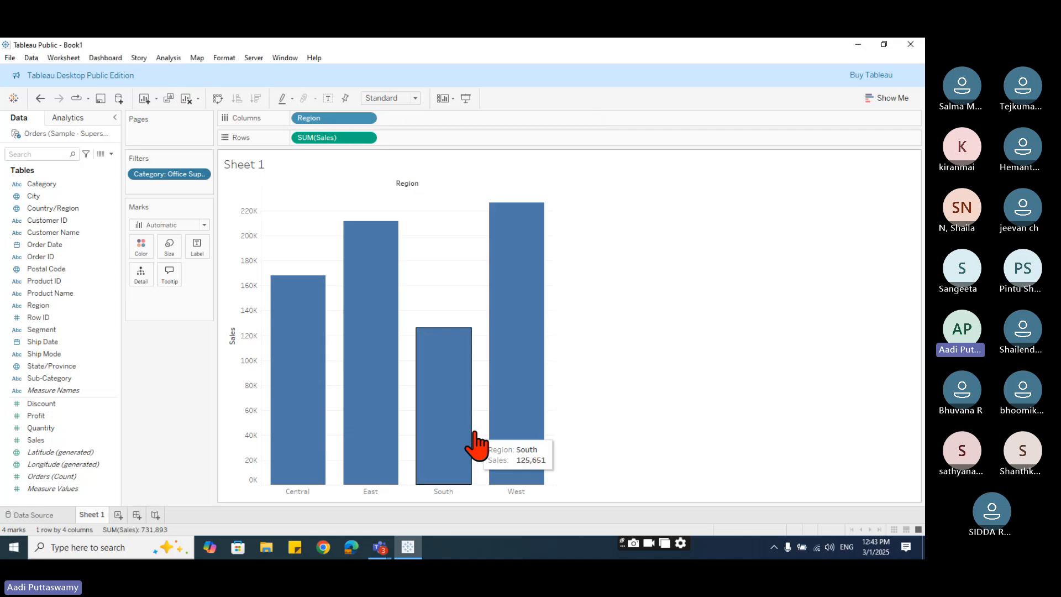
# Show the interactive Category filter beside the chart and include all categories in it.
pyautogui.click(201, 174)
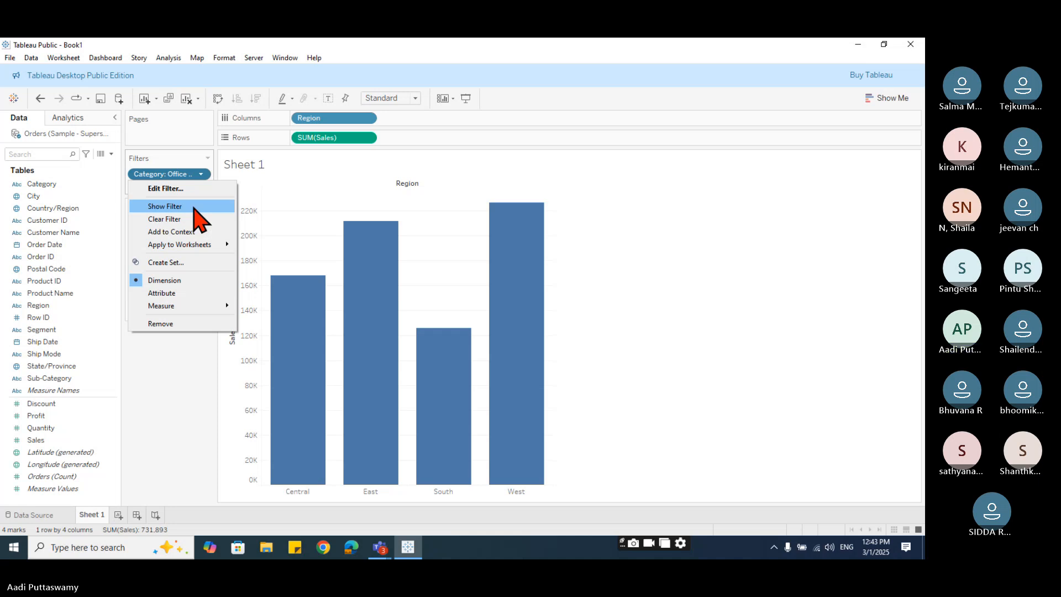
pyautogui.click(195, 207)
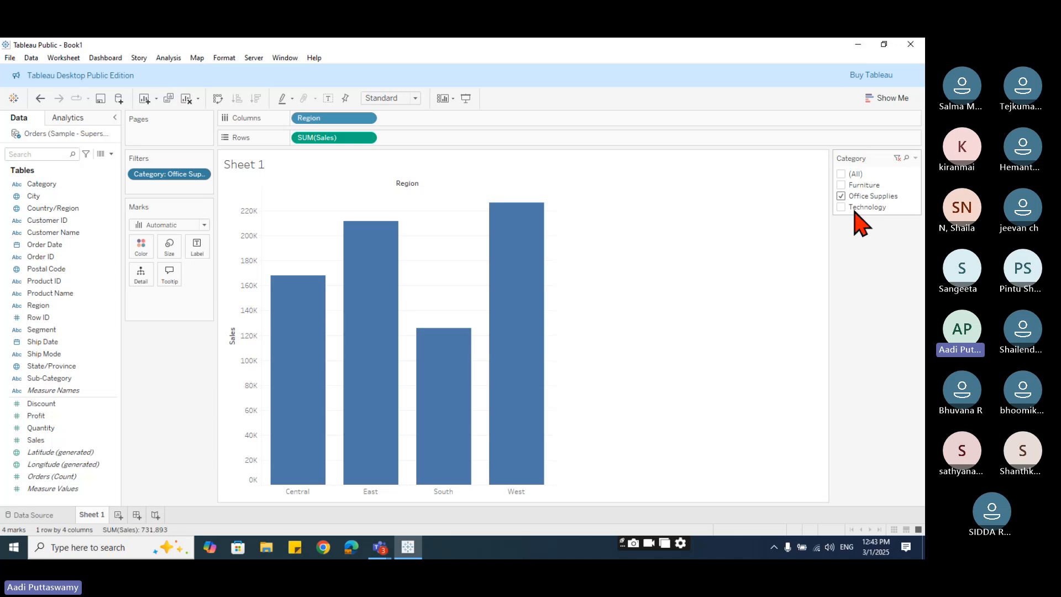
pyautogui.click(842, 175)
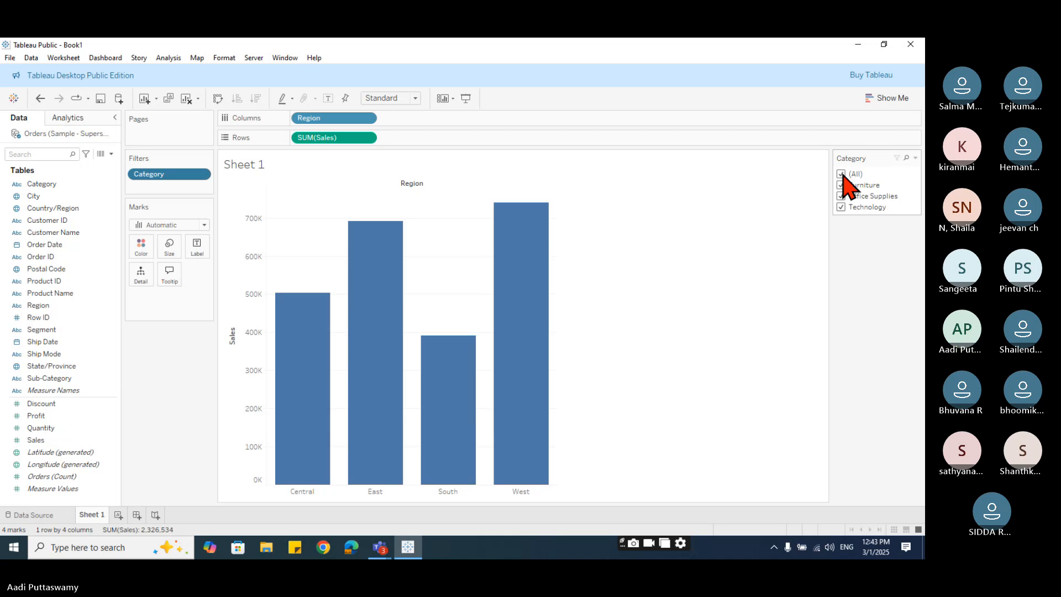
# Clear all categories in the filter, show Furniture, Office Supplies and Technology one at a time, and reselect (All).
pyautogui.click(842, 174)
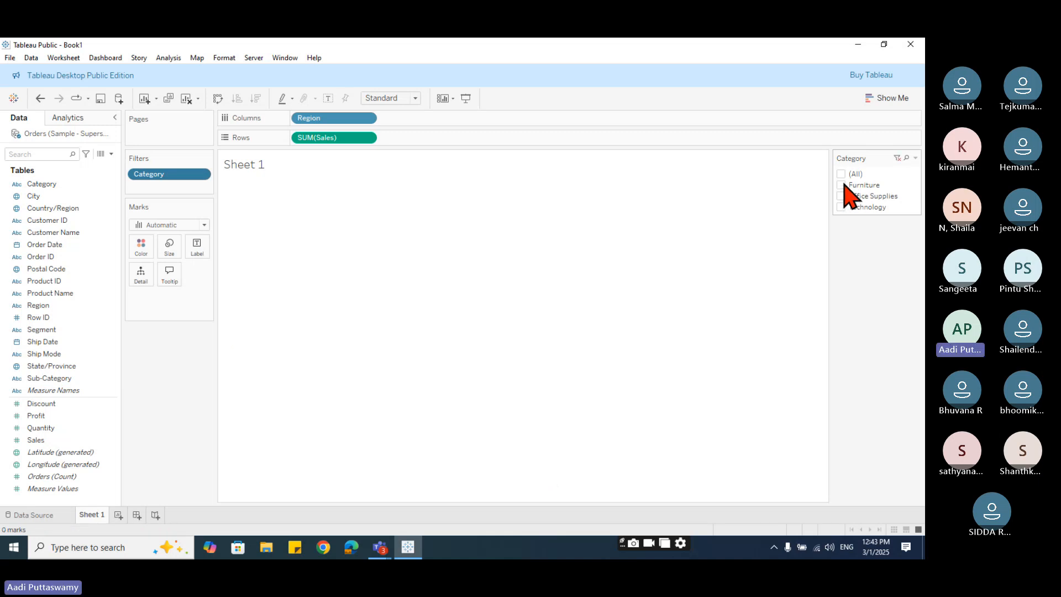
pyautogui.click(842, 185)
pyautogui.click(841, 185)
pyautogui.click(841, 196)
pyautogui.click(841, 196)
pyautogui.click(841, 207)
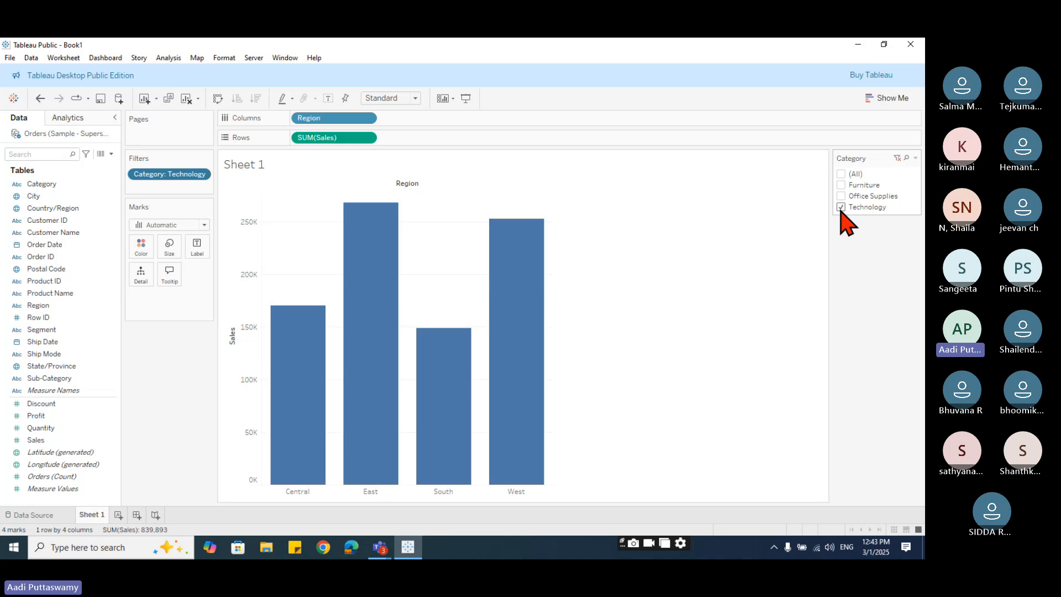
pyautogui.click(842, 174)
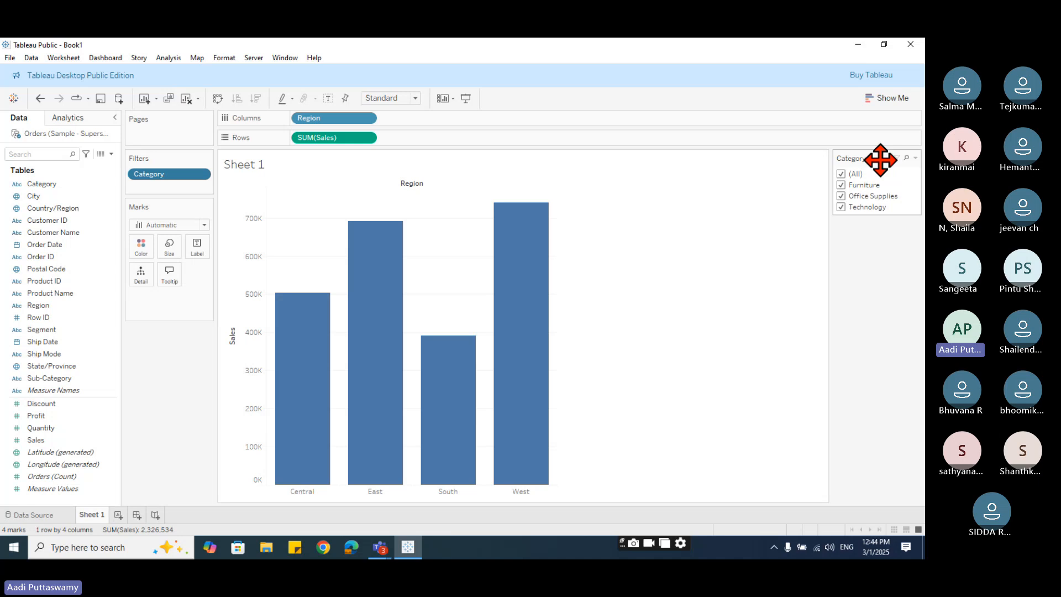
# Switch the Category filter to Single Value (list), try each category in turn, and select (All).
pyautogui.click(916, 159)
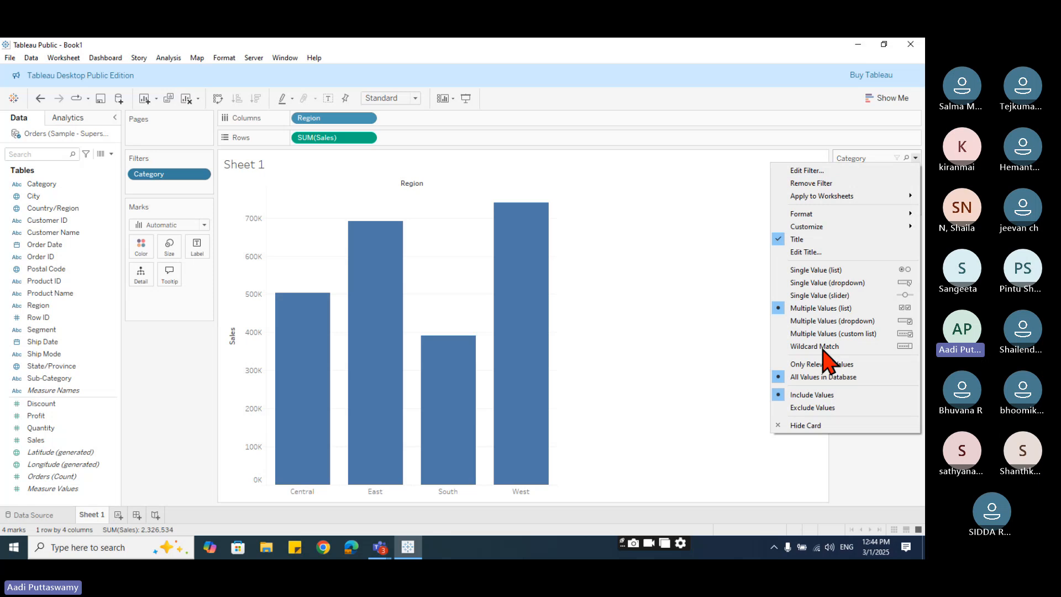
pyautogui.click(825, 271)
pyautogui.click(842, 197)
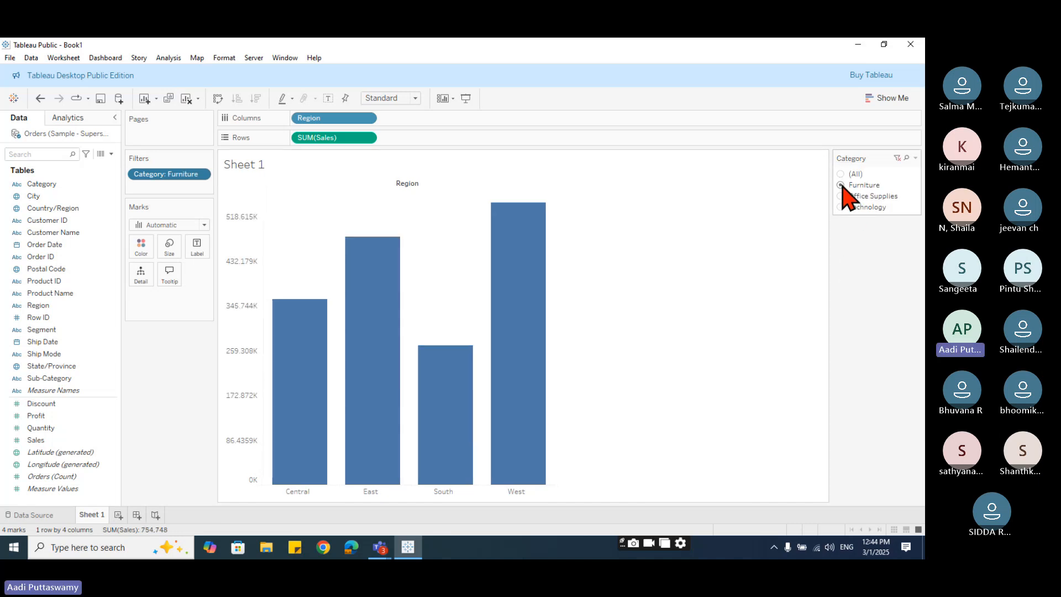
pyautogui.click(841, 208)
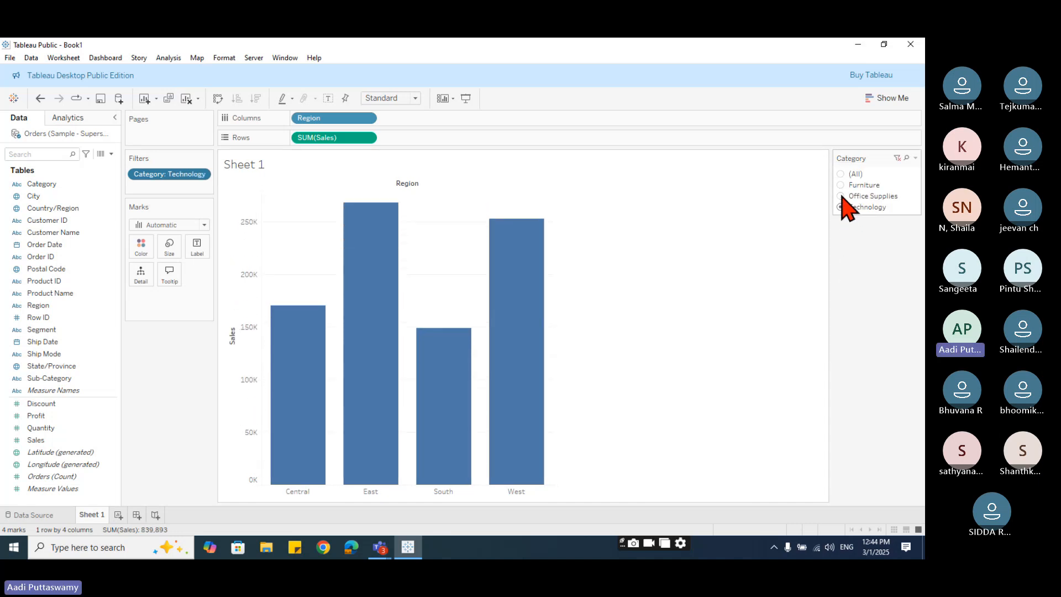
pyautogui.click(841, 196)
pyautogui.click(841, 185)
pyautogui.click(841, 174)
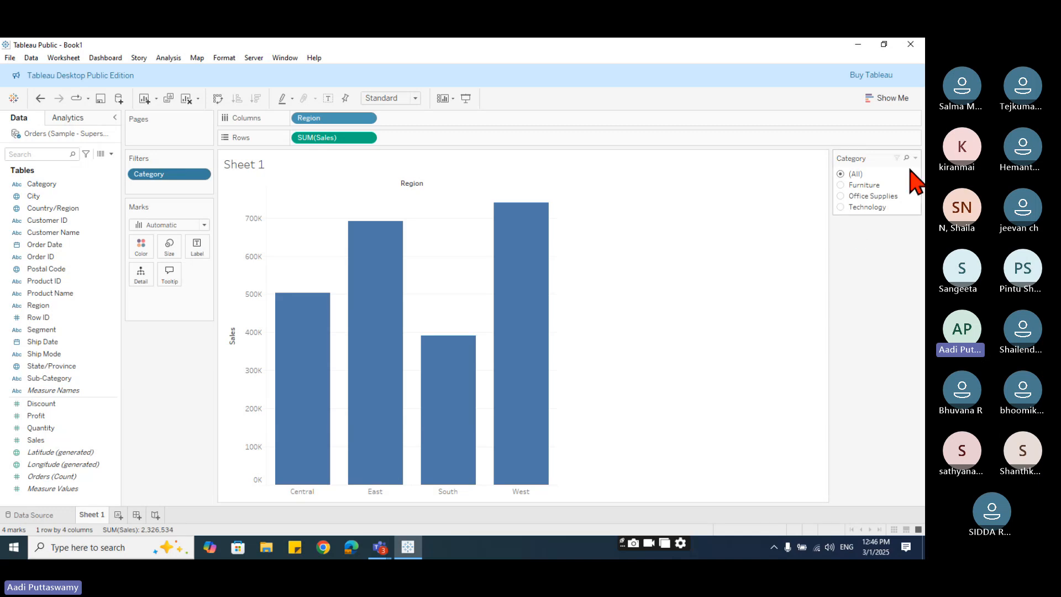
# Switch the Category filter to Single Value (dropdown) and show Furniture, Office Supplies and Technology one at a time.
pyautogui.click(916, 159)
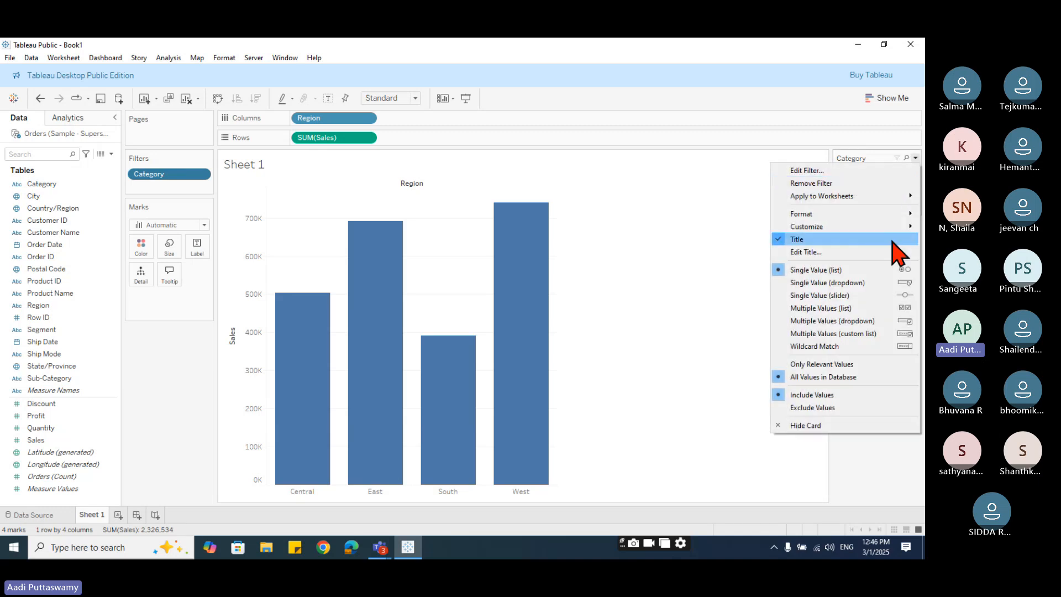
pyautogui.click(828, 283)
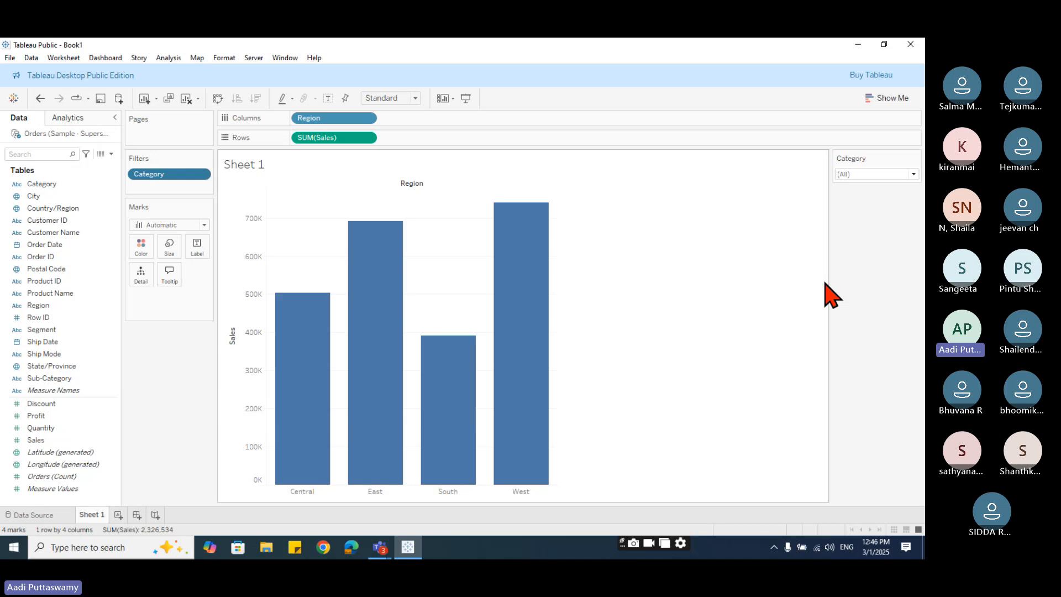
pyautogui.click(914, 174)
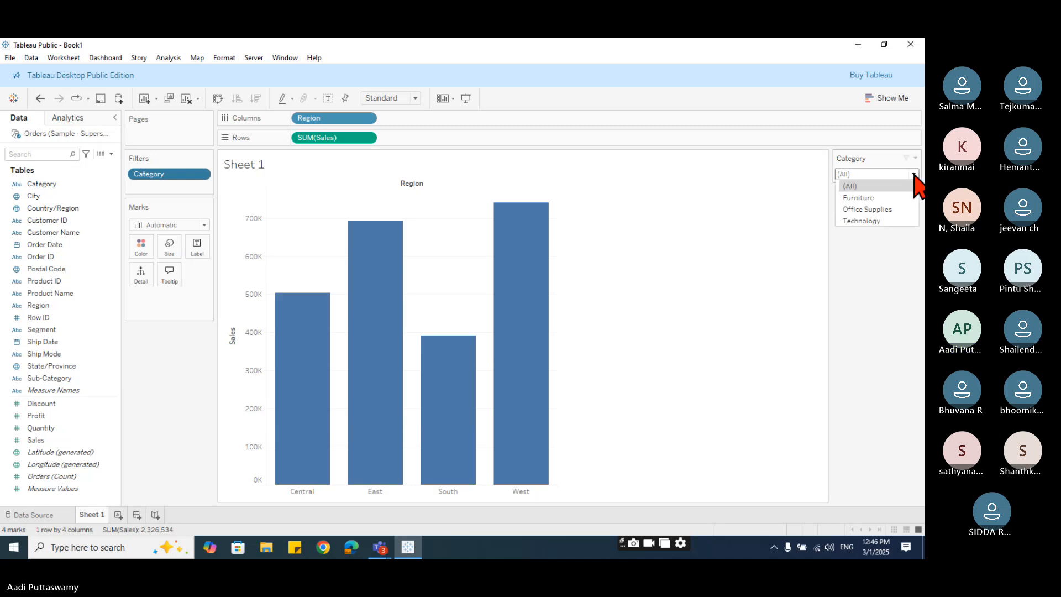
pyautogui.click(884, 198)
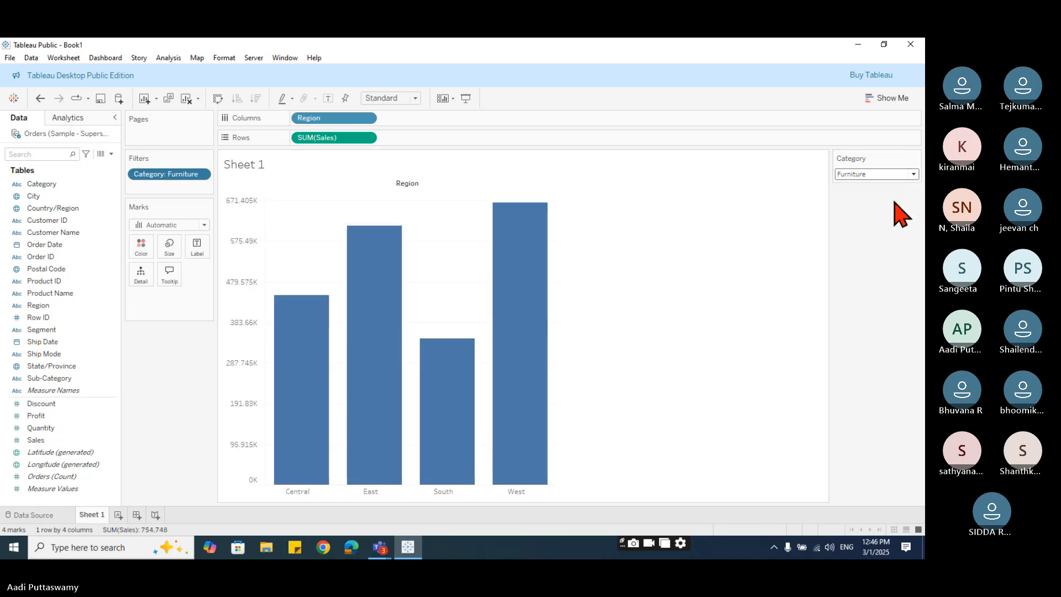
pyautogui.click(914, 174)
pyautogui.click(876, 209)
pyautogui.click(913, 175)
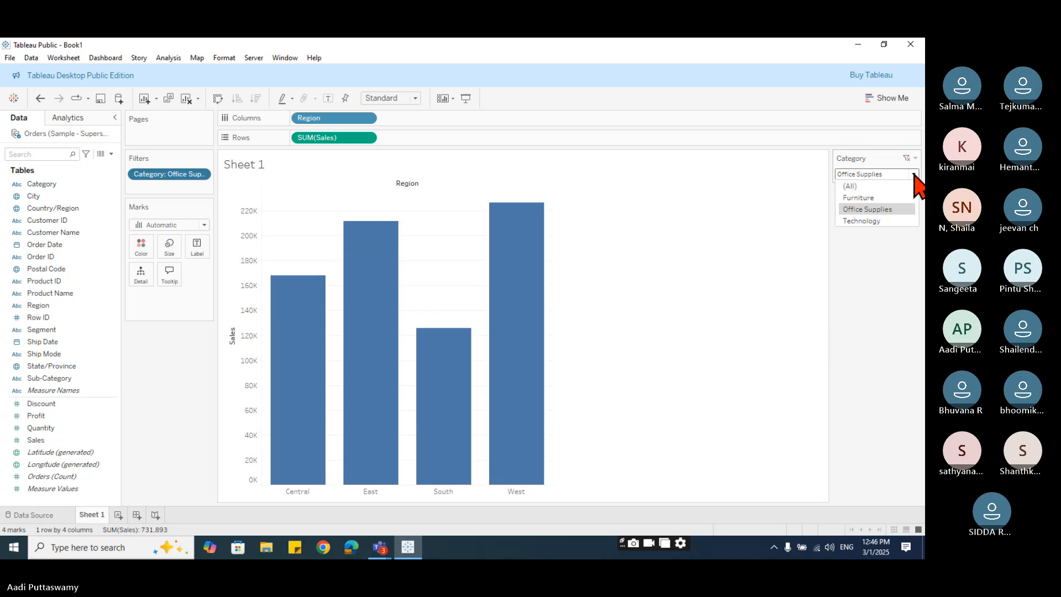
pyautogui.click(874, 221)
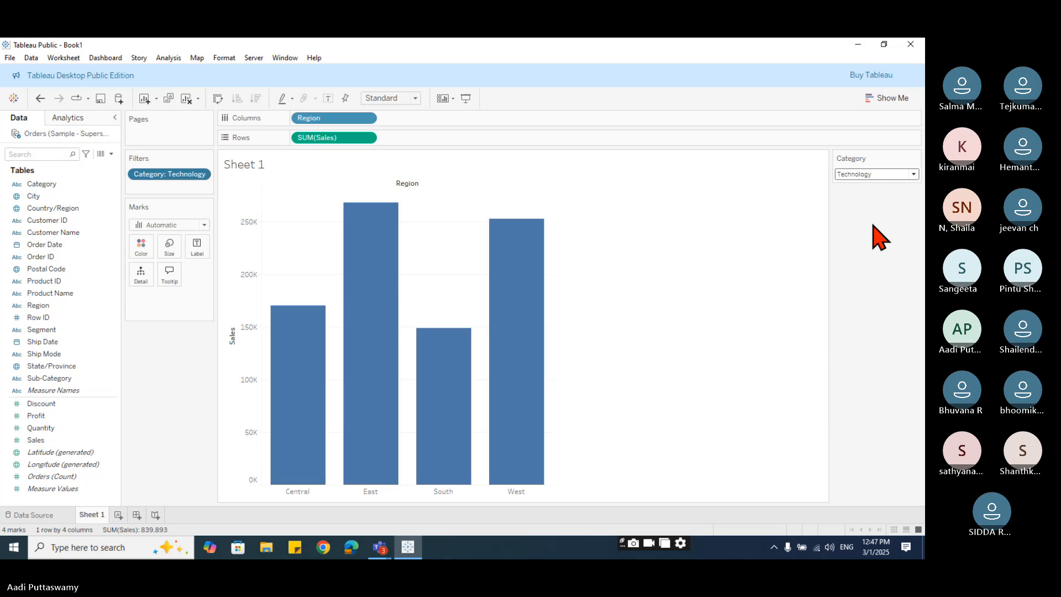
# Switch the Category filter to Multiple Values (dropdown) and look through its list of checkable categories.
pyautogui.click(914, 174)
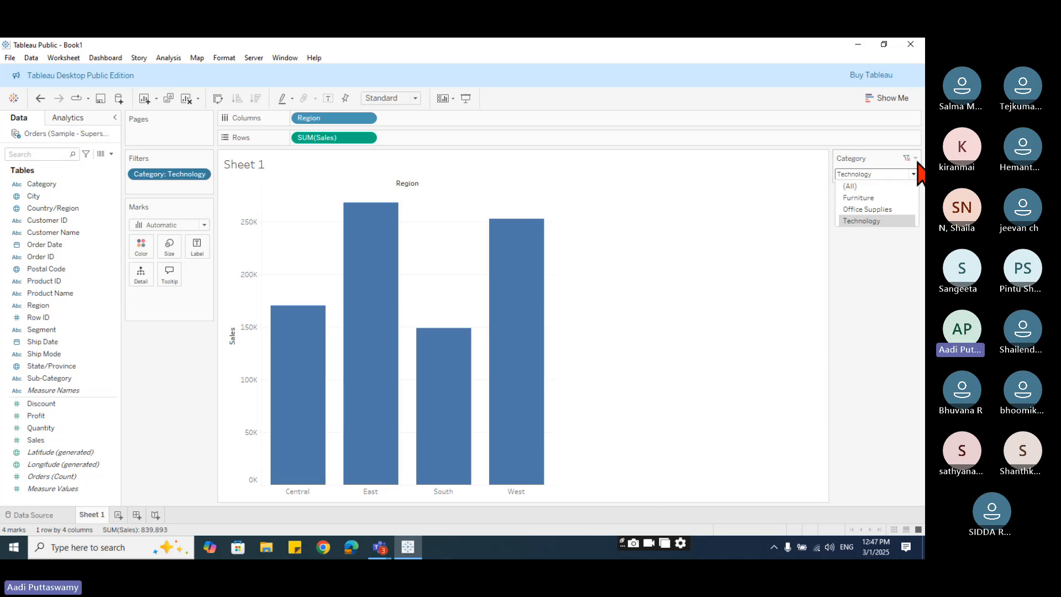
pyautogui.click(915, 159)
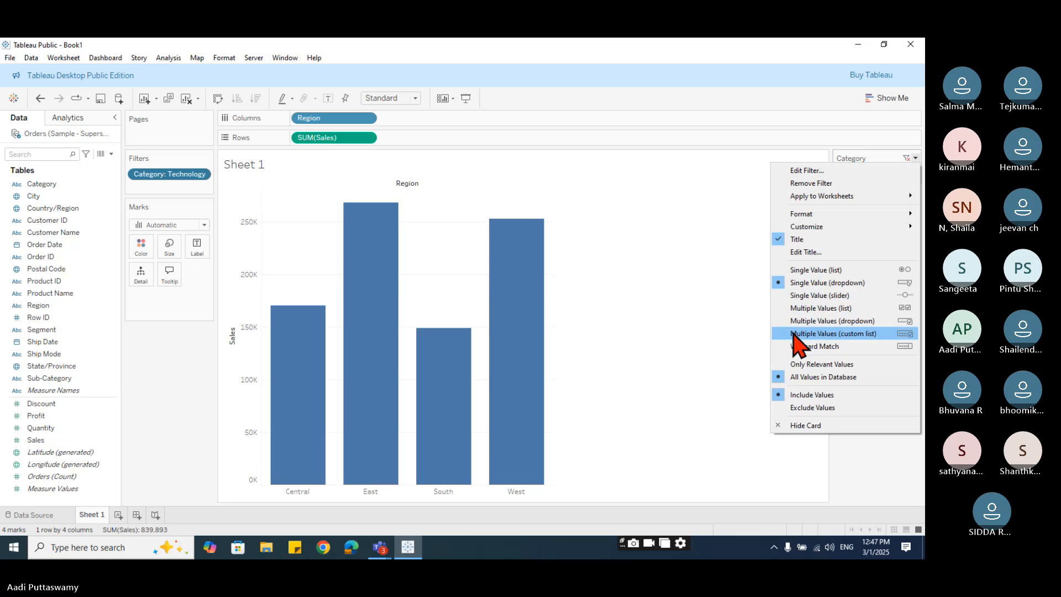
pyautogui.click(832, 321)
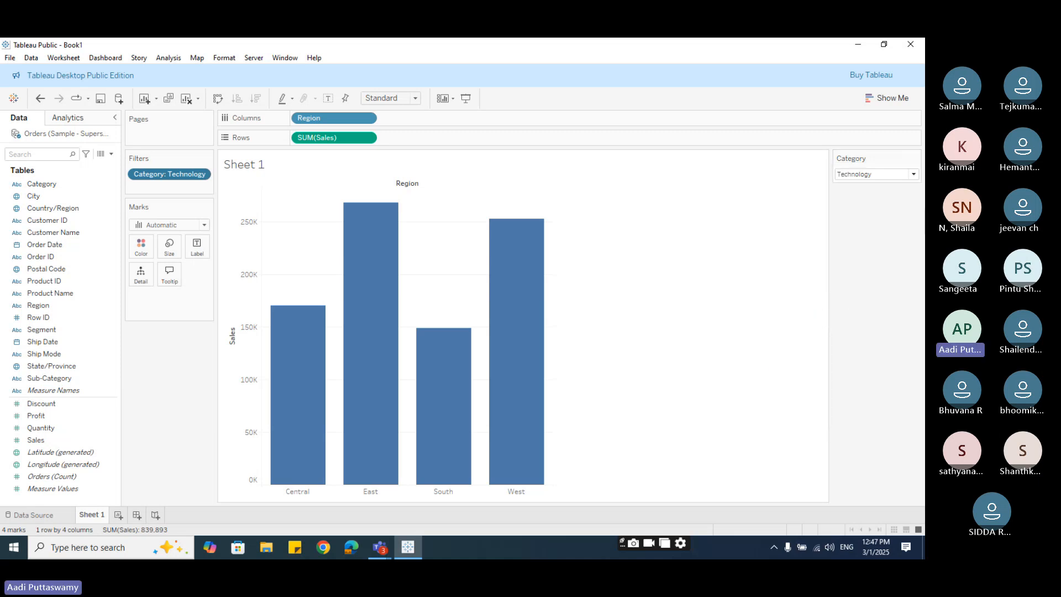
pyautogui.click(914, 174)
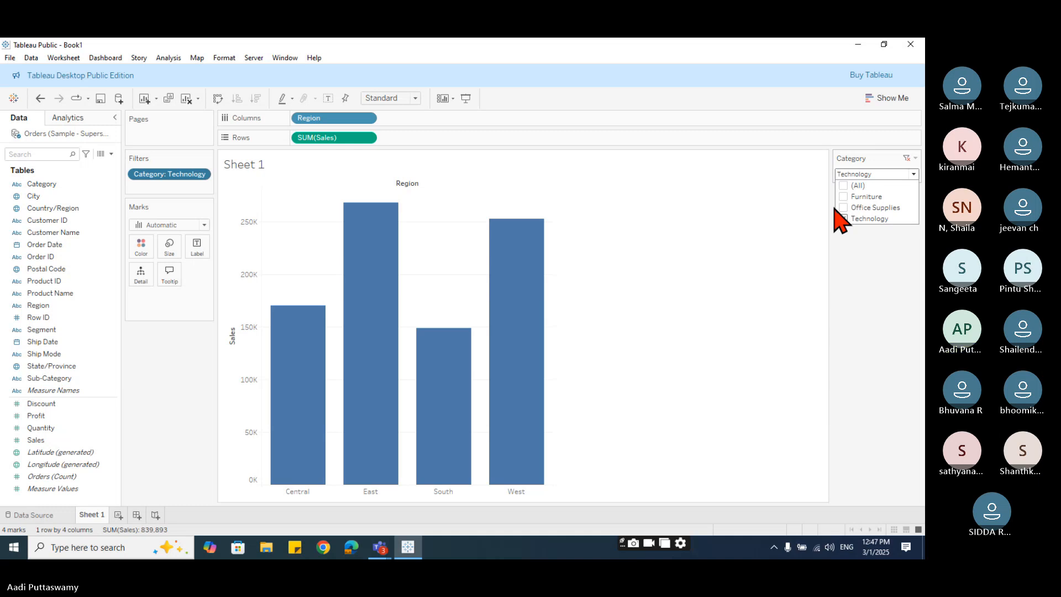
pyautogui.click(915, 176)
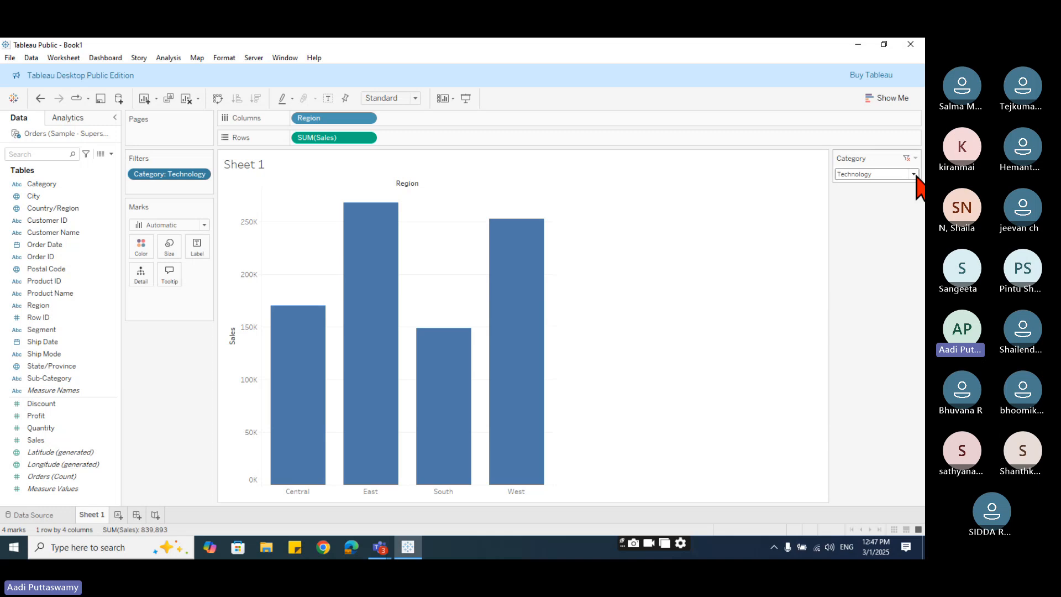
pyautogui.click(916, 175)
# Switch the Category filter to Single Value (slider) and move it back one category at a time from Technology to (All).
pyautogui.click(916, 158)
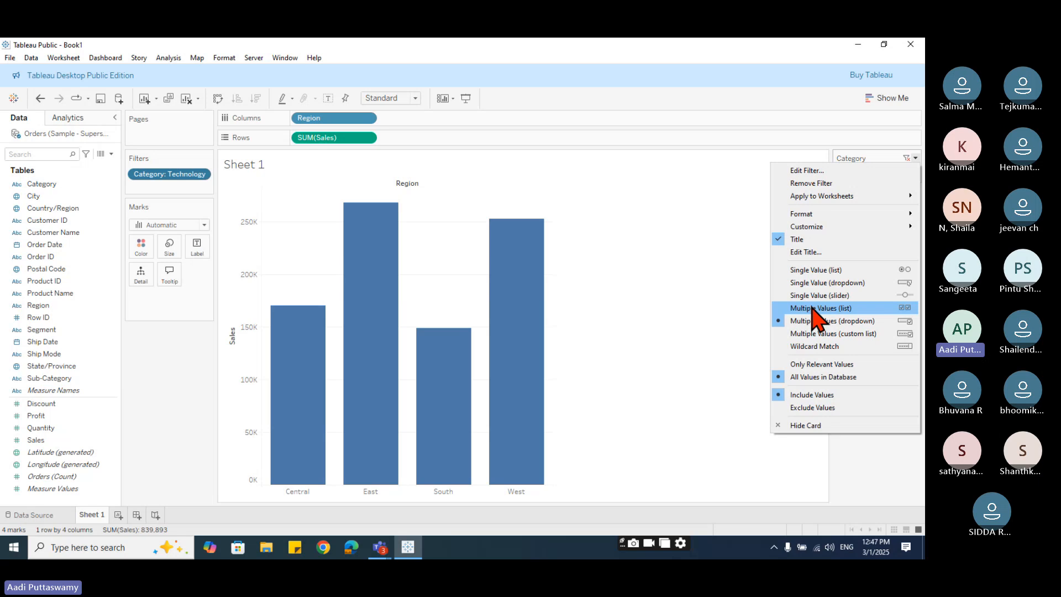
pyautogui.click(822, 297)
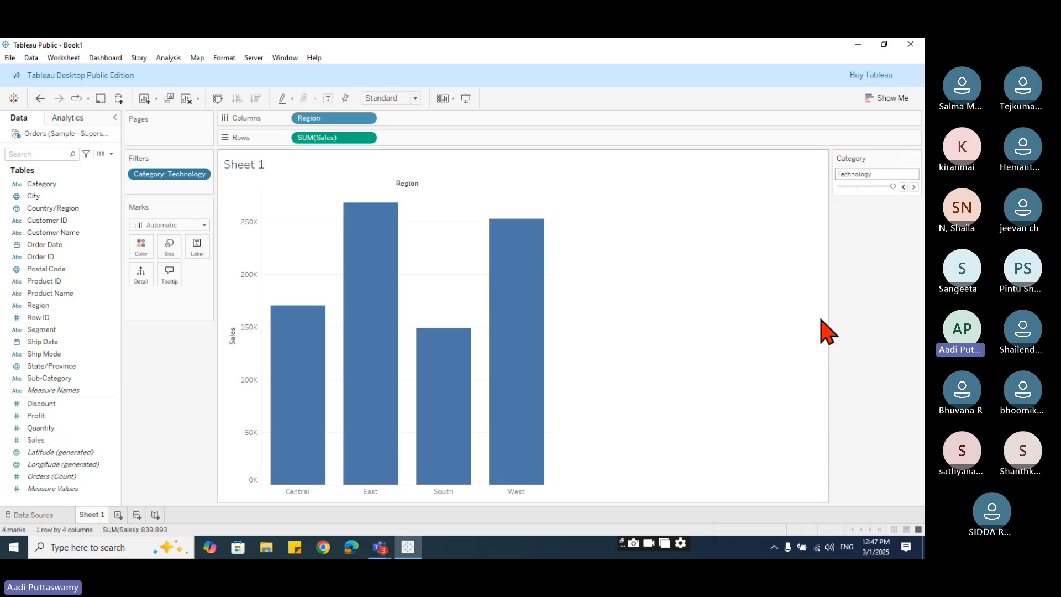
pyautogui.click(904, 187)
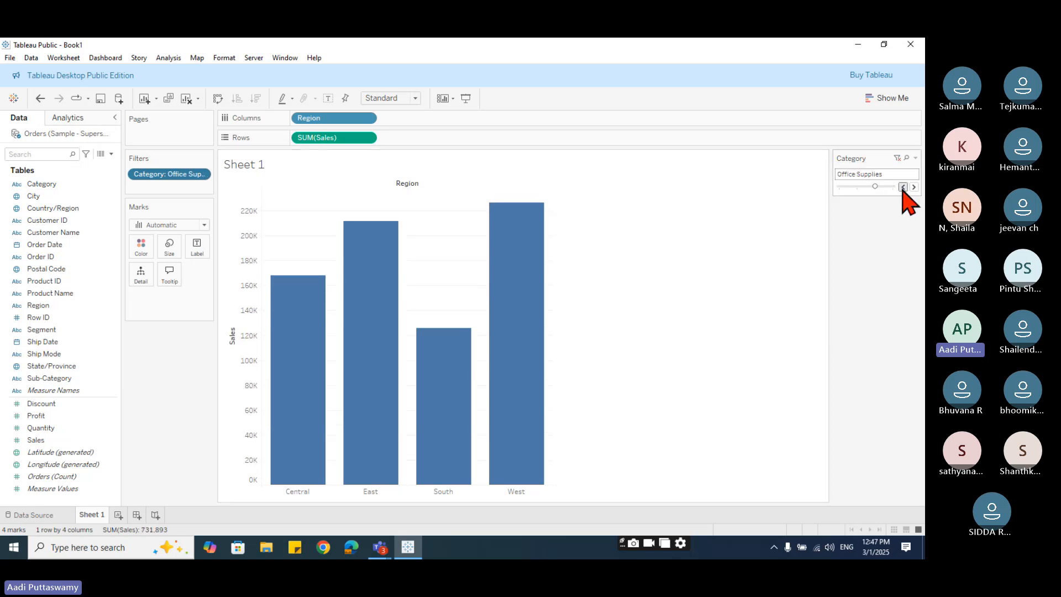
pyautogui.click(903, 187)
pyautogui.click(904, 187)
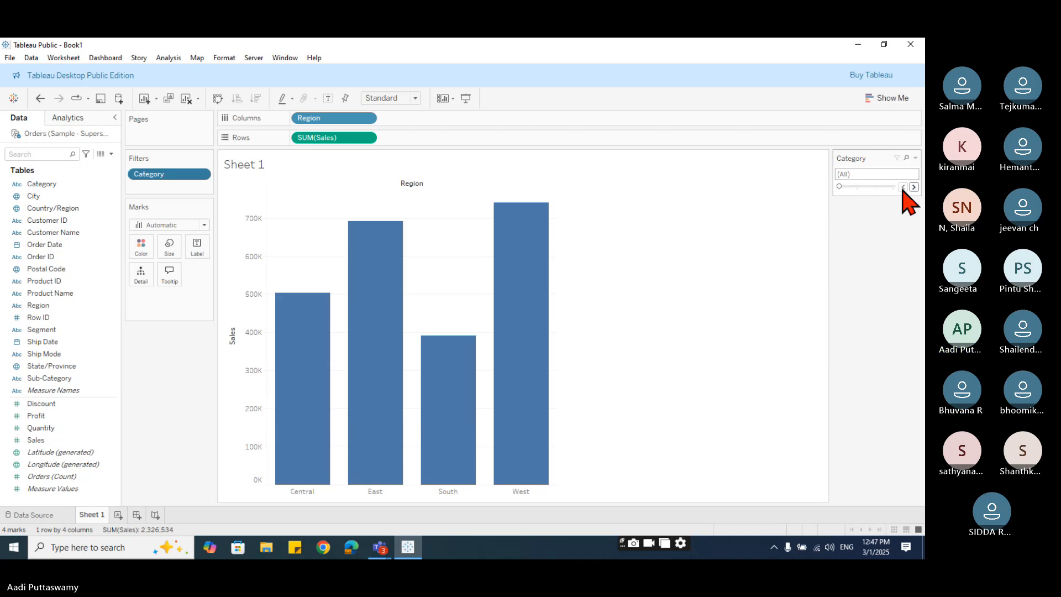
pyautogui.click(916, 159)
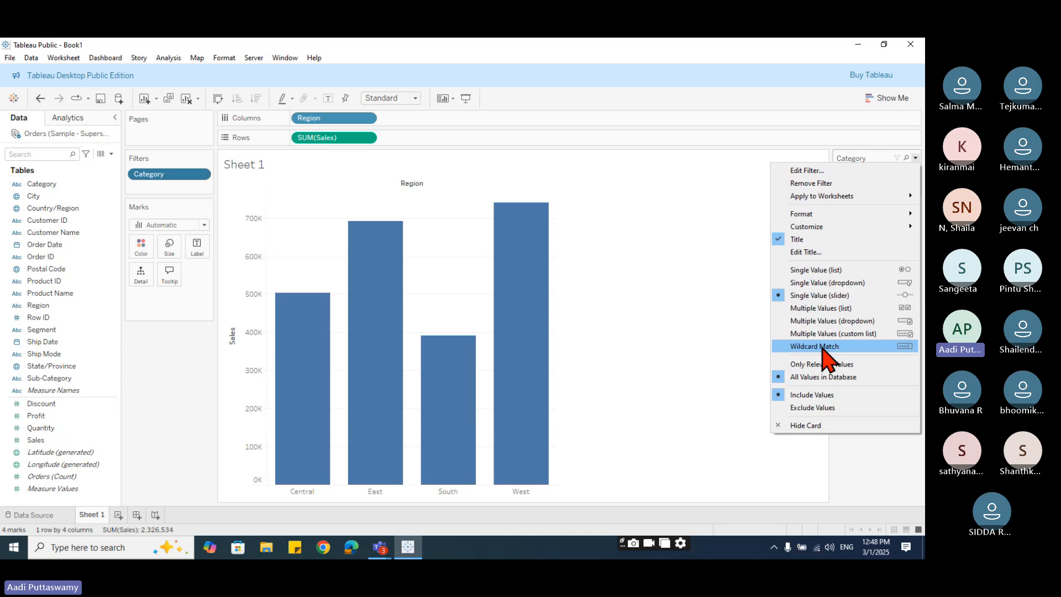
pyautogui.click(687, 324)
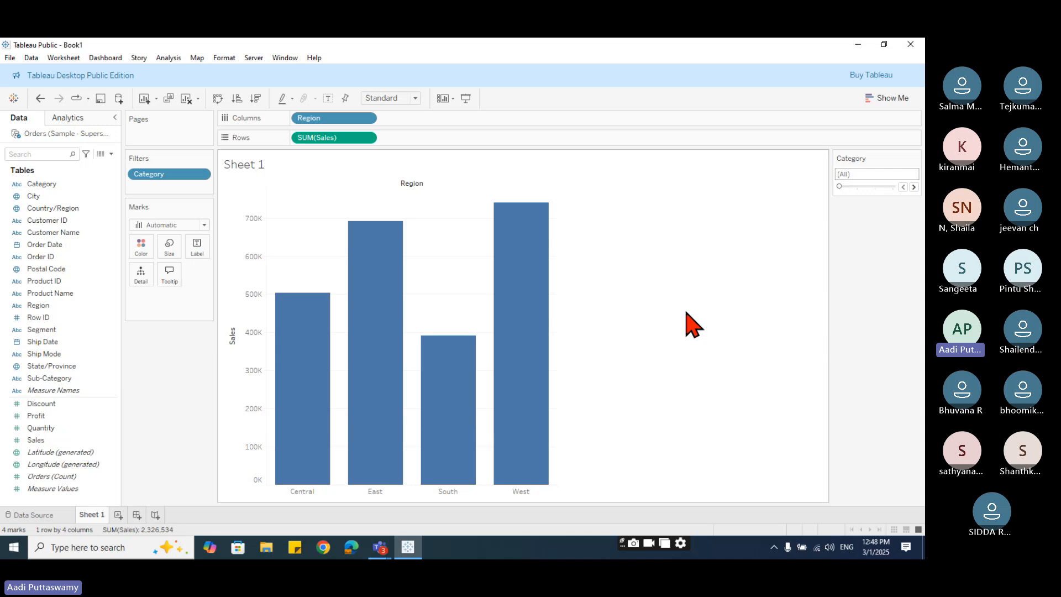
# Clear the sheet by removing the Category filter, the Region field and the Sales measure.
pyautogui.moveTo(161, 175); pyautogui.dragTo(155, 332)
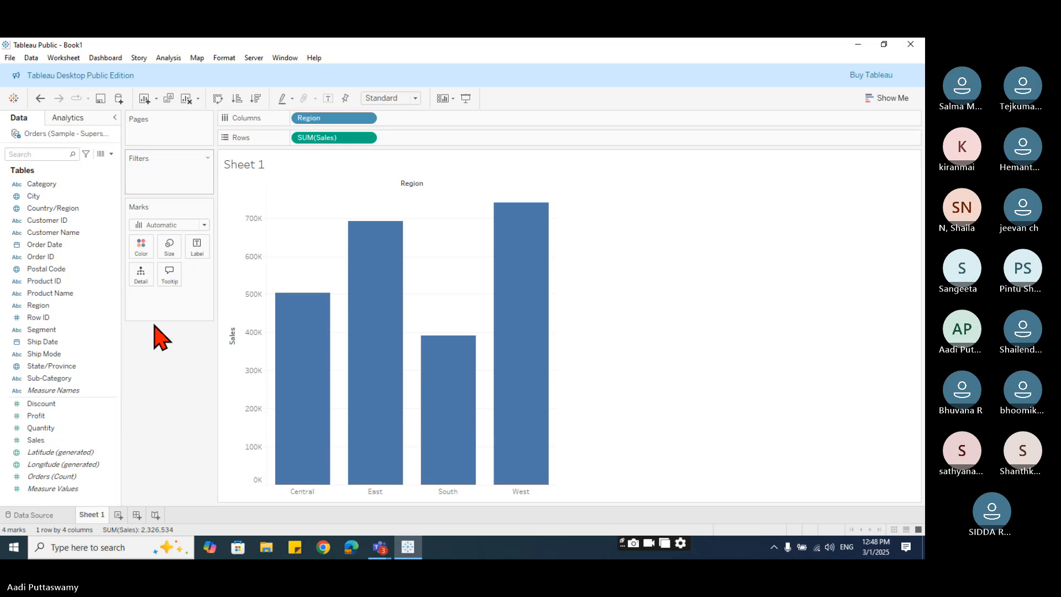
pyautogui.moveTo(349, 118); pyautogui.dragTo(289, 182)
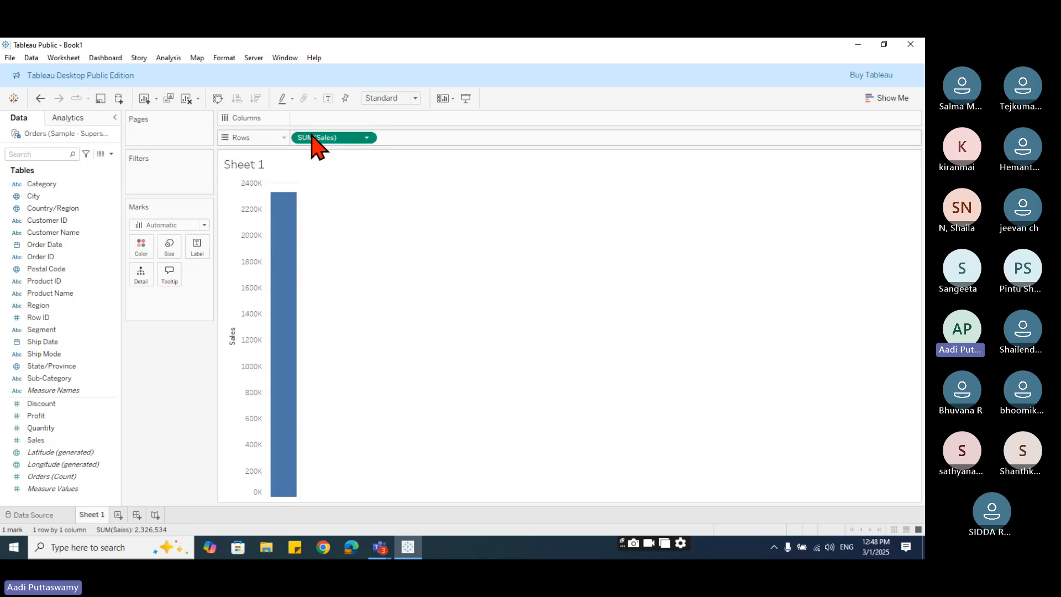
pyautogui.moveTo(312, 137); pyautogui.dragTo(188, 397)
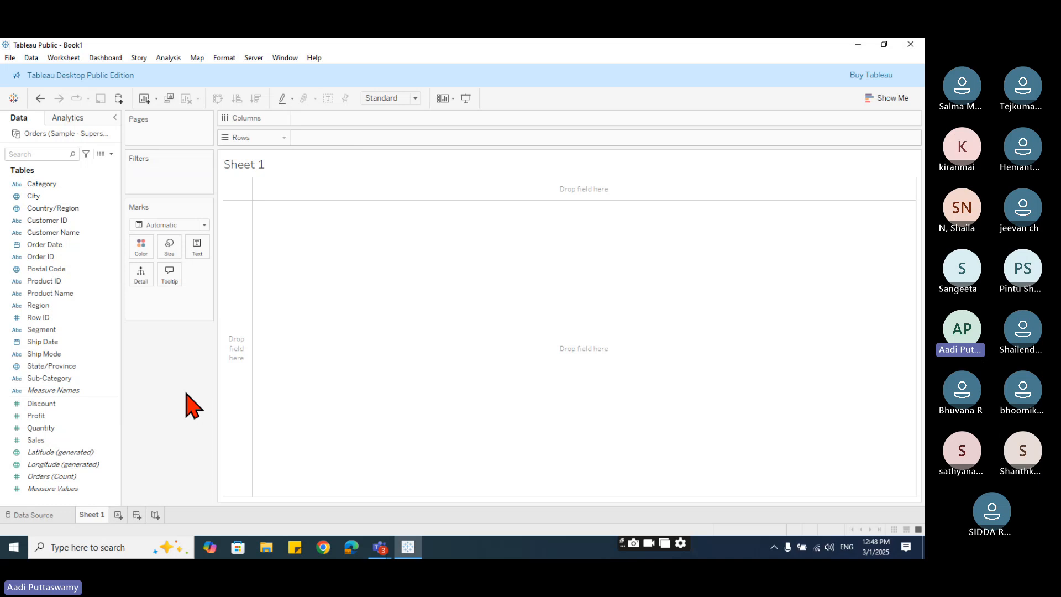
# Place Customer Name on Rows and add all of its members.
pyautogui.click(82, 283)
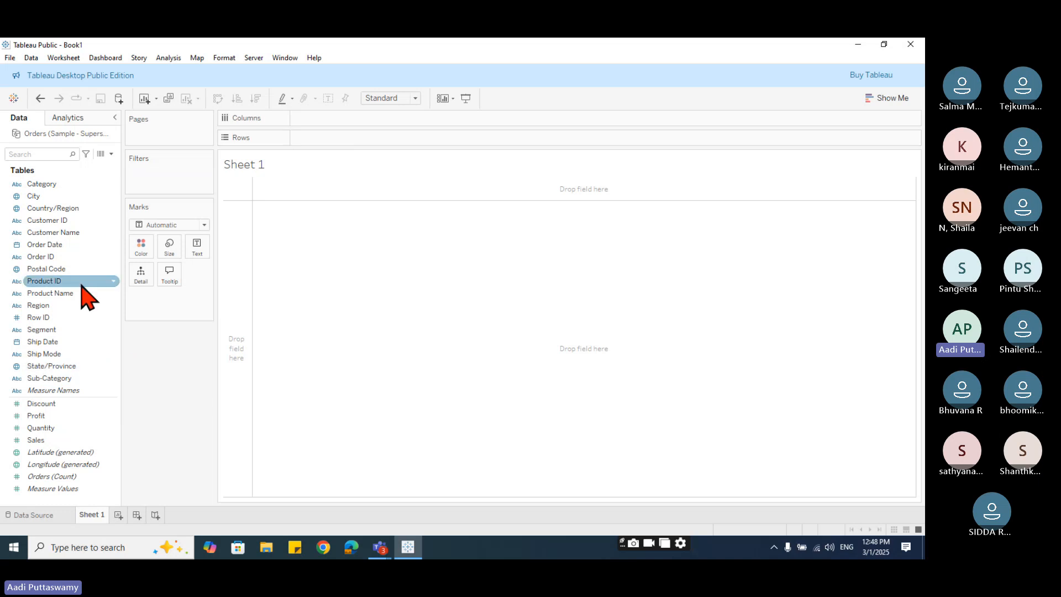
pyautogui.click(87, 330)
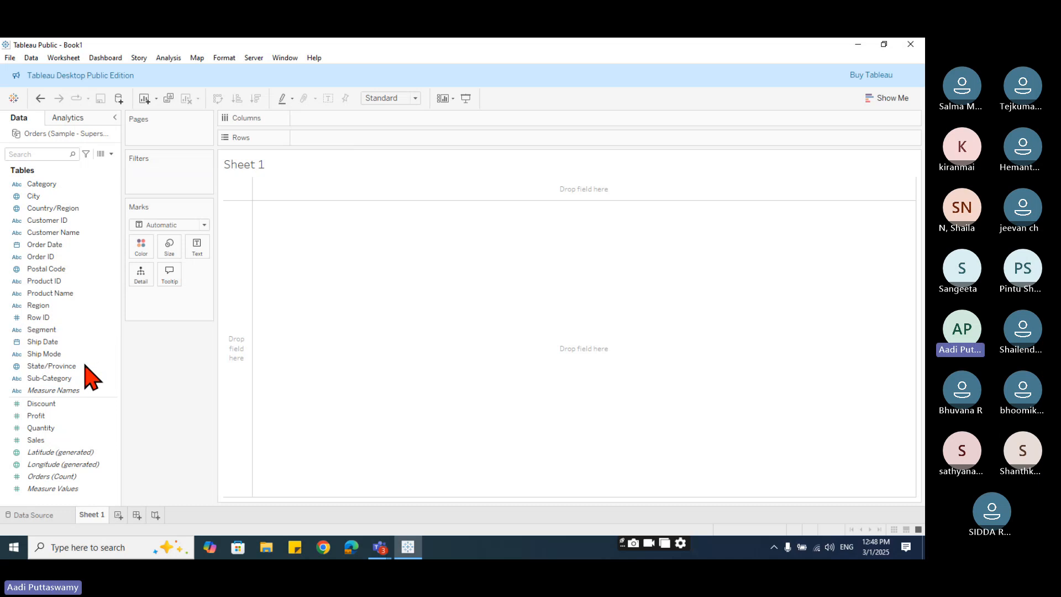
pyautogui.moveTo(71, 379)
pyautogui.mouseDown()
pyautogui.moveTo(330, 177)
pyautogui.moveTo(357, 143)
pyautogui.moveTo(153, 385)
pyautogui.moveTo(61, 390)
pyautogui.mouseUp()
pyautogui.click(65, 282)
pyautogui.moveTo(65, 281); pyautogui.dragTo(393, 138)
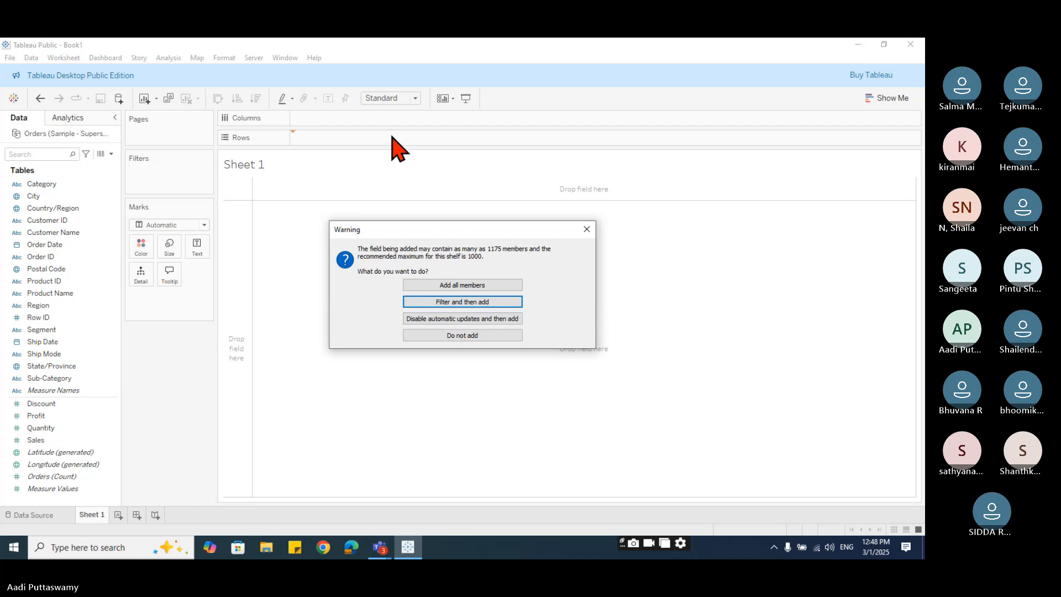
pyautogui.click(449, 287)
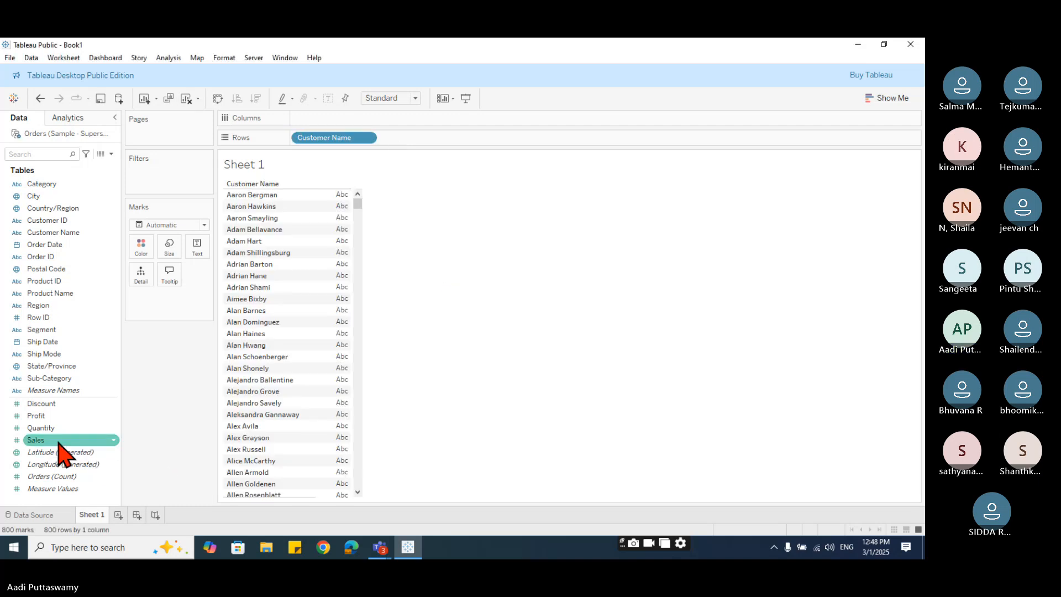
# Add Sales to the view and swap rows and columns to make a vertical bar chart by Customer Name.
pyautogui.moveTo(59, 452); pyautogui.dragTo(381, 145)
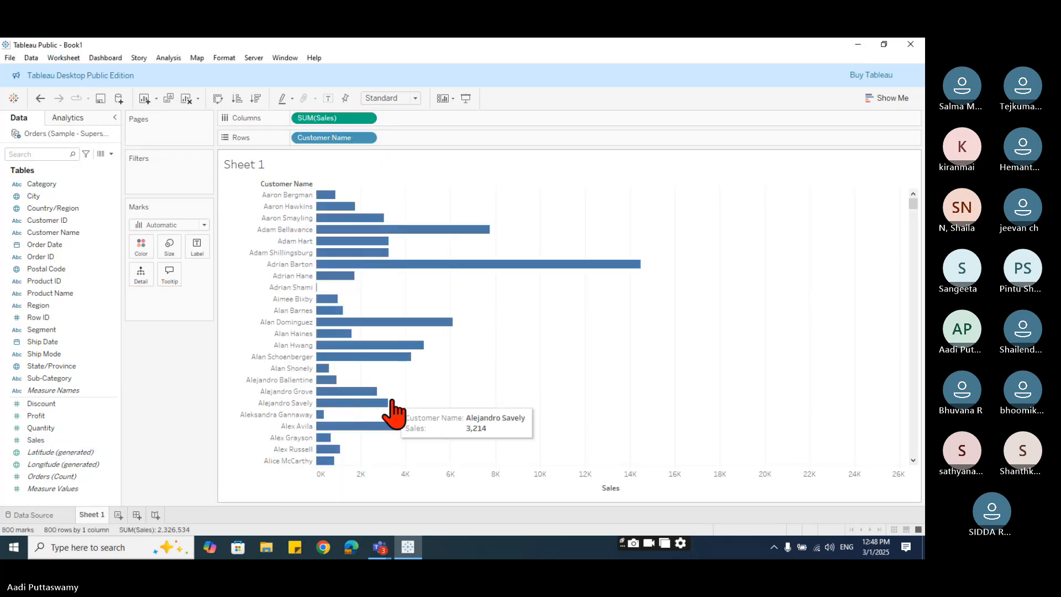
pyautogui.hotkey('ctrl', 'w')
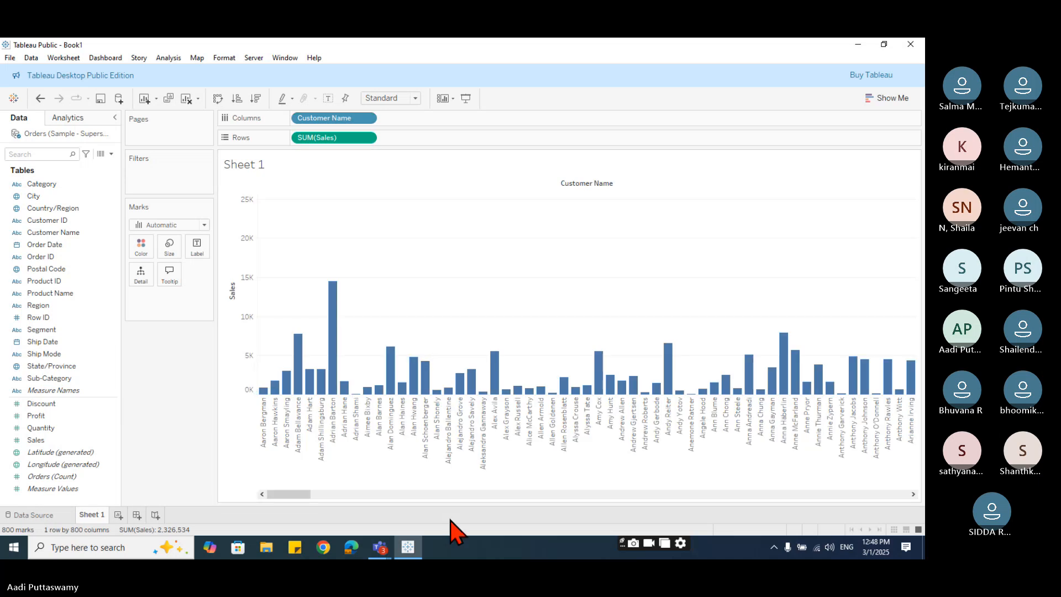
pyautogui.moveTo(305, 495); pyautogui.dragTo(99, 517)
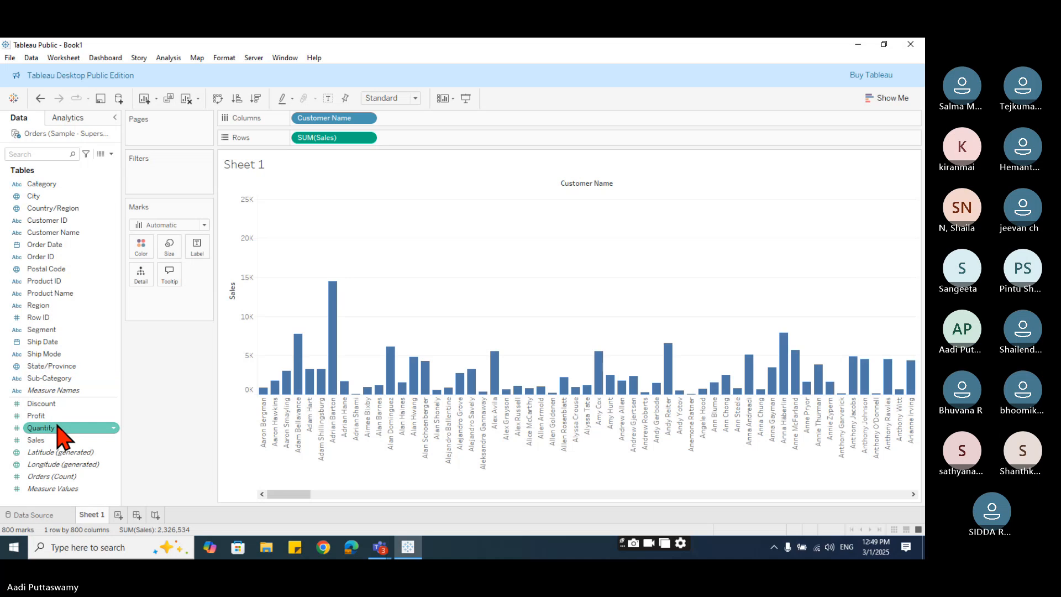
# Add Customer Name as a filter with all of its values selected.
pyautogui.moveTo(65, 233); pyautogui.dragTo(161, 184)
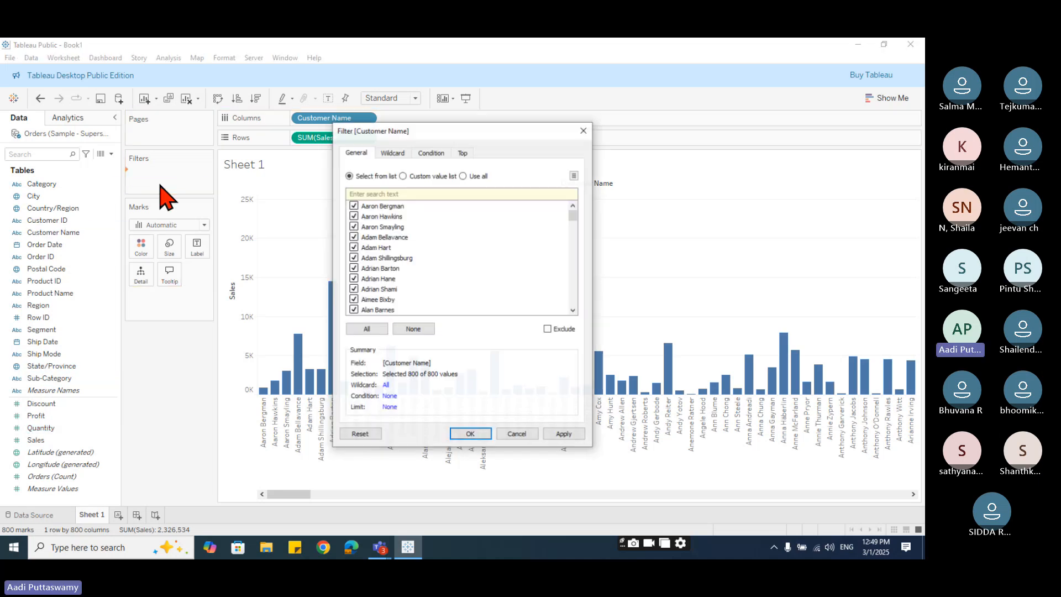
pyautogui.click(467, 435)
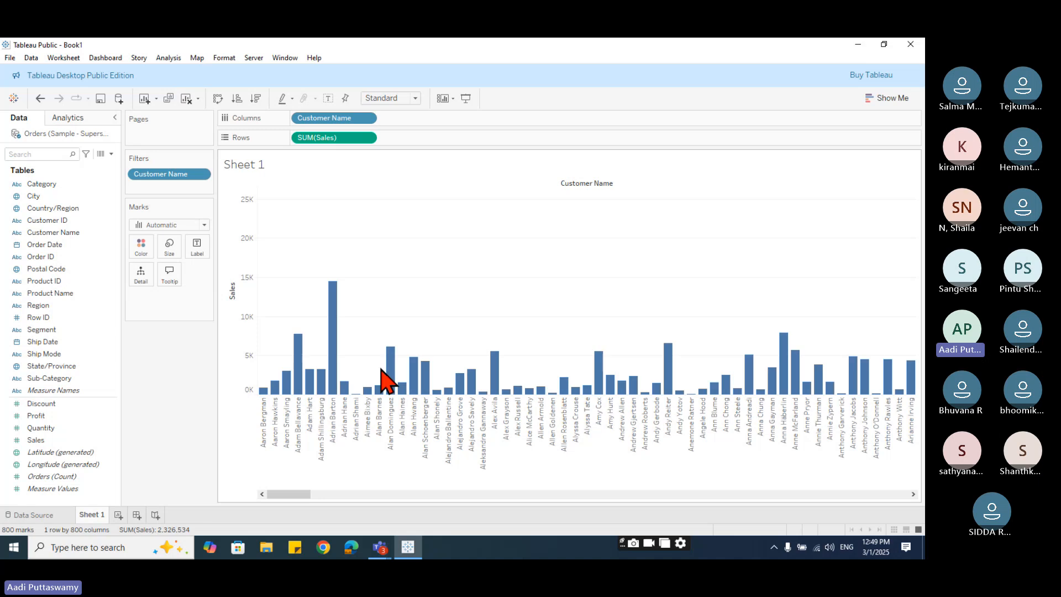
# Edit the Customer Name filter so that only the first six customers in the list are selected.
pyautogui.click(200, 175)
pyautogui.click(194, 189)
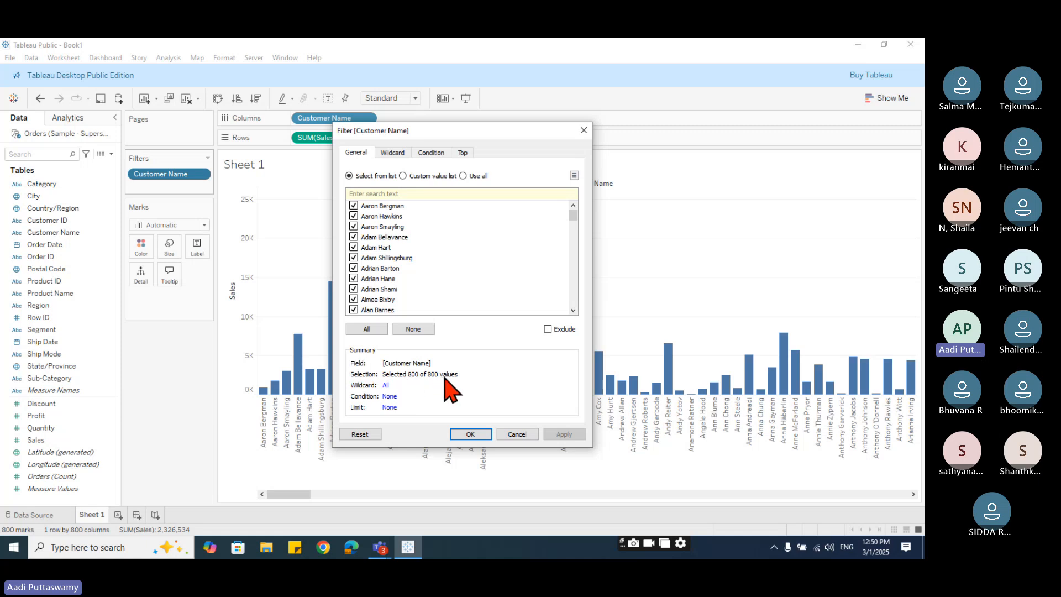
pyautogui.click(411, 331)
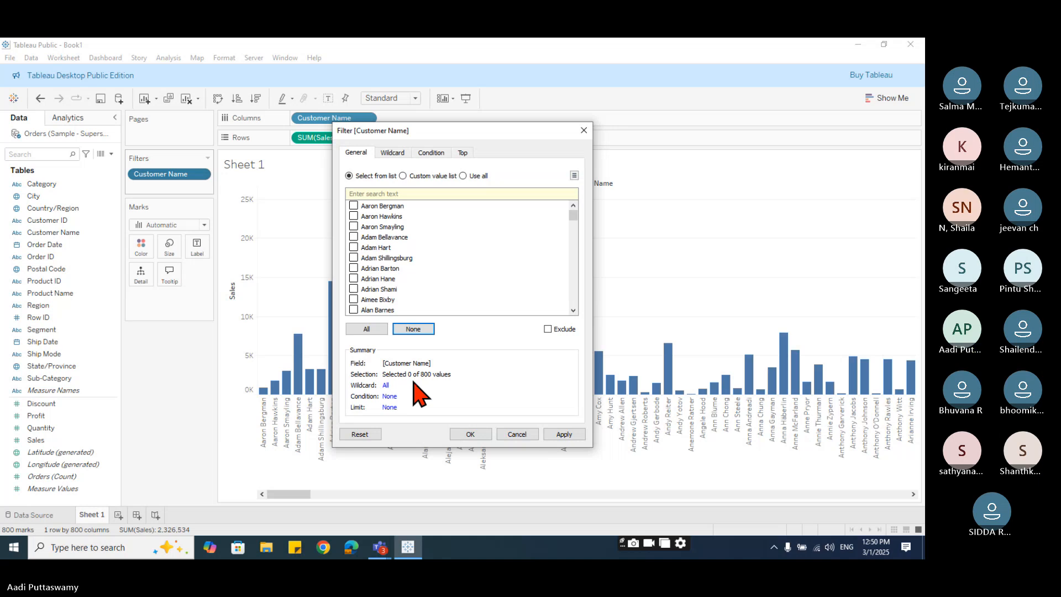
pyautogui.click(354, 207)
pyautogui.click(354, 217)
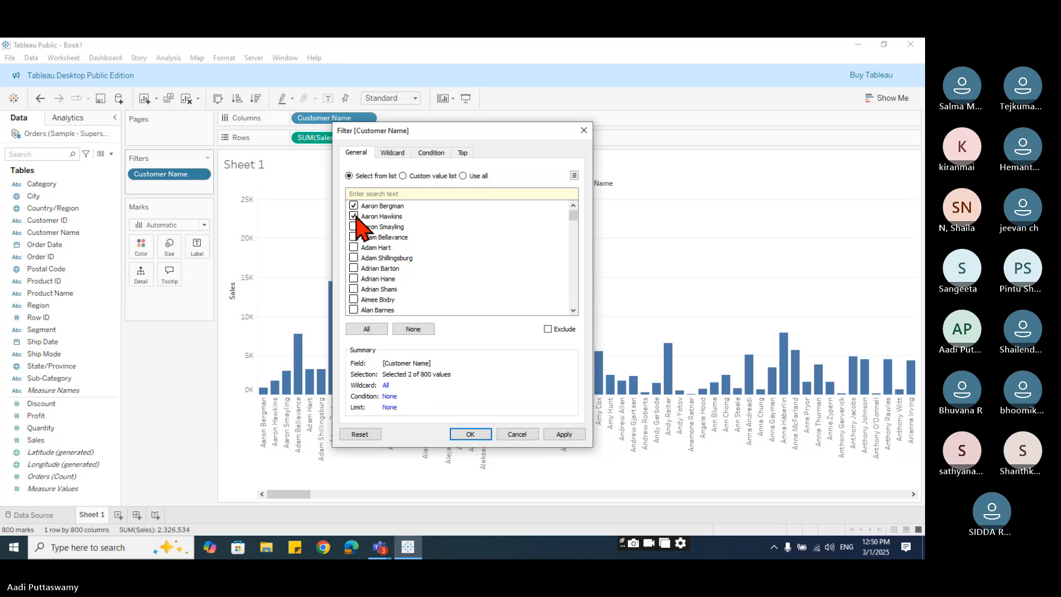
pyautogui.click(354, 227)
pyautogui.click(353, 237)
pyautogui.click(354, 248)
pyautogui.click(354, 258)
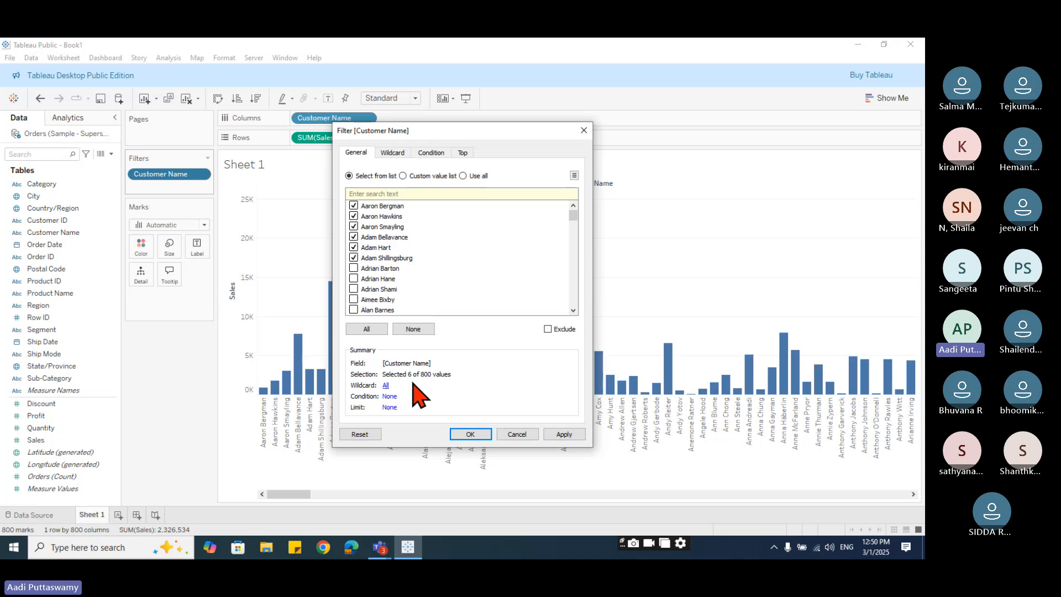
pyautogui.click(470, 434)
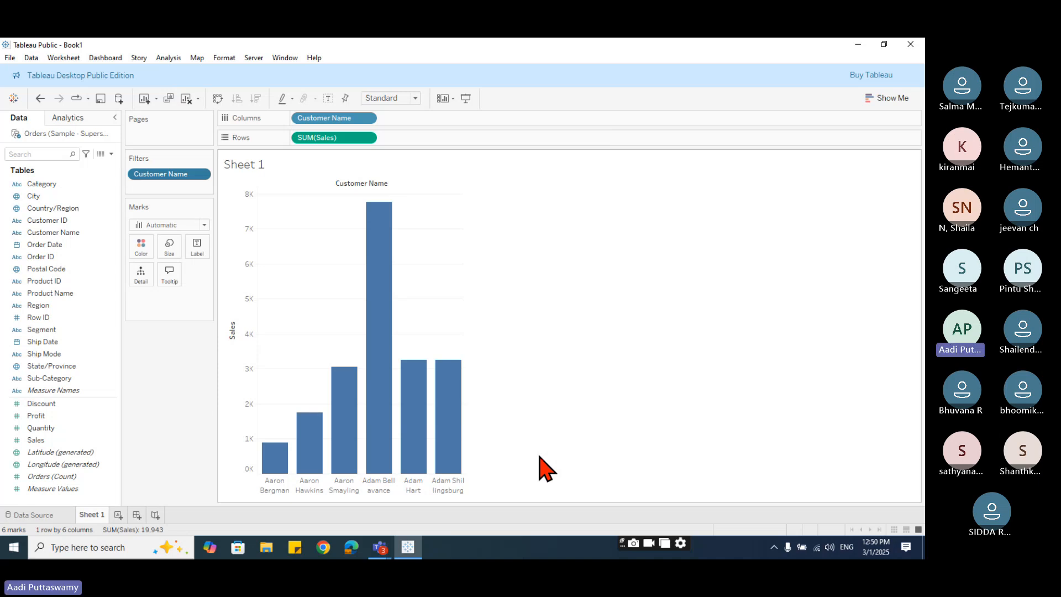
# Edit the Customer Name filter so that all customers are selected again.
pyautogui.click(200, 174)
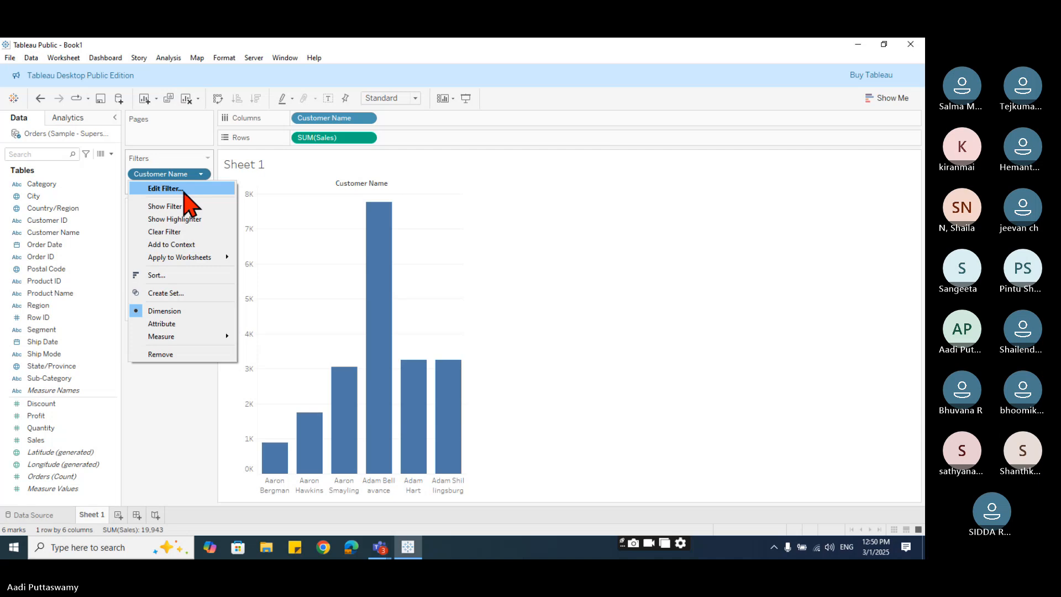
pyautogui.click(184, 189)
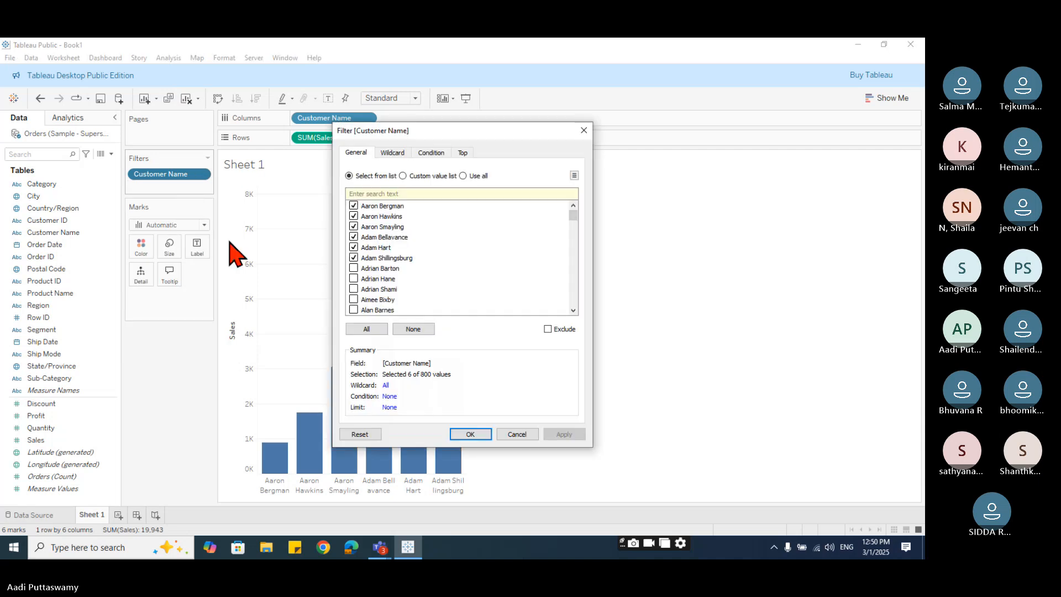
pyautogui.click(384, 332)
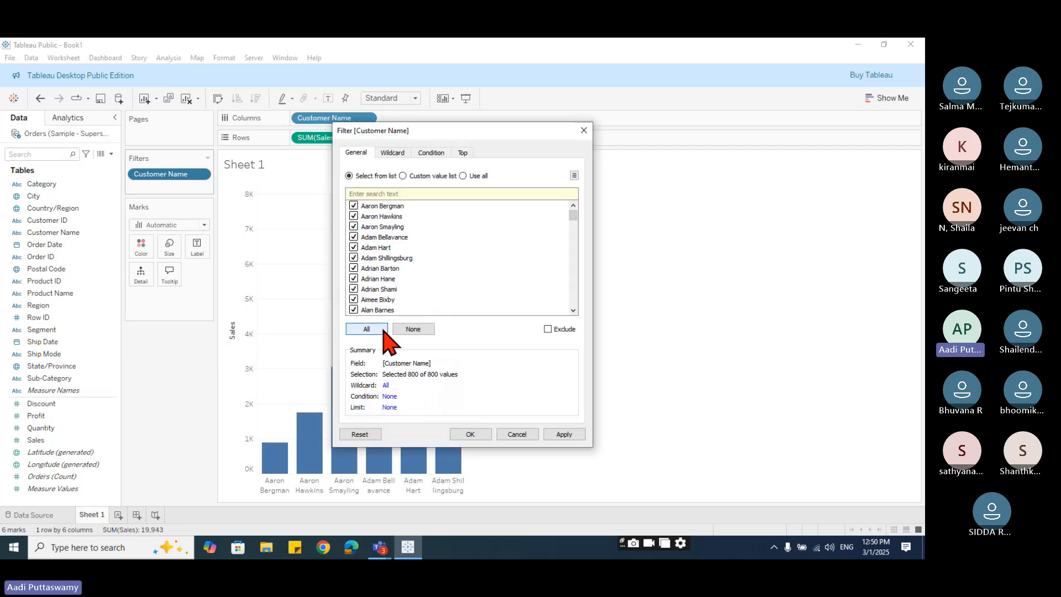
pyautogui.click(485, 435)
# Edit the Customer Name filter to exclude only the first six customers in the list.
pyautogui.click(201, 175)
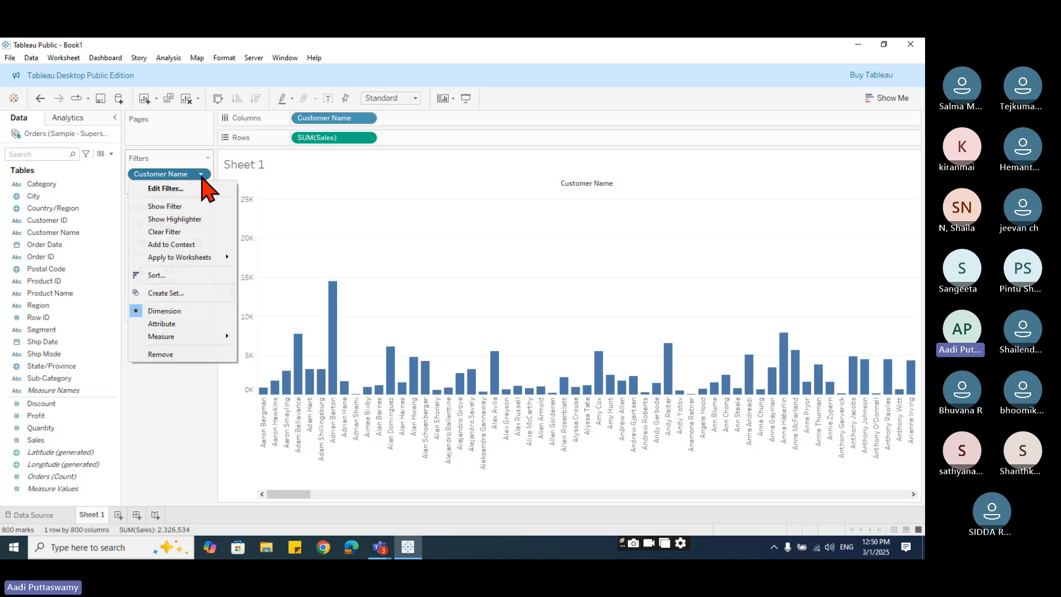
pyautogui.click(200, 190)
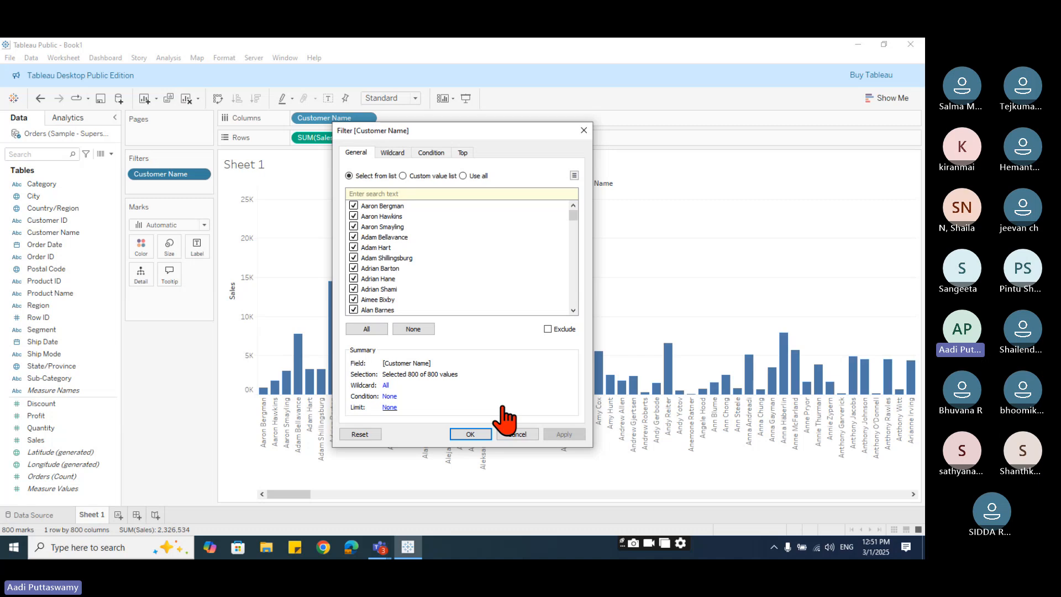
pyautogui.click(405, 332)
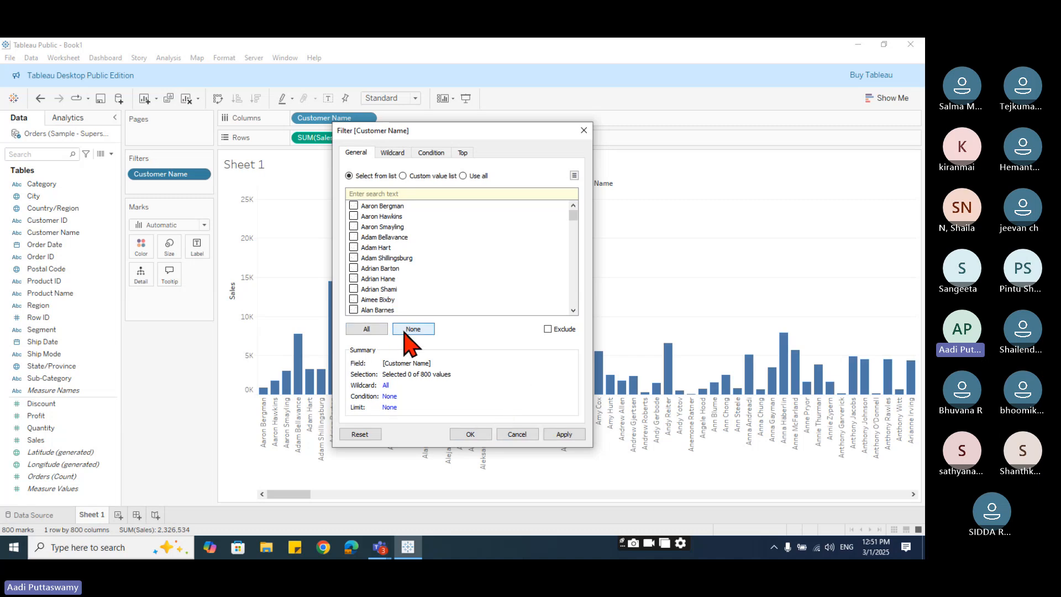
pyautogui.click(354, 206)
pyautogui.click(354, 216)
pyautogui.click(353, 227)
pyautogui.click(354, 237)
pyautogui.click(354, 247)
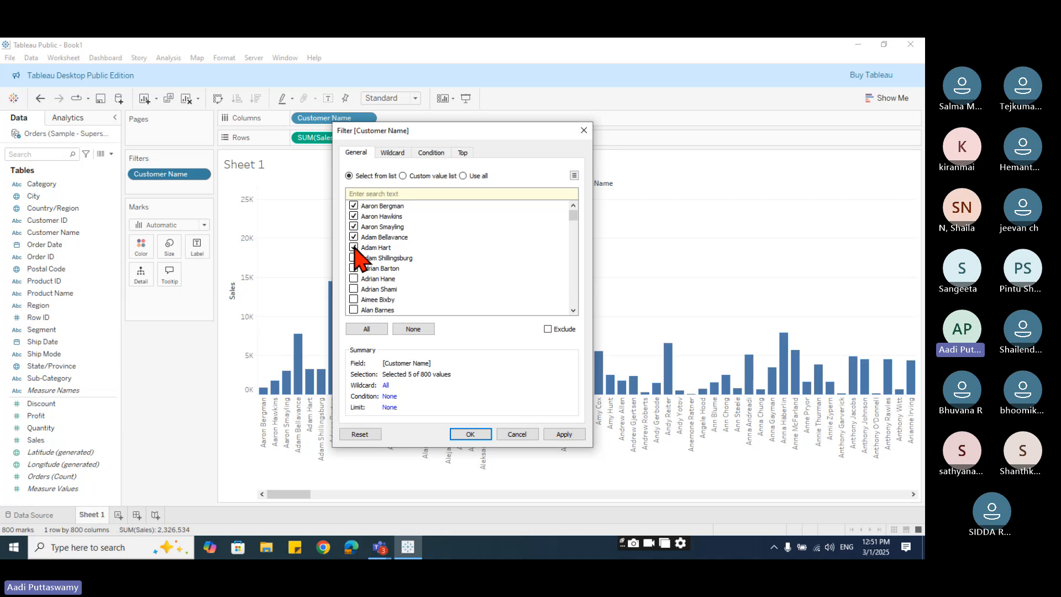
pyautogui.click(354, 258)
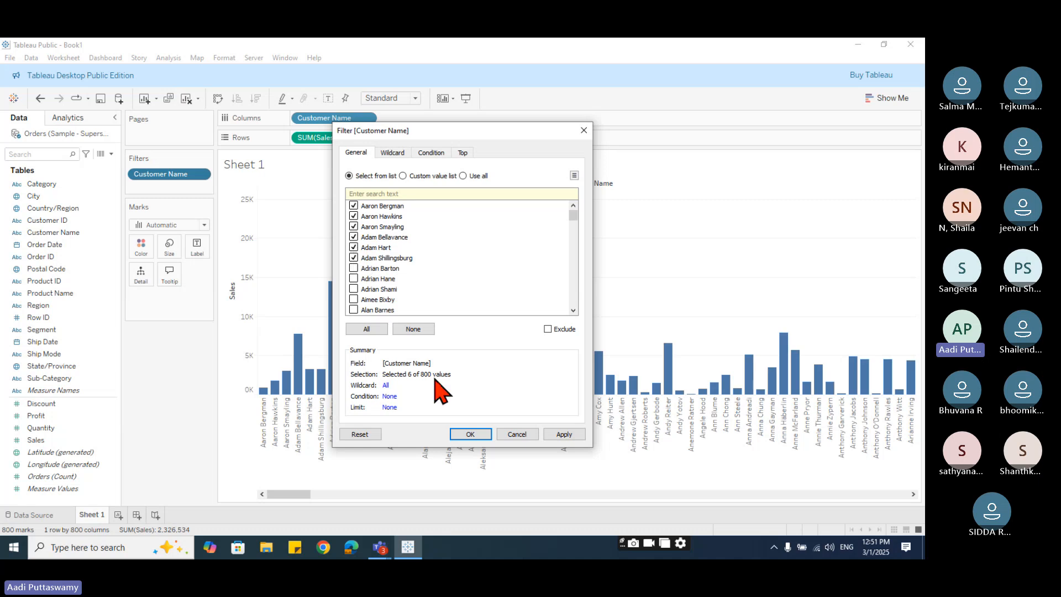
pyautogui.click(548, 329)
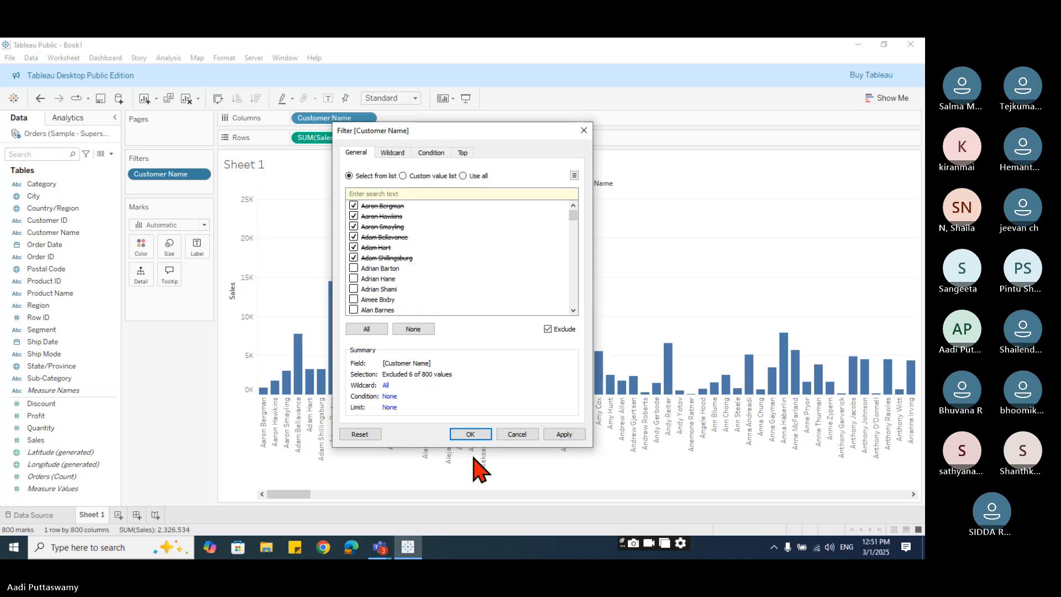
pyautogui.click(479, 435)
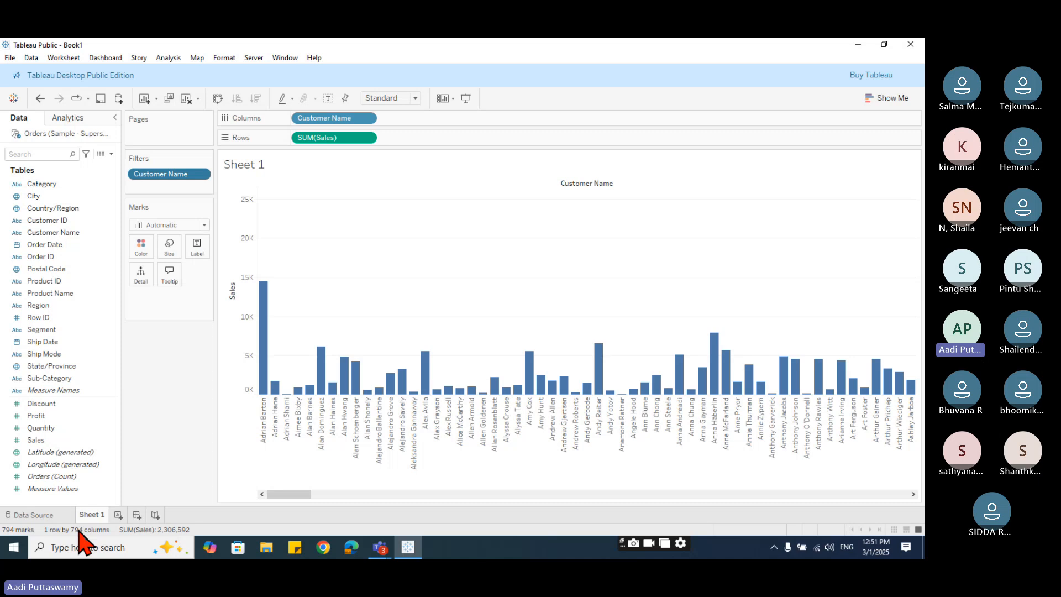
# Turn off Exclude in the Customer Name filter and include all customers except the first six in the list.
pyautogui.click(201, 174)
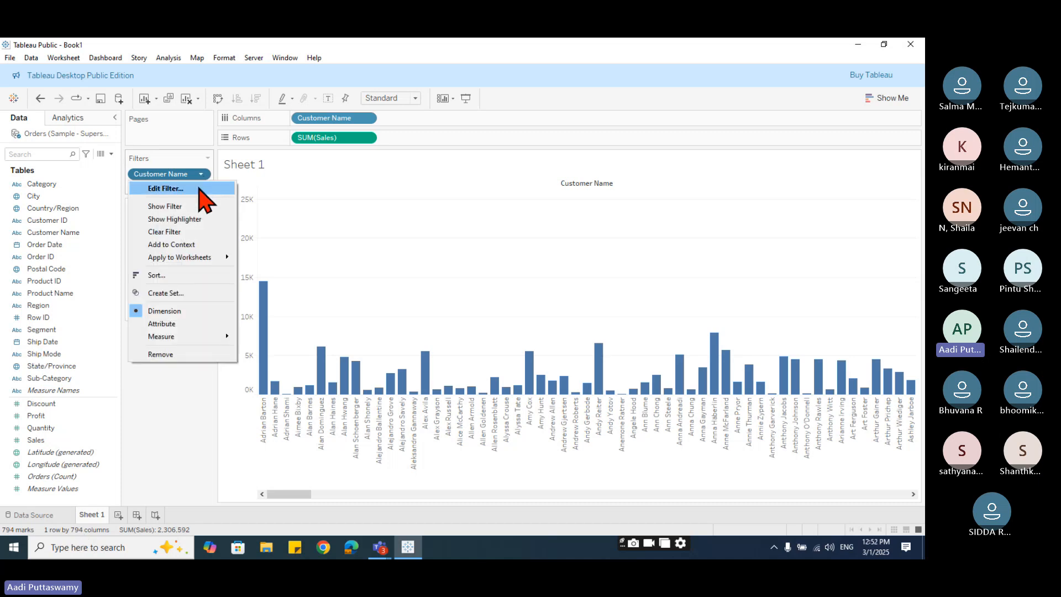
pyautogui.click(166, 189)
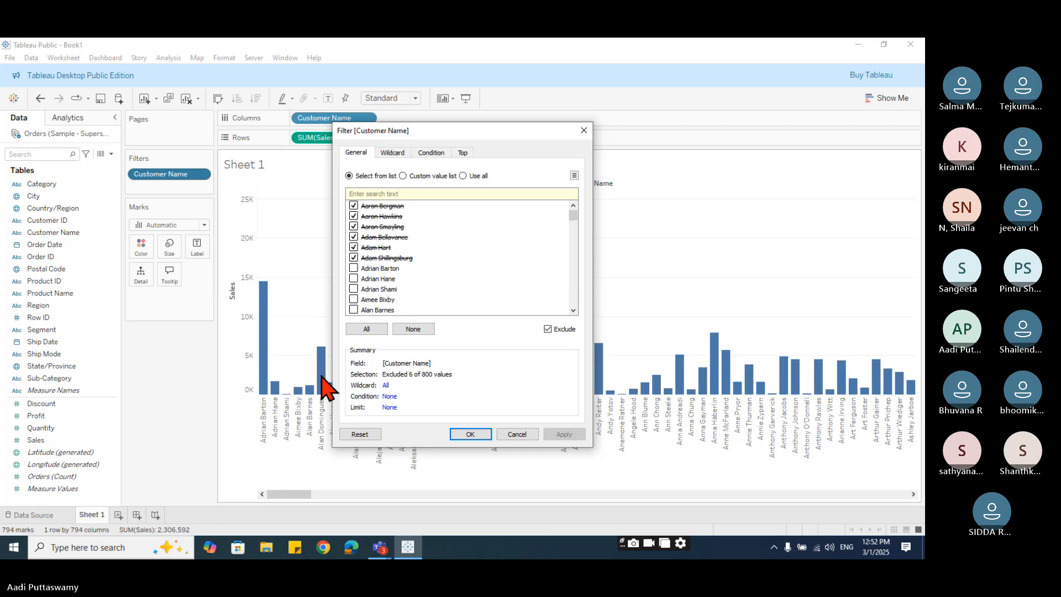
pyautogui.click(560, 330)
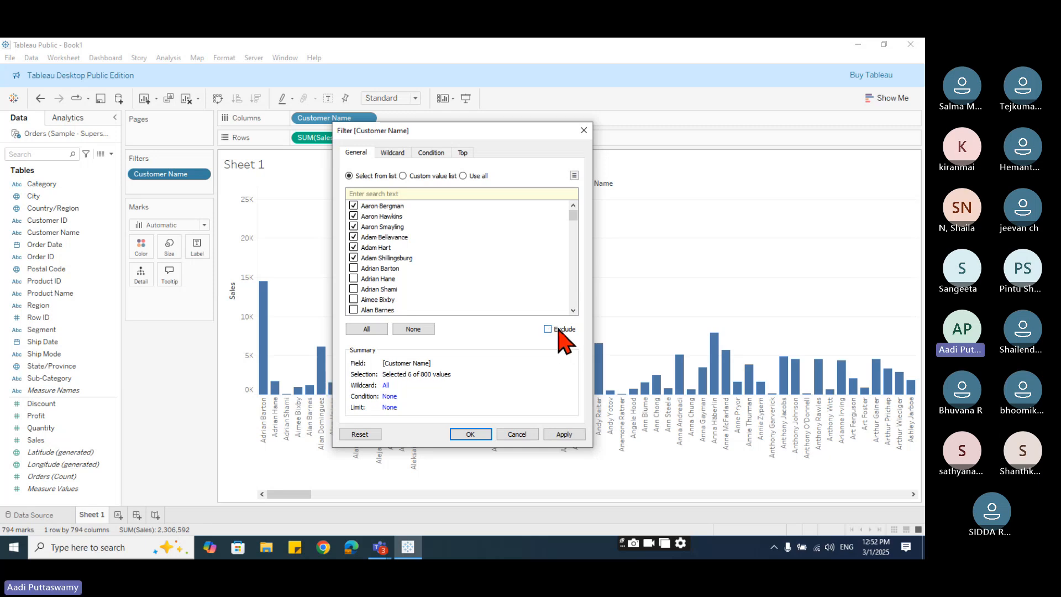
pyautogui.click(360, 329)
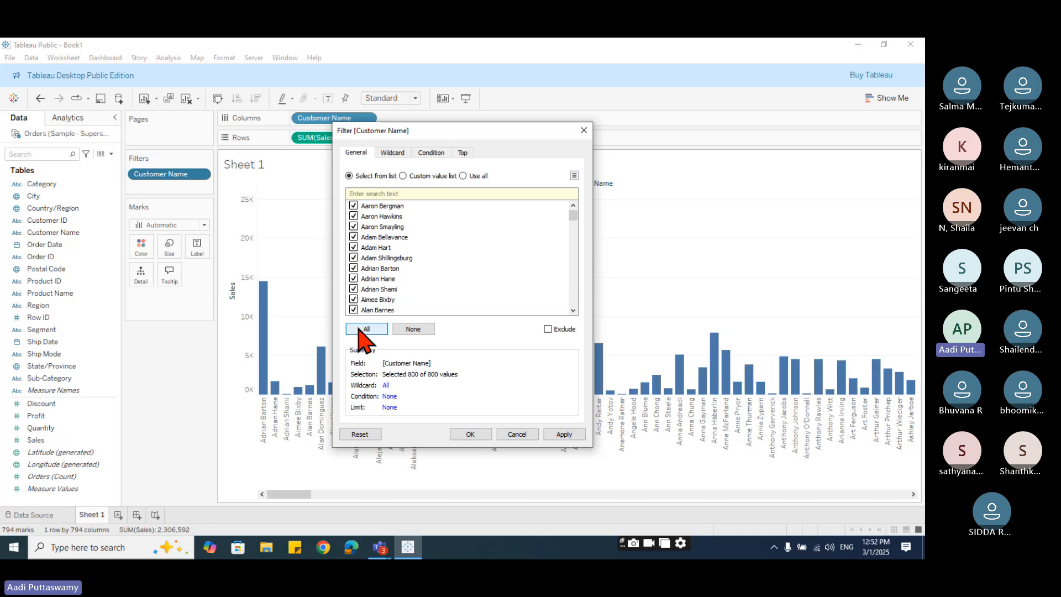
pyautogui.click(354, 205)
pyautogui.click(354, 217)
pyautogui.doubleClick(354, 227)
pyautogui.click(354, 238)
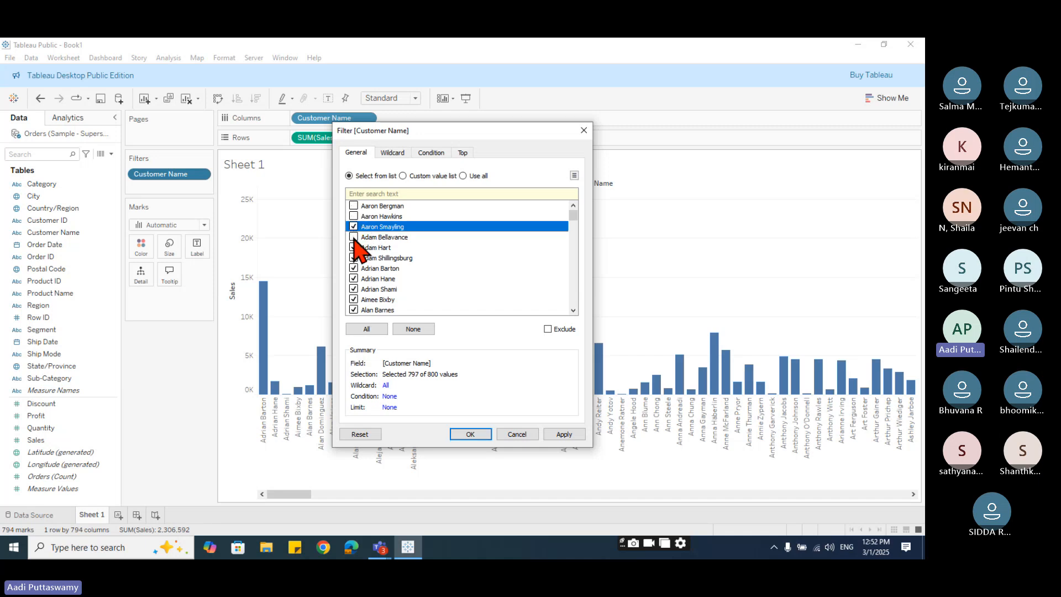
pyautogui.click(353, 226)
pyautogui.click(354, 248)
pyautogui.click(354, 258)
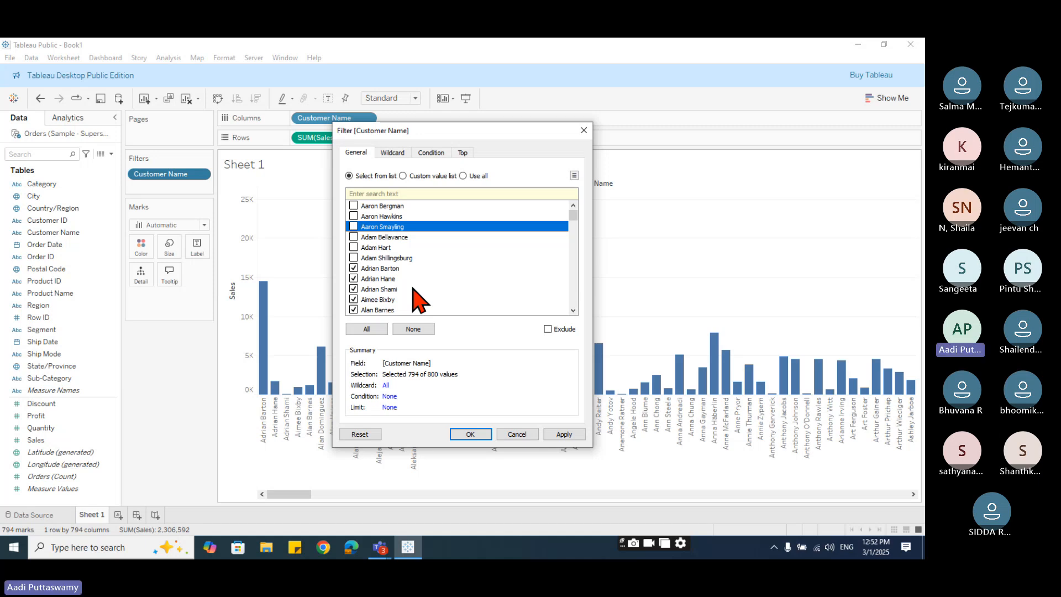
pyautogui.click(470, 435)
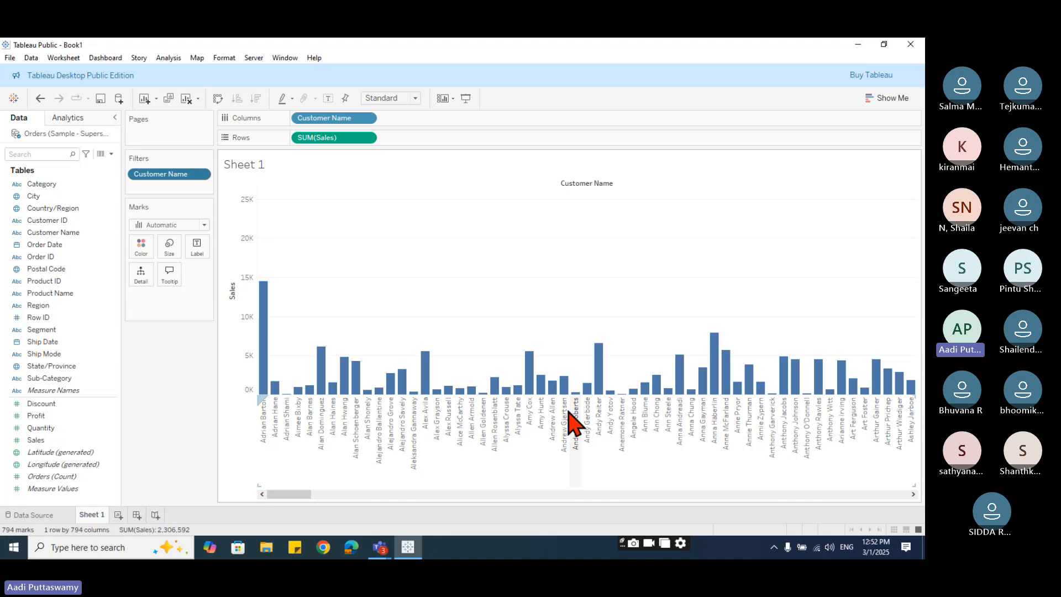
# Reopen the Customer Name filter, move its dialog aside, and select every customer in the list.
pyautogui.click(202, 175)
pyautogui.click(201, 189)
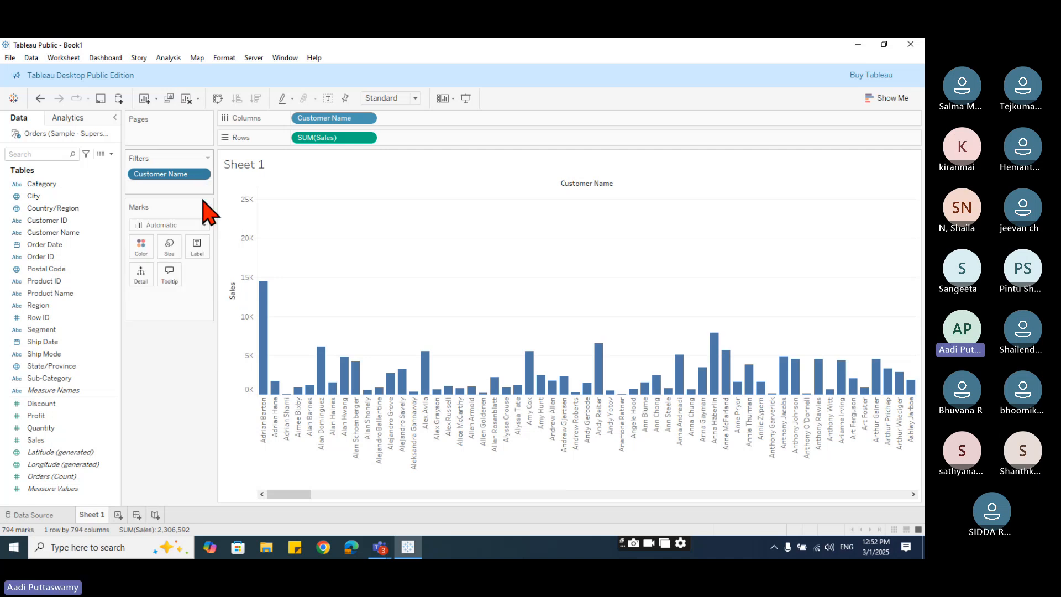
pyautogui.moveTo(474, 132); pyautogui.dragTo(577, 143)
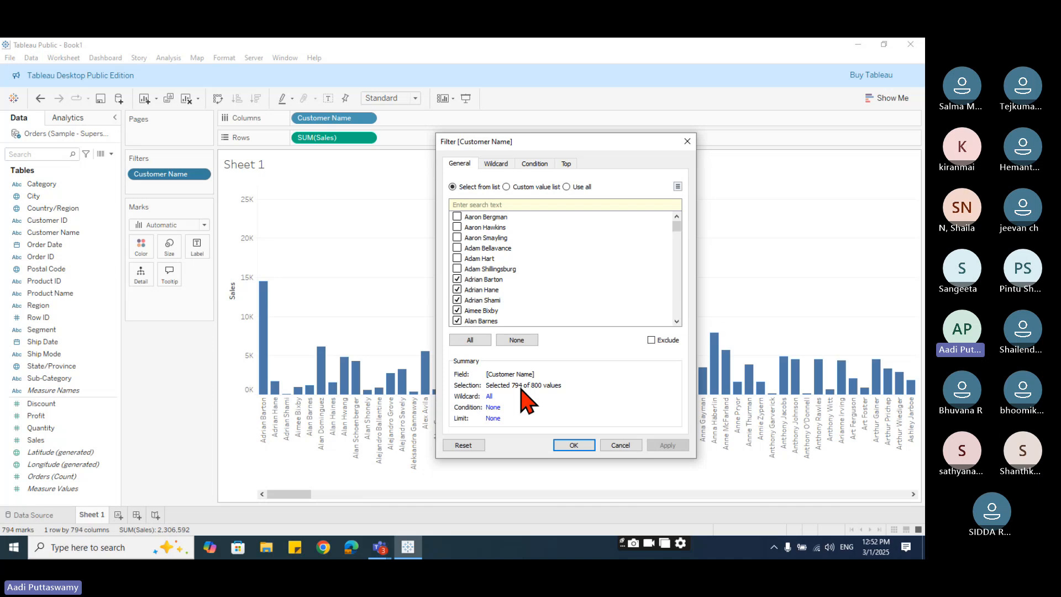
pyautogui.click(471, 340)
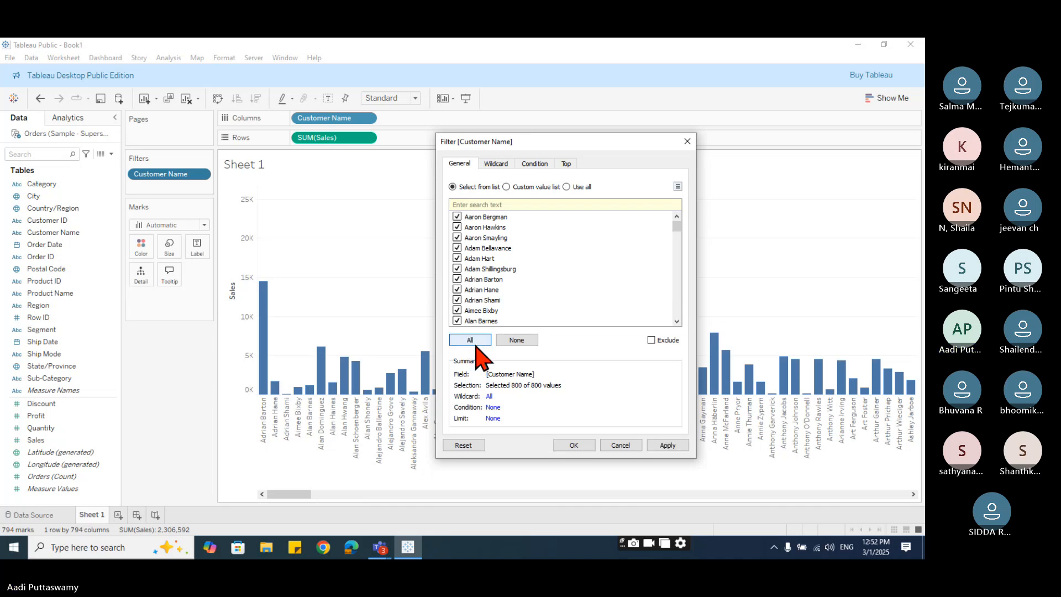
# Add a wildcard condition matching customer names that contain "are", and widen the resulting bar chart.
pyautogui.click(497, 164)
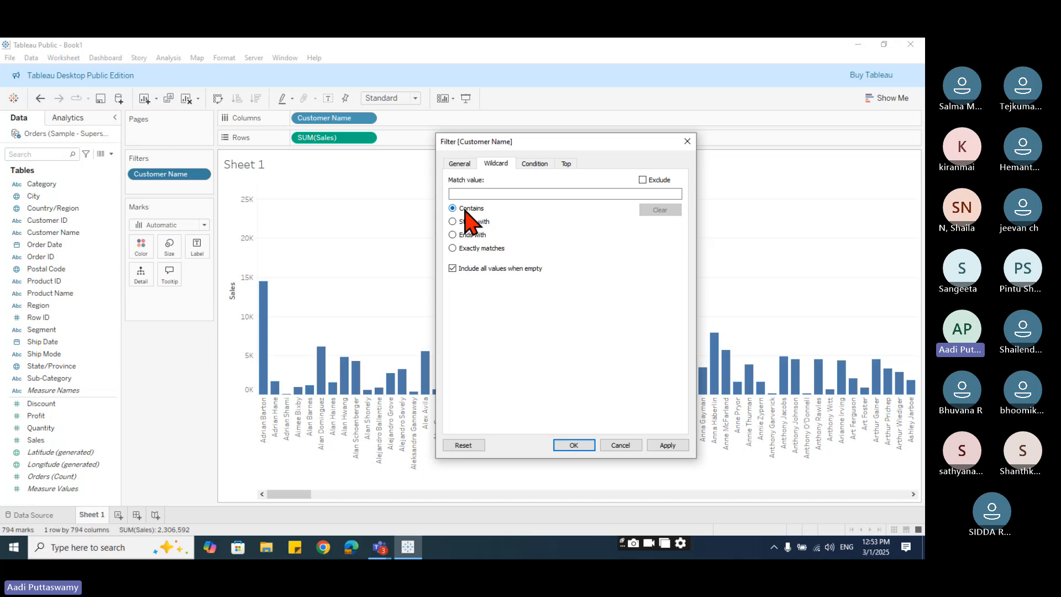
pyautogui.click(485, 194)
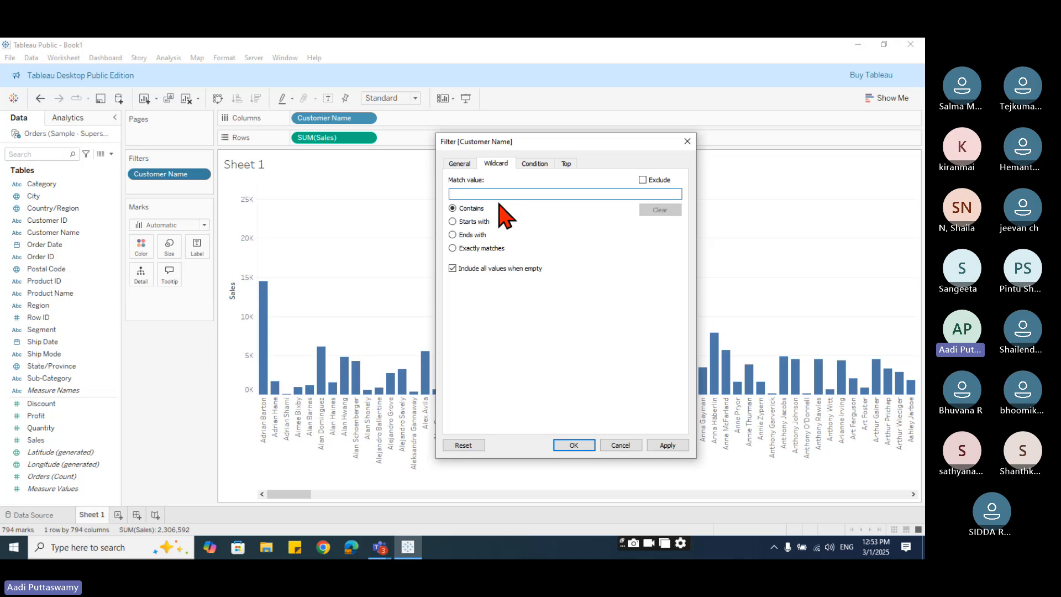
pyautogui.write('ae')
pyautogui.press('BackSpace')
pyautogui.write('re')
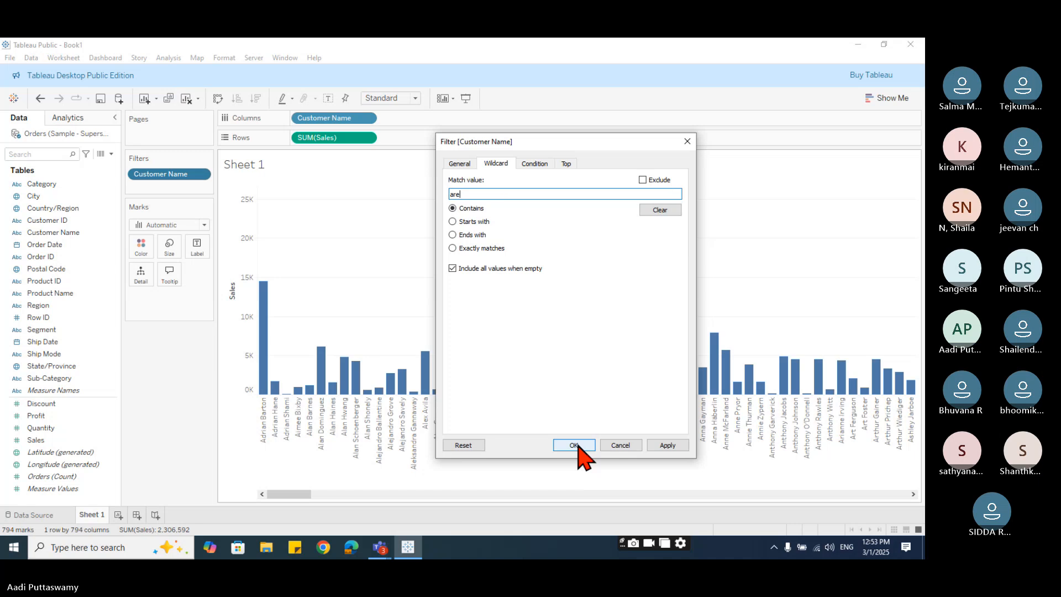
pyautogui.click(575, 446)
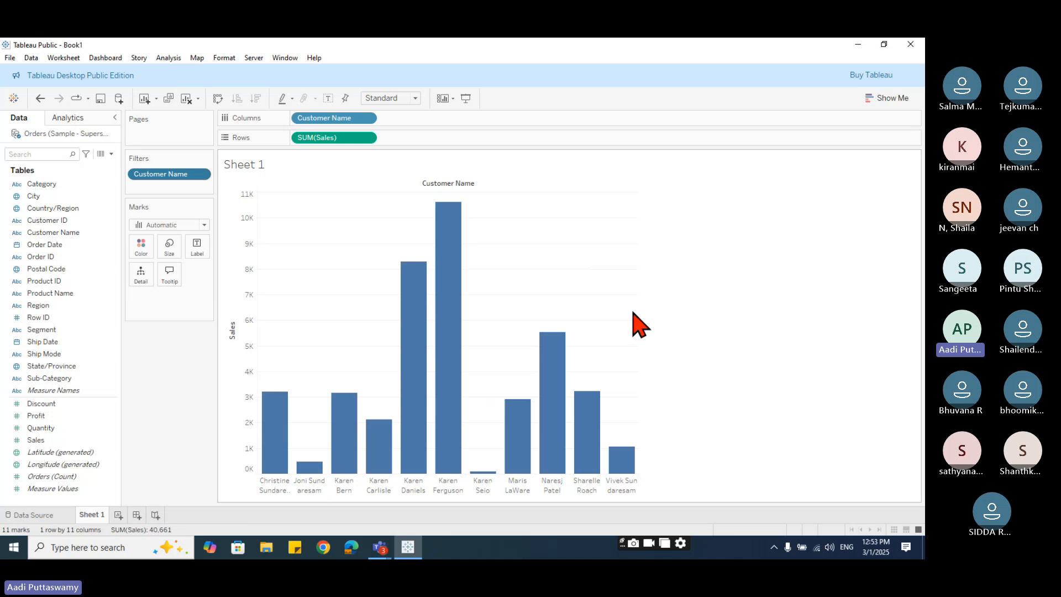
pyautogui.moveTo(640, 310); pyautogui.dragTo(835, 310)
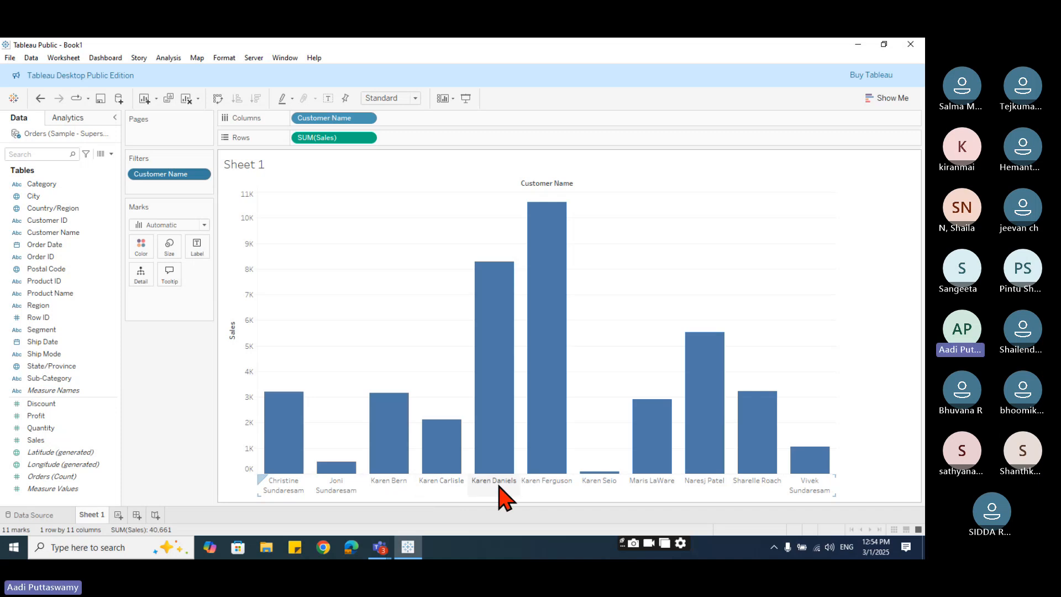
# Review the general, wildcard and condition settings of the Customer Name filter.
pyautogui.click(200, 175)
pyautogui.click(201, 187)
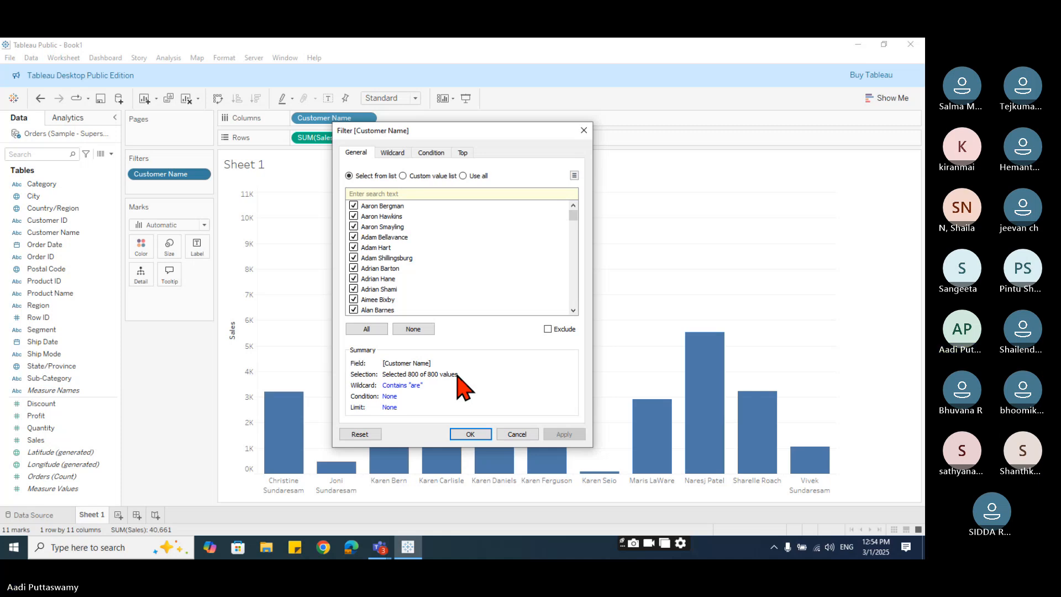
pyautogui.click(402, 152)
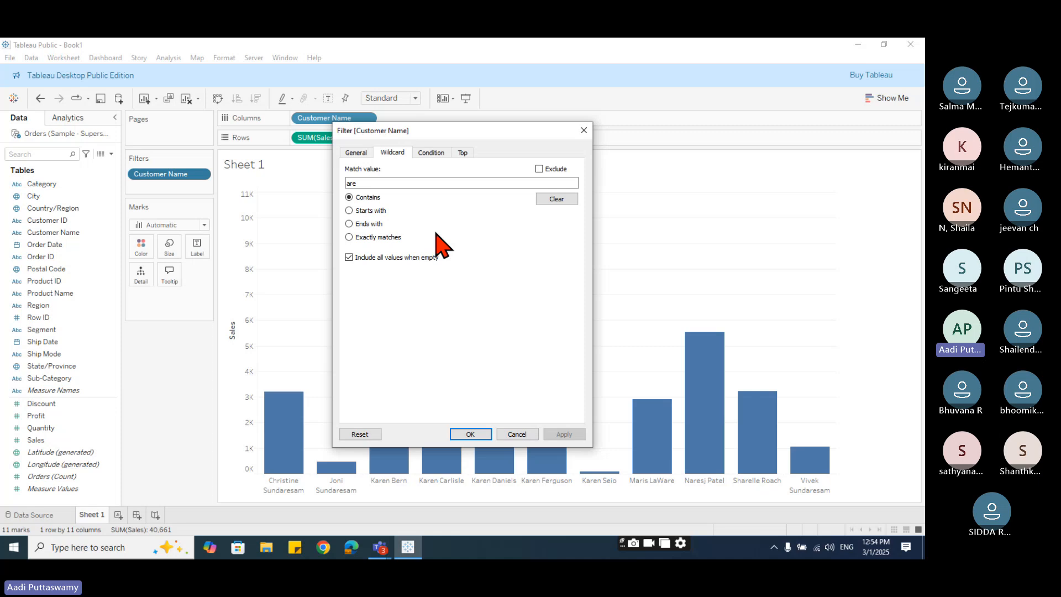
pyautogui.click(358, 153)
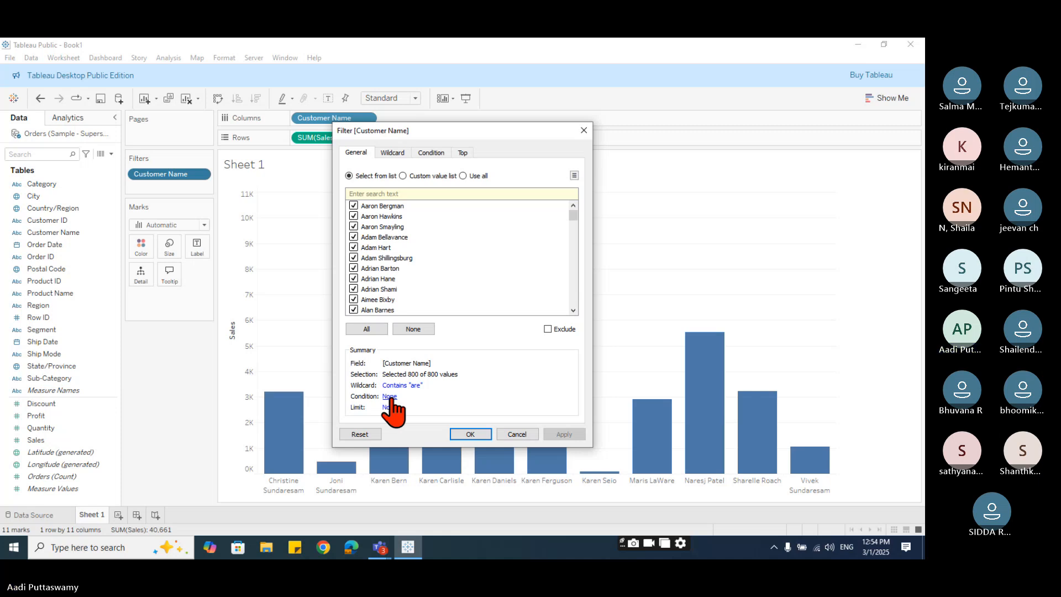
pyautogui.click(431, 153)
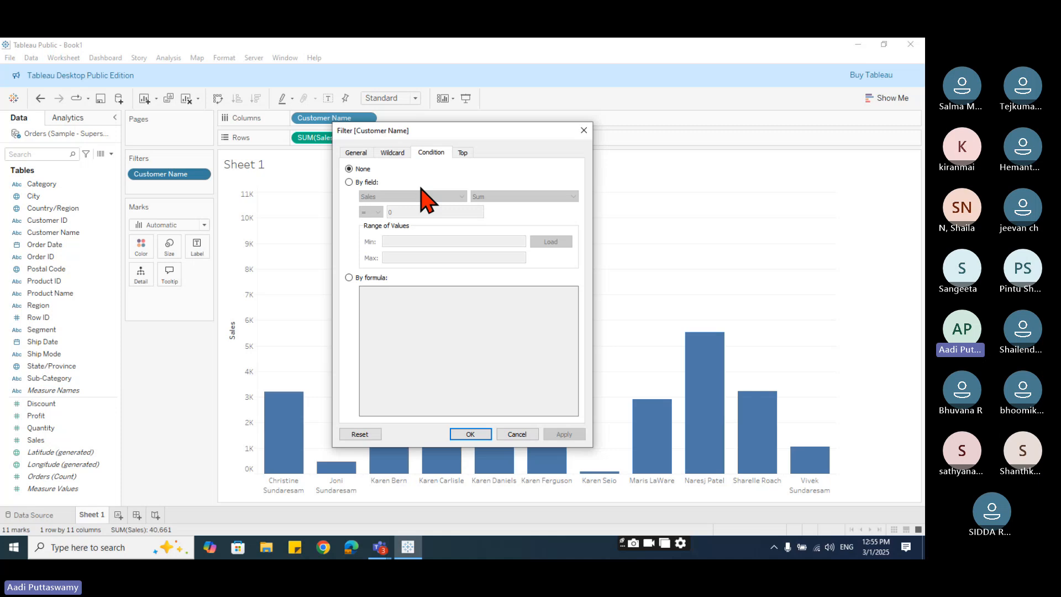
pyautogui.click(394, 153)
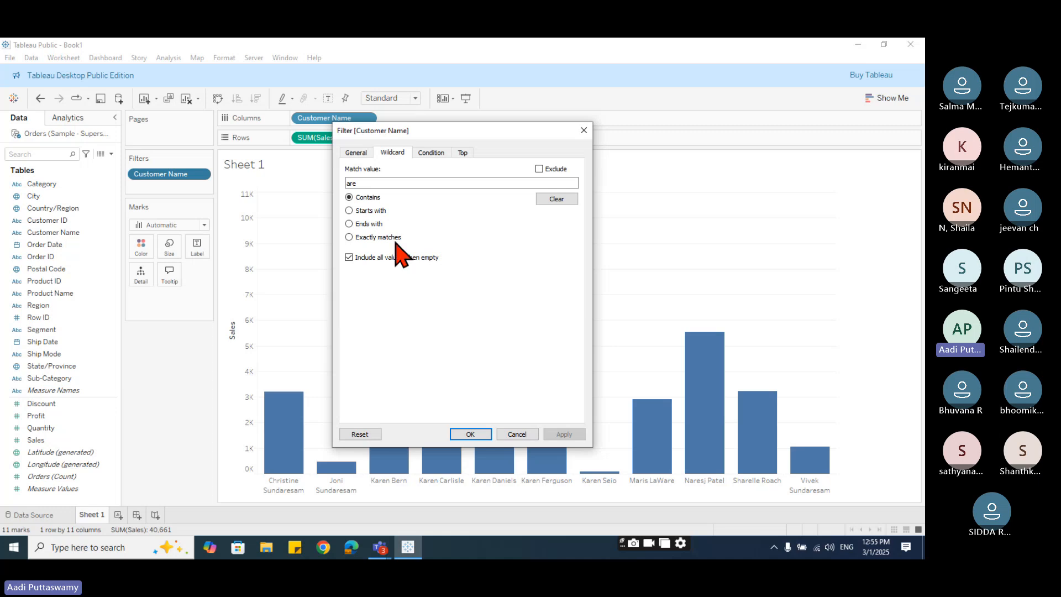
pyautogui.click(356, 155)
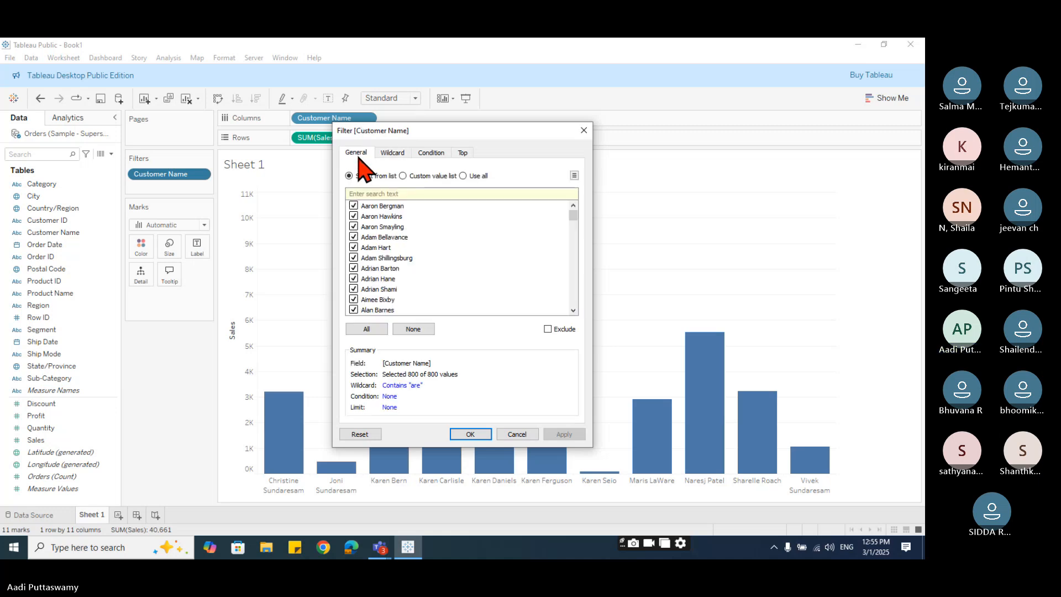
# Select only the first six customers in the list alongside the wildcard match, and apply the filter.
pyautogui.click(418, 330)
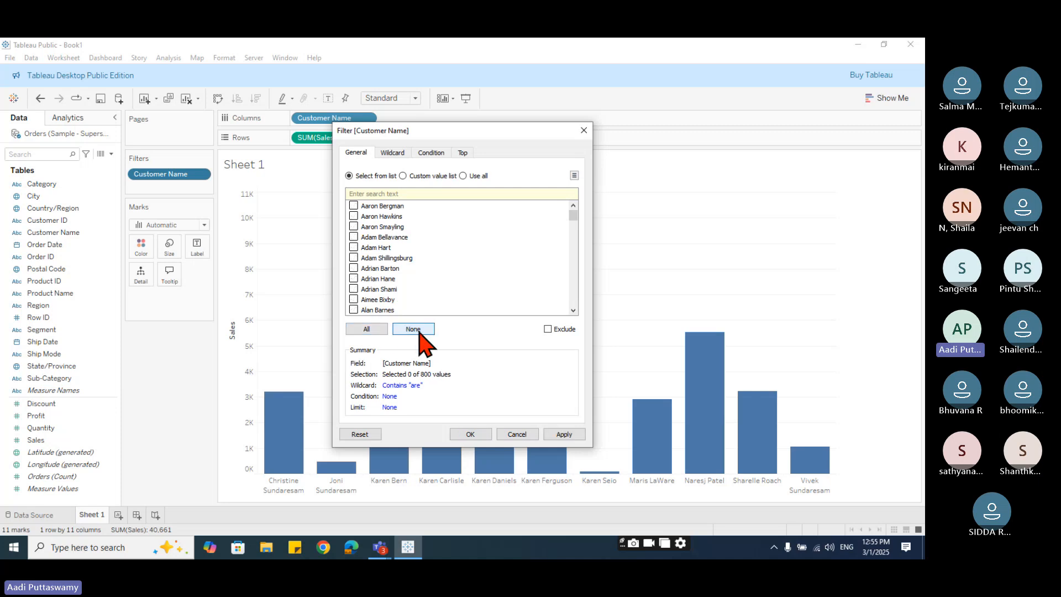
pyautogui.click(353, 205)
pyautogui.click(354, 216)
pyautogui.click(353, 226)
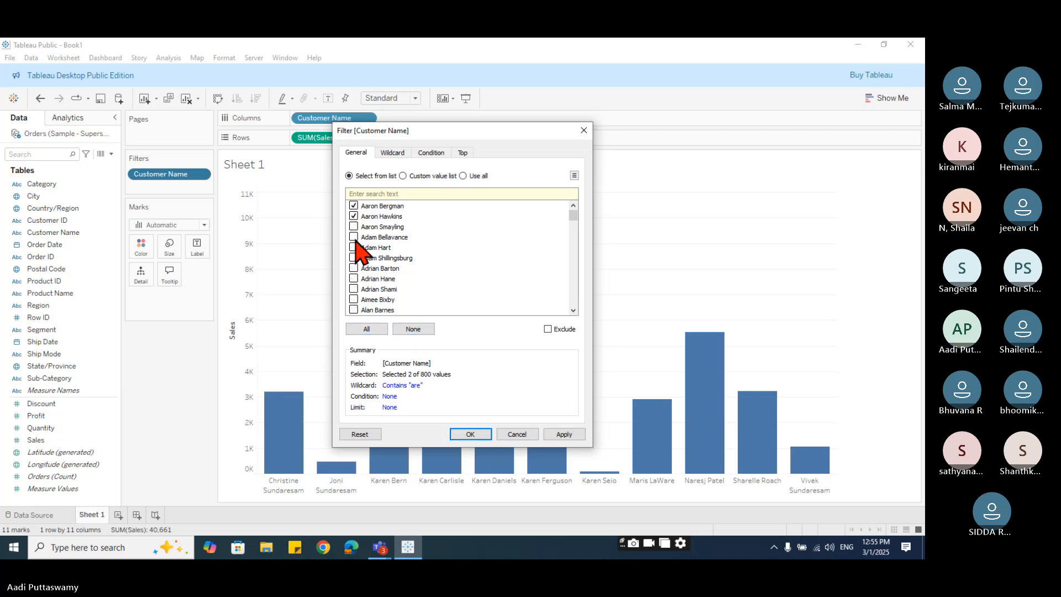
pyautogui.click(353, 237)
pyautogui.click(354, 247)
pyautogui.click(354, 258)
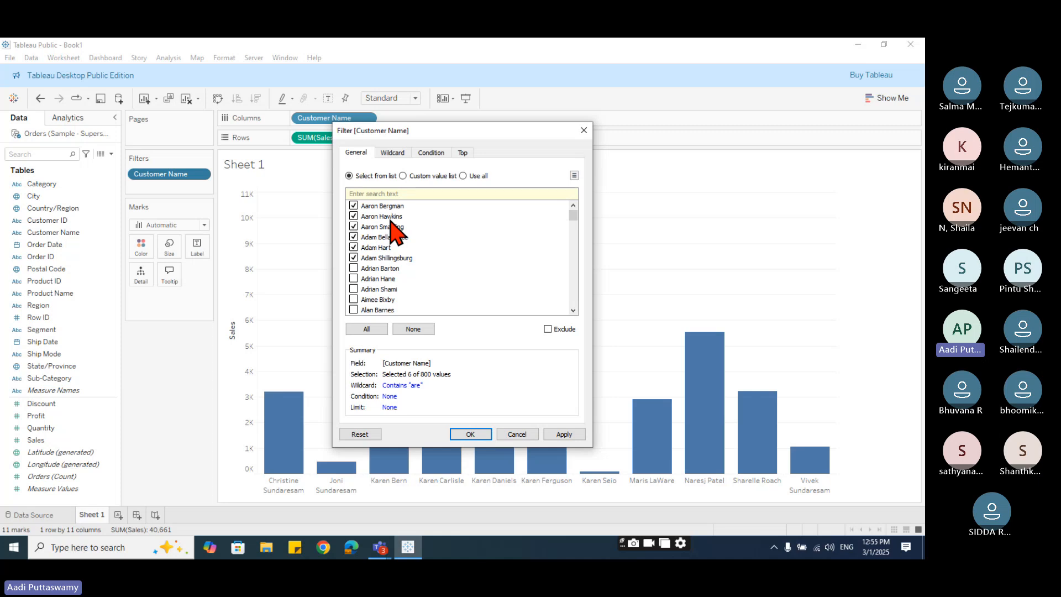
pyautogui.click(563, 435)
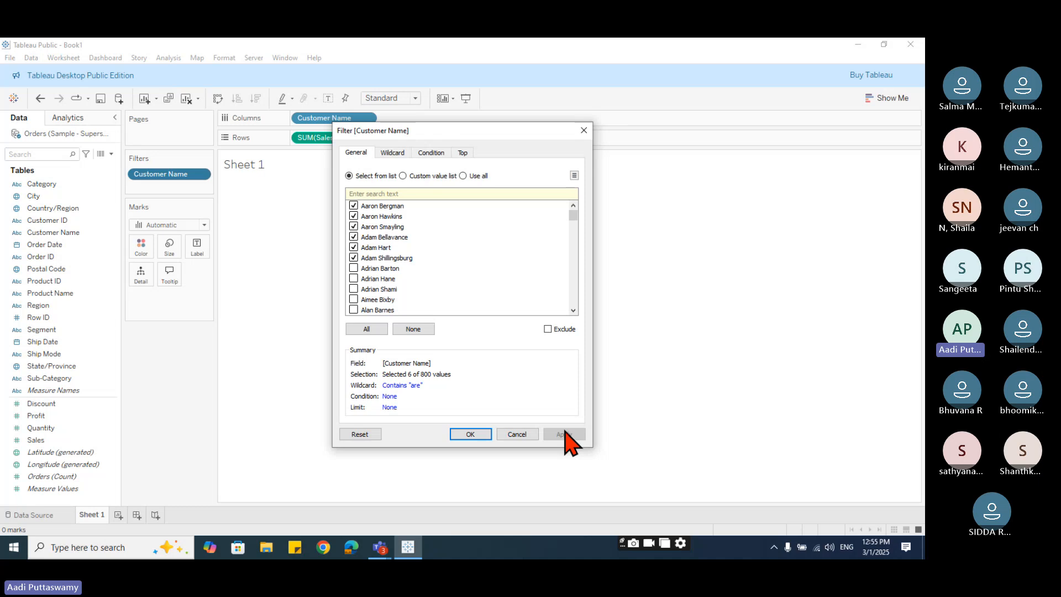
# Select every customer in the list, and apply a wildcard match for customer names starting with "S".
pyautogui.click(381, 330)
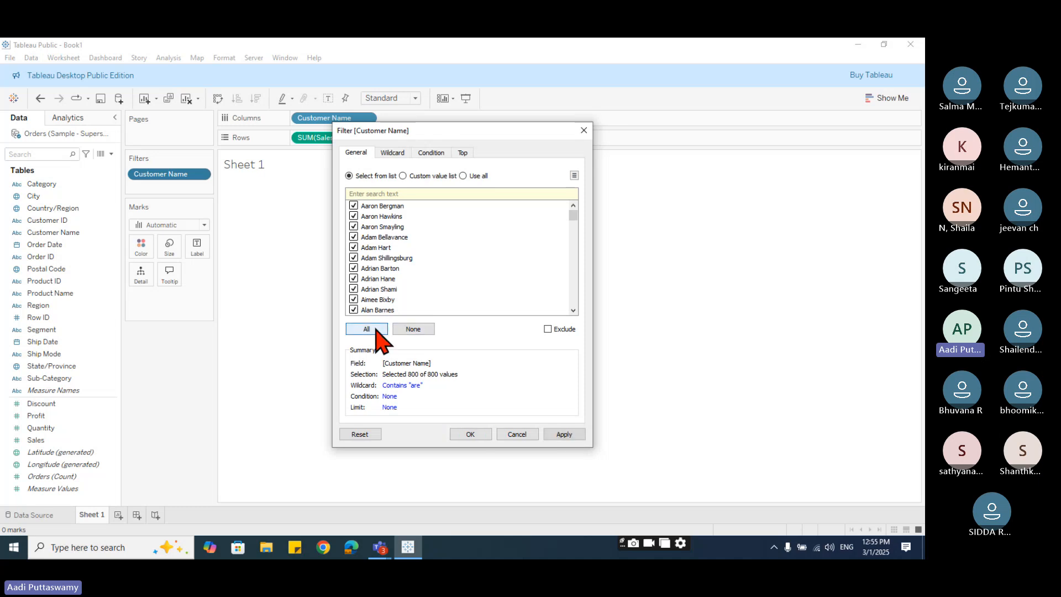
pyautogui.click(561, 434)
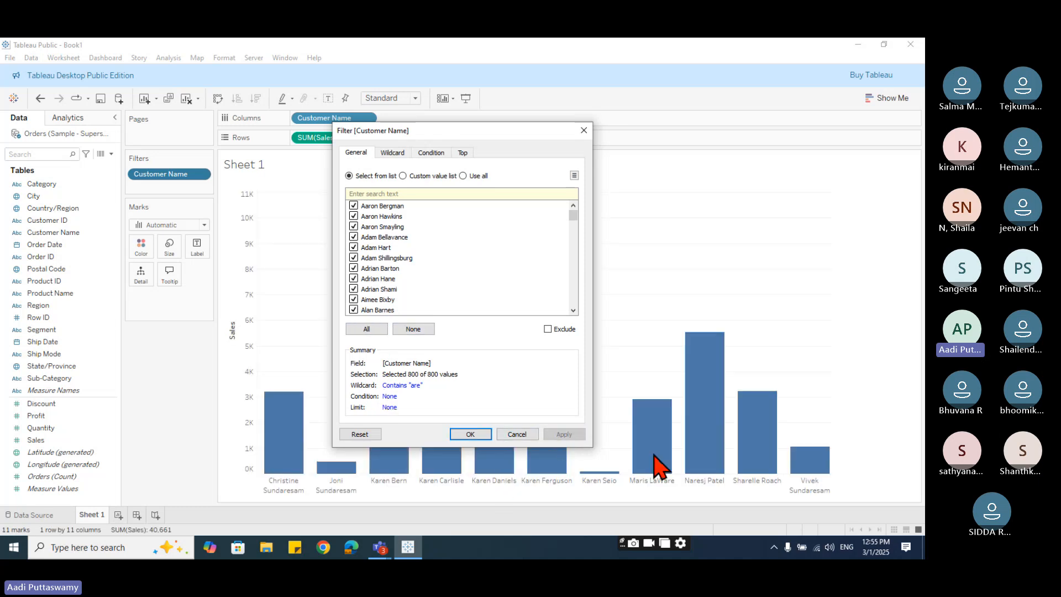
pyautogui.click(392, 152)
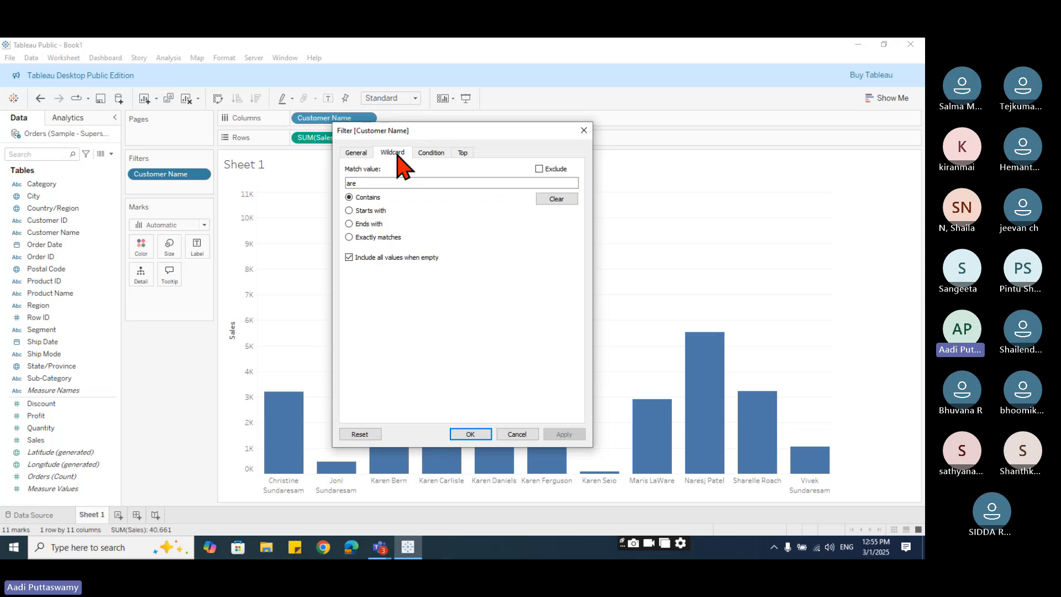
pyautogui.click(371, 211)
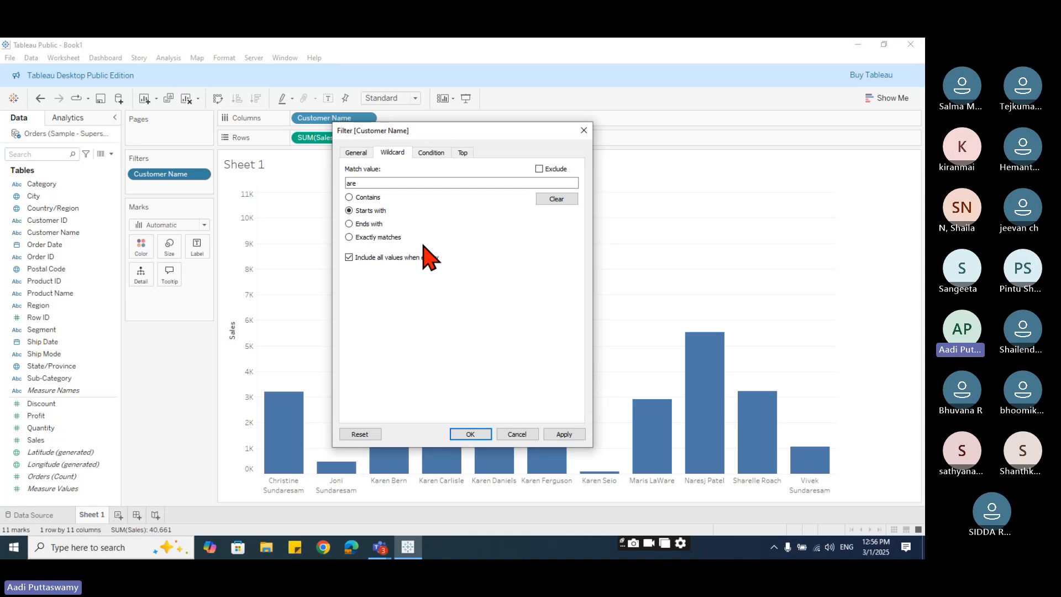
pyautogui.doubleClick(383, 182)
pyautogui.write('s')
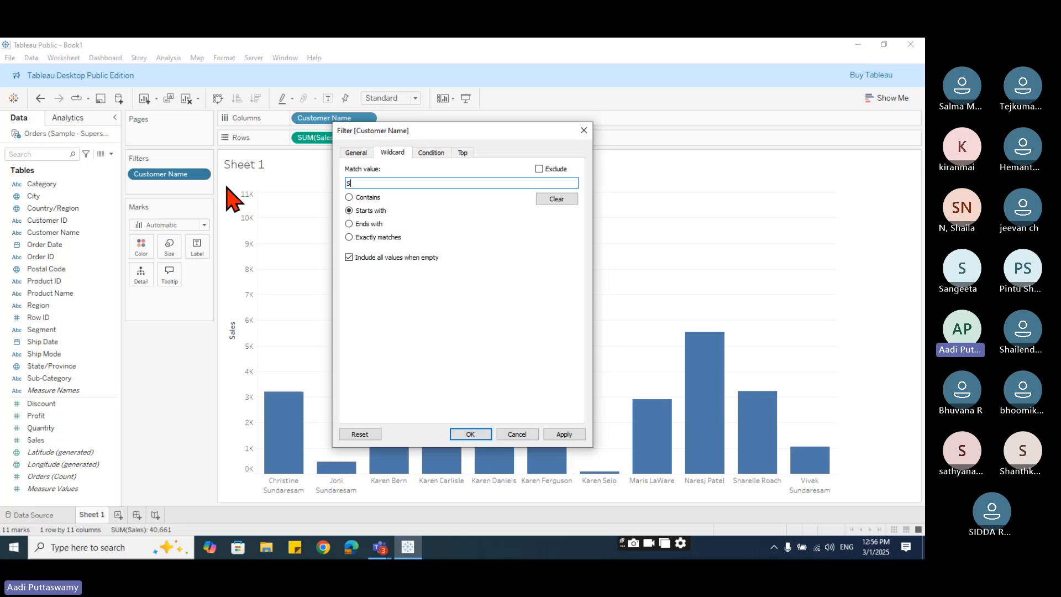
pyautogui.click(567, 437)
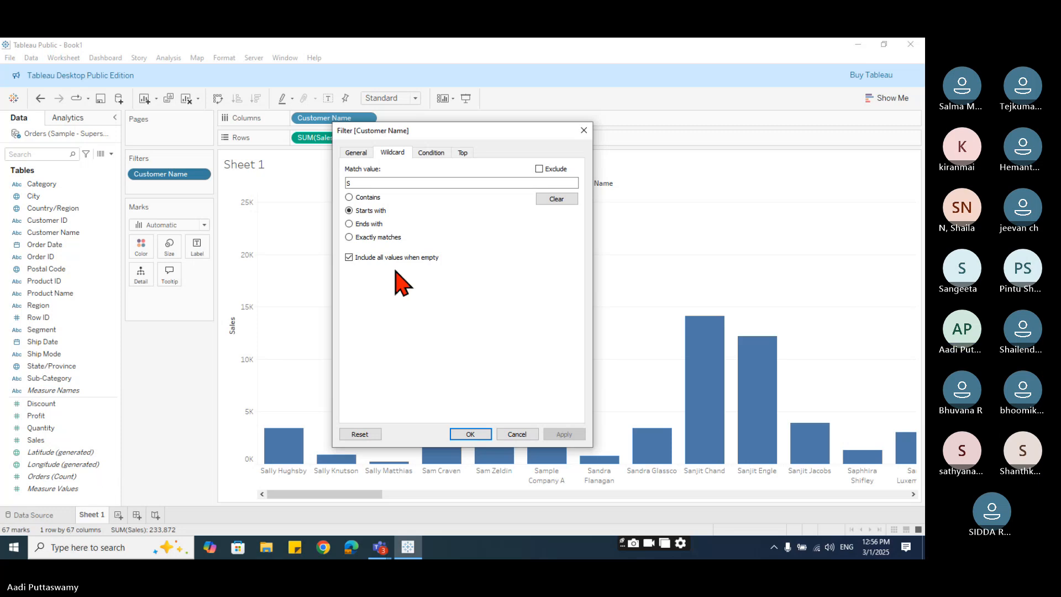
# Narrow the starts-with wildcard match to "Sa" and apply it, and extend it to "Sam" and apply again.
pyautogui.click(452, 183)
pyautogui.write('a')
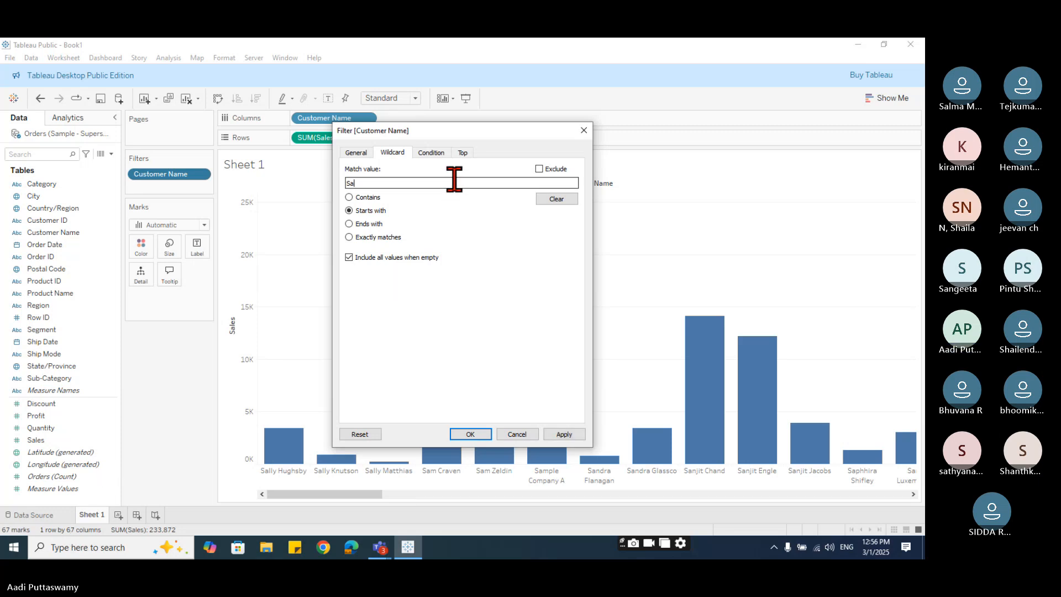
pyautogui.click(562, 434)
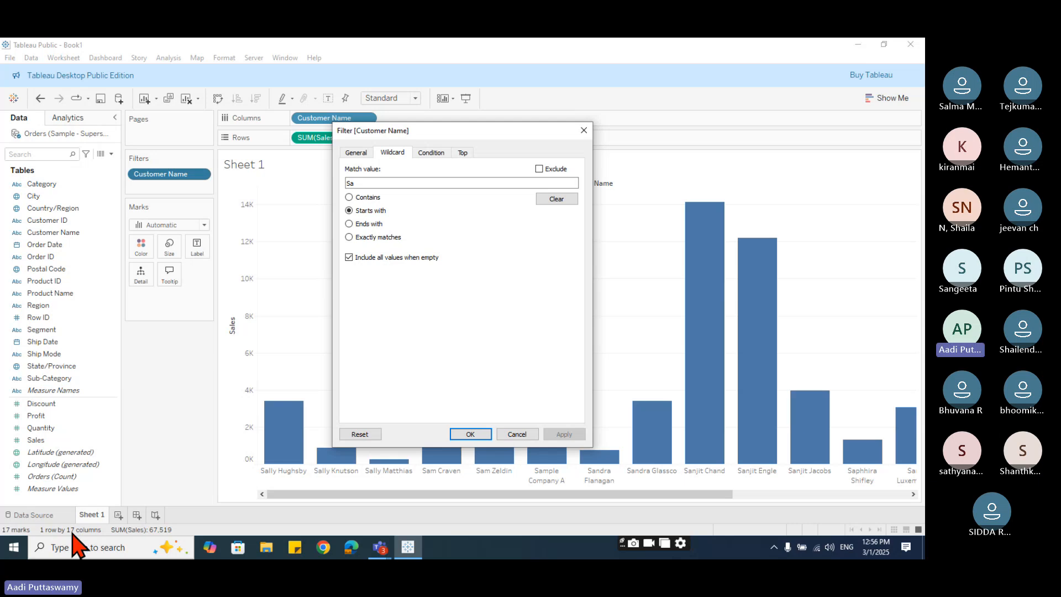
pyautogui.click(367, 180)
pyautogui.write('m')
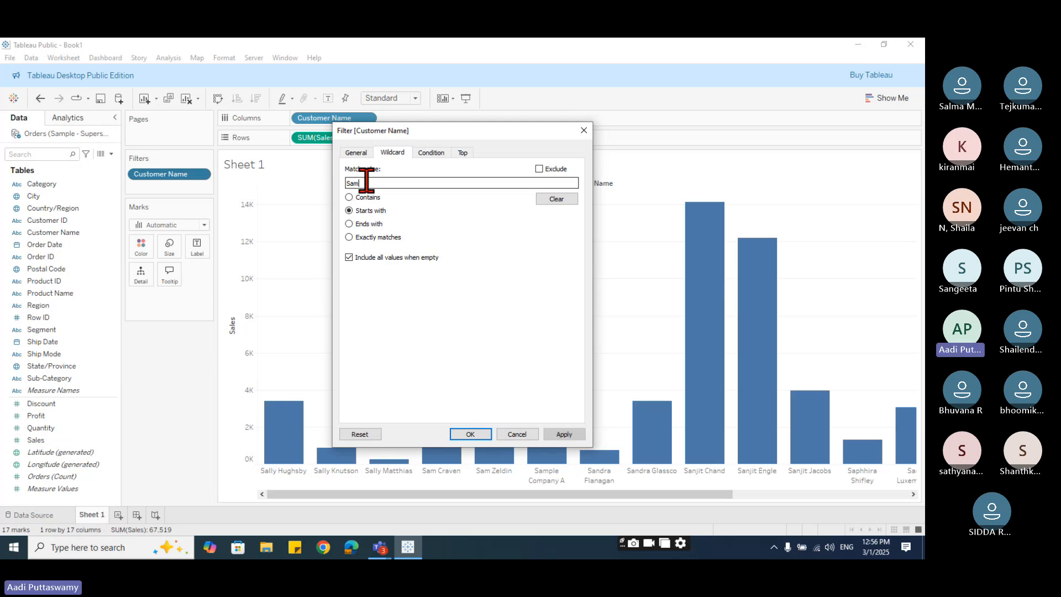
pyautogui.click(578, 439)
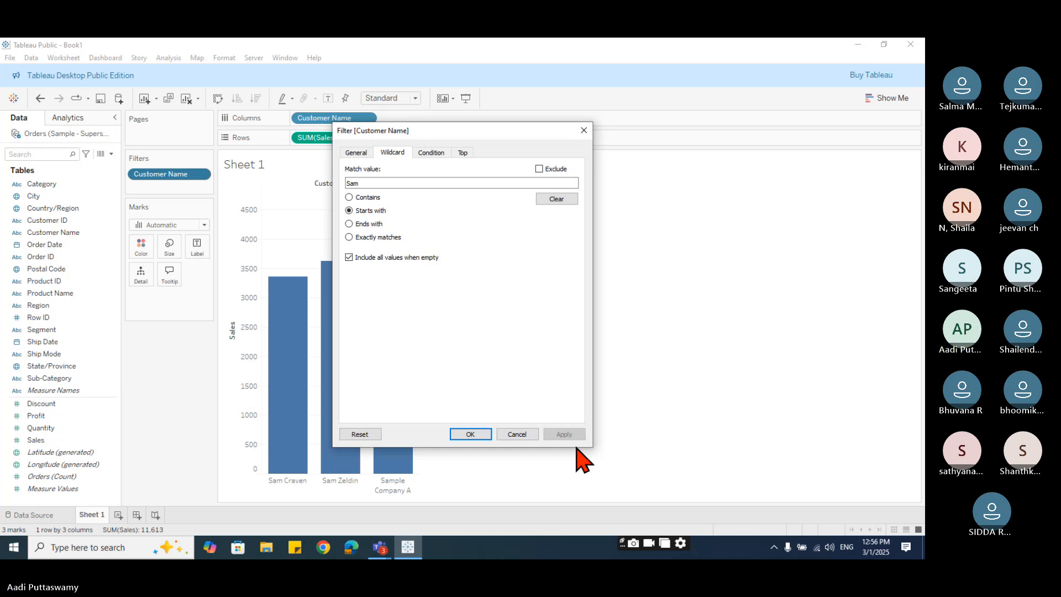
# Change the wildcard match to customer names ending with "es" and apply it.
pyautogui.click(370, 224)
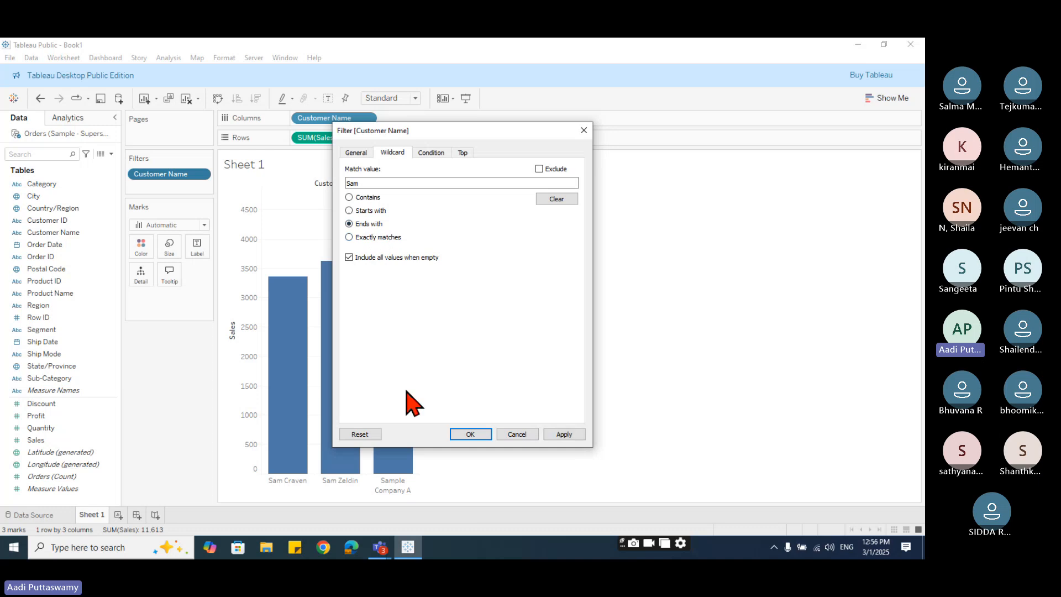
pyautogui.doubleClick(379, 182)
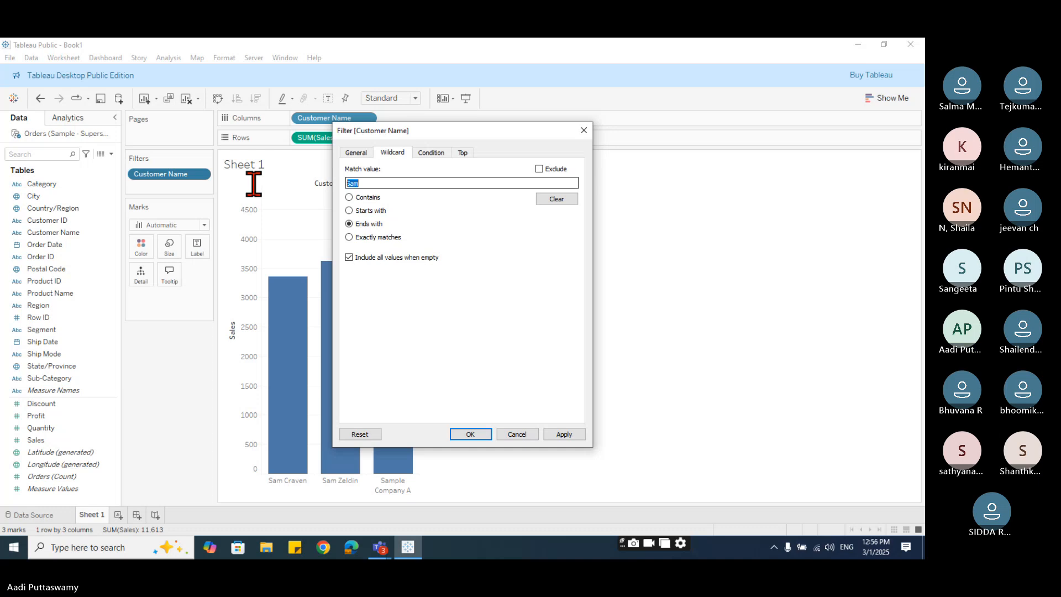
pyautogui.write('es')
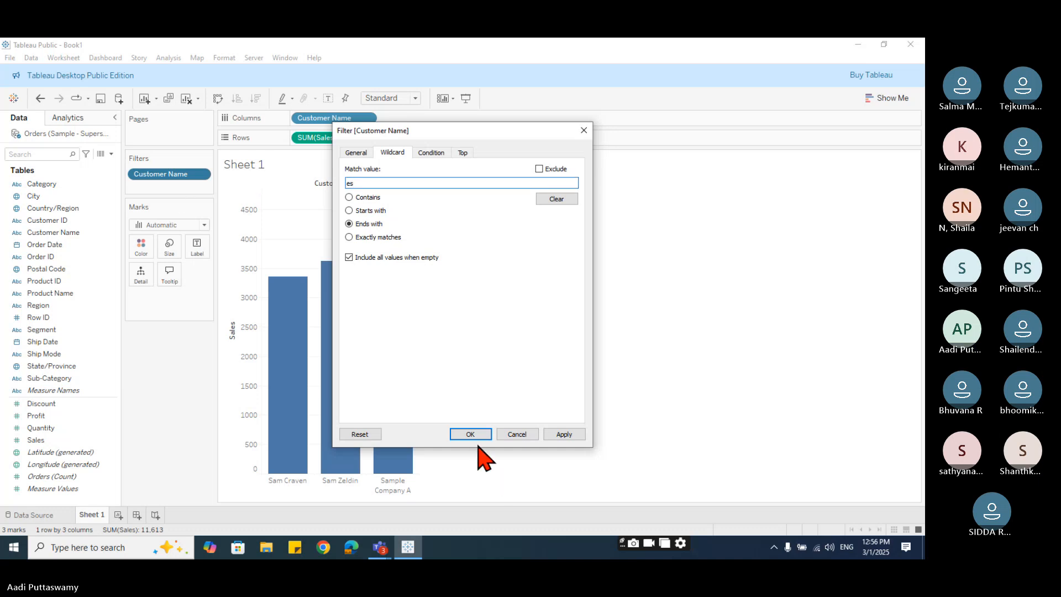
pyautogui.click(565, 435)
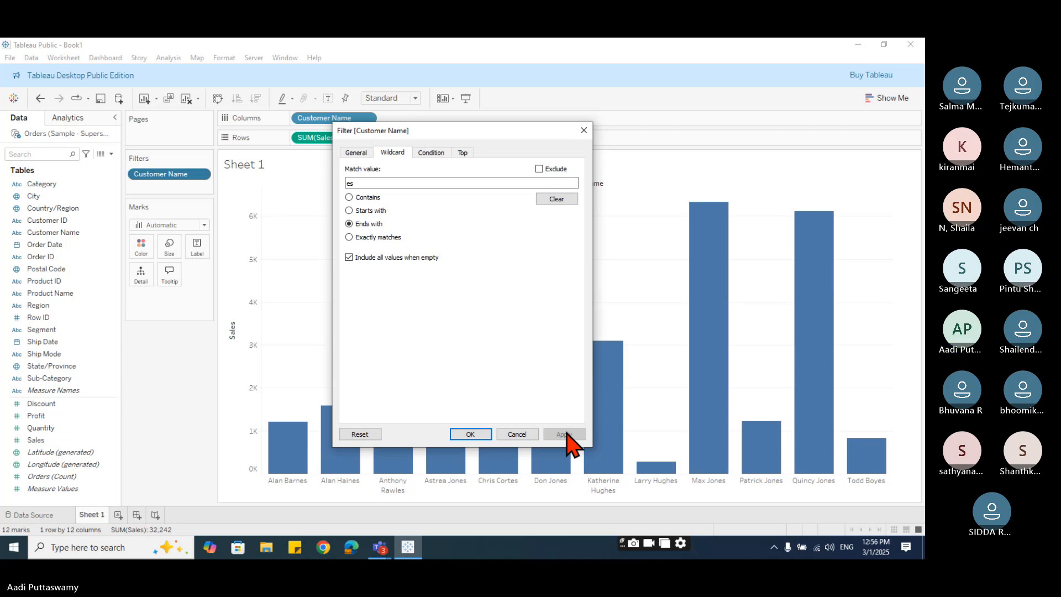
# Switch the wildcard option to Exactly matches, clear the match value, and apply the filter.
pyautogui.click(401, 238)
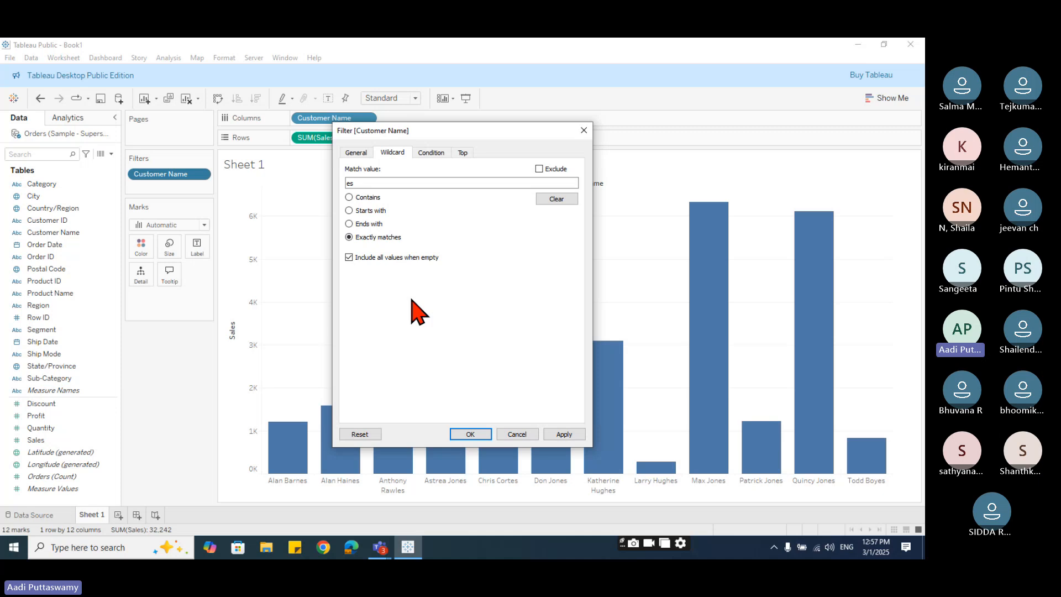
pyautogui.click(551, 200)
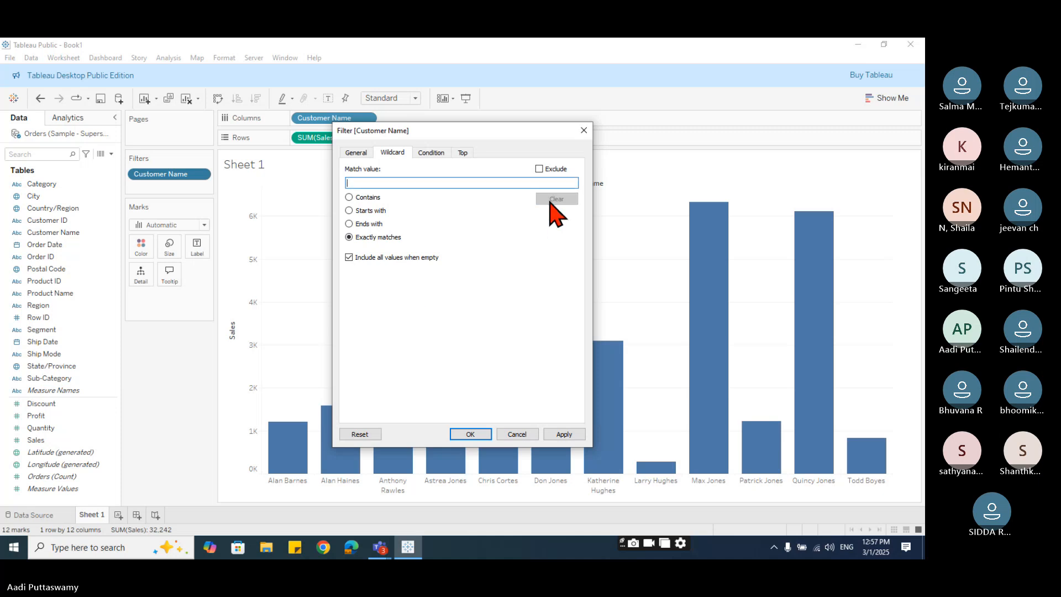
pyautogui.click(568, 436)
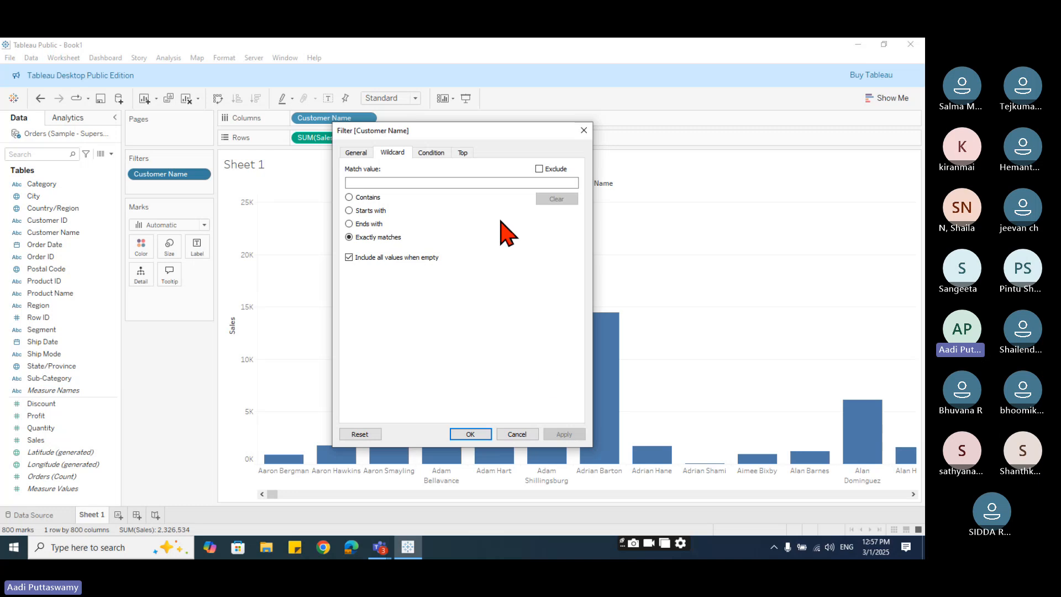
# Enable a by-field condition for the Customer Name filter and move its dialog clear of the shelves.
pyautogui.moveTo(456, 132); pyautogui.dragTo(461, 126)
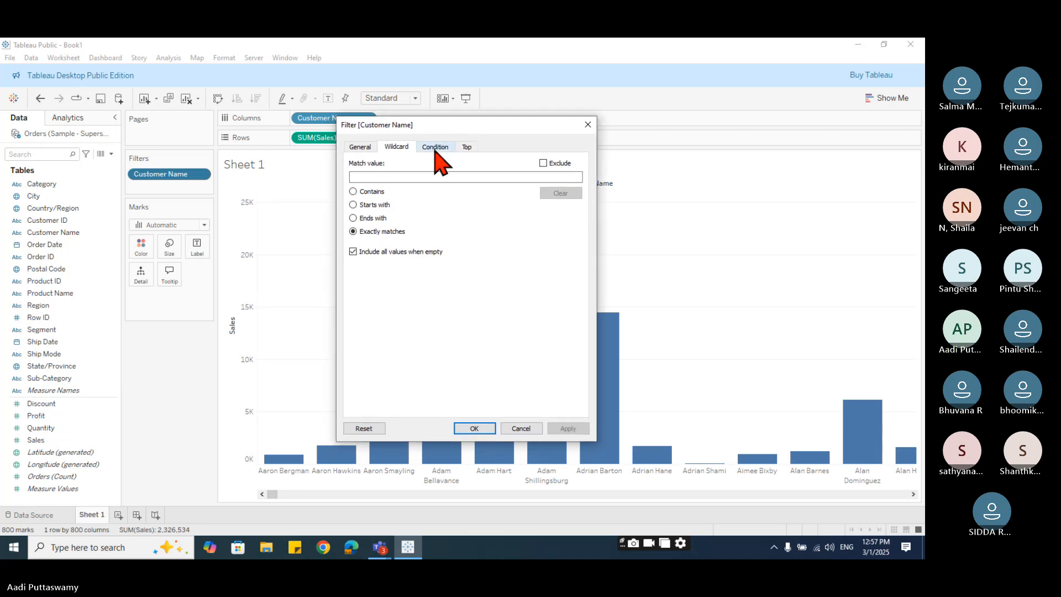
pyautogui.click(435, 147)
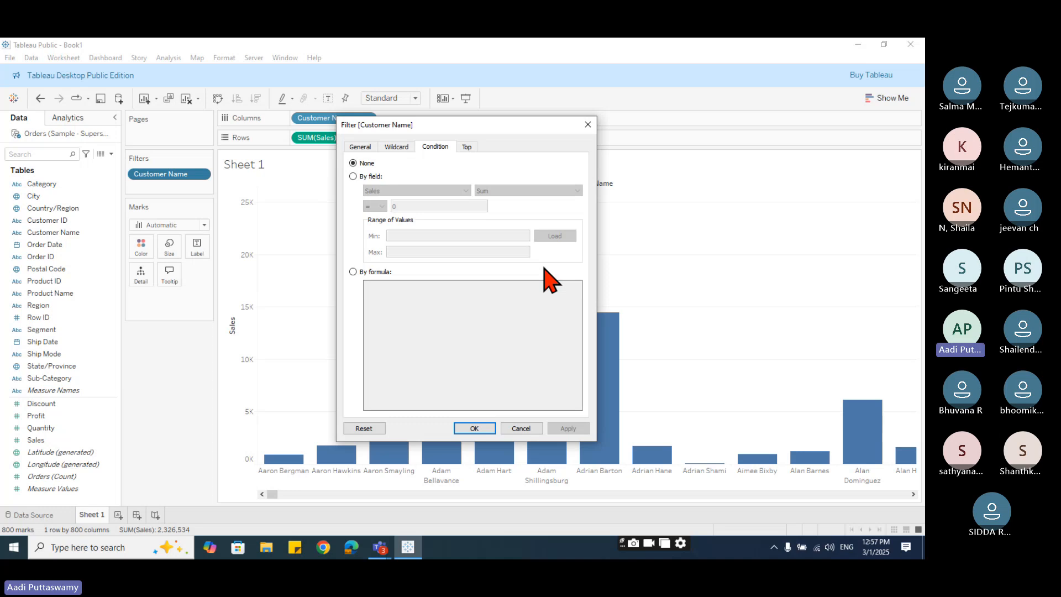
pyautogui.click(354, 176)
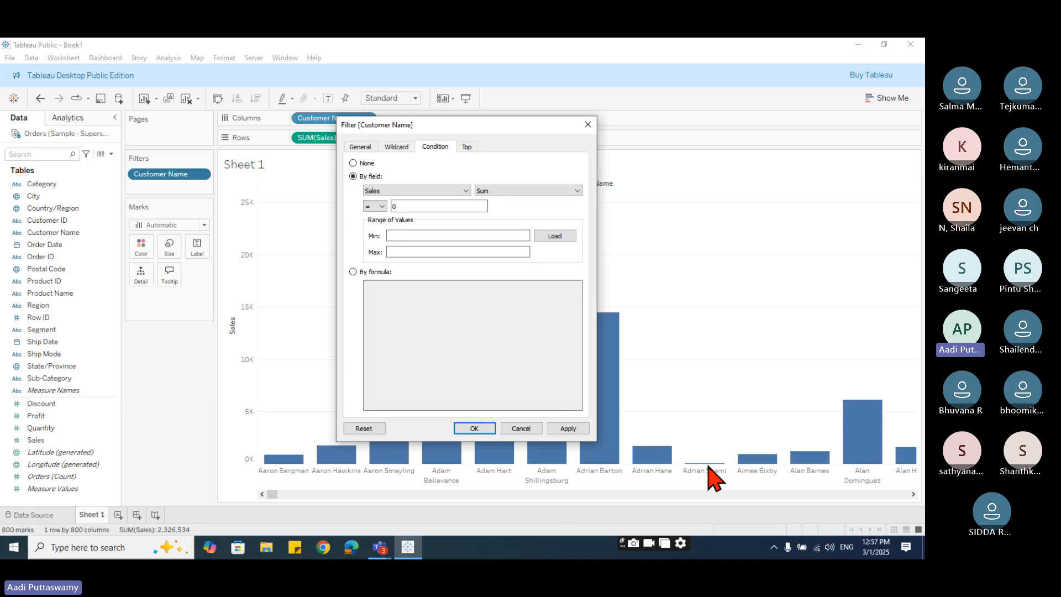
pyautogui.moveTo(462, 126); pyautogui.dragTo(604, 105)
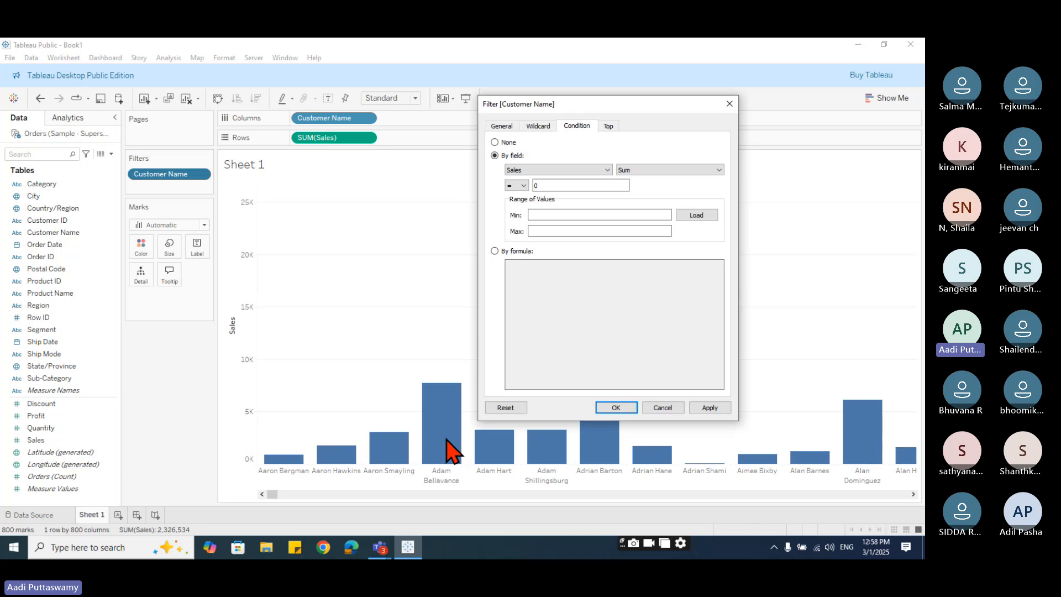
# Set the condition to keep customers whose Sum of Sales is >= 50,000.
pyautogui.click(645, 170)
pyautogui.click(645, 181)
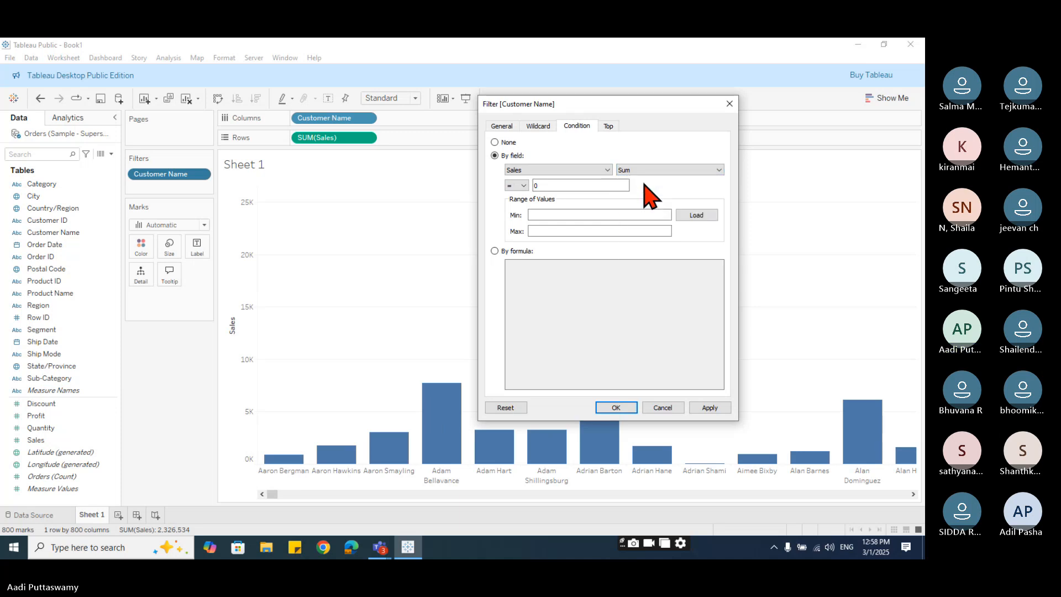
pyautogui.click(507, 187)
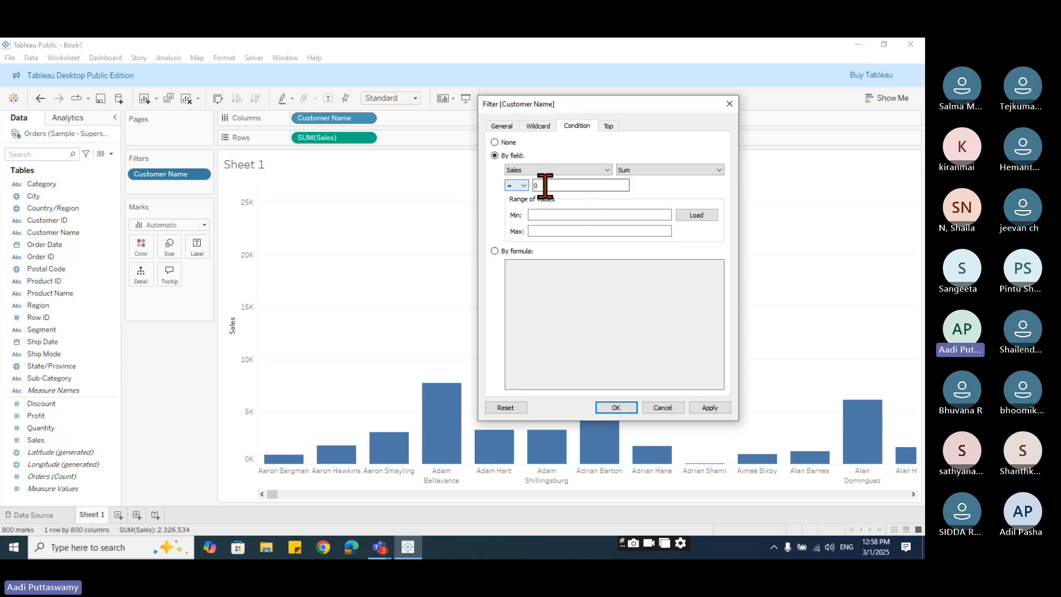
pyautogui.moveTo(542, 185); pyautogui.dragTo(512, 185)
pyautogui.write('50000')
pyautogui.click(520, 186)
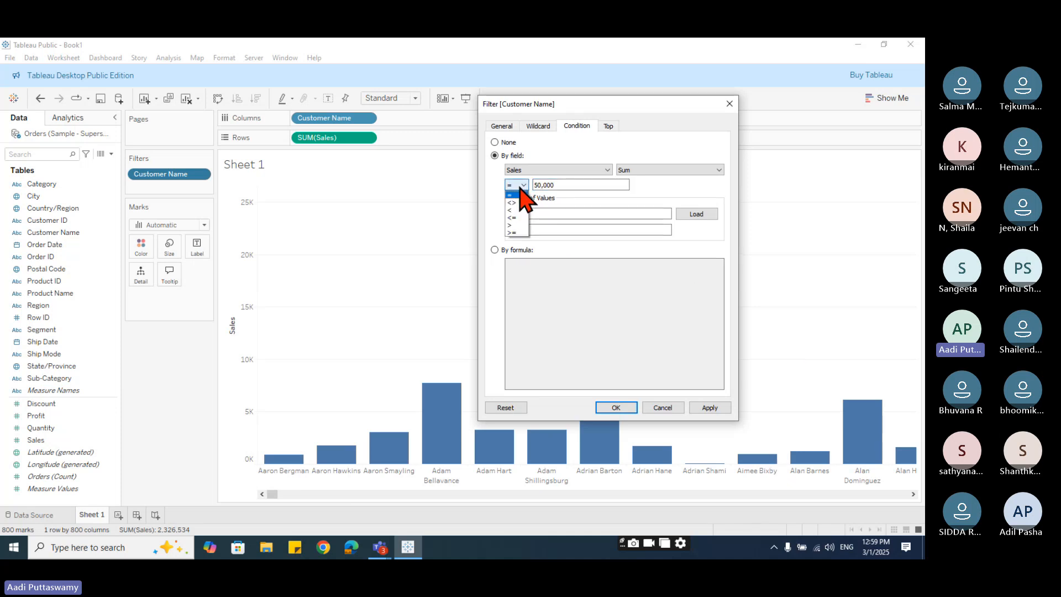
pyautogui.click(520, 232)
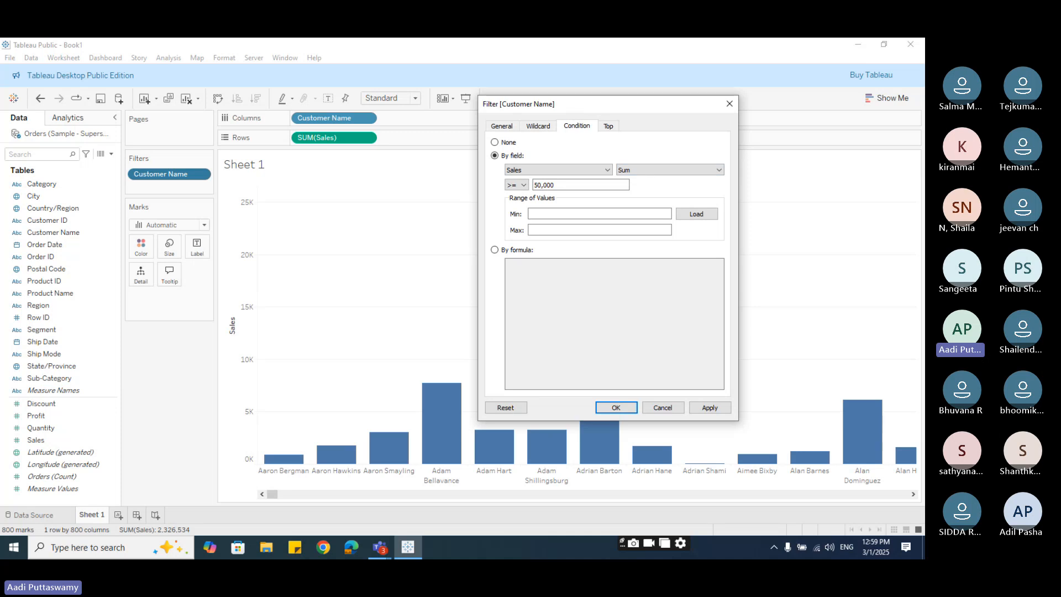
# Move the filter dialog higher, check its general summary, and confirm the filter.
pyautogui.moveTo(582, 106); pyautogui.dragTo(596, 70)
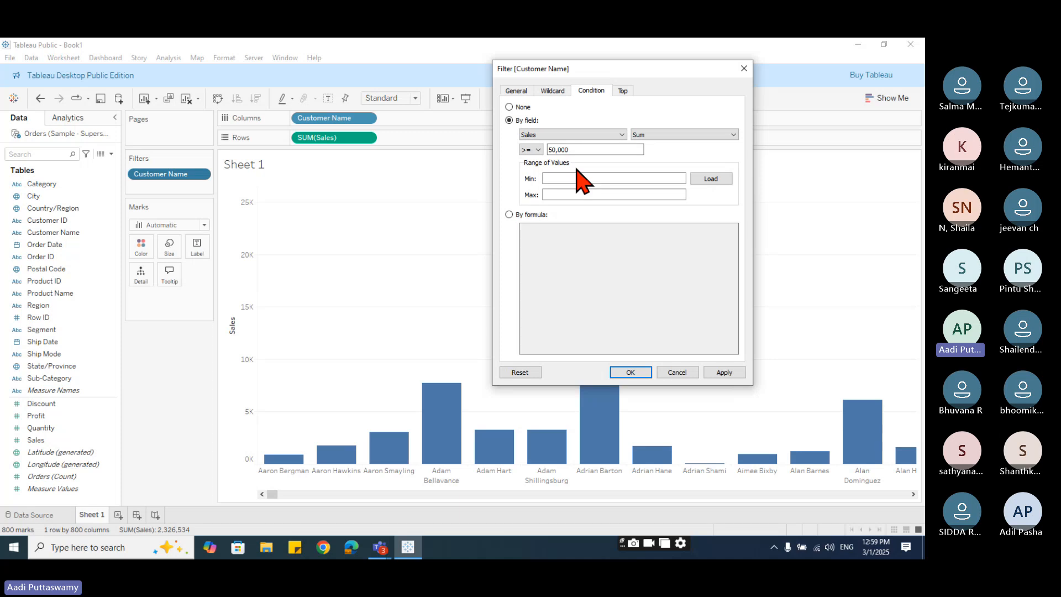
pyautogui.click(515, 91)
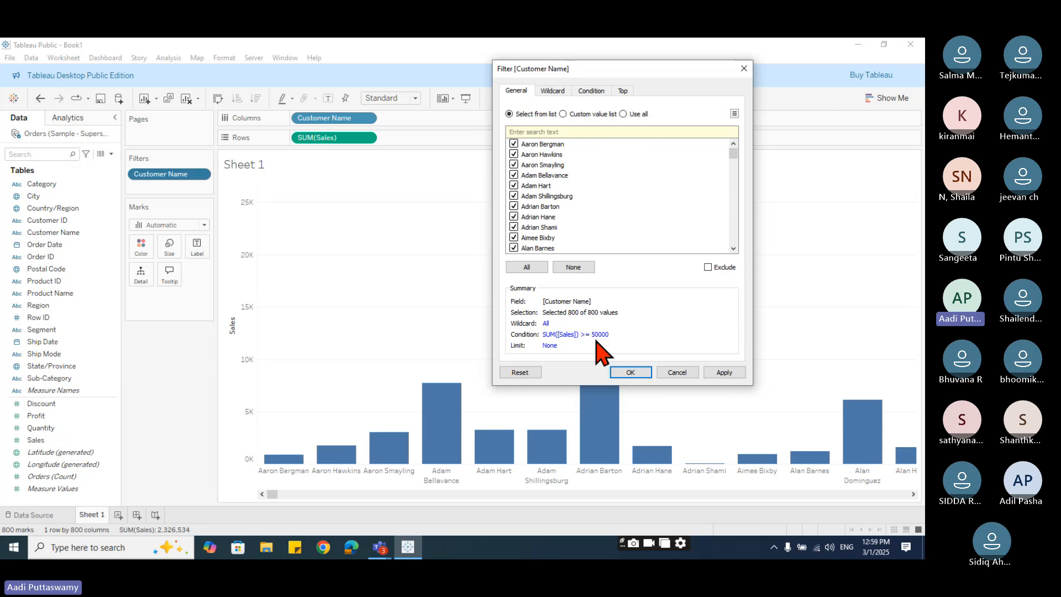
pyautogui.click(631, 373)
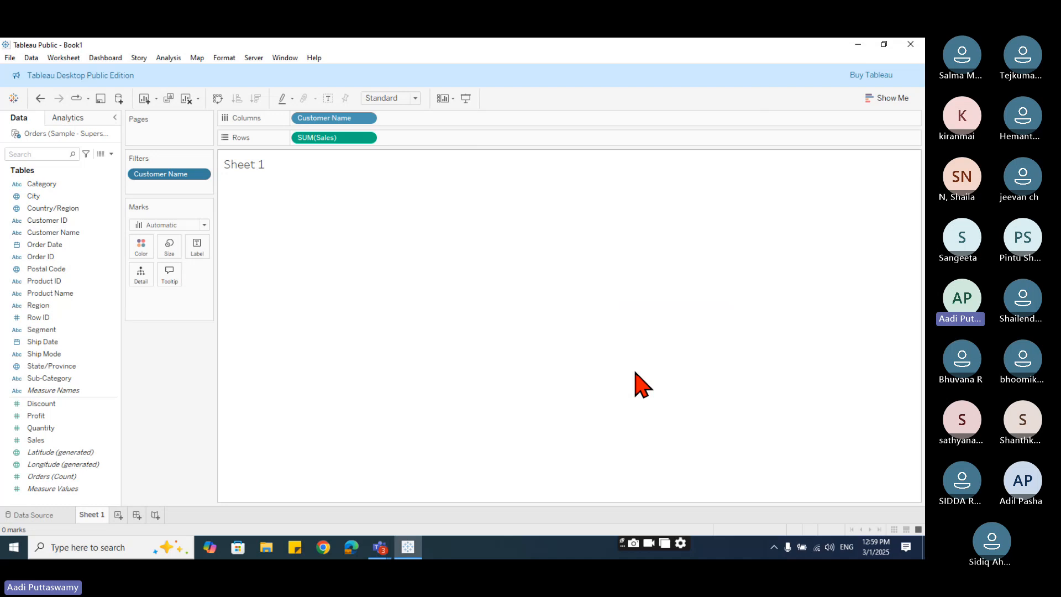
# Reopen the Customer Name filter, set its Sales condition threshold to 10,000, and apply it.
pyautogui.click(201, 174)
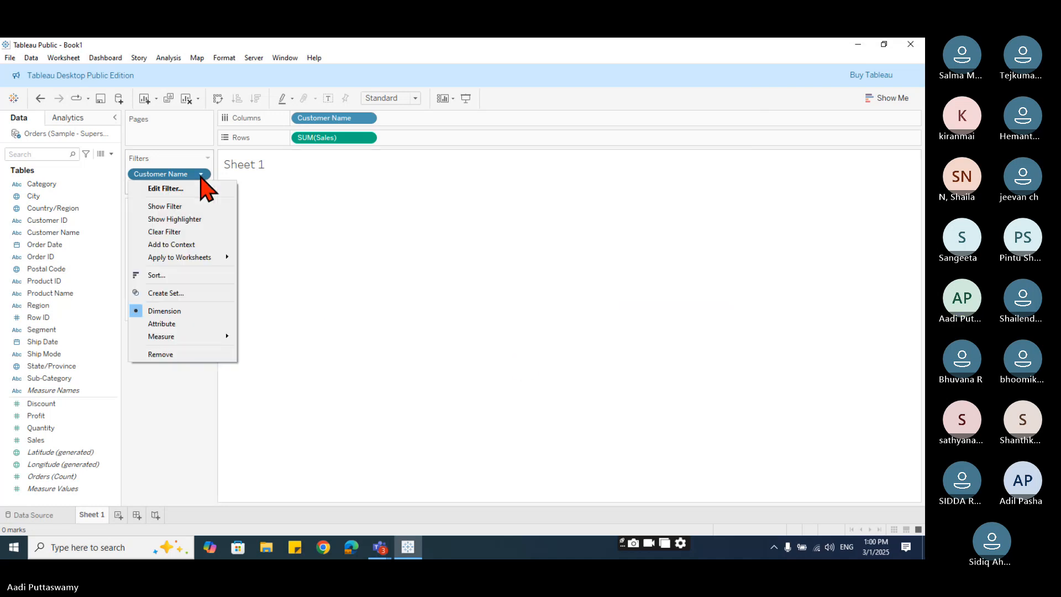
pyautogui.click(206, 189)
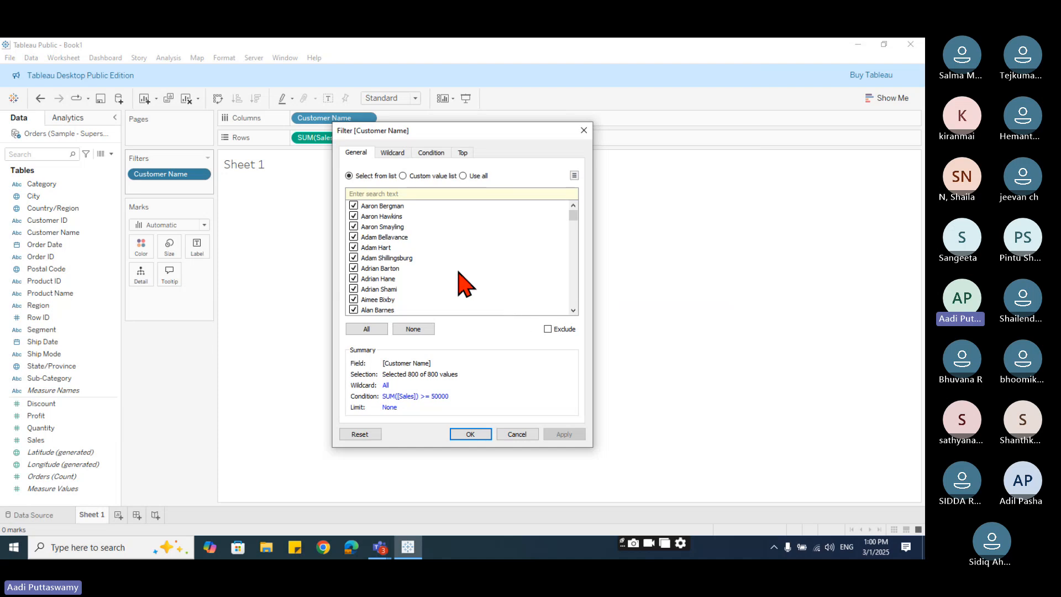
pyautogui.click(432, 154)
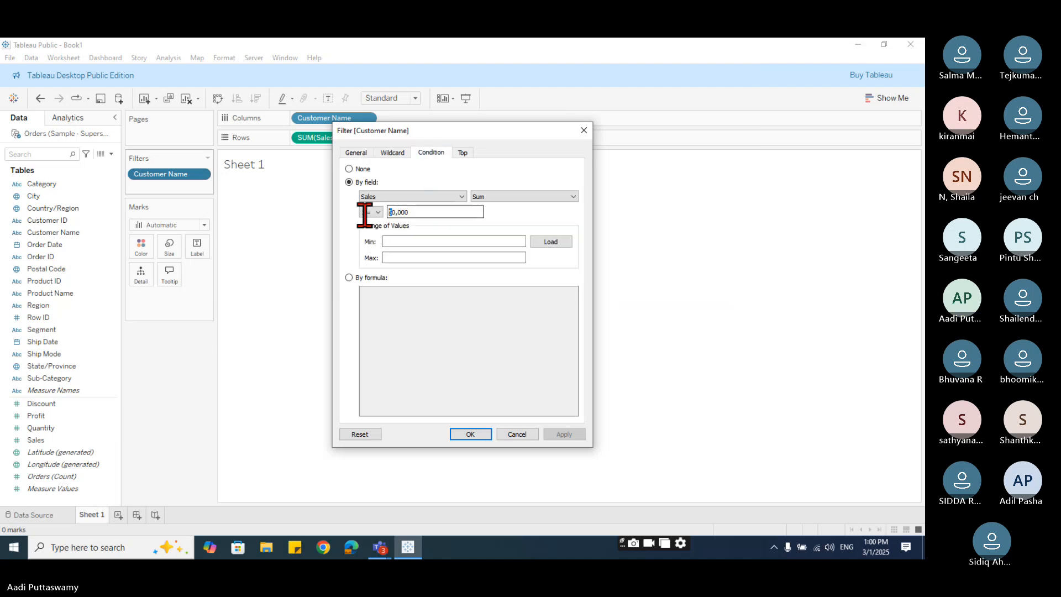
pyautogui.write('1')
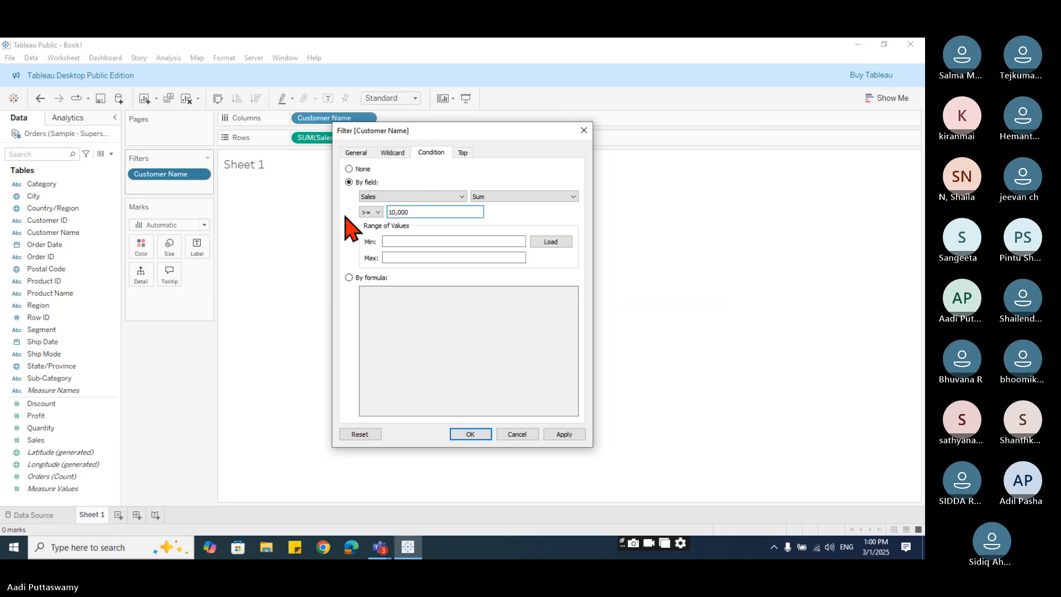
pyautogui.click(563, 434)
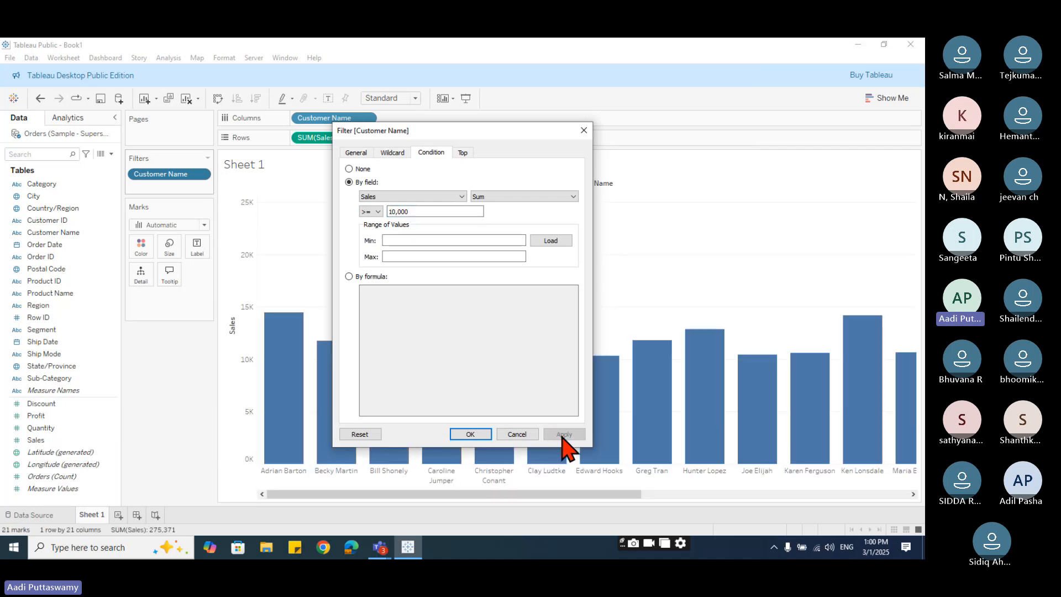
# Raise the Sales condition threshold of the Customer Name filter to 25,000 and apply it.
pyautogui.moveTo(397, 212); pyautogui.dragTo(357, 224)
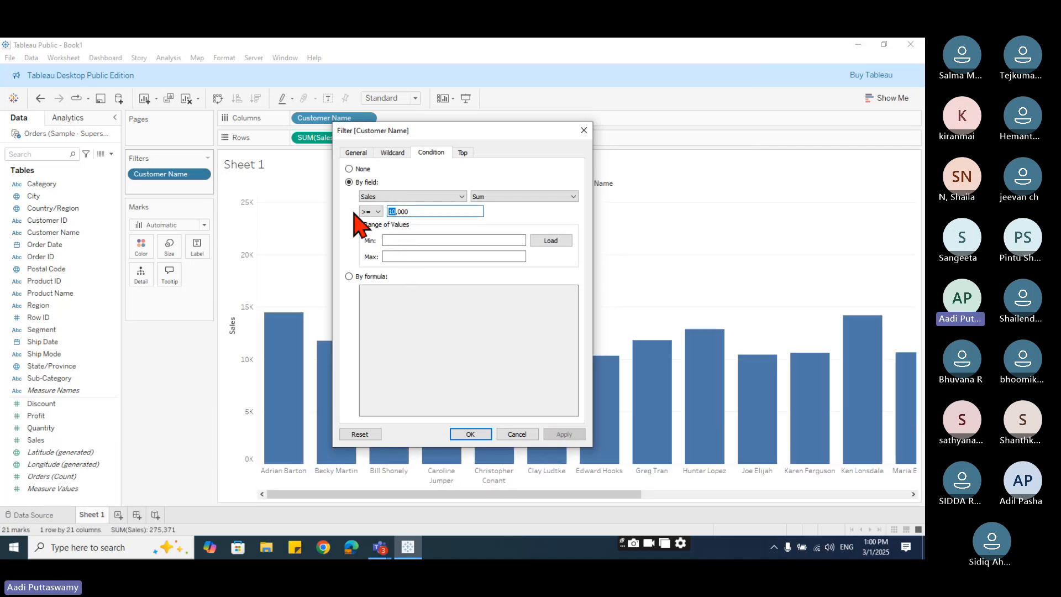
pyautogui.write('25')
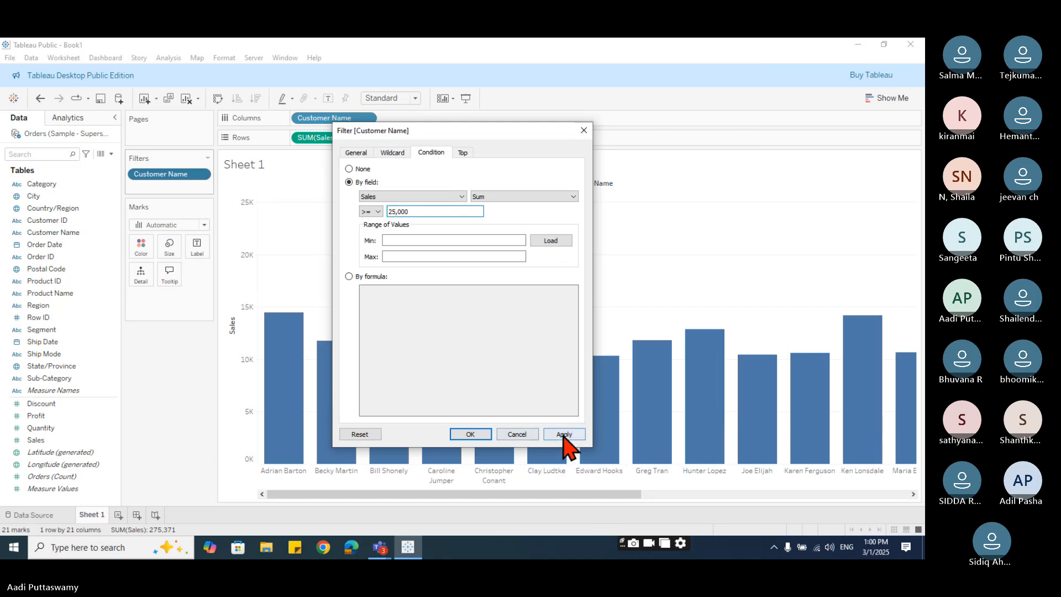
pyautogui.click(564, 435)
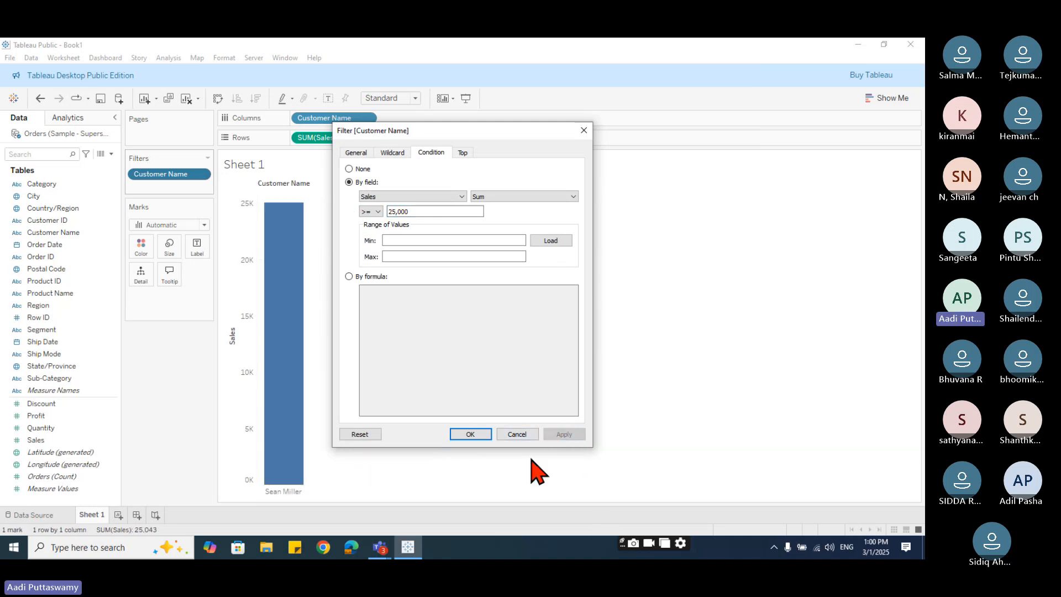
# Change the Sales condition threshold to 20,000 and apply it to the chart.
pyautogui.click(394, 212)
pyautogui.press('BackSpace')
pyautogui.write('0')
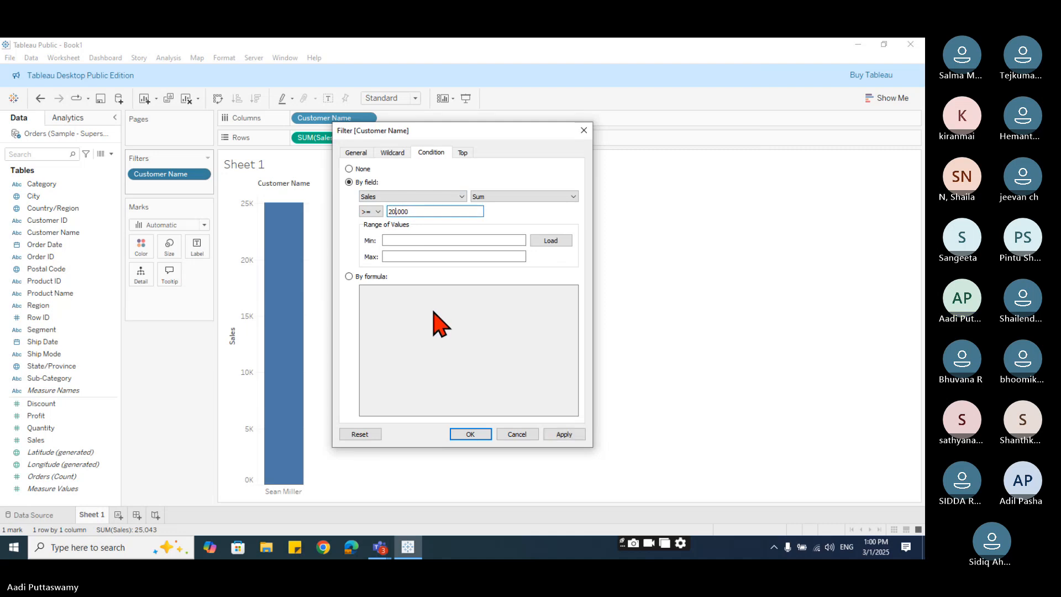
pyautogui.click(553, 435)
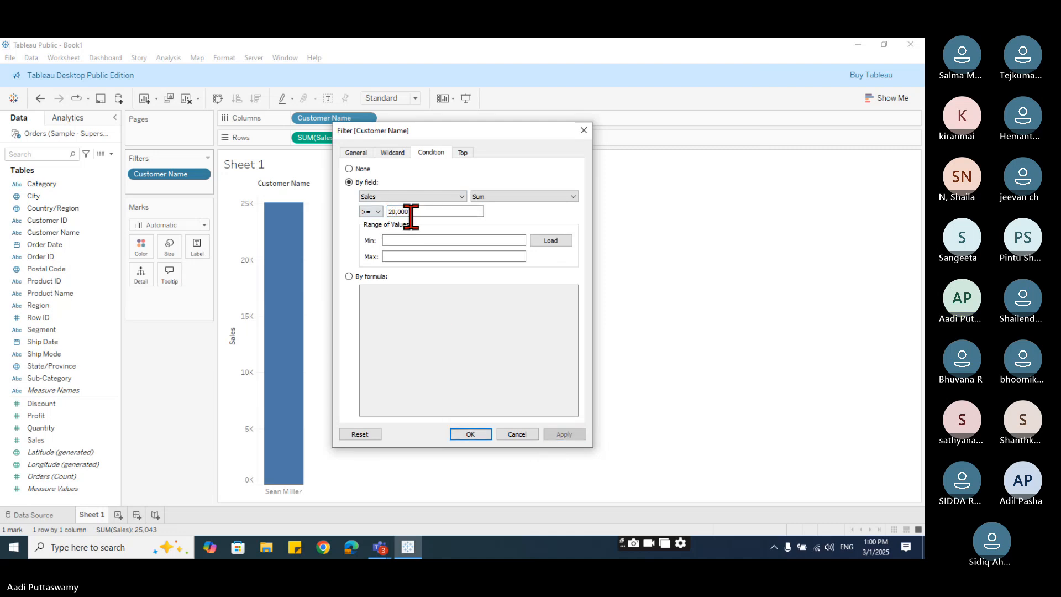
# Set the Sales condition threshold to 15,000 and apply it.
pyautogui.click(395, 212)
pyautogui.press('BackSpace')
pyautogui.press('BackSpace')
pyautogui.write('1')
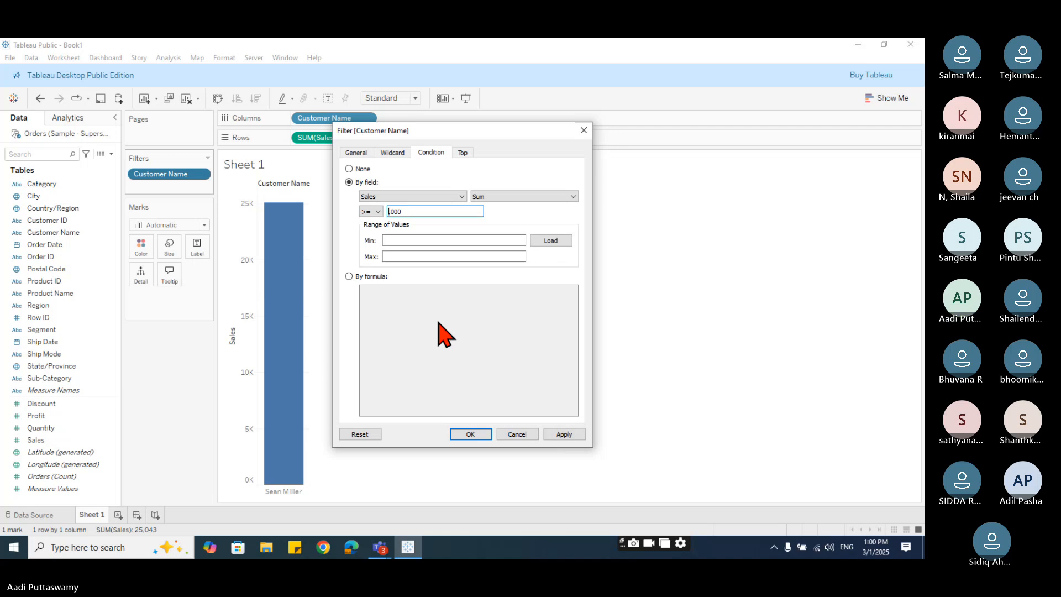
pyautogui.write('5,')
pyautogui.click(565, 437)
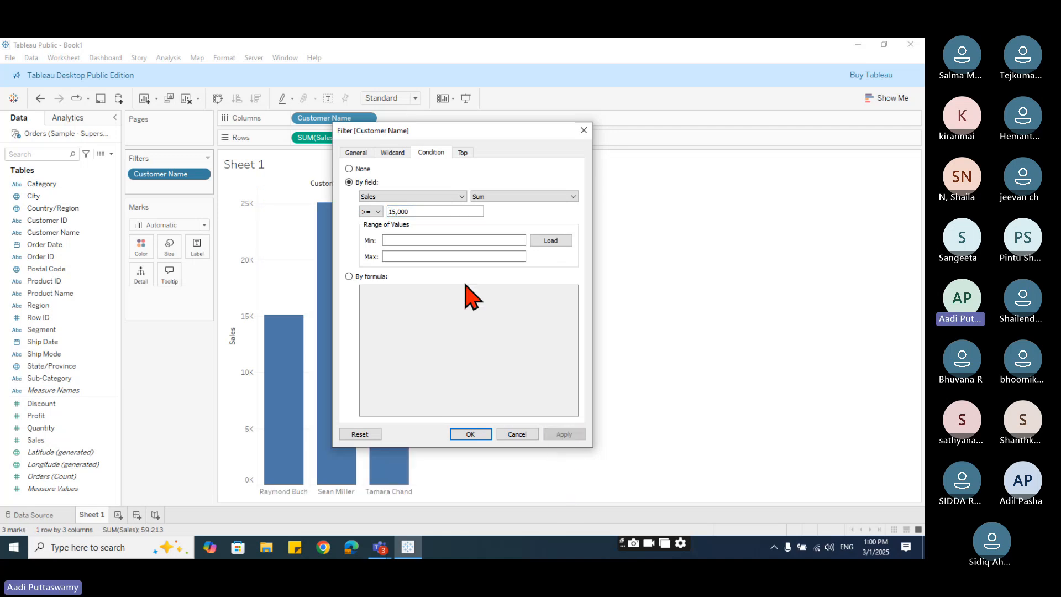
# Set the Sales condition threshold back to 10,000, apply it, and confirm the Customer Name filter.
pyautogui.moveTo(393, 213); pyautogui.dragTo(348, 215)
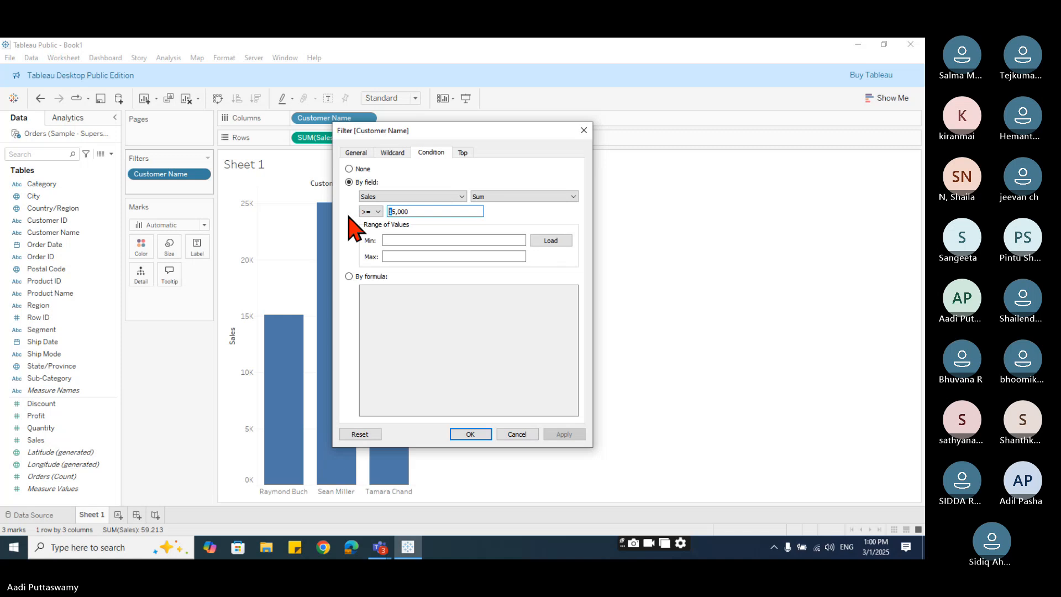
pyautogui.press('Delete')
pyautogui.press('Delete')
pyautogui.write('10')
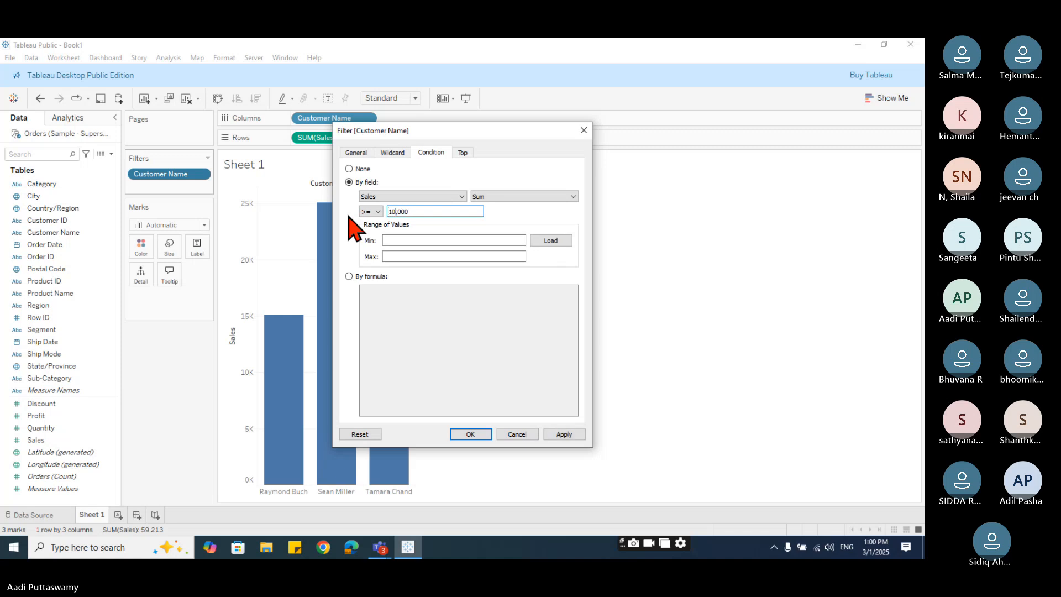
pyautogui.click(565, 435)
pyautogui.click(470, 434)
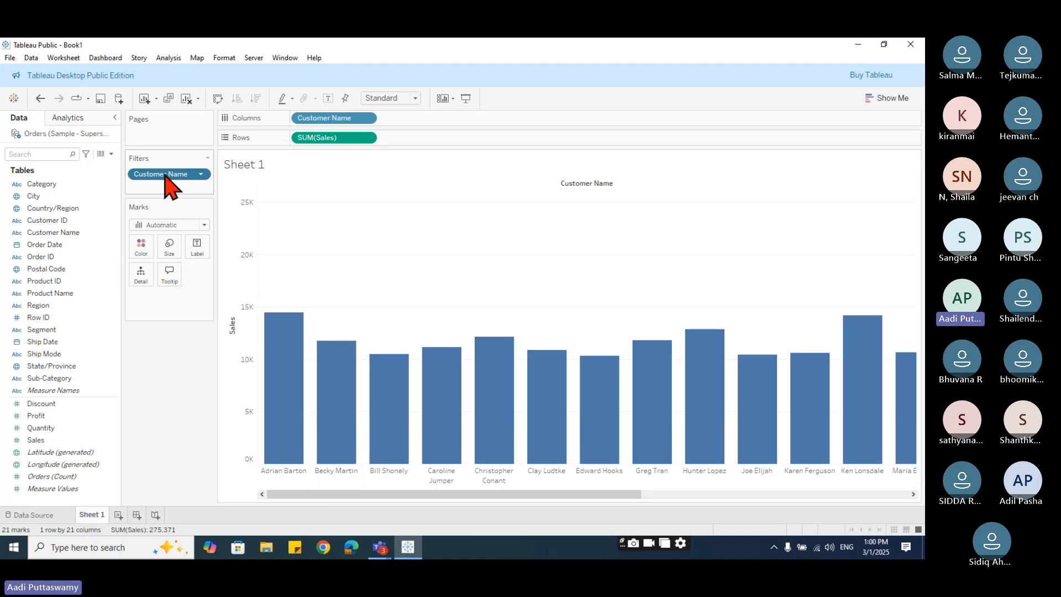
# Reopen the Customer Name filter's condition settings and load the minimum and maximum of the Sales range of values.
pyautogui.click(201, 174)
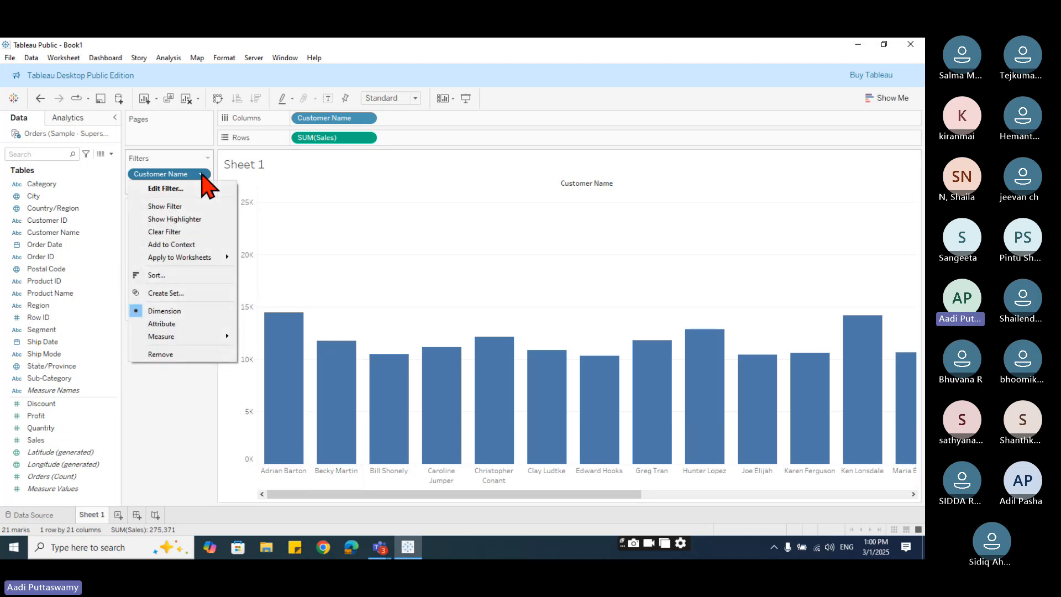
pyautogui.click(166, 189)
pyautogui.click(431, 153)
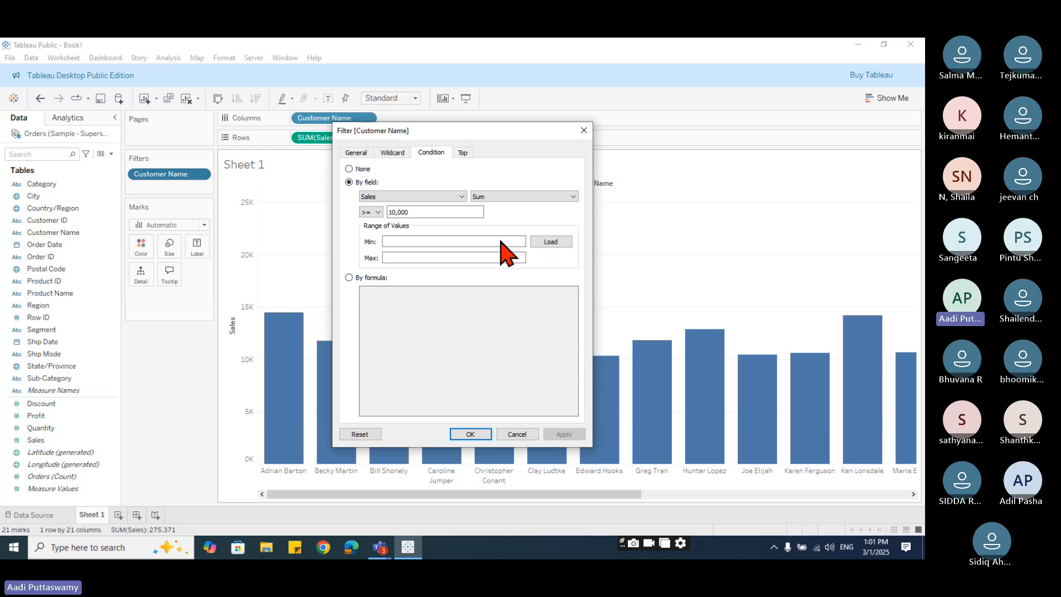
pyautogui.click(553, 242)
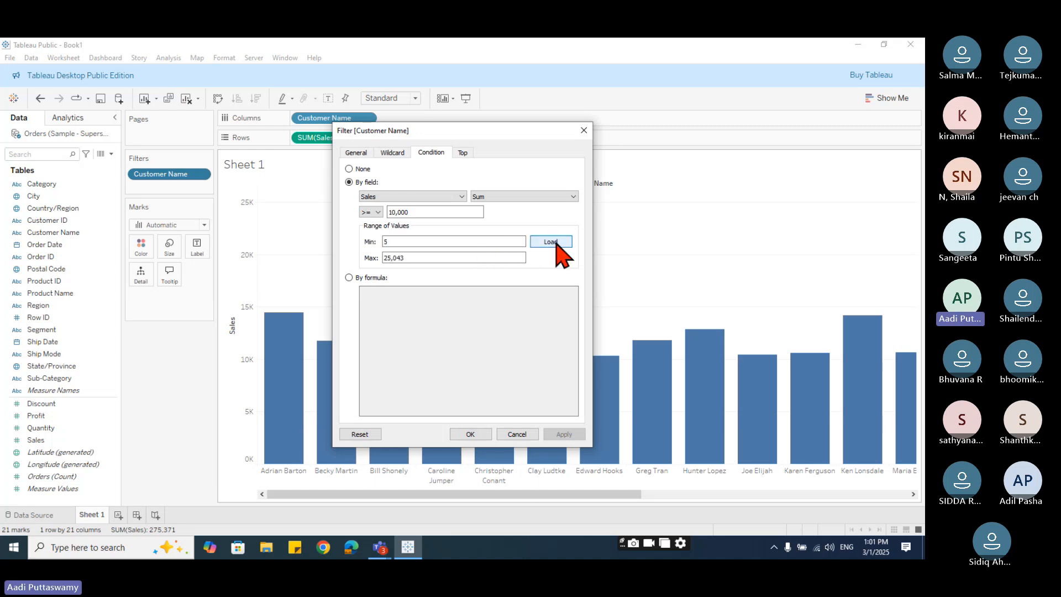
pyautogui.doubleClick(390, 243)
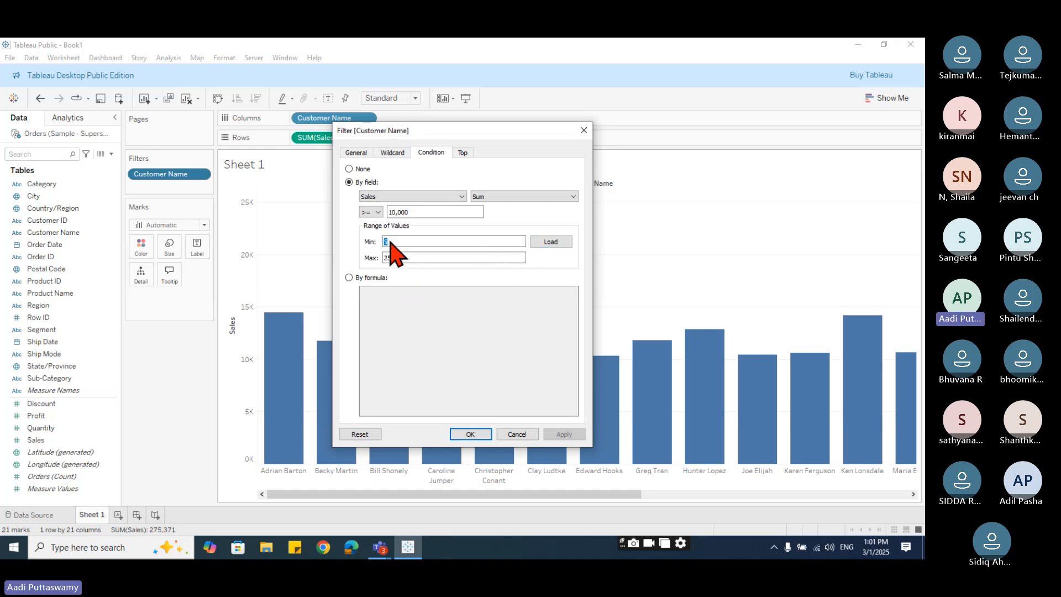
pyautogui.click(395, 257)
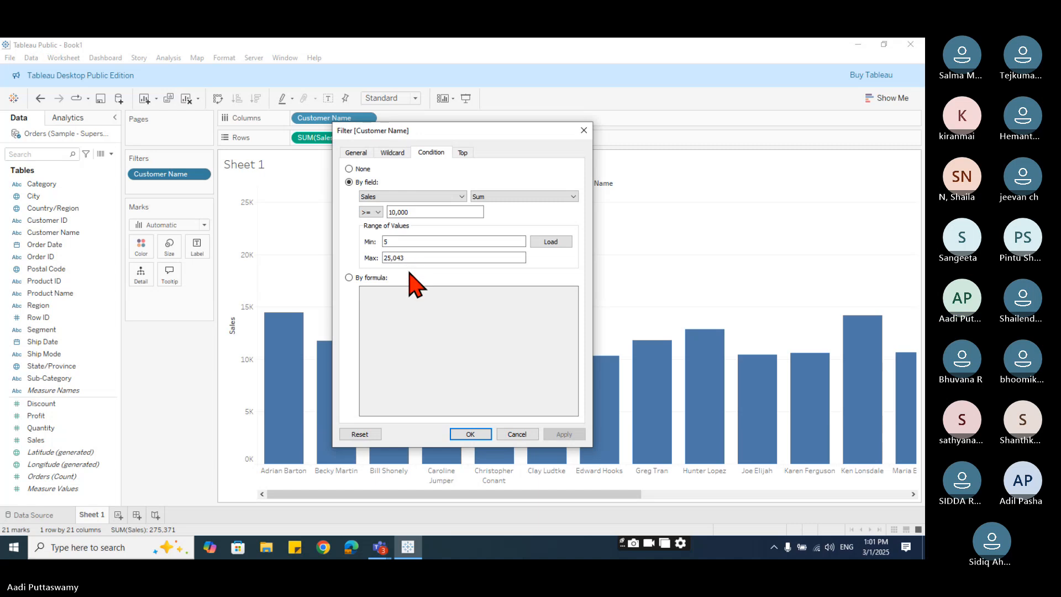
# Try to apply a formula condition of [Region] = 'East' to the Customer Name filter.
pyautogui.click(373, 278)
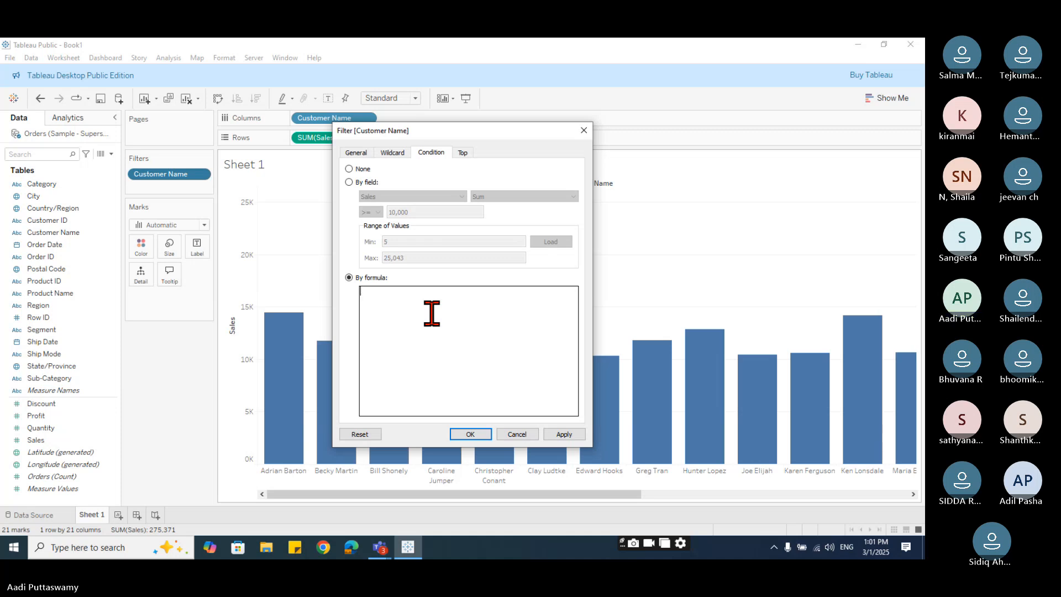
pyautogui.write('[Region]')
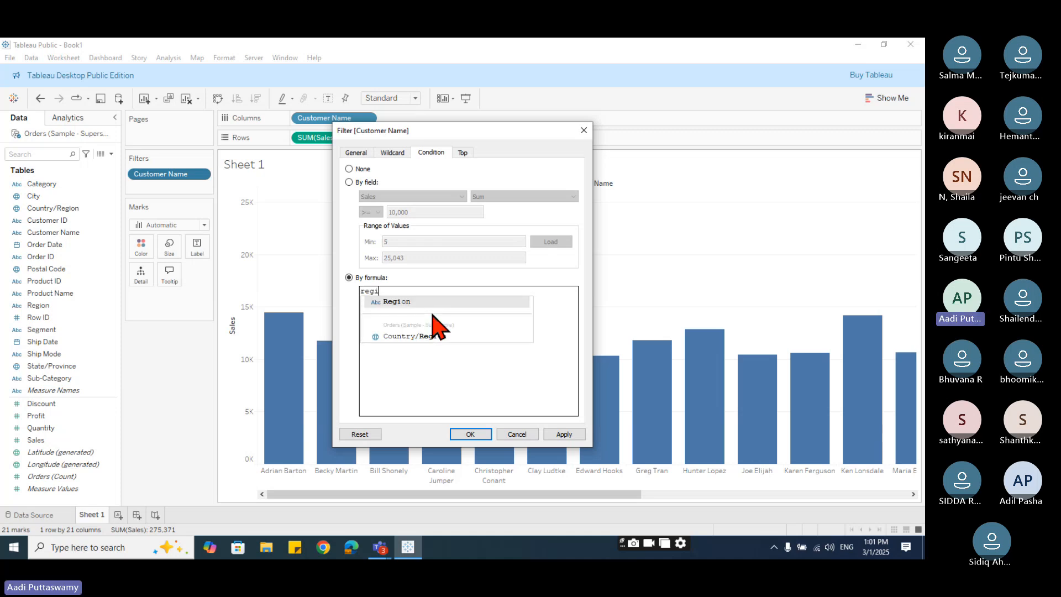
pyautogui.press('Return')
pyautogui.write("= '")
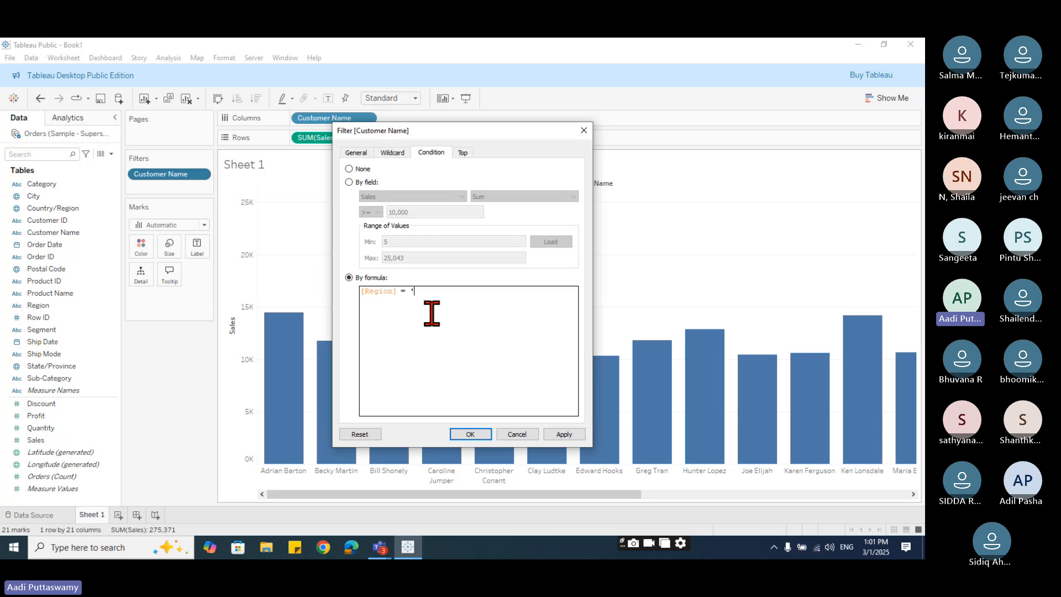
pyautogui.write('East')
pyautogui.write("'")
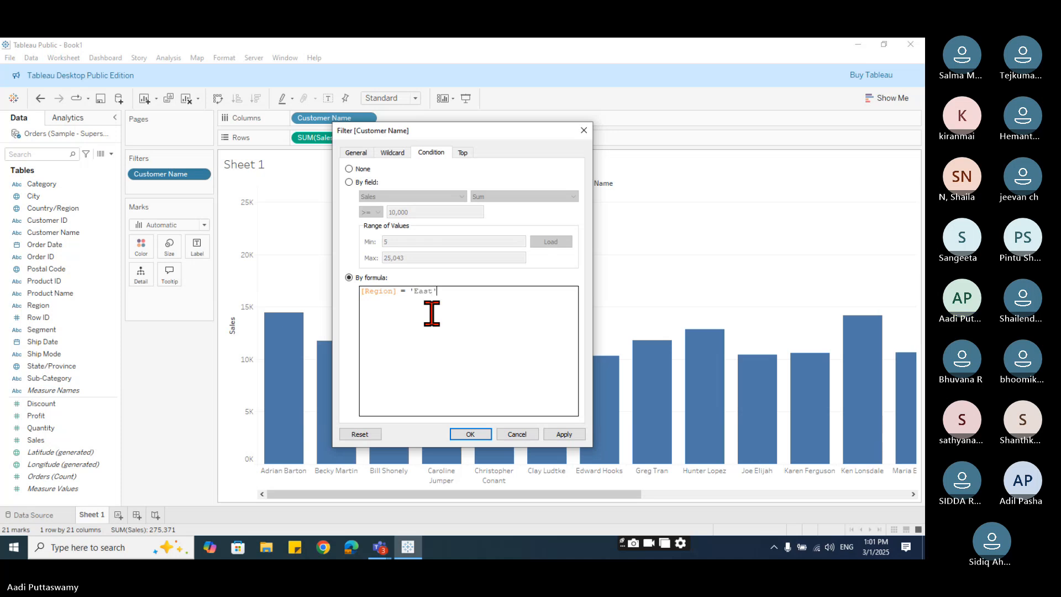
pyautogui.click(556, 435)
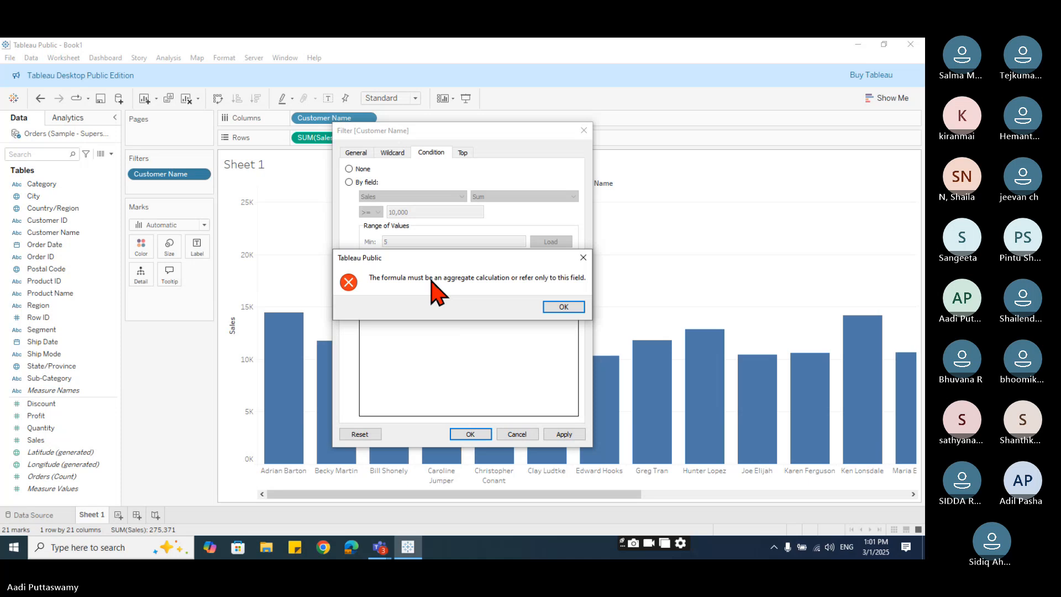
pyautogui.click(562, 307)
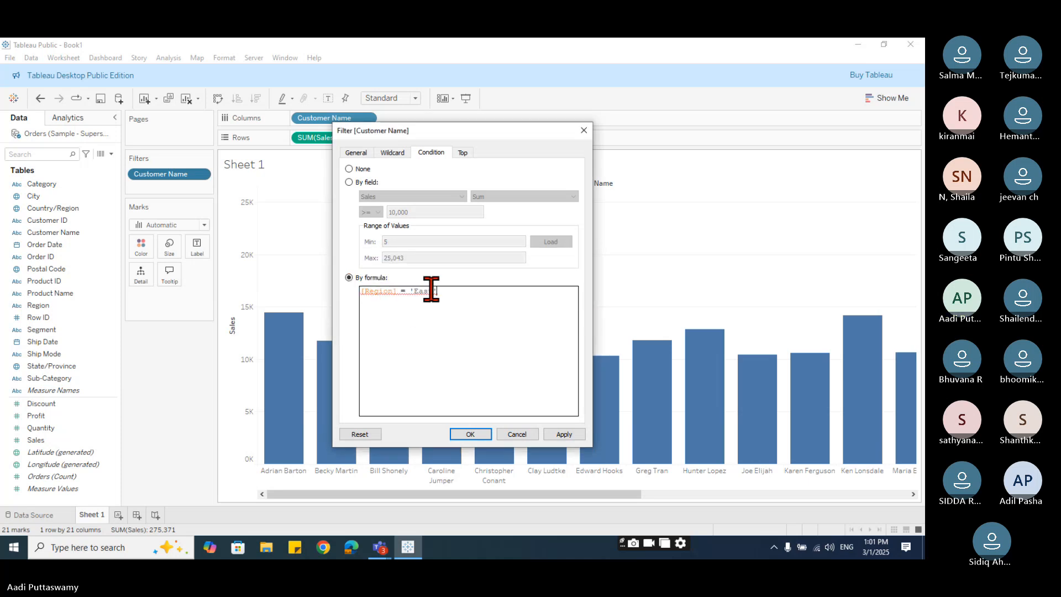
# Replace the condition formula with SUM([Sales])>=5000 and apply it.
pyautogui.press('BackSpace')
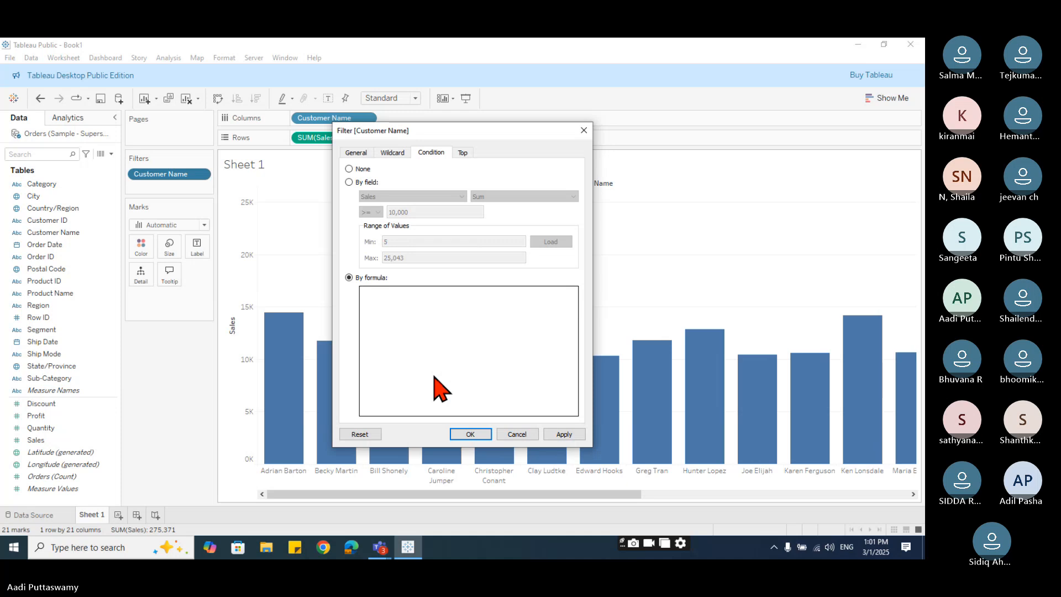
pyautogui.write('SUM(sa')
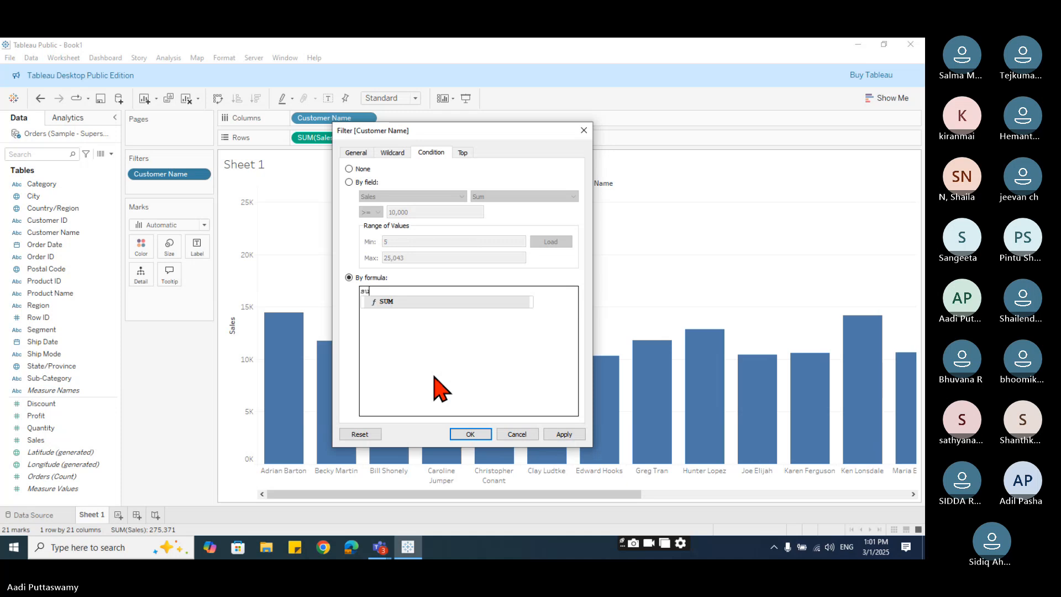
pyautogui.press('Return')
pyautogui.write(')')
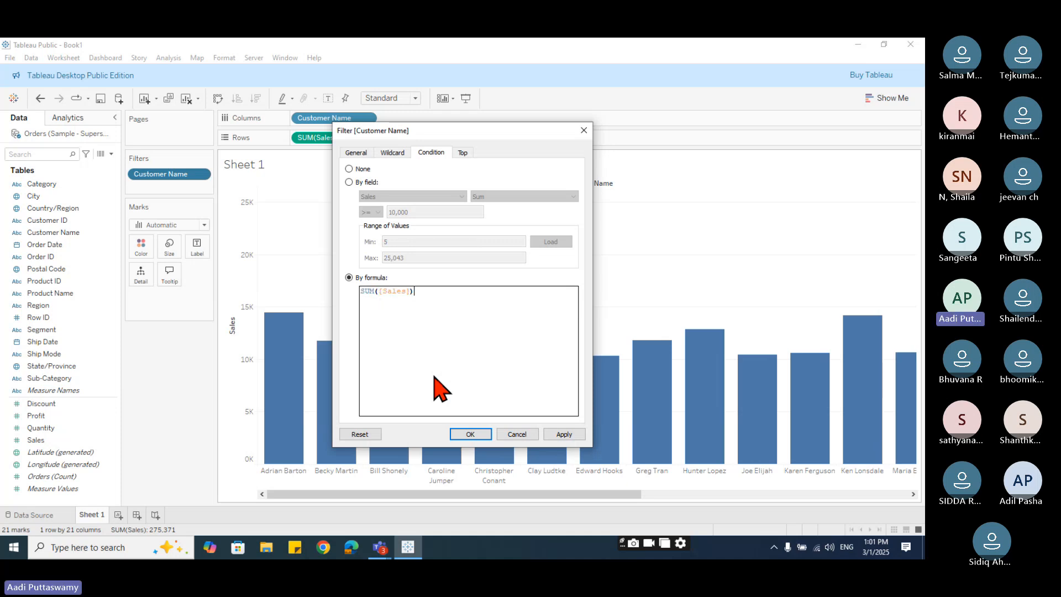
pyautogui.write('>=20')
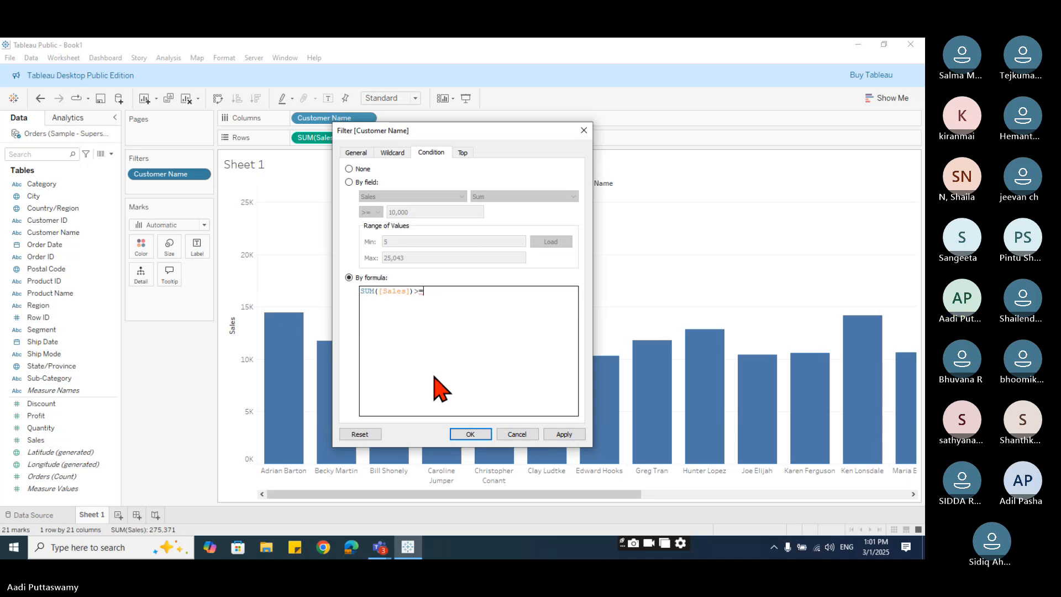
pyautogui.press('BackSpace')
pyautogui.press('BackSpace')
pyautogui.write('50000')
pyautogui.press('BackSpace')
pyautogui.click(562, 435)
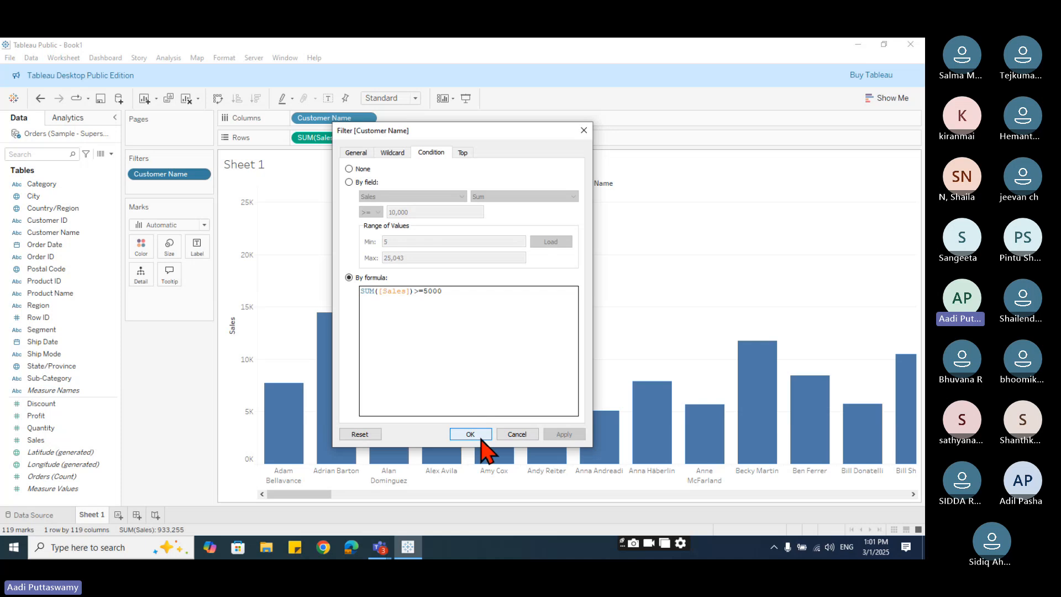
# Check the condition in the filter's general summary, then clear it by setting the Customer Name condition to None.
pyautogui.click(357, 153)
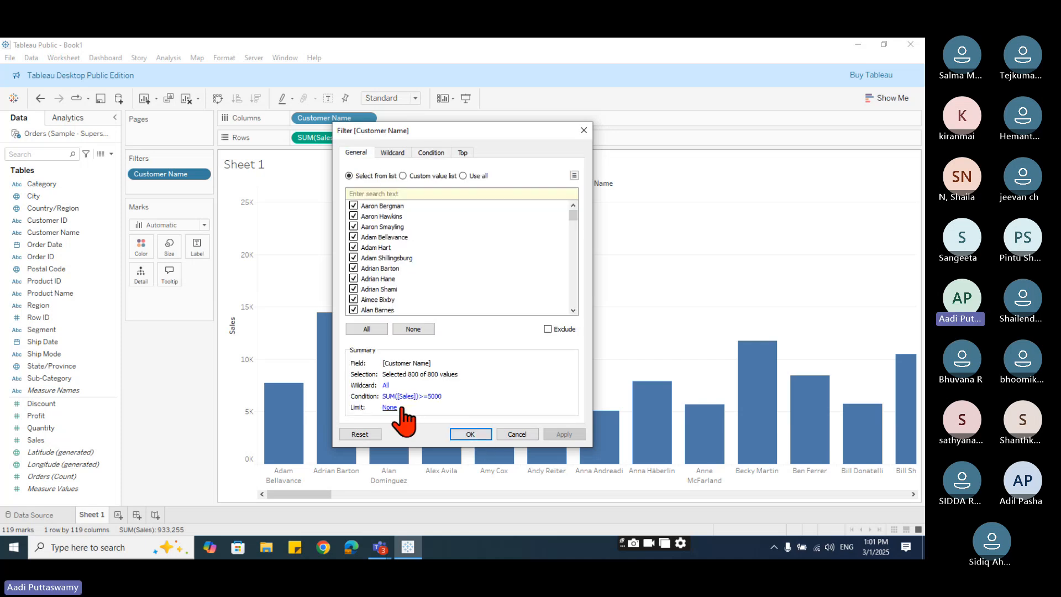
pyautogui.click(437, 397)
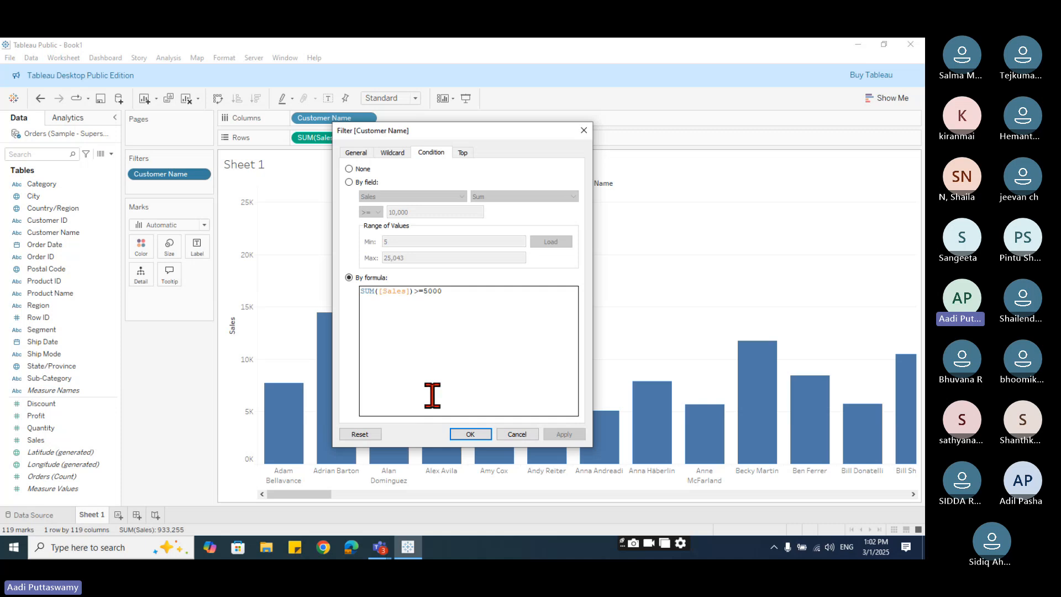
pyautogui.click(372, 436)
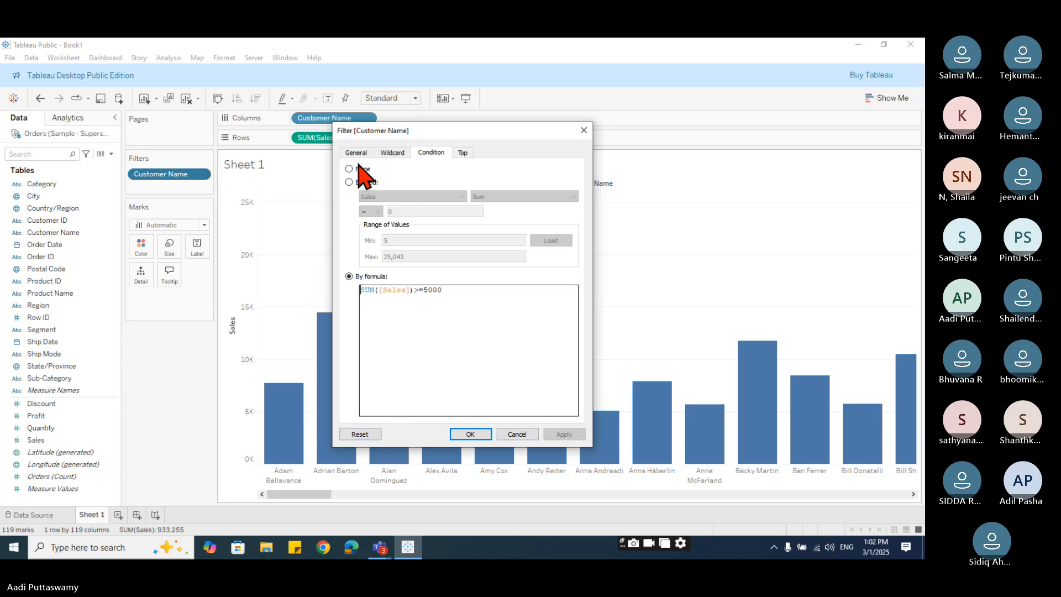
pyautogui.click(359, 168)
# Limit the Customer Name filter by field to the top 10 by Sum of Sales and check the general summary.
pyautogui.click(462, 153)
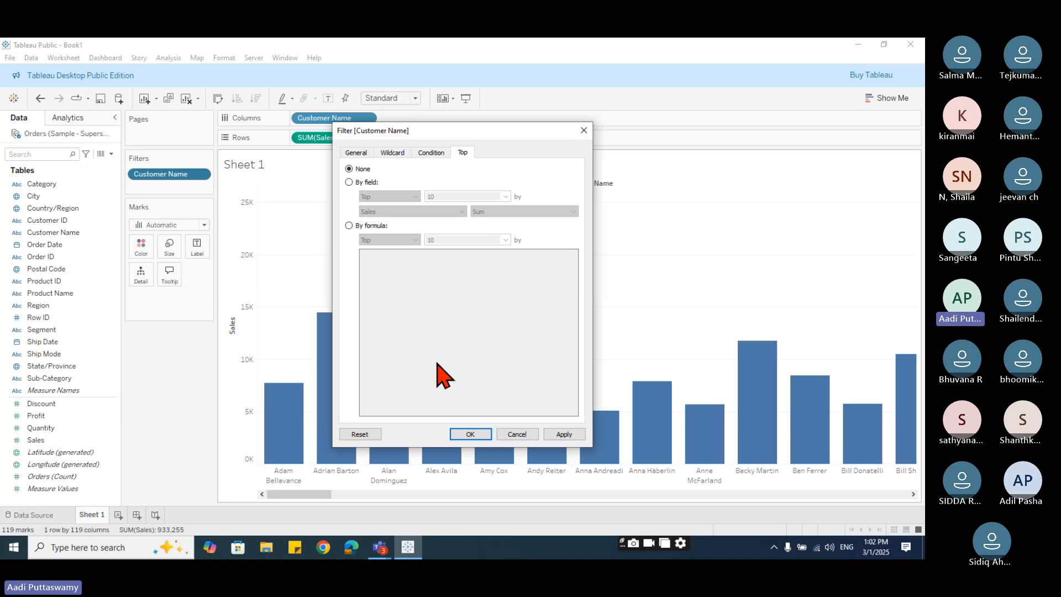
pyautogui.click(366, 185)
pyautogui.click(374, 227)
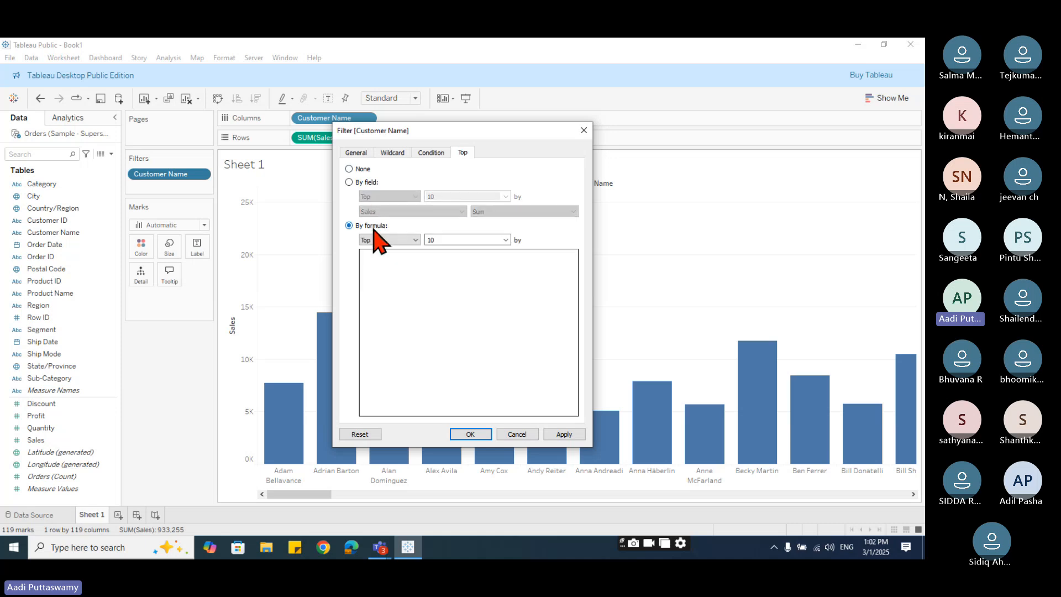
pyautogui.click(368, 183)
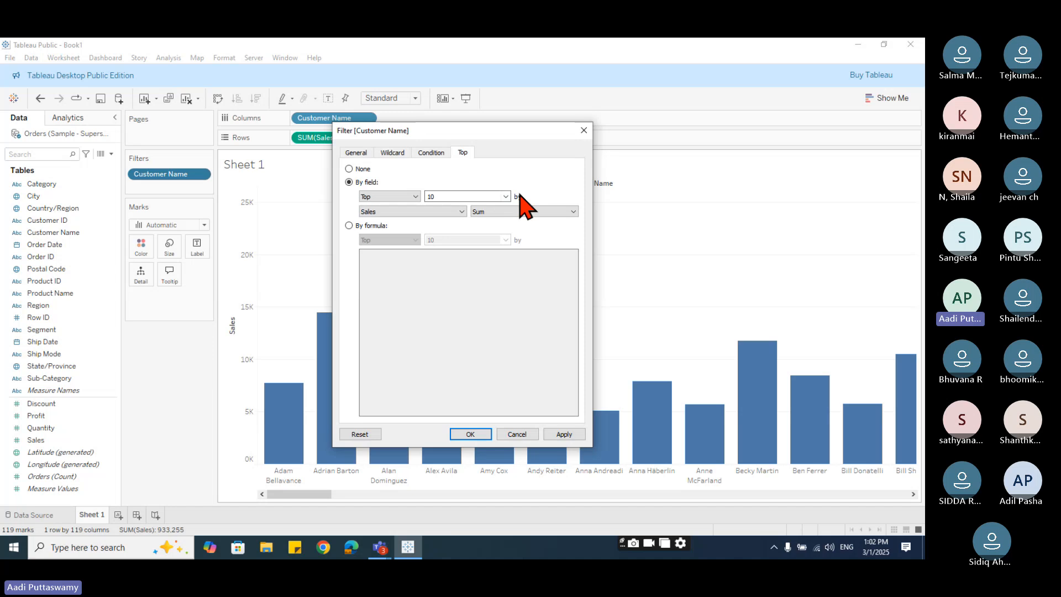
pyautogui.click(454, 212)
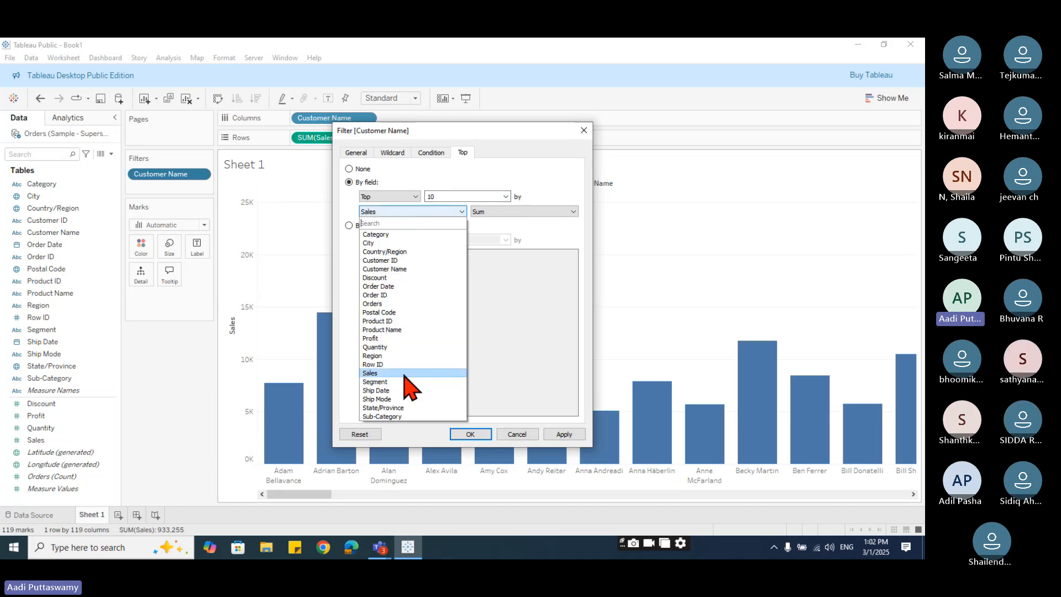
pyautogui.click(406, 373)
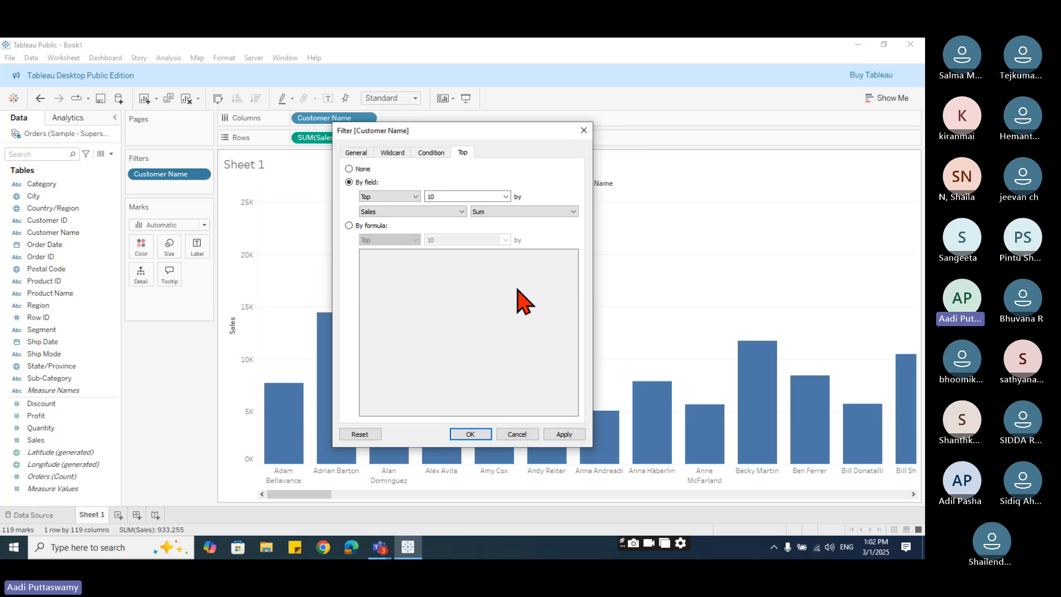
pyautogui.click(357, 152)
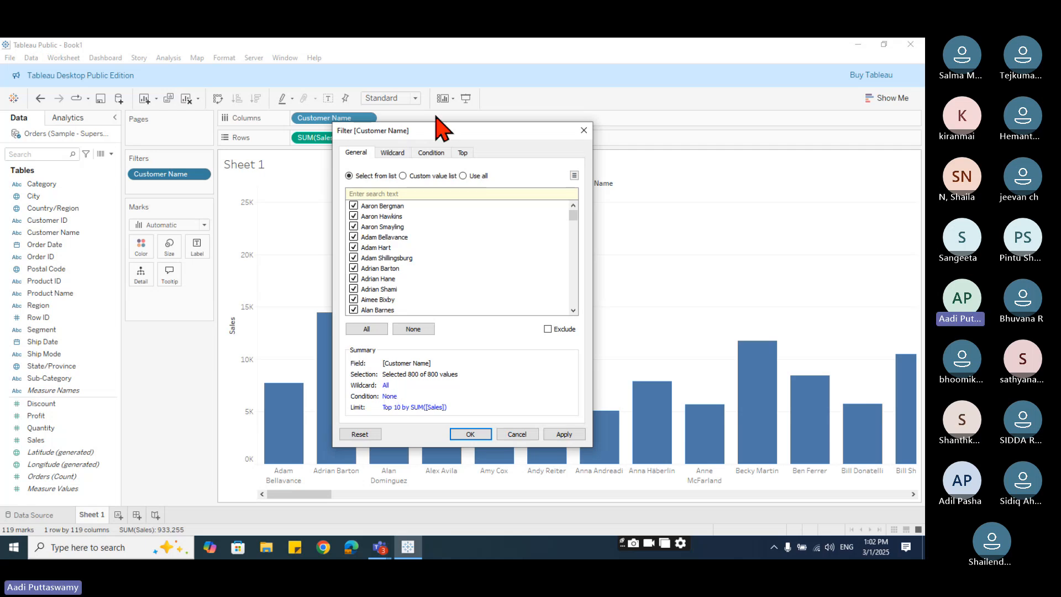
# Apply the Customer Name filter's top 10 limit and switch it to the bottom 10 by Sum of Sales.
pyautogui.click(462, 152)
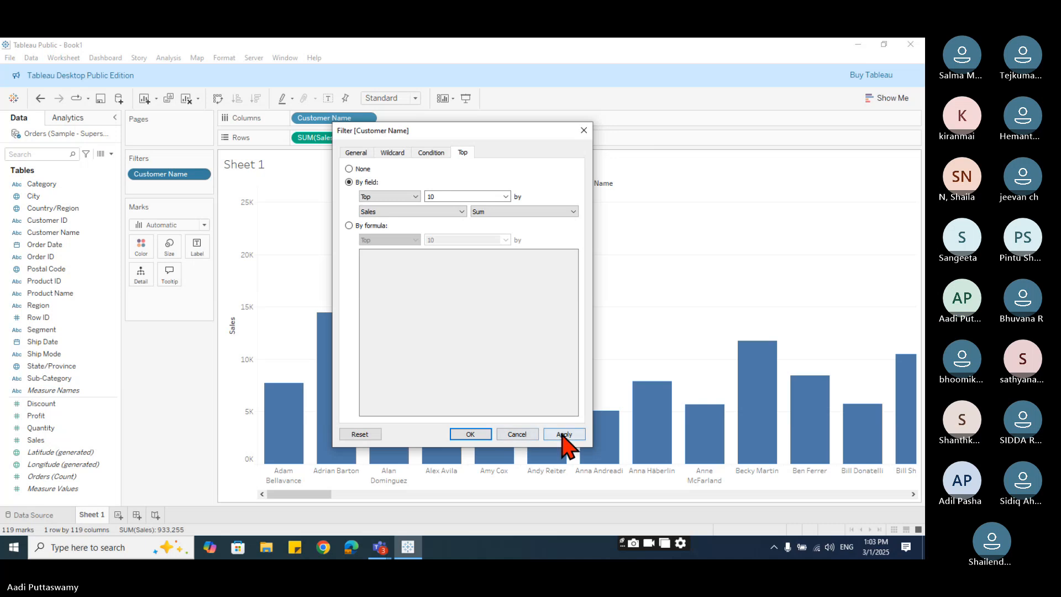
pyautogui.click(564, 435)
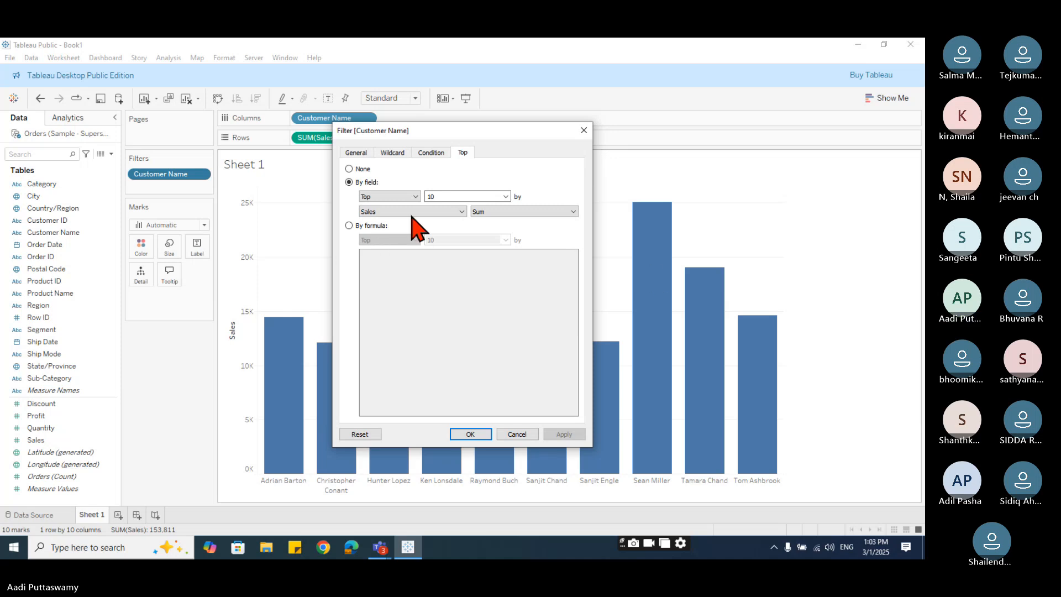
pyautogui.click(415, 198)
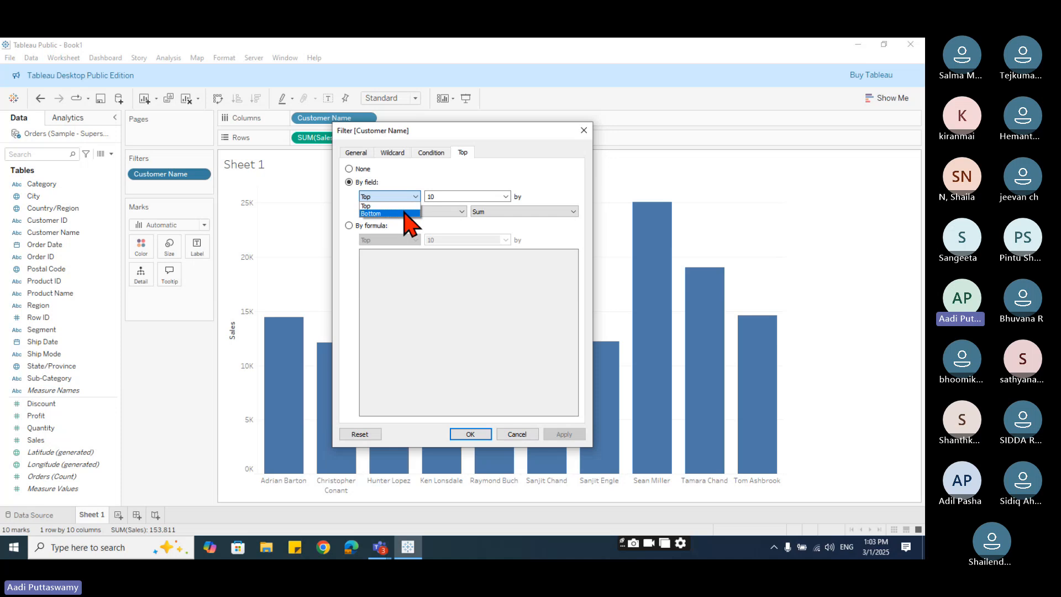
pyautogui.click(405, 214)
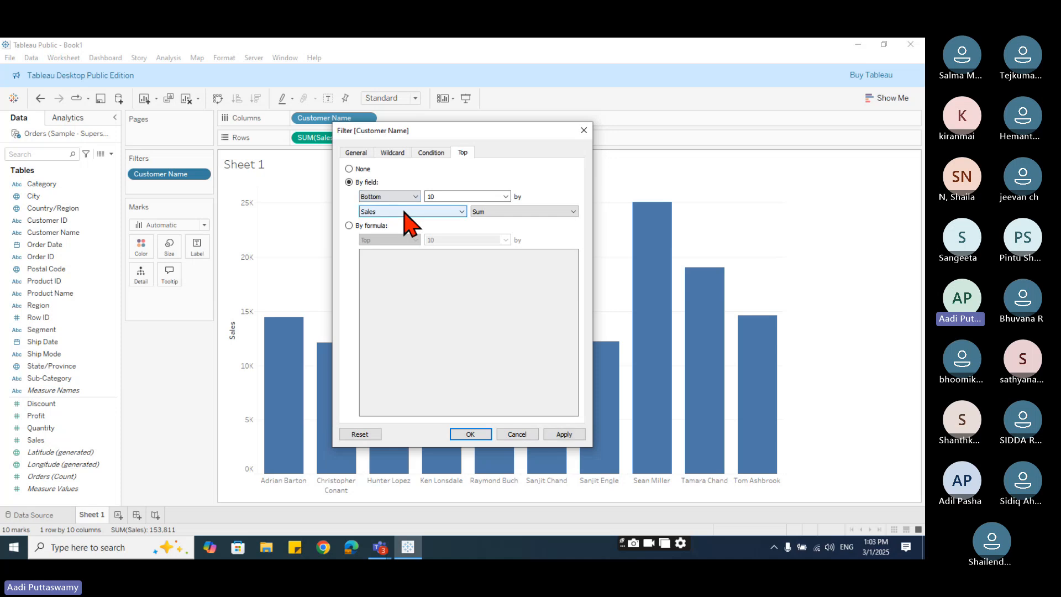
pyautogui.click(564, 434)
pyautogui.click(483, 434)
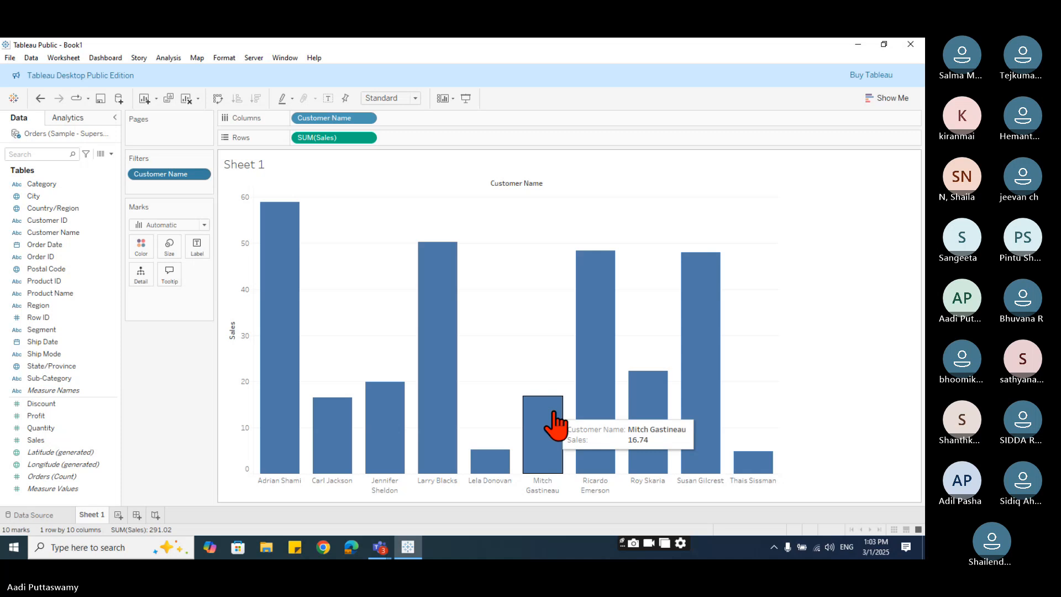
# Reduce the Customer Name filter's limit to the bottom 5 by Sum of Sales.
pyautogui.click(201, 175)
pyautogui.click(200, 188)
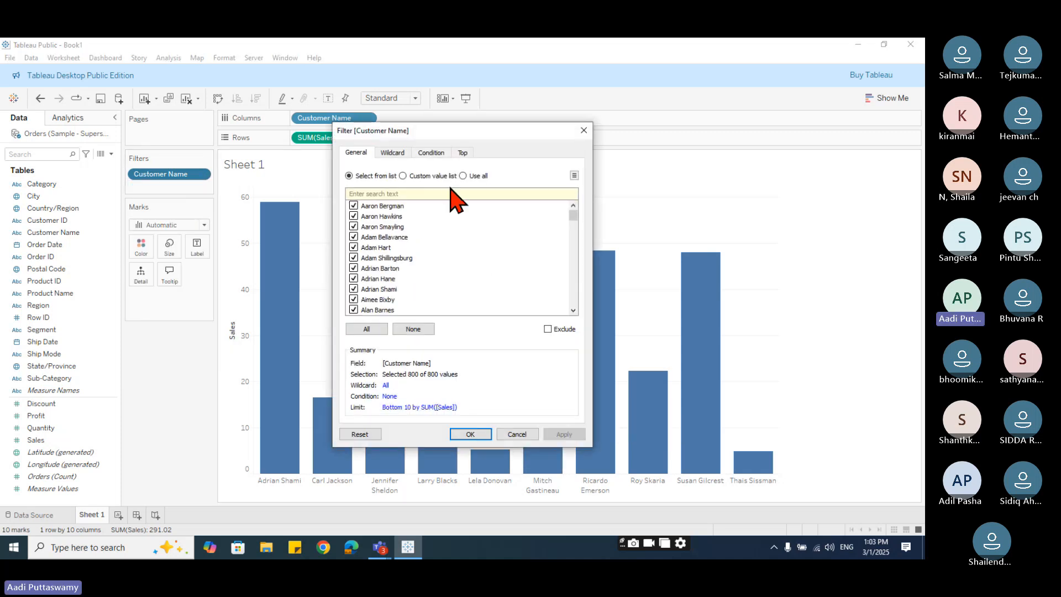
pyautogui.click(461, 153)
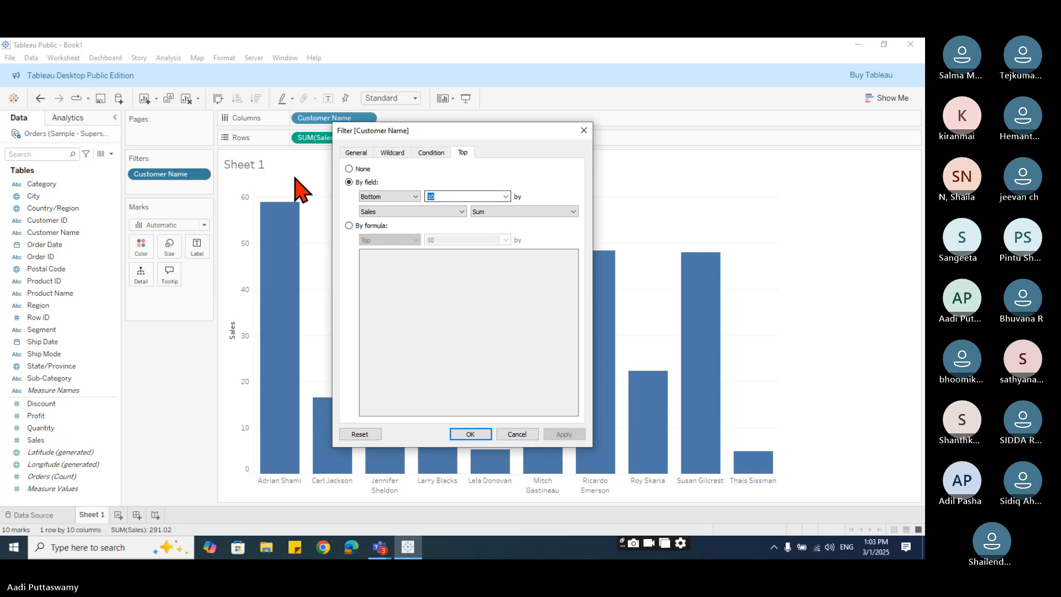
pyautogui.write('5')
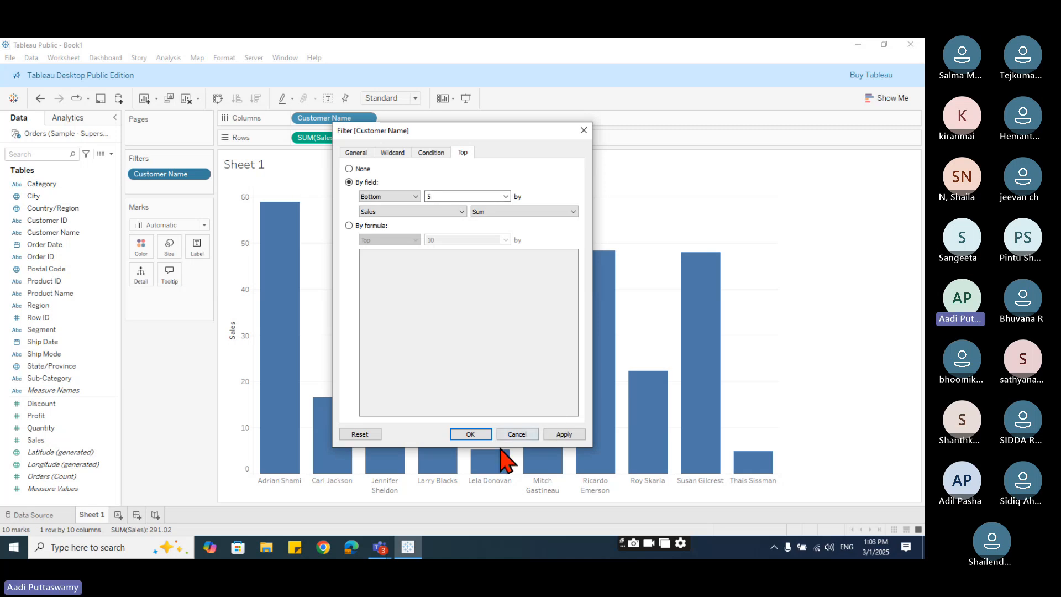
pyautogui.click(489, 437)
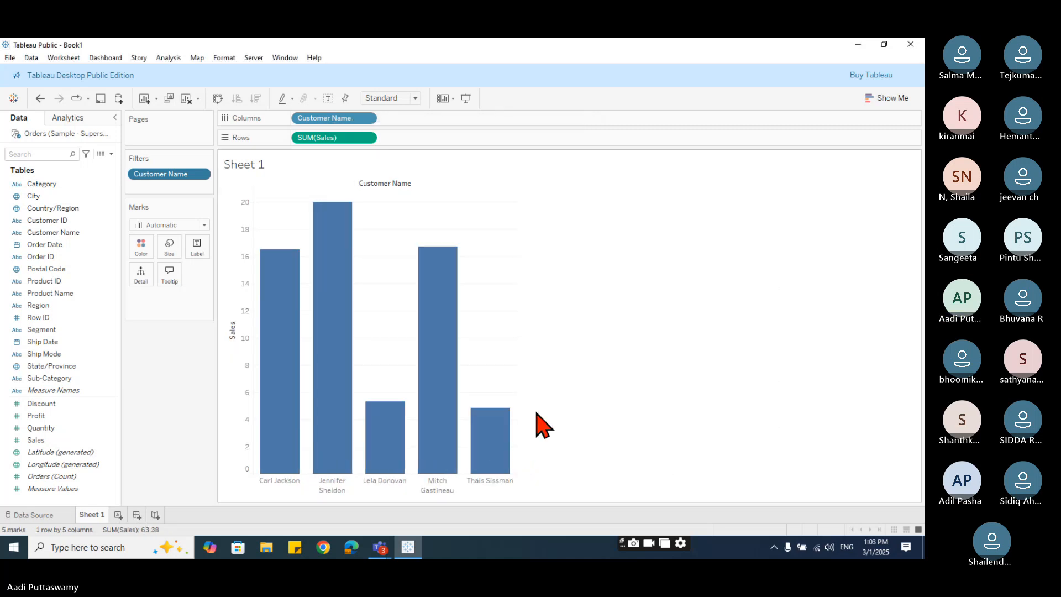
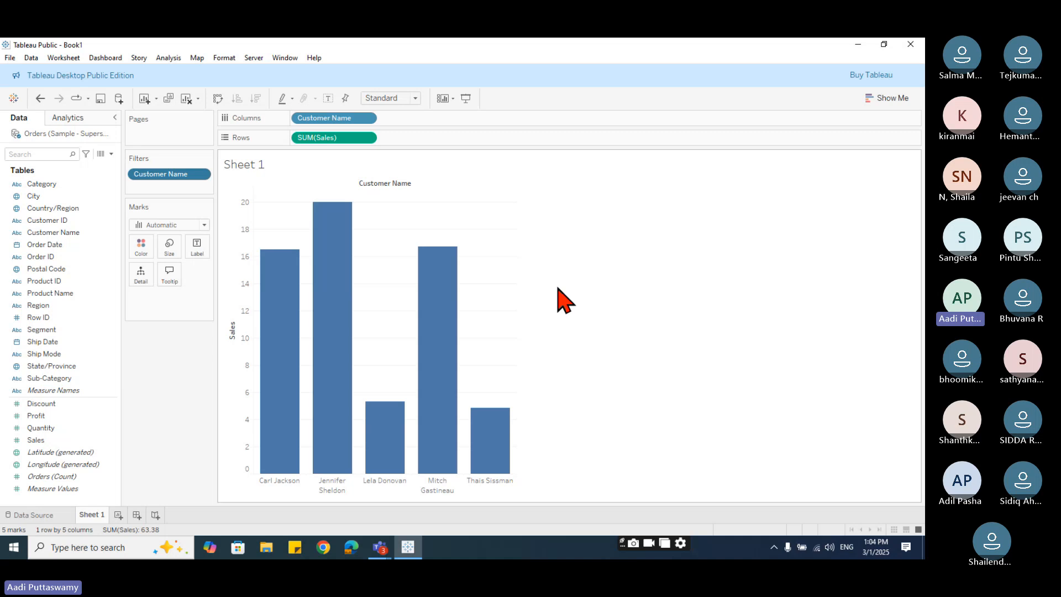
# Show the Customer Name filter card beside the chart and look through its list of values.
pyautogui.click(202, 175)
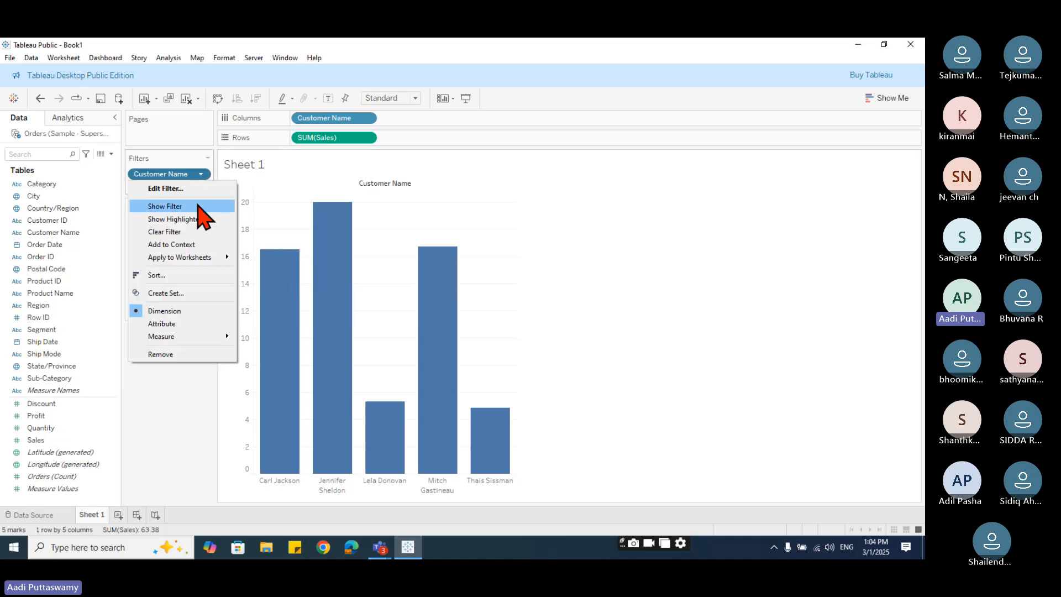
pyautogui.click(200, 207)
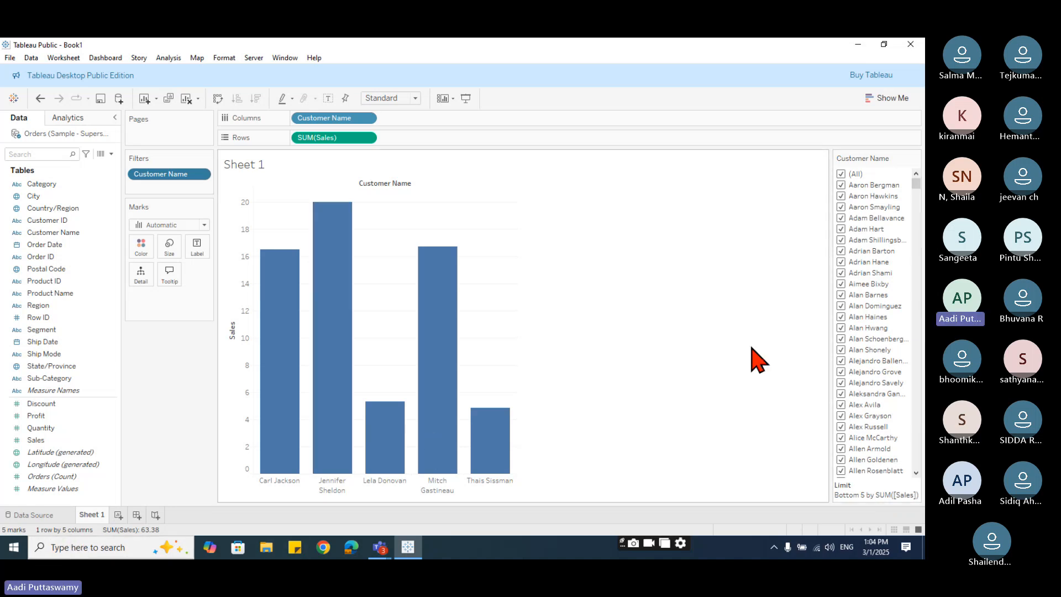
pyautogui.scroll(-2, 829, 360)
pyautogui.moveTo(918, 189); pyautogui.dragTo(918, 210)
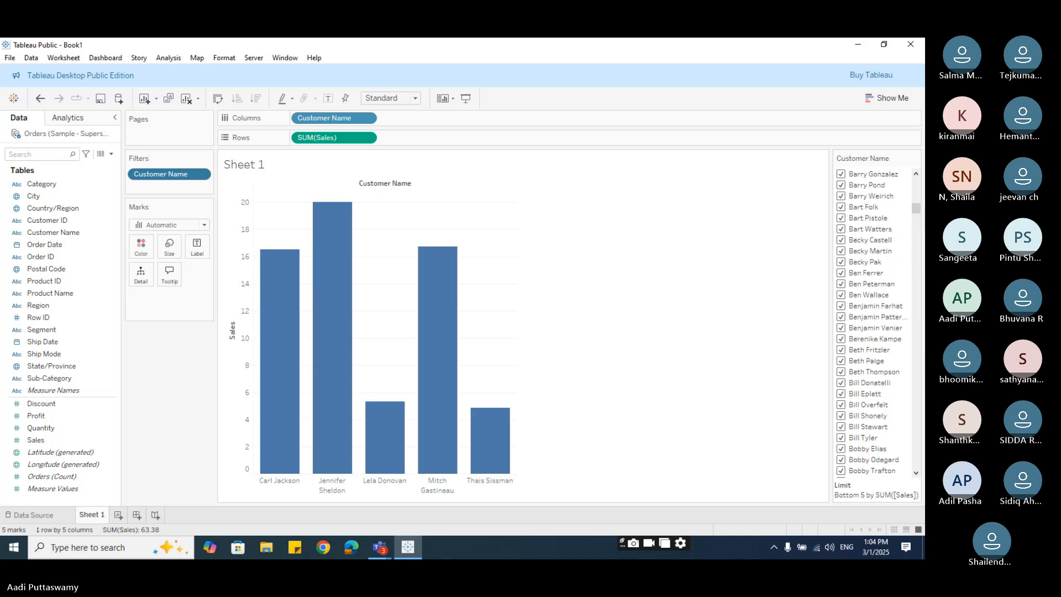
# Change the Customer Name filter card to Single Value (dropdown) and look at its list of values.
pyautogui.click(916, 159)
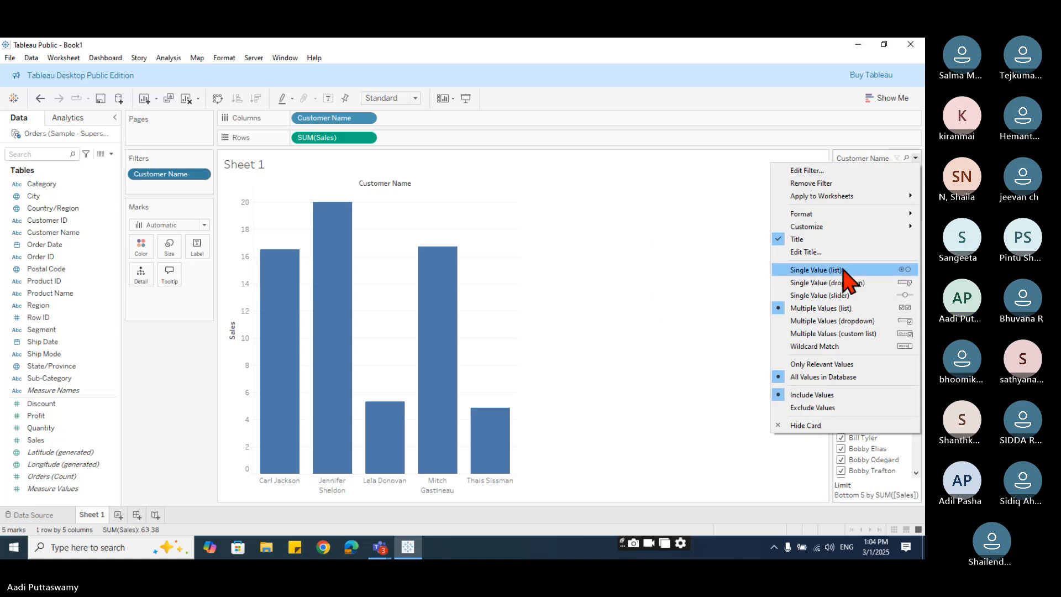
pyautogui.click(854, 283)
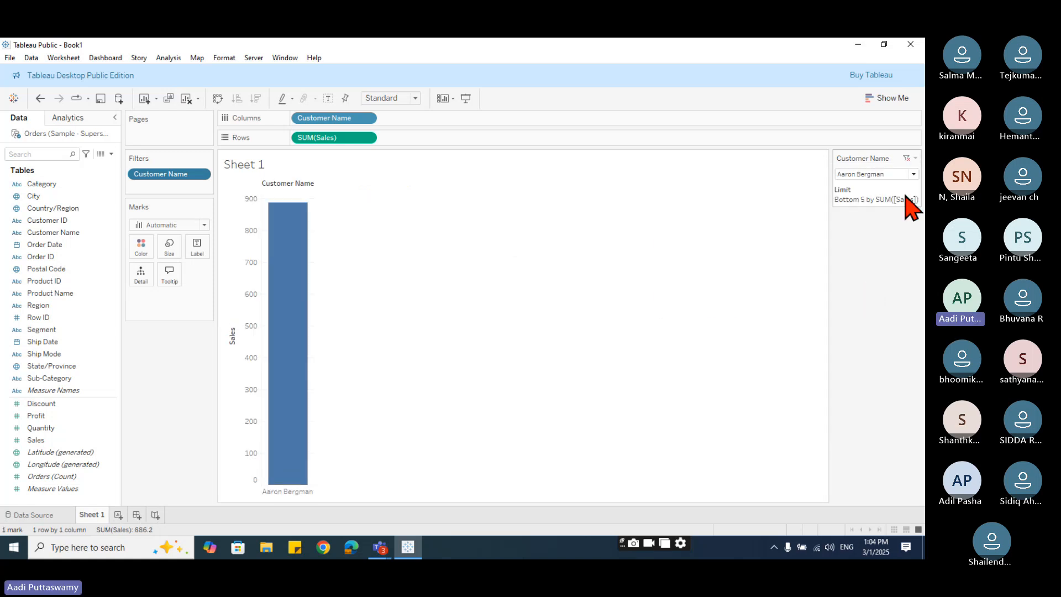
pyautogui.click(913, 175)
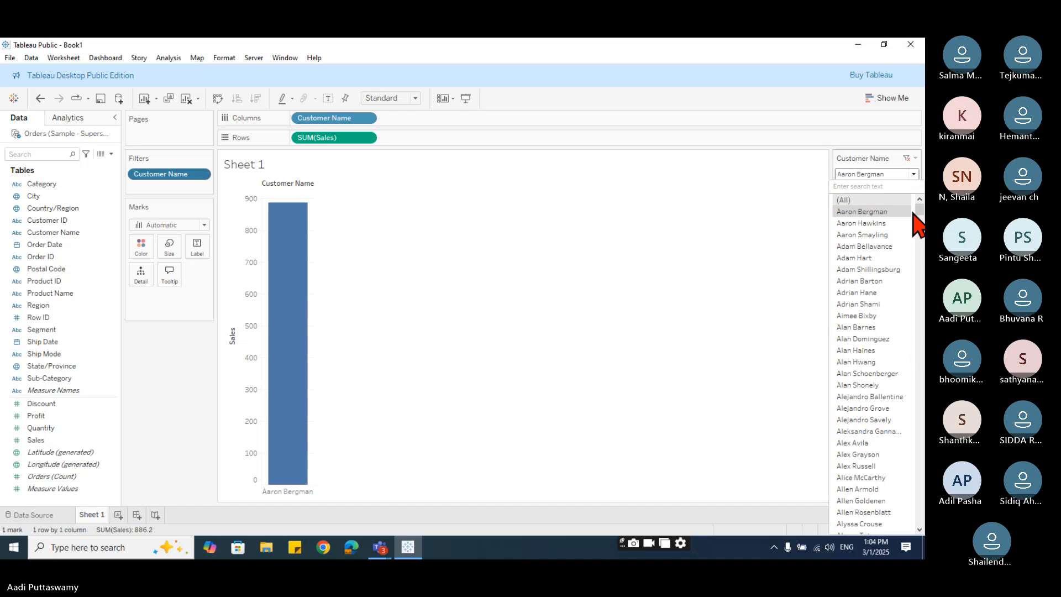
pyautogui.click(722, 267)
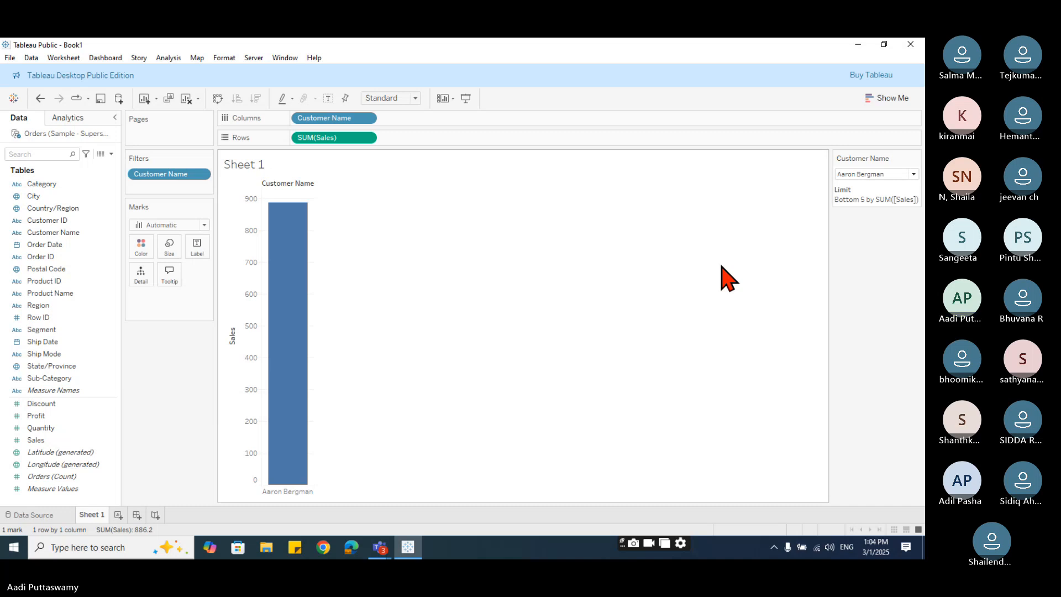
# Clear the Customer Name filter and chart from the sheet and build a bar chart of Sales by State/Province.
pyautogui.moveTo(174, 176); pyautogui.dragTo(144, 499)
pyautogui.moveTo(319, 116); pyautogui.dragTo(176, 461)
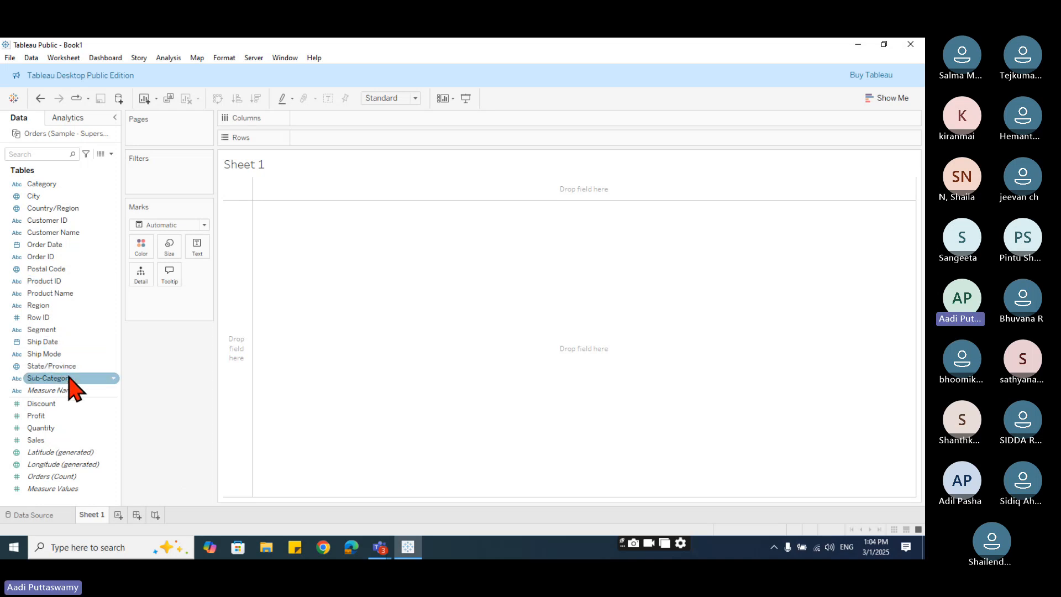
pyautogui.moveTo(64, 366); pyautogui.dragTo(390, 121)
pyautogui.moveTo(37, 443); pyautogui.dragTo(323, 145)
pyautogui.moveTo(46, 442); pyautogui.dragTo(332, 138)
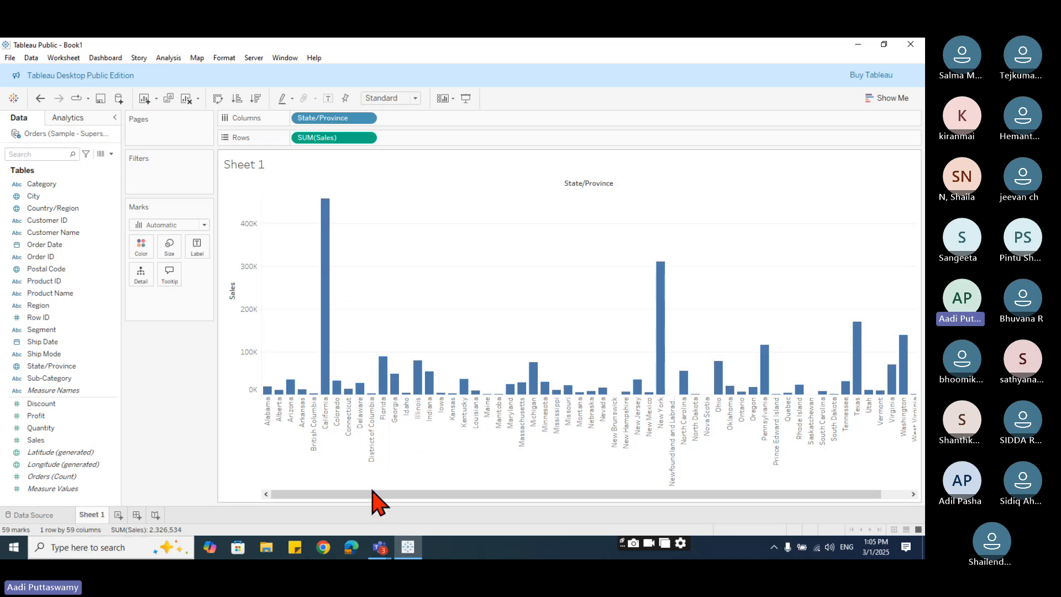
pyautogui.moveTo(372, 495); pyautogui.dragTo(215, 537)
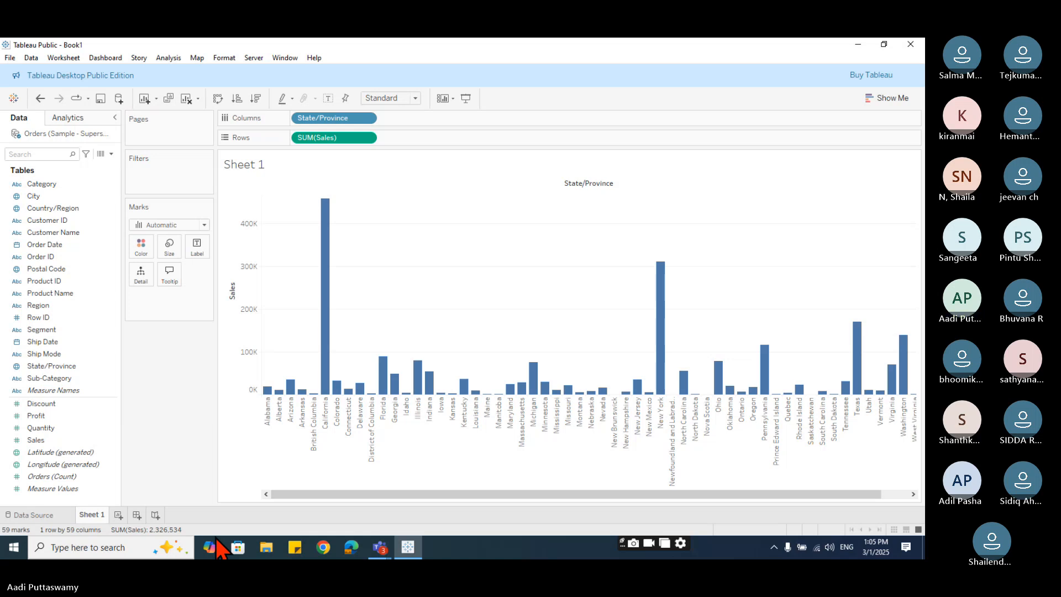
# Add Region as a filter on the State/Province chart with all regions selected.
pyautogui.click(46, 343)
pyautogui.moveTo(38, 306); pyautogui.dragTo(163, 177)
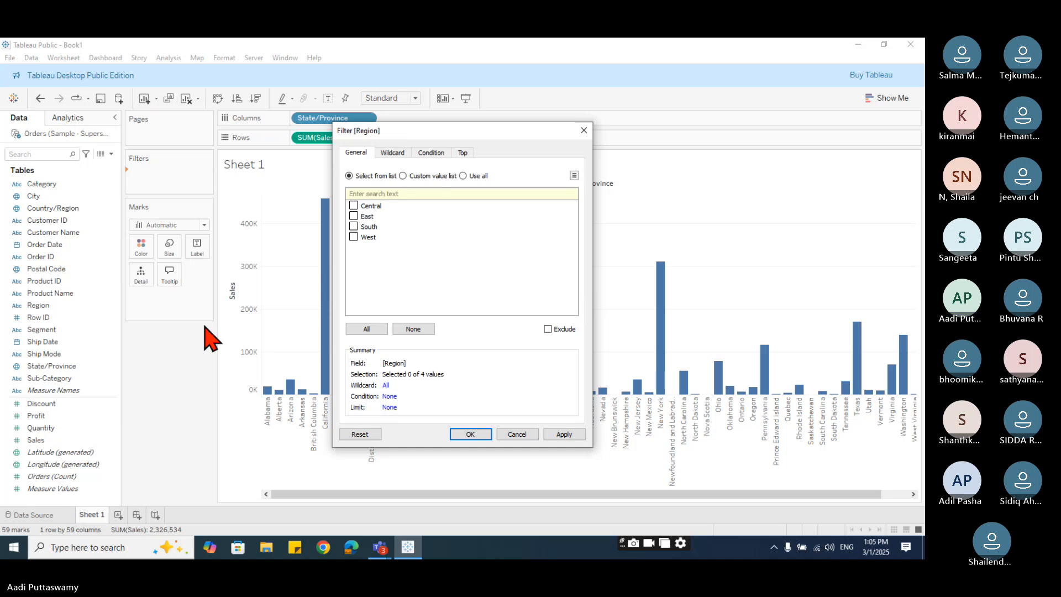
pyautogui.click(374, 327)
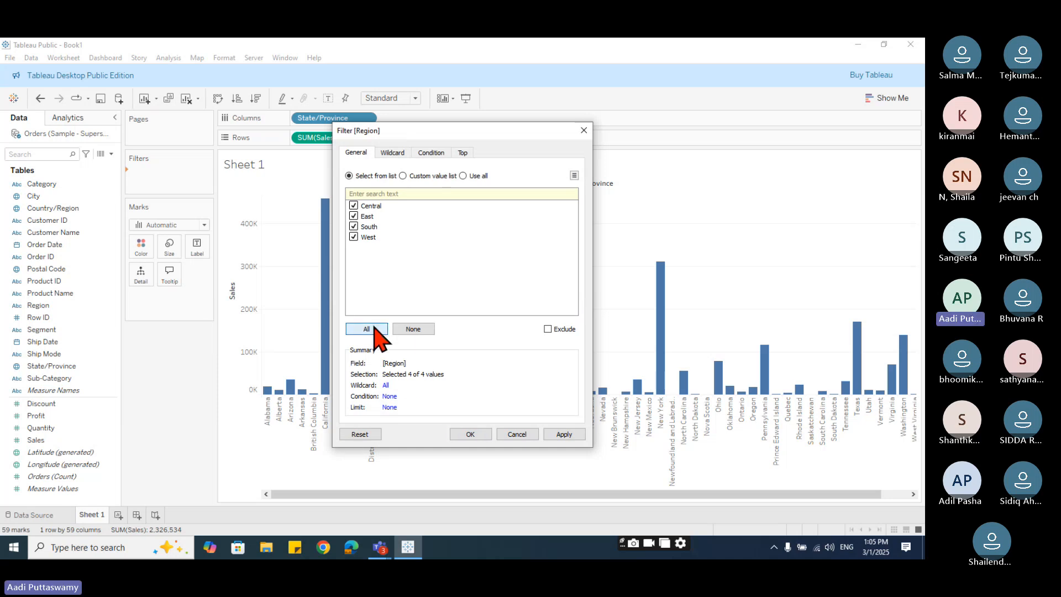
pyautogui.click(470, 433)
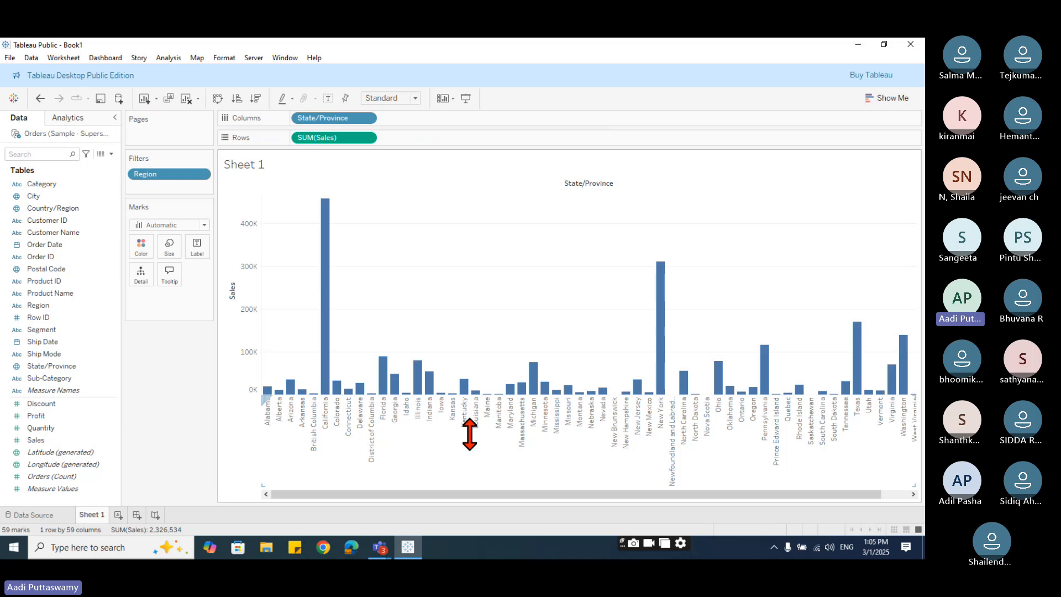
# Show the Region filter card and view only Central states, followed by only East states.
pyautogui.click(203, 175)
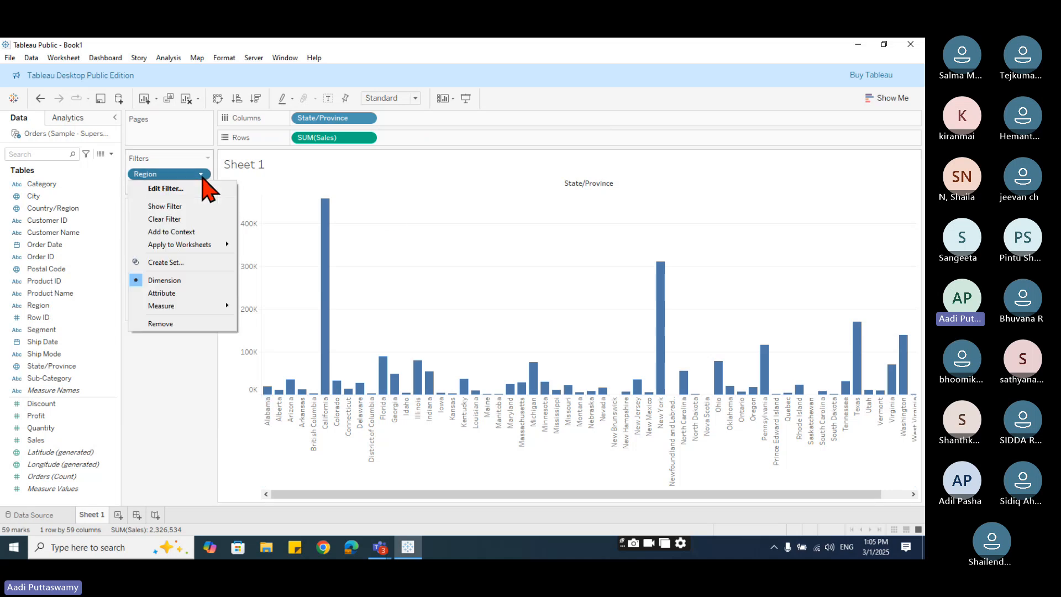
pyautogui.click(198, 205)
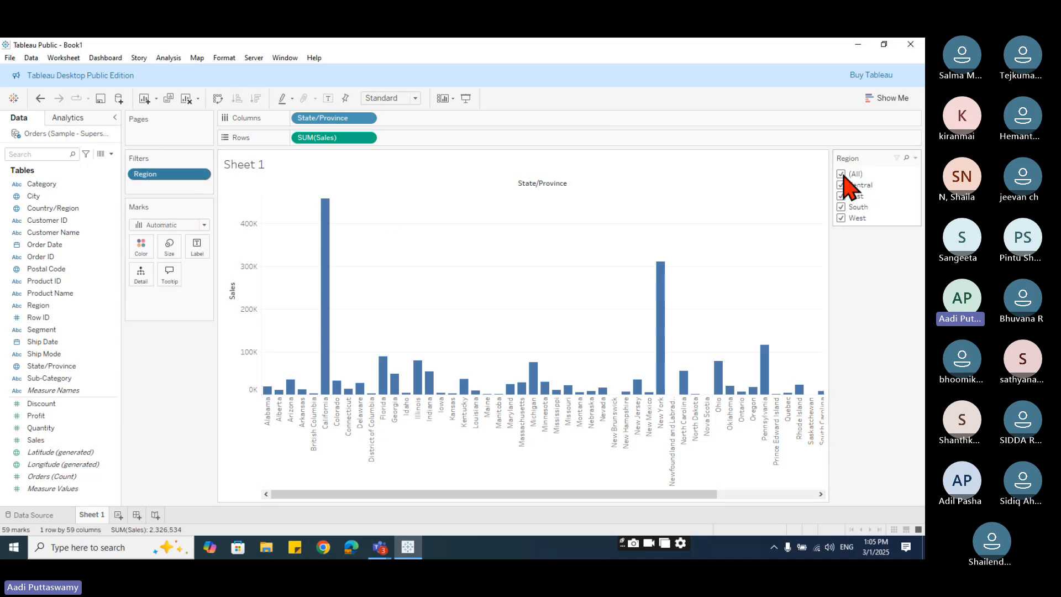
pyautogui.click(842, 173)
pyautogui.click(842, 186)
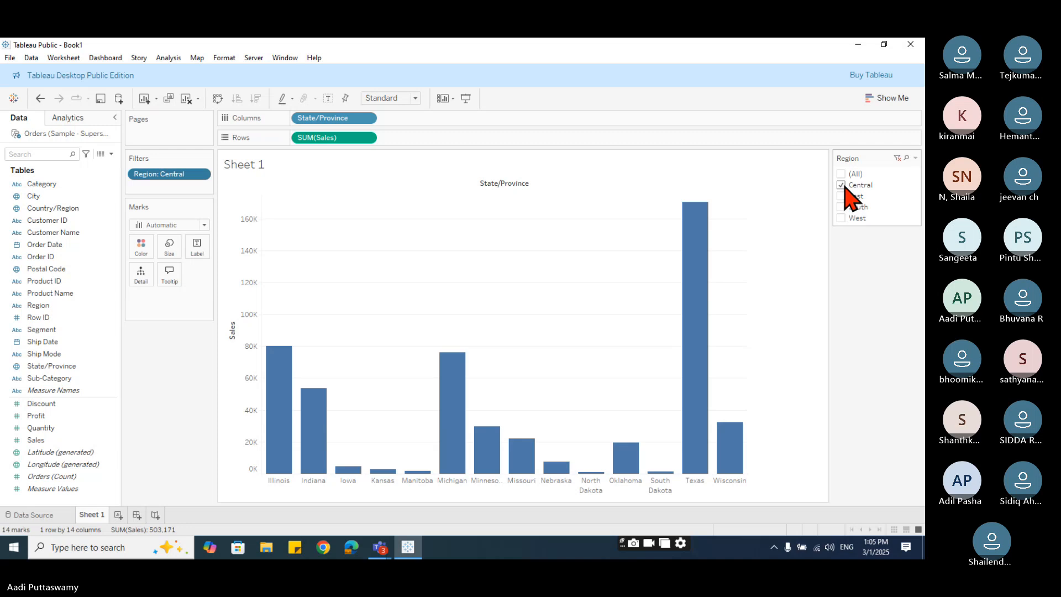
pyautogui.click(843, 187)
pyautogui.click(844, 196)
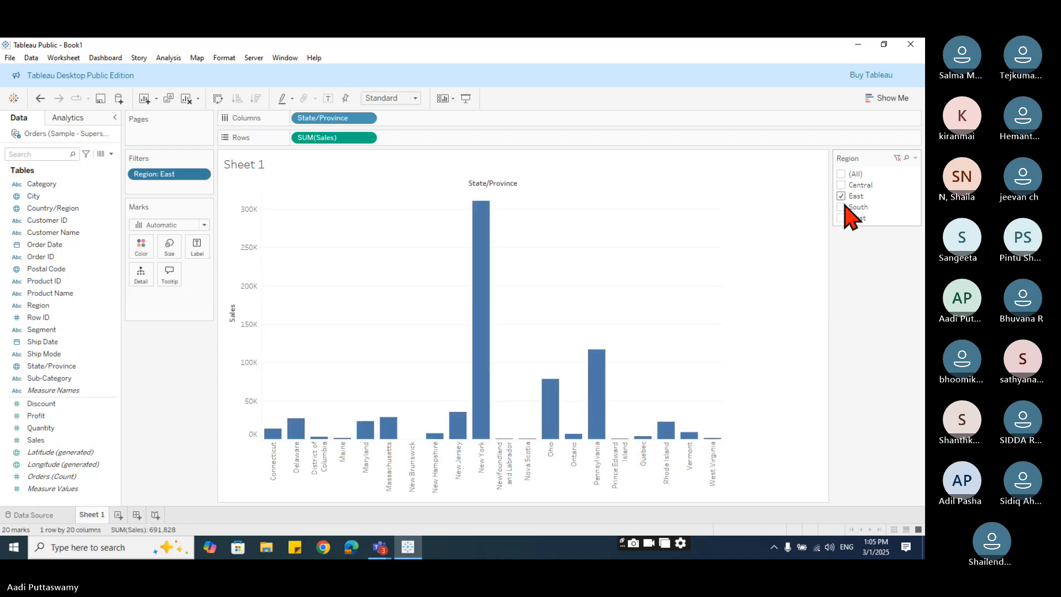
# Filter the State/Province chart to East and South together, to West alone, and back to East only.
pyautogui.click(843, 207)
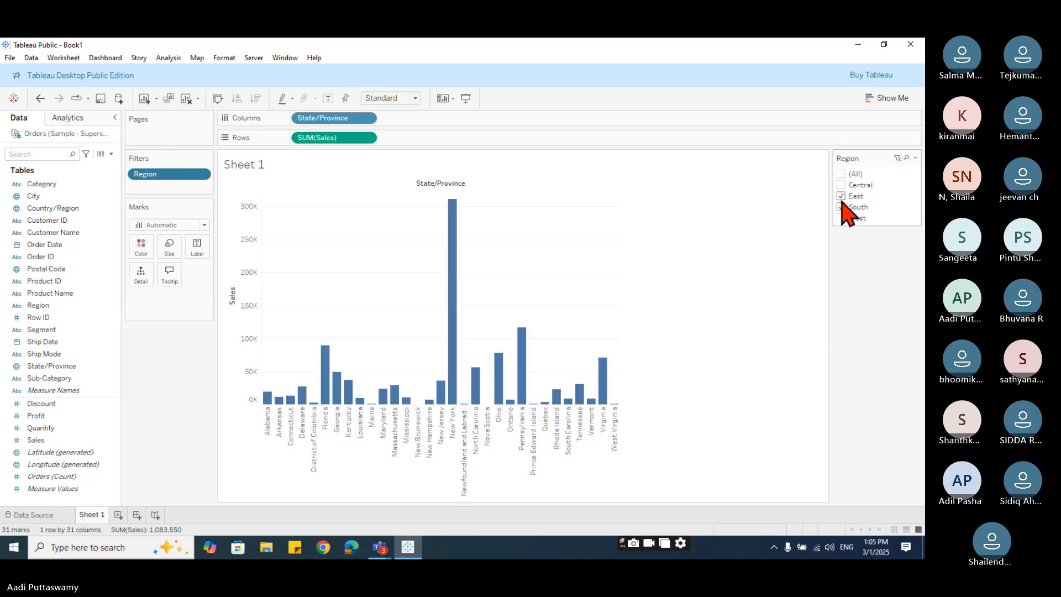
pyautogui.click(841, 197)
pyautogui.click(843, 206)
pyautogui.click(842, 218)
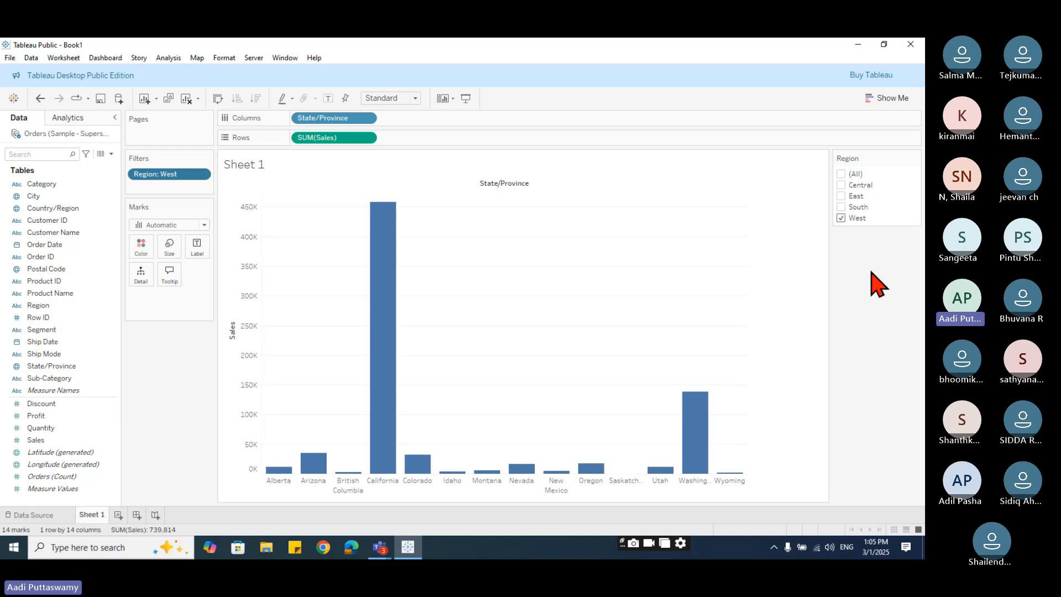
pyautogui.click(842, 218)
pyautogui.click(843, 197)
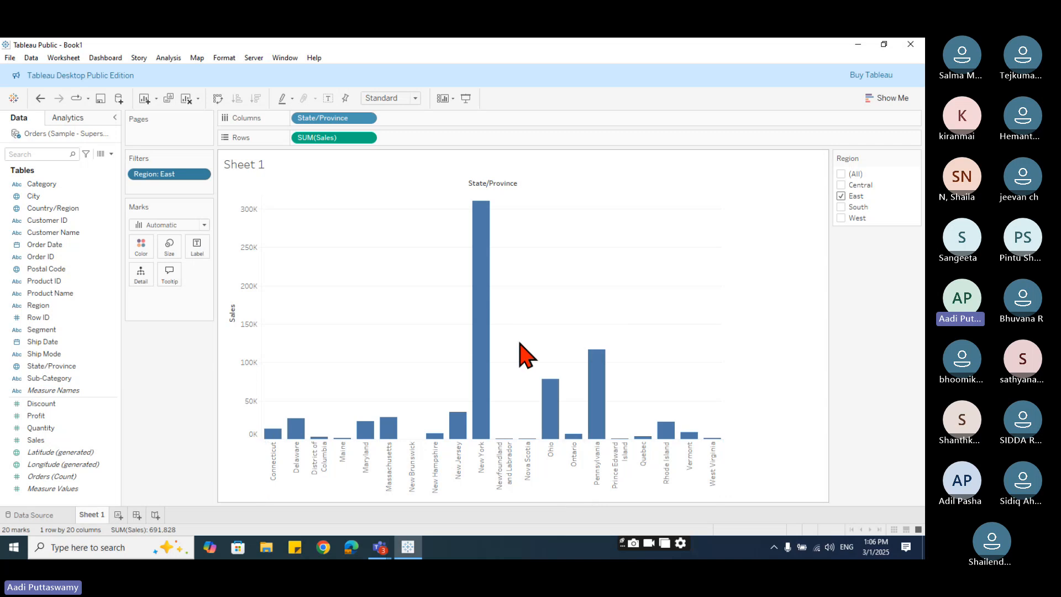
# Review the wildcard, condition and top settings of the Region filter and close it without changes.
pyautogui.click(202, 176)
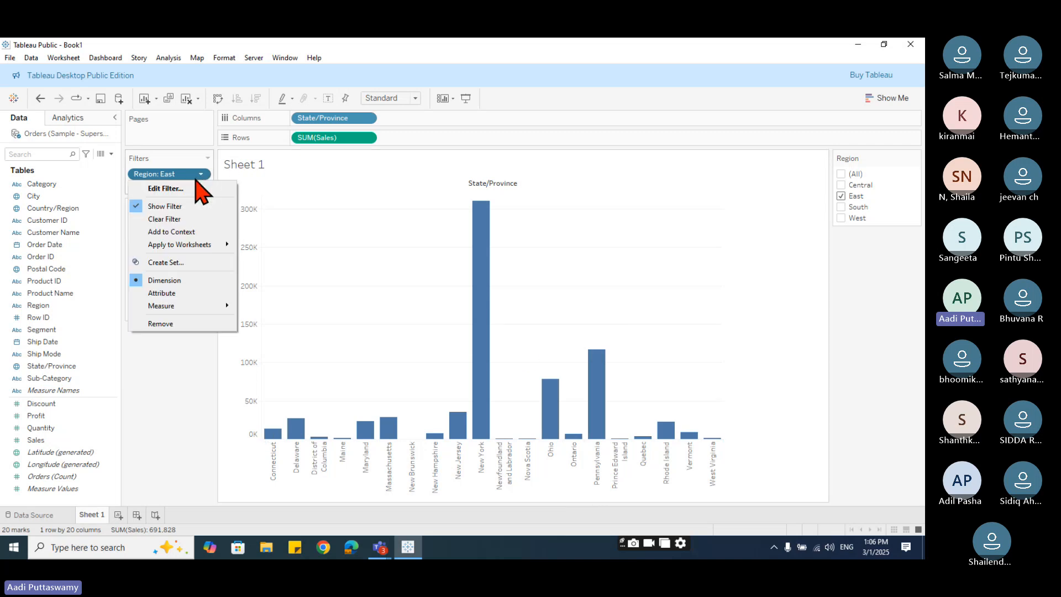
pyautogui.click(194, 188)
pyautogui.click(392, 154)
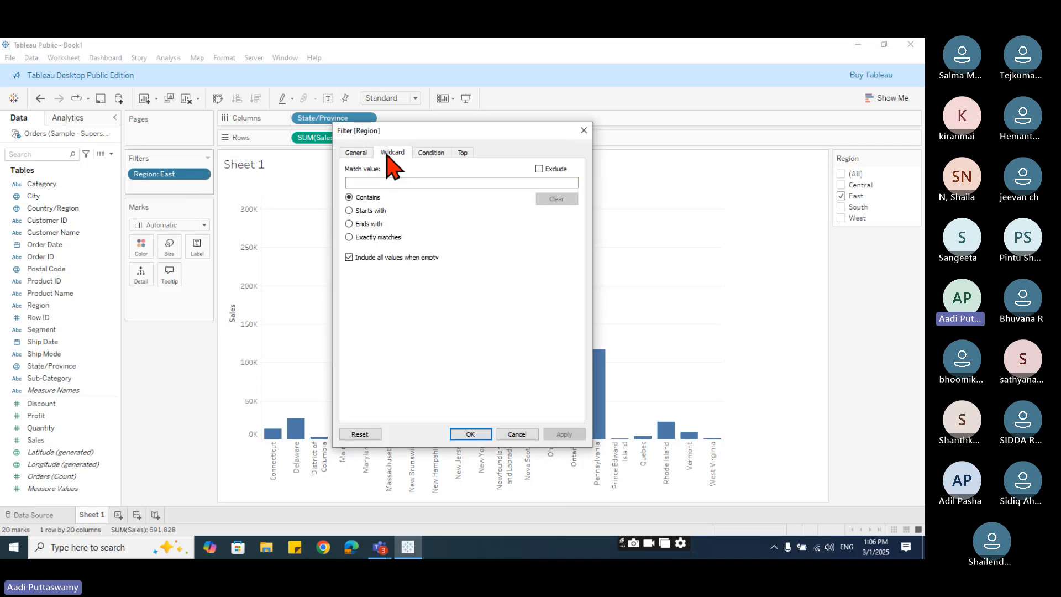
pyautogui.click(425, 153)
pyautogui.click(462, 153)
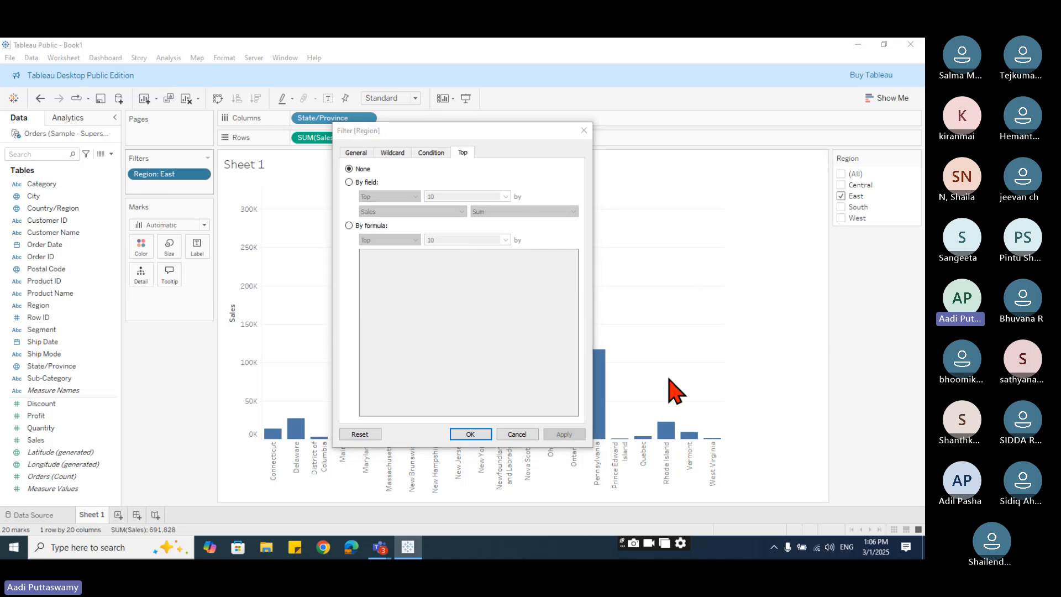
pyautogui.click(584, 131)
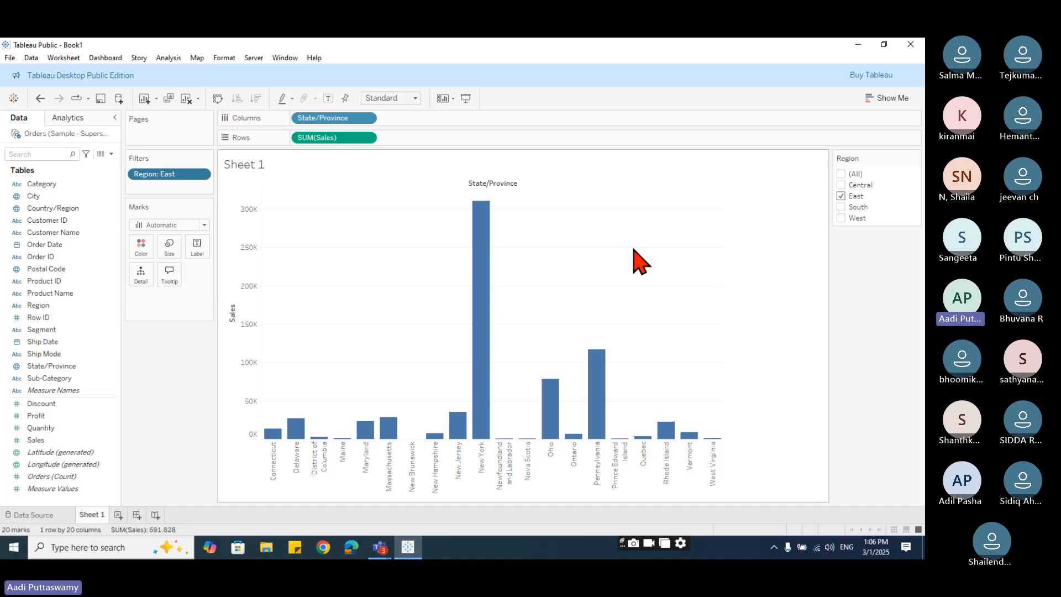
# Clear the State/Province chart and its Region filter from the sheet.
pyautogui.click(186, 99)
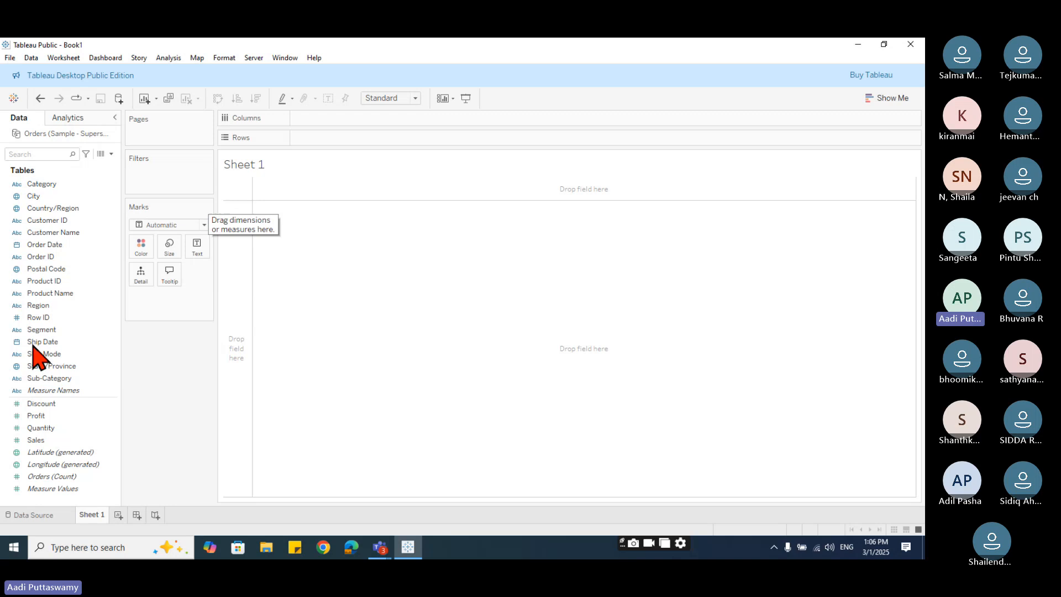
# Add Region and State/Province as filters on the empty sheet, with all values selected in each.
pyautogui.moveTo(52, 308); pyautogui.dragTo(156, 185)
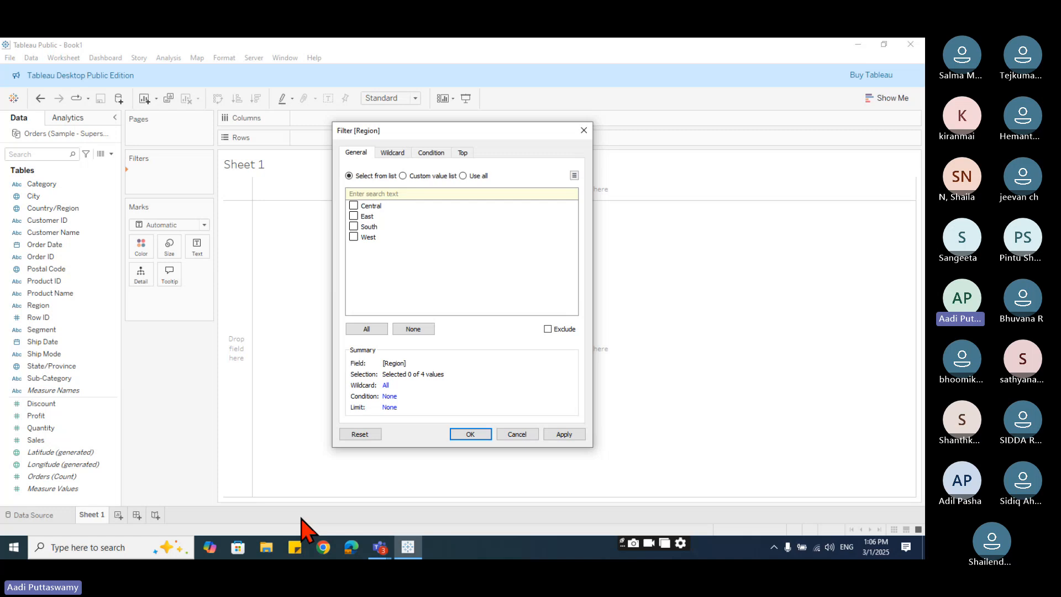
pyautogui.click(364, 329)
pyautogui.click(464, 434)
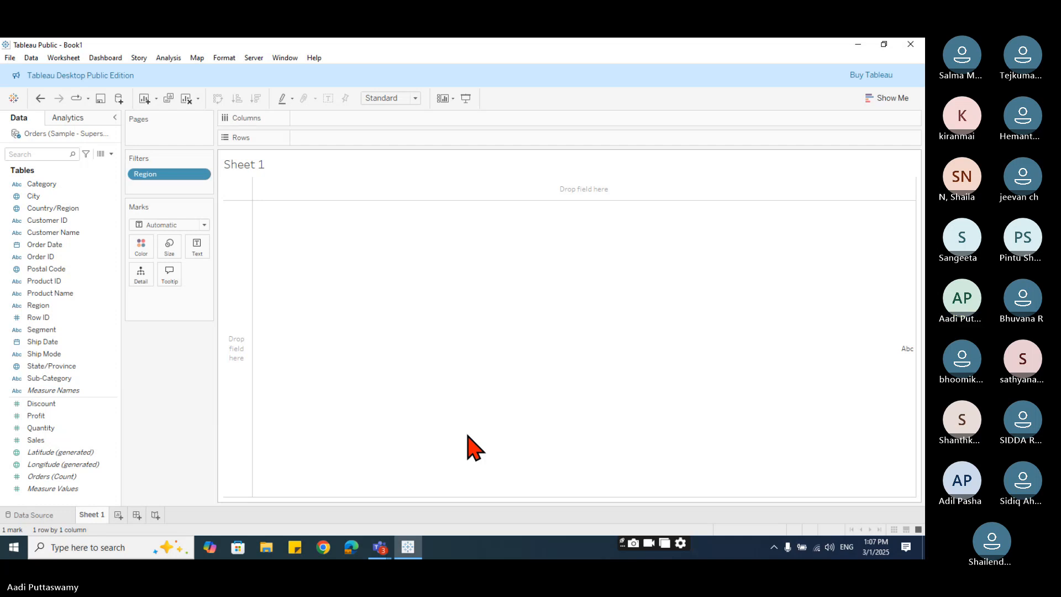
pyautogui.moveTo(50, 366); pyautogui.dragTo(177, 189)
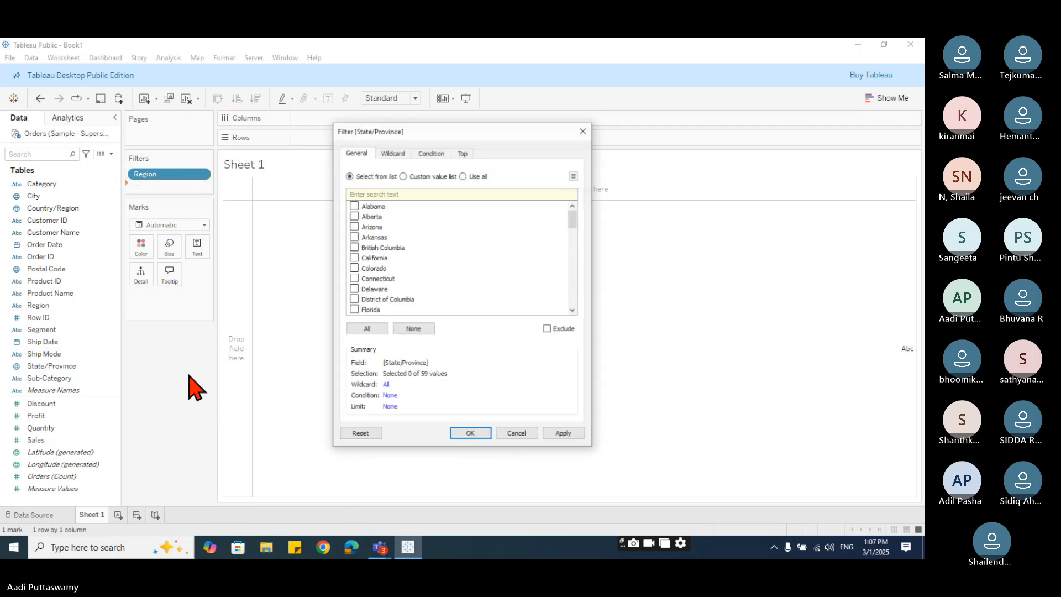
pyautogui.click(382, 331)
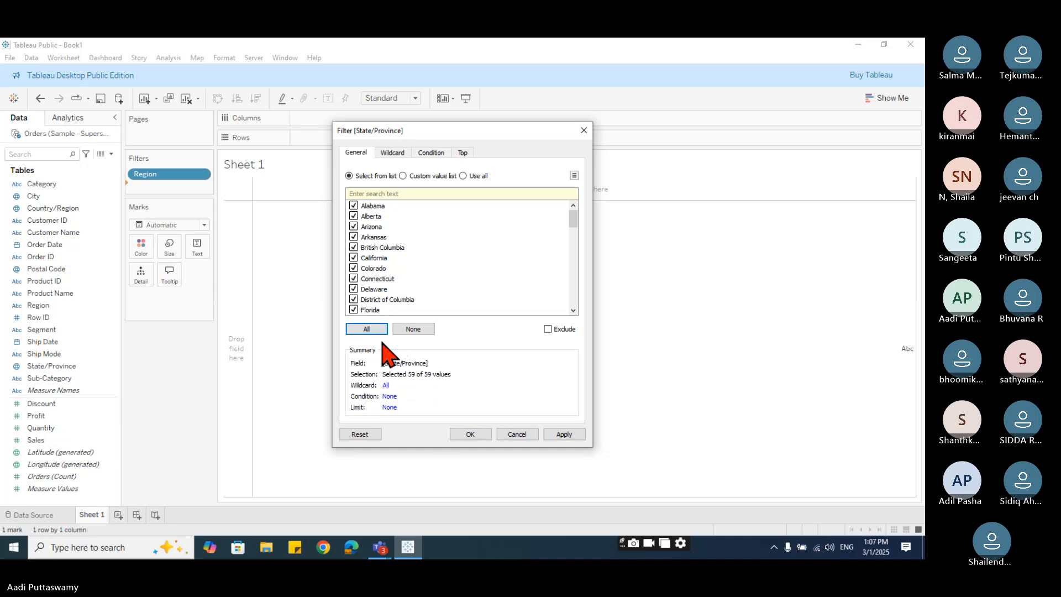
pyautogui.click(469, 433)
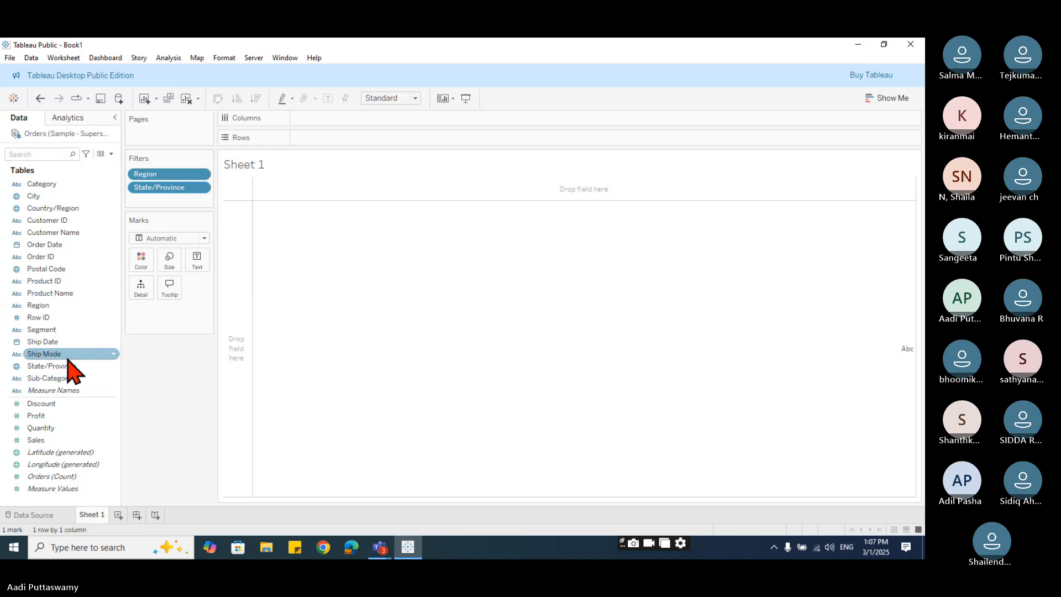
# Build a bar chart of Sales by Sub-Category and swap the axes so the bars stand vertically.
pyautogui.moveTo(65, 378); pyautogui.dragTo(433, 148)
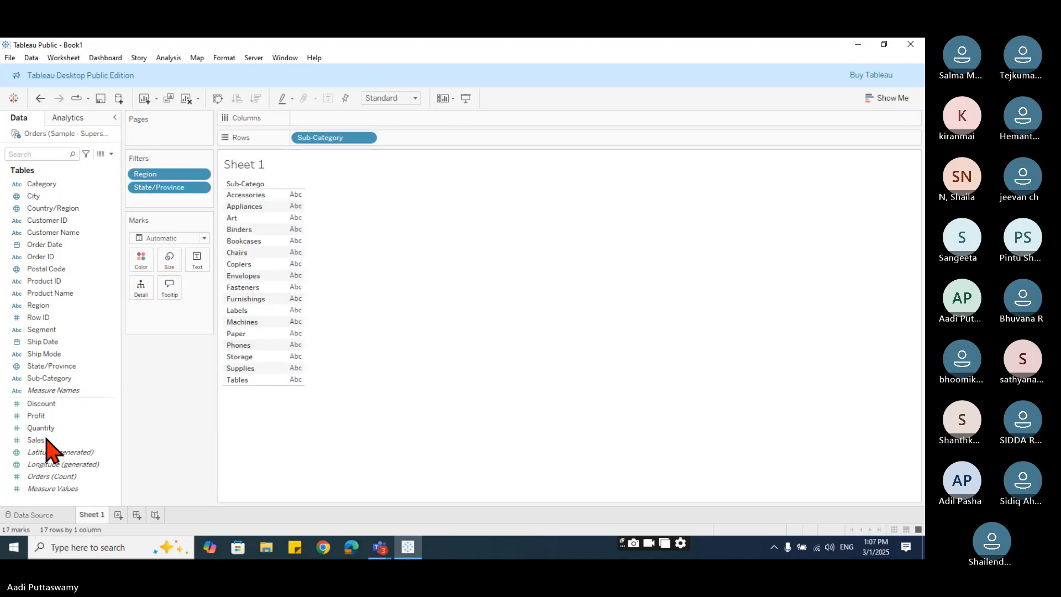
pyautogui.moveTo(35, 440); pyautogui.dragTo(354, 118)
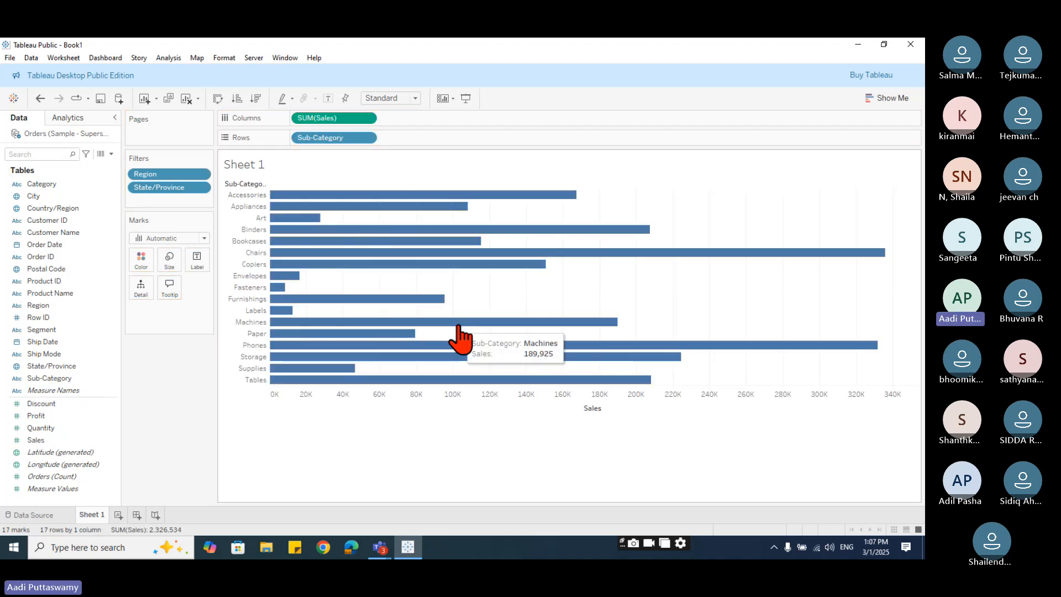
pyautogui.click(218, 99)
pyautogui.moveTo(609, 409)
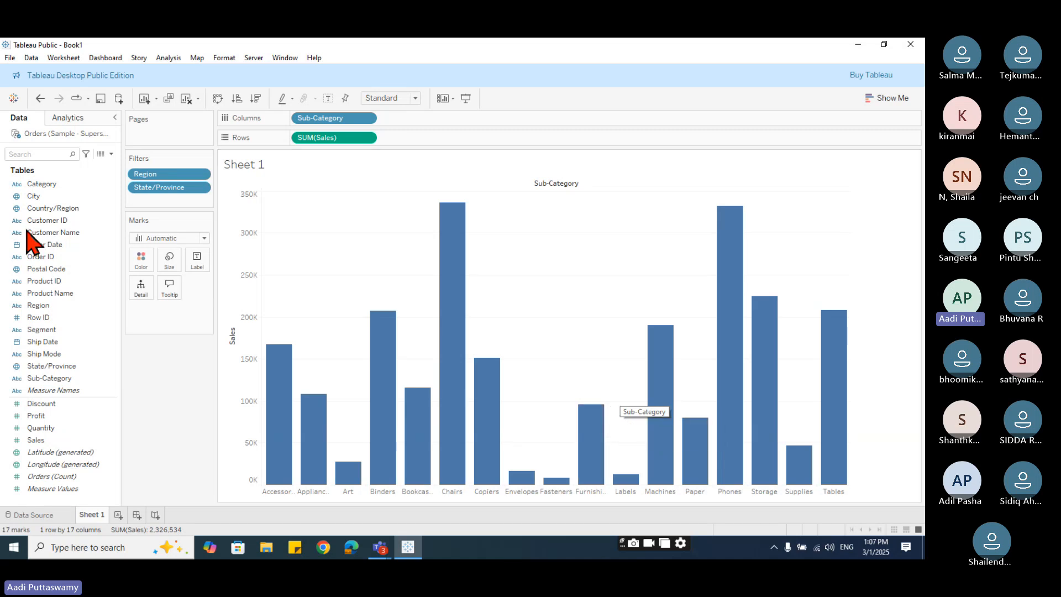
# Show the Region filter card and switch it to a single-value dropdown.
pyautogui.click(201, 175)
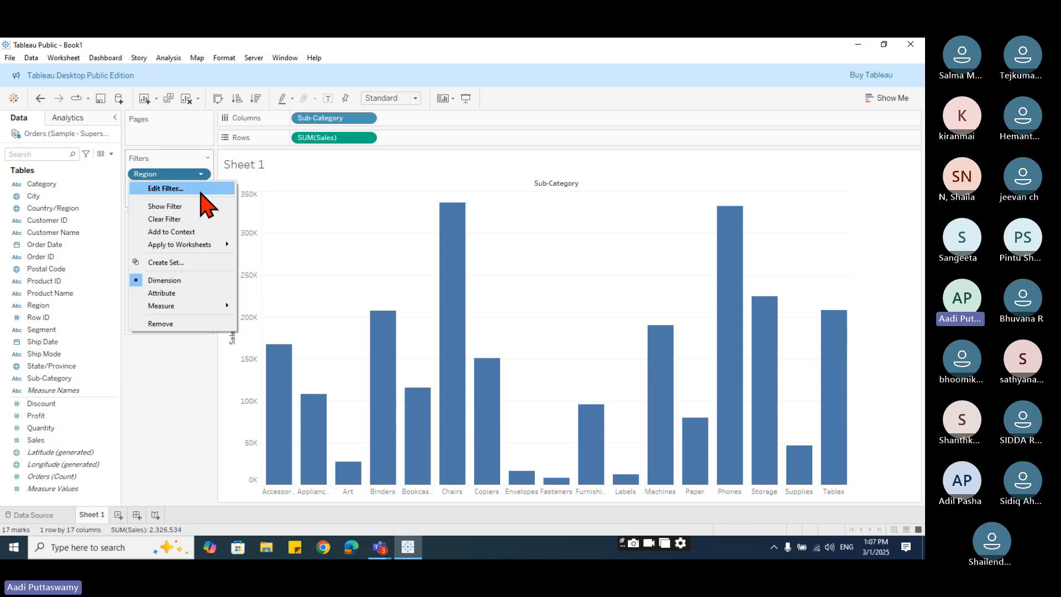
pyautogui.click(200, 207)
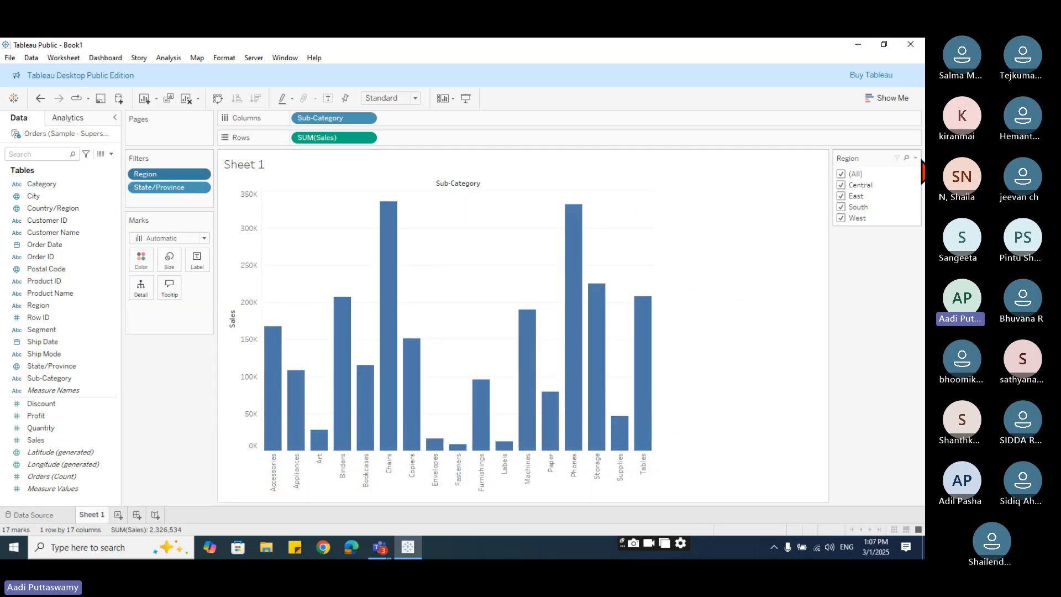
pyautogui.click(915, 159)
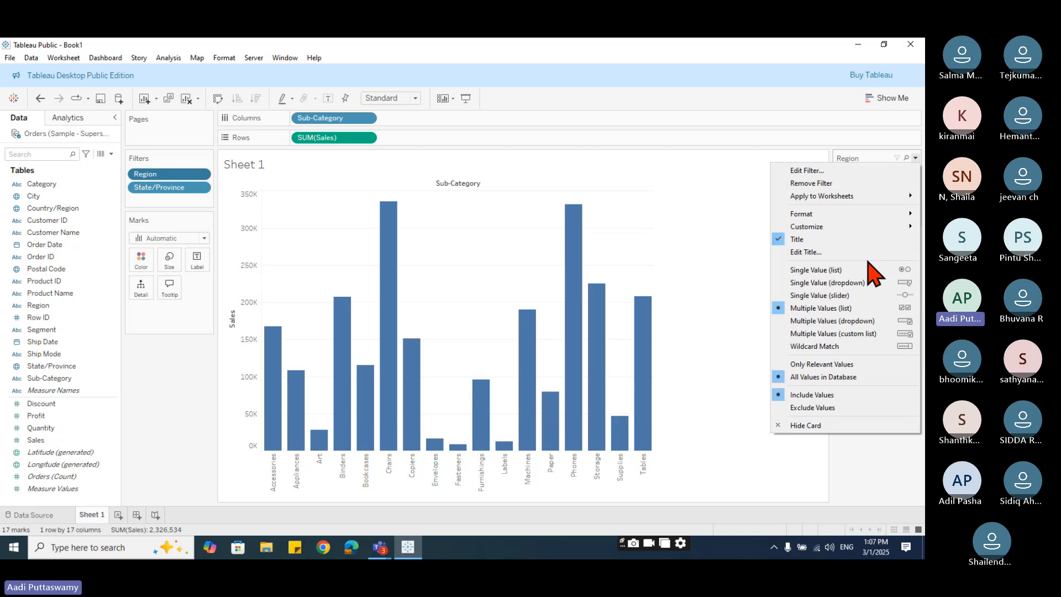
pyautogui.click(865, 284)
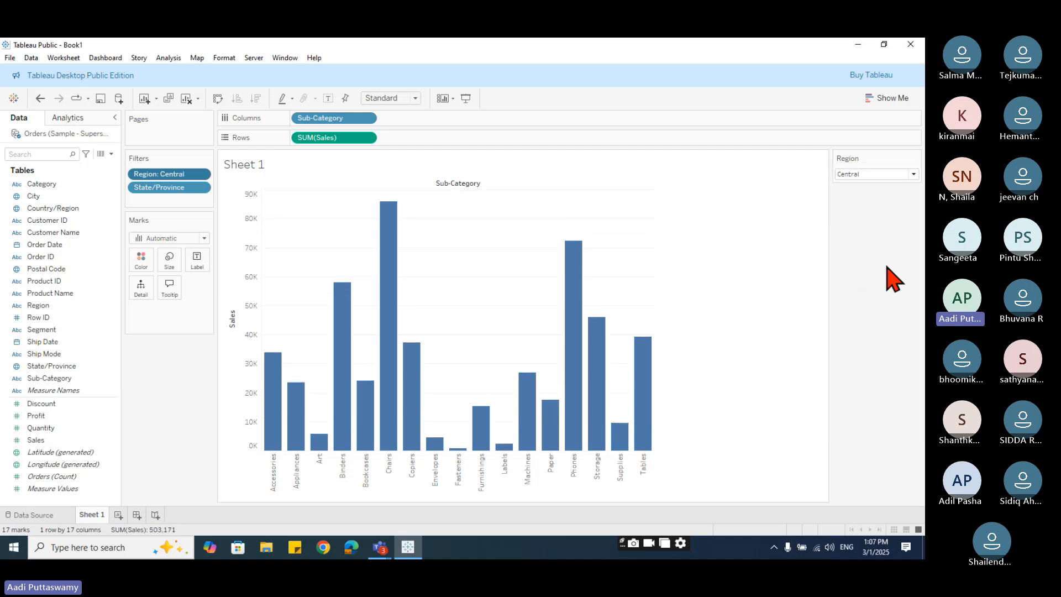
# Filter the Sub-Category chart to the East region, followed by the West region.
pyautogui.click(913, 174)
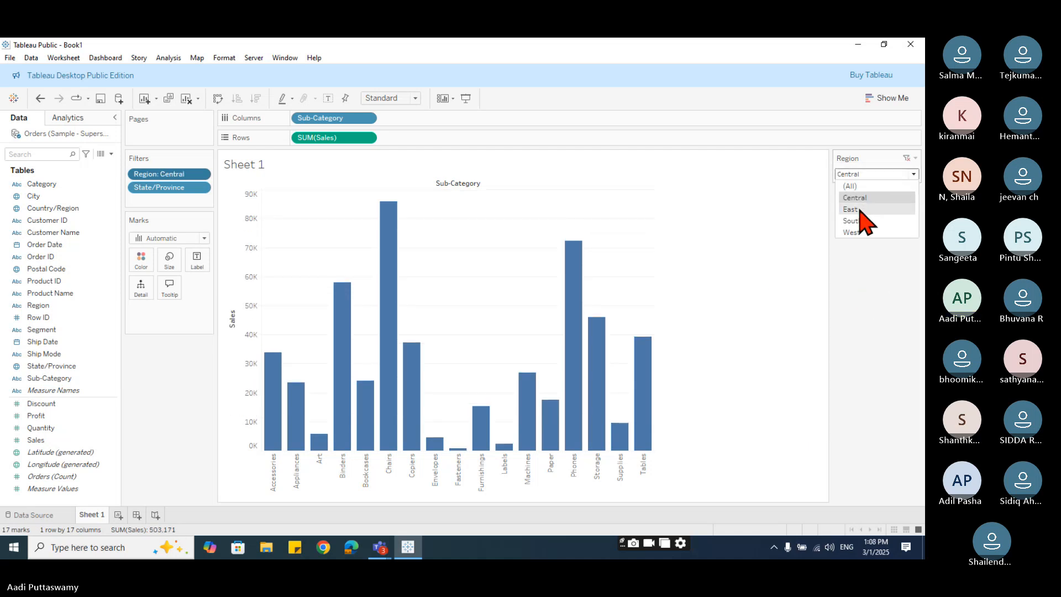
pyautogui.click(860, 210)
pyautogui.click(873, 174)
pyautogui.click(866, 215)
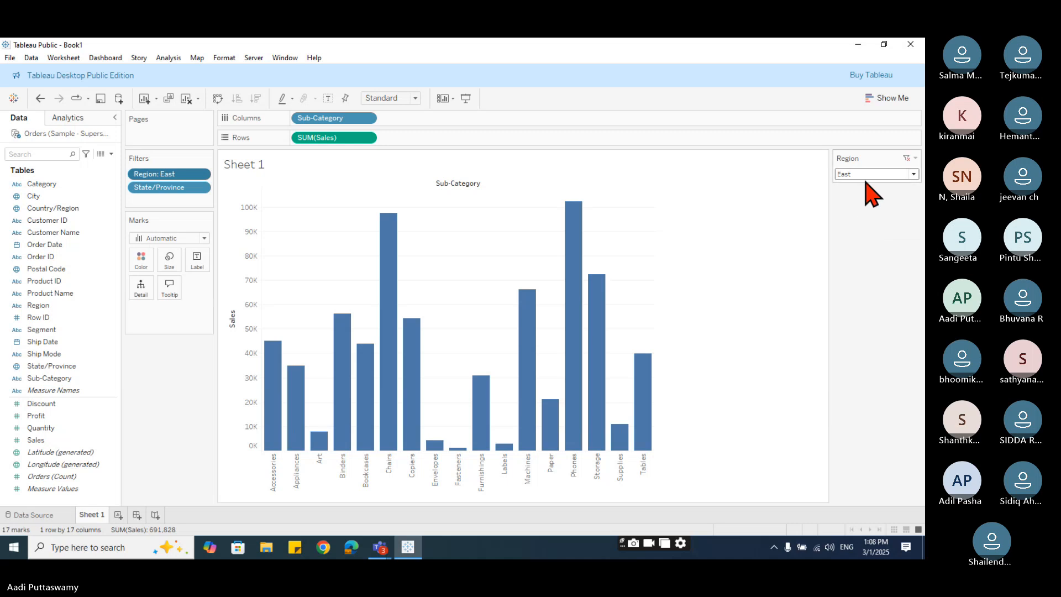
pyautogui.click(865, 176)
pyautogui.click(865, 209)
pyautogui.click(870, 174)
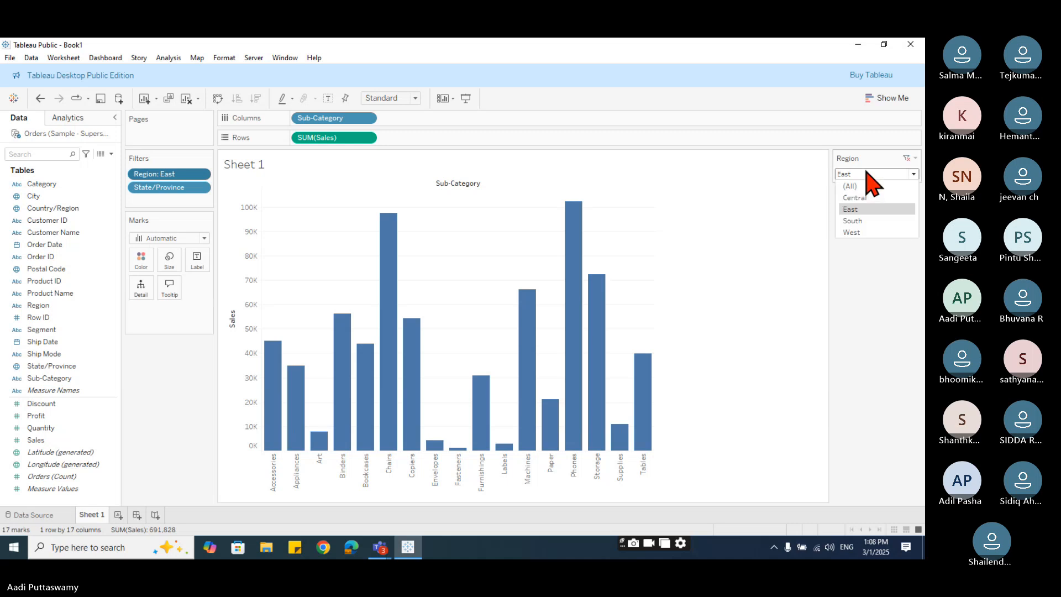
pyautogui.click(865, 230)
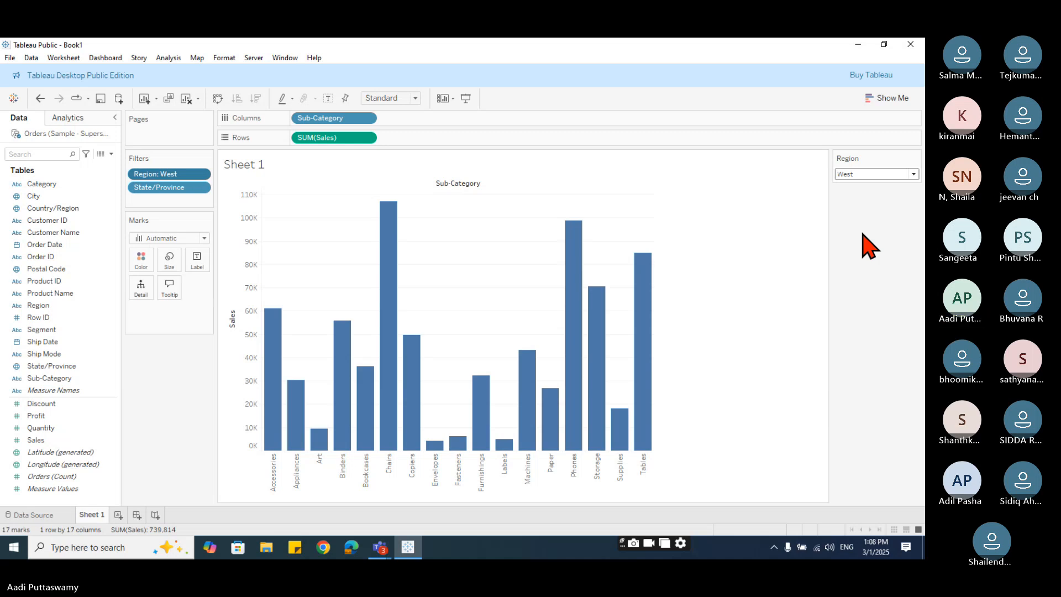
# Show the State/Province filter card, deselect all states, and try Alabama and Alberta before clearing both.
pyautogui.click(200, 188)
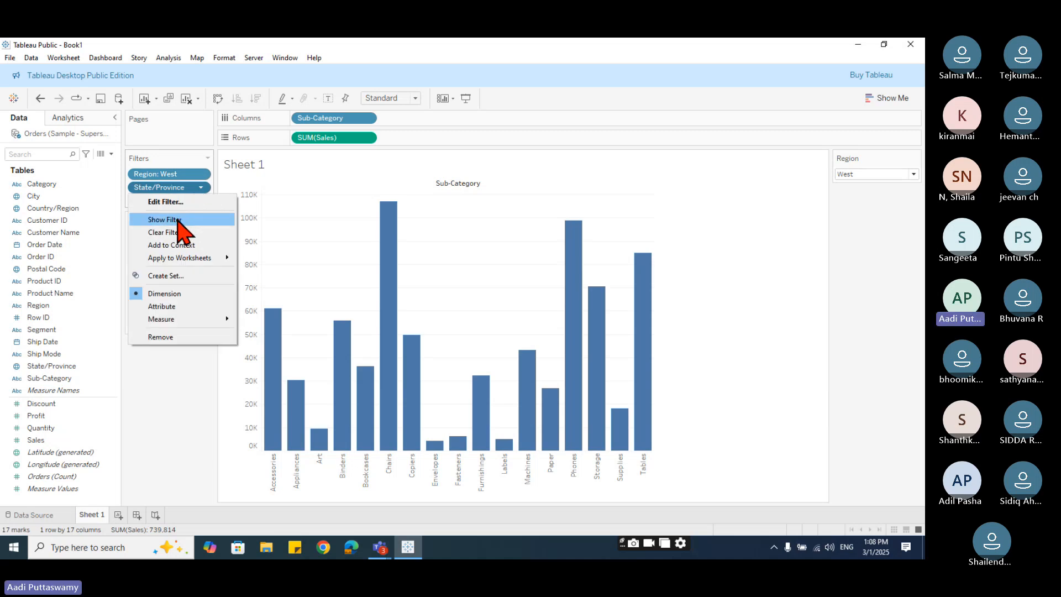
pyautogui.click(178, 221)
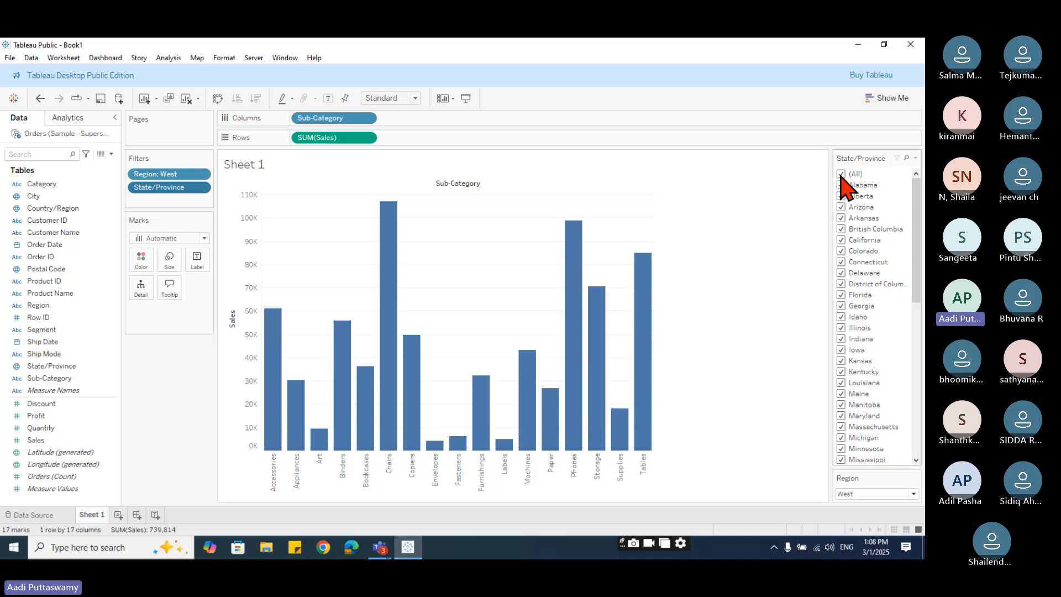
pyautogui.click(841, 175)
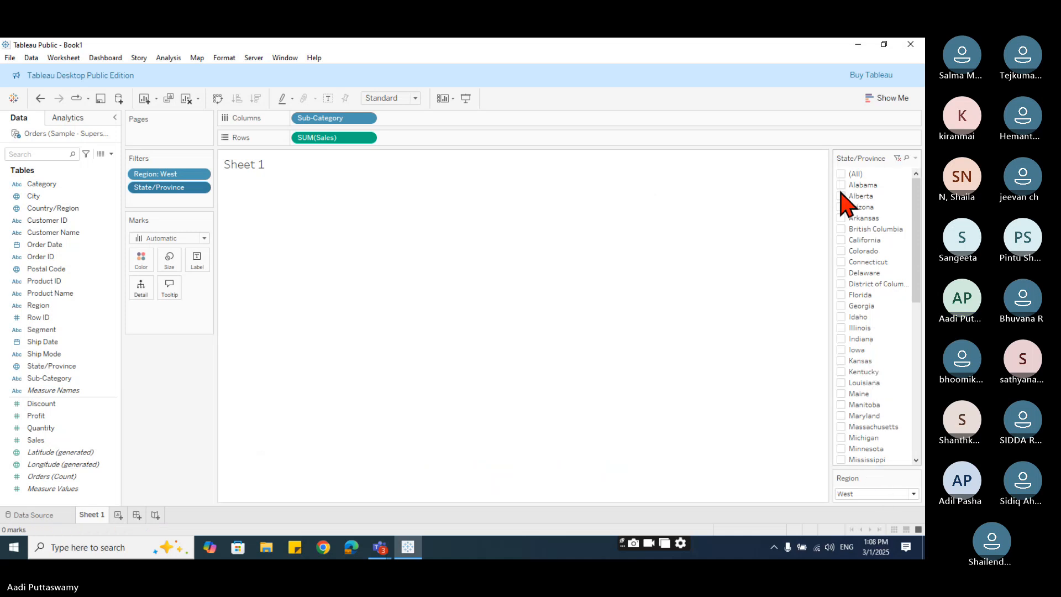
pyautogui.click(842, 186)
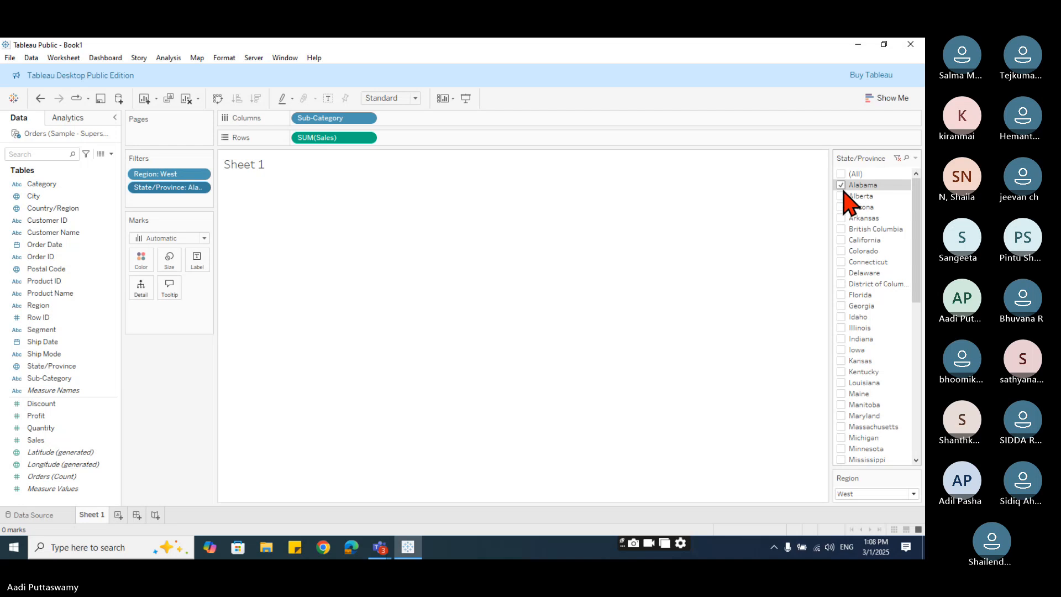
pyautogui.click(845, 198)
pyautogui.click(844, 187)
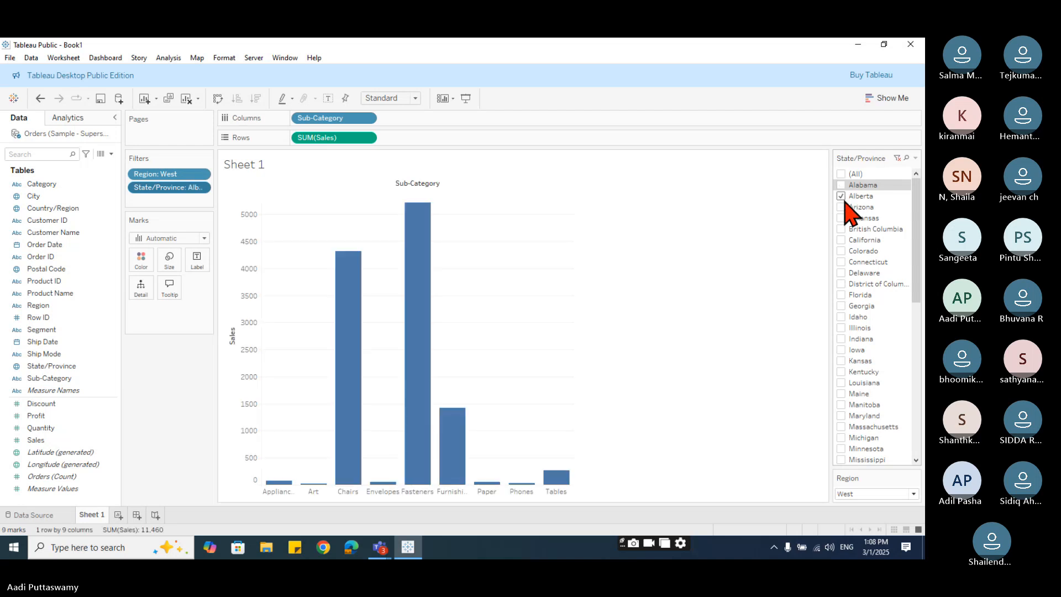
pyautogui.click(845, 199)
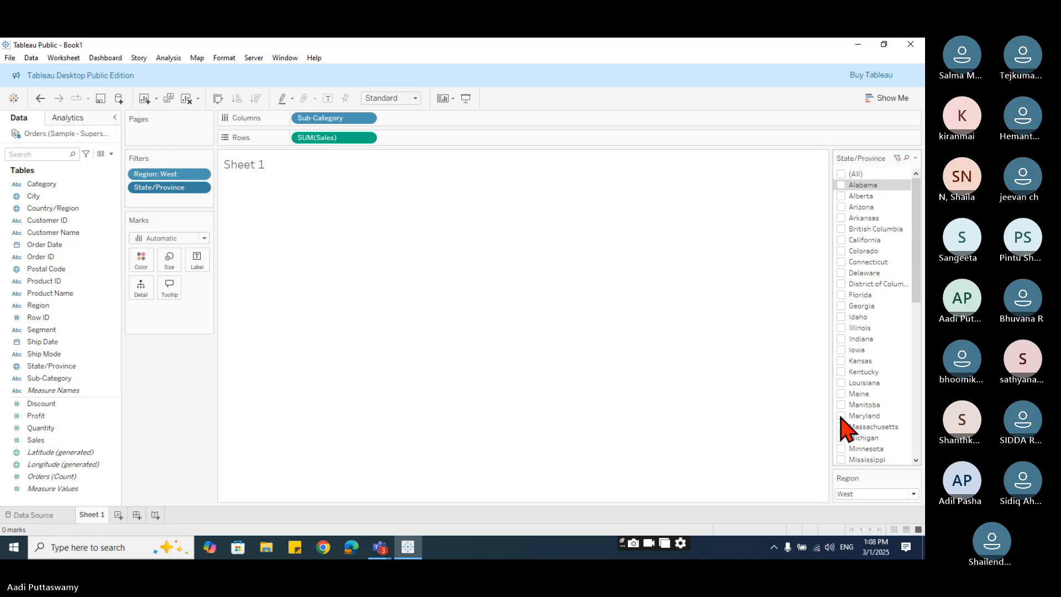
# Include Manitoba, Maine, Louisiana, Kansas, Iowa and Indiana in the State/Province filter.
pyautogui.click(841, 405)
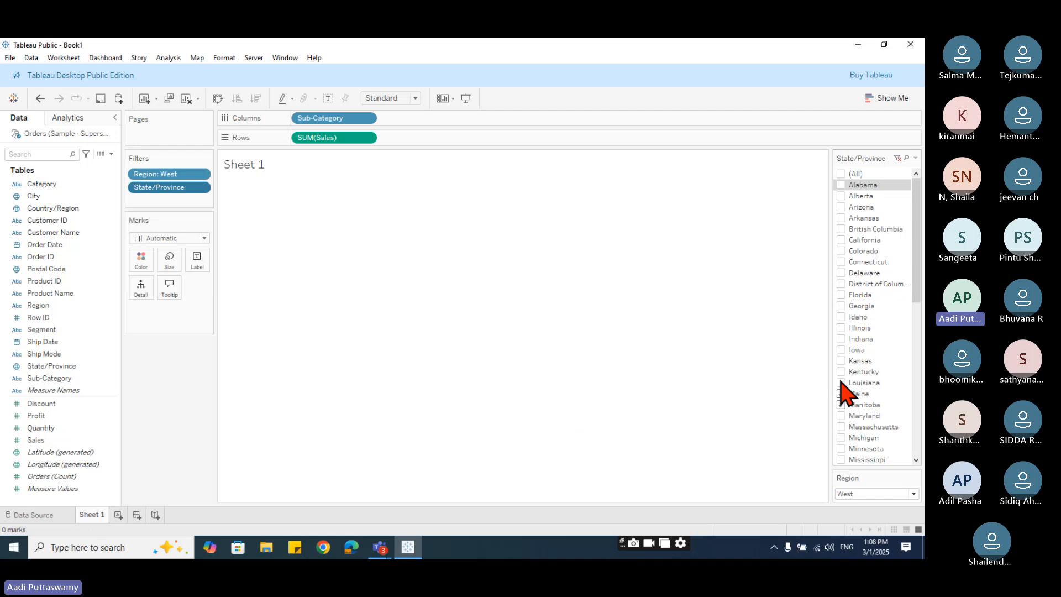
pyautogui.click(841, 394)
pyautogui.click(841, 383)
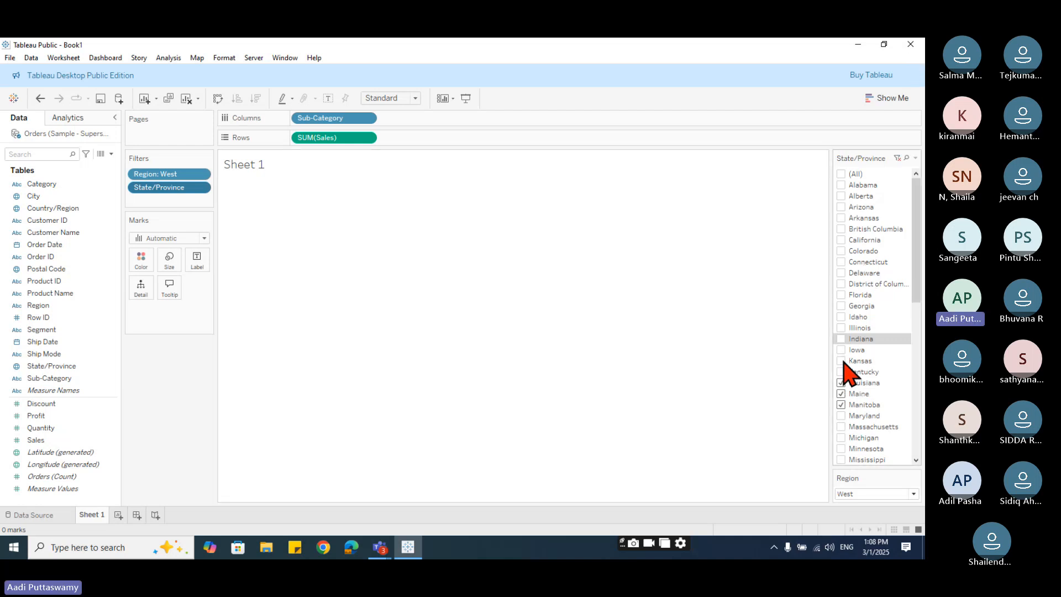
pyautogui.click(842, 361)
pyautogui.click(841, 350)
pyautogui.click(841, 339)
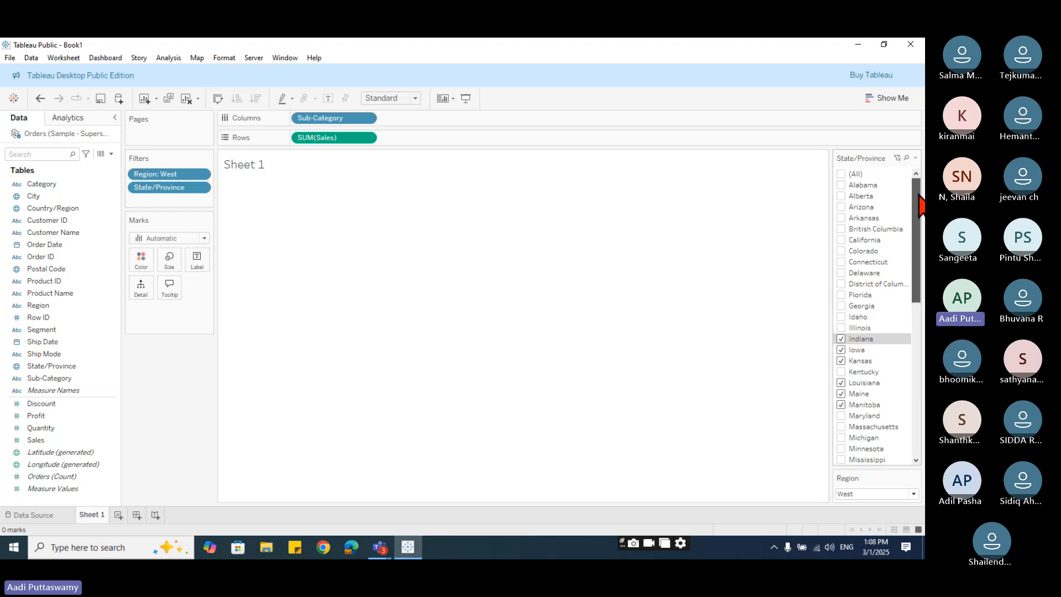
# Toggle the whole State/Province selection on and off, ending with all states selected.
pyautogui.click(841, 174)
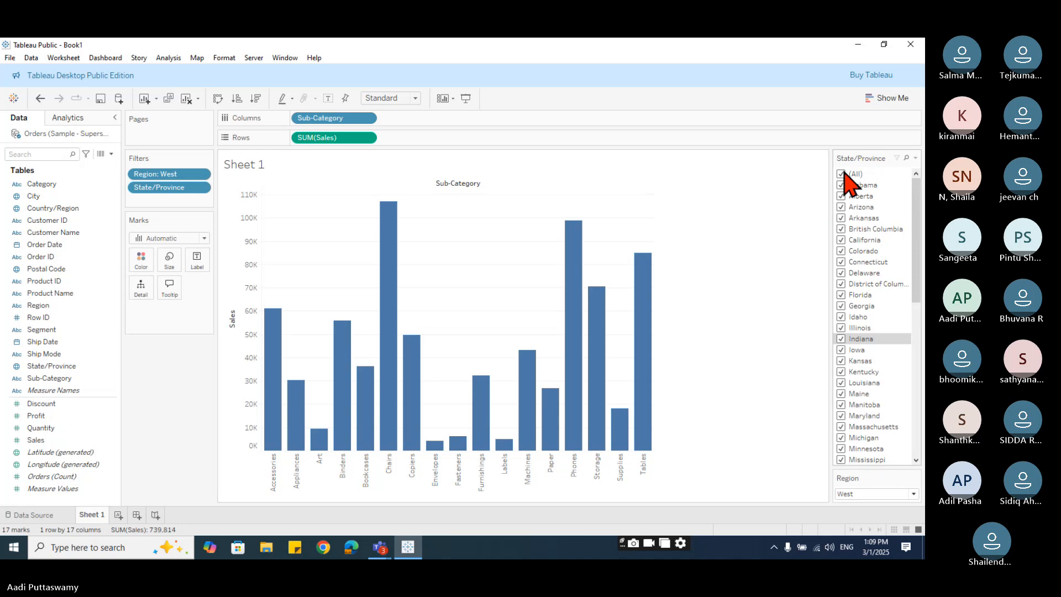
pyautogui.click(841, 174)
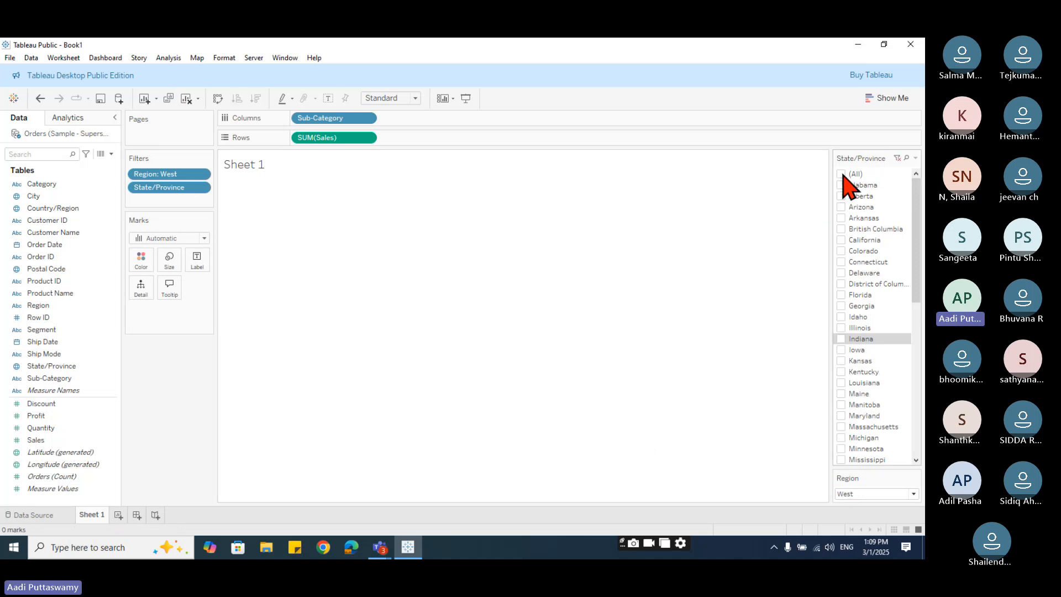
pyautogui.click(843, 174)
# Filter the chart to the Central region and place the Region card above the State/Province card.
pyautogui.scroll(-5, 884, 438)
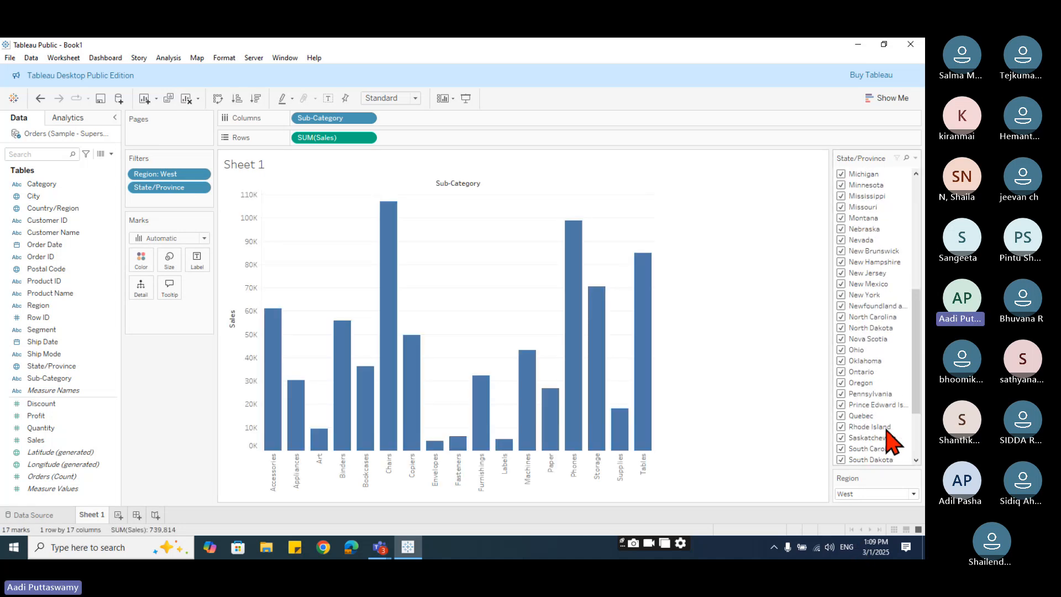
pyautogui.scroll(-3, 890, 439)
pyautogui.click(871, 493)
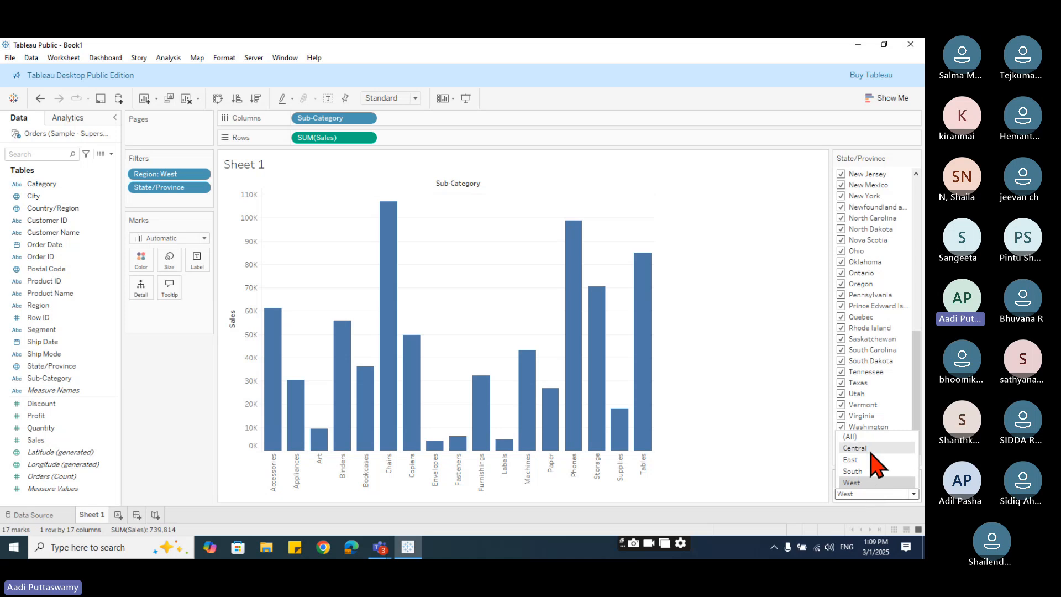
pyautogui.click(871, 450)
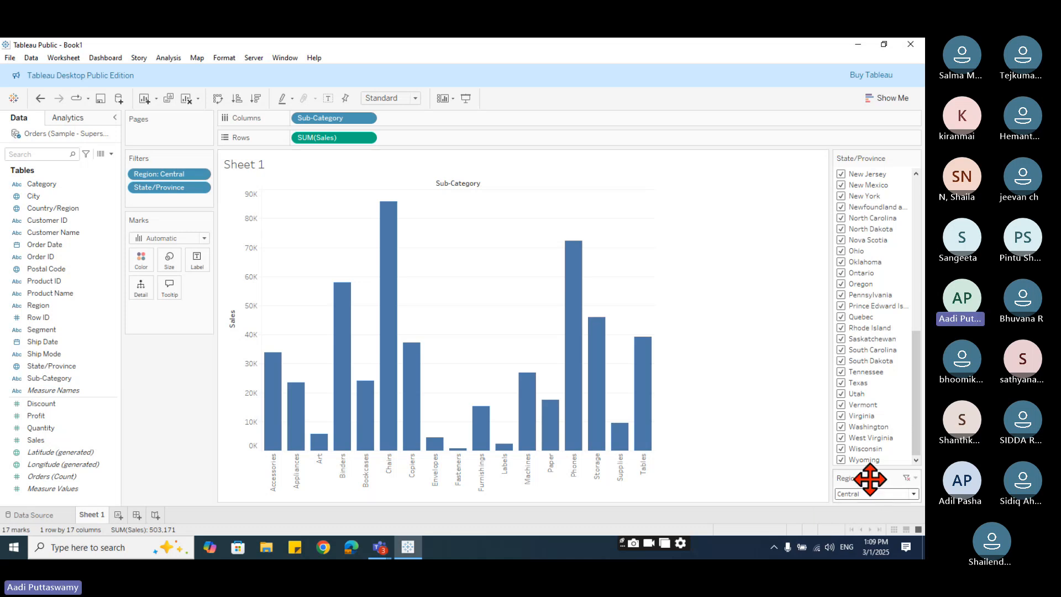
pyautogui.moveTo(848, 153); pyautogui.dragTo(875, 285)
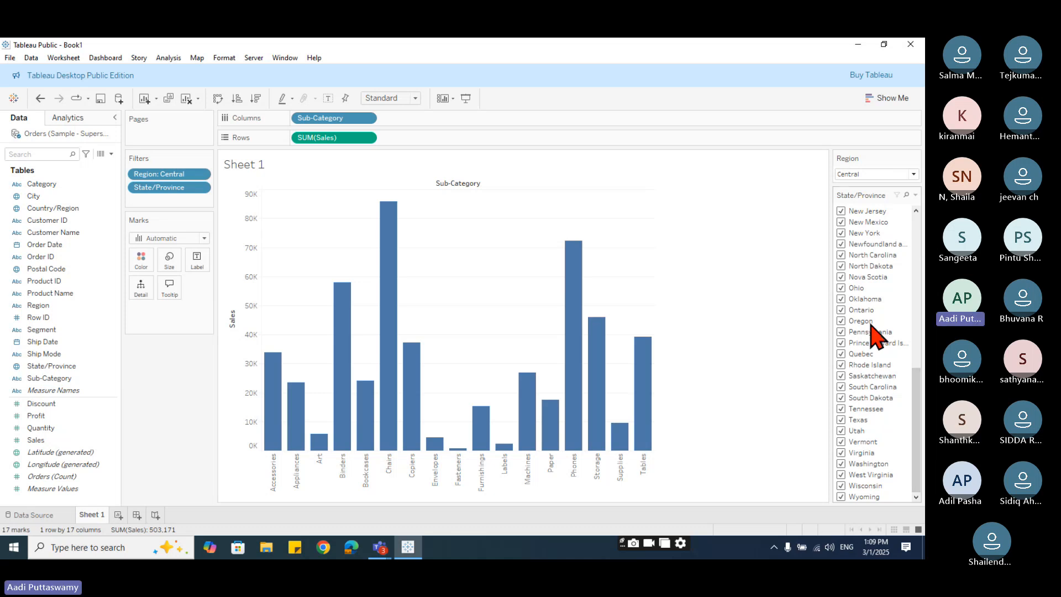
# Choose Central again in the Region filter, and exclude and re-include New Jersey in the State/Province filter.
pyautogui.click(877, 174)
pyautogui.click(877, 175)
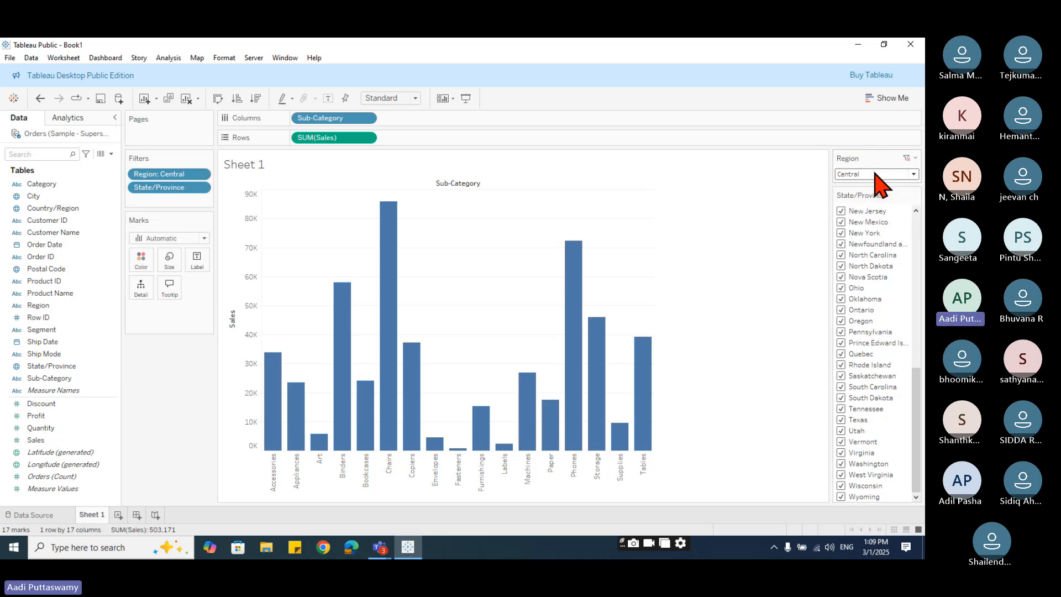
pyautogui.click(877, 174)
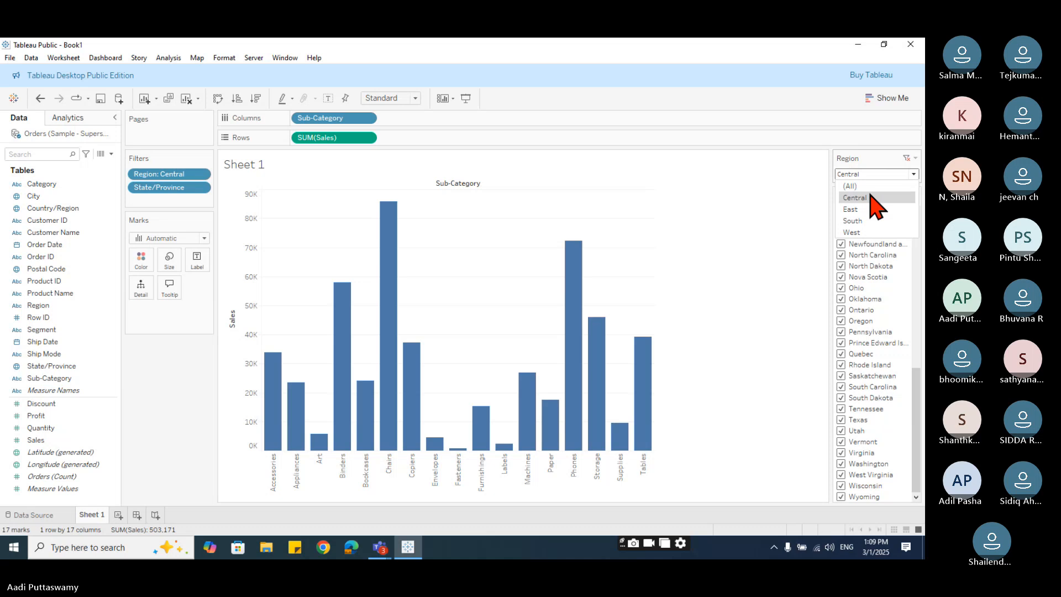
pyautogui.click(870, 197)
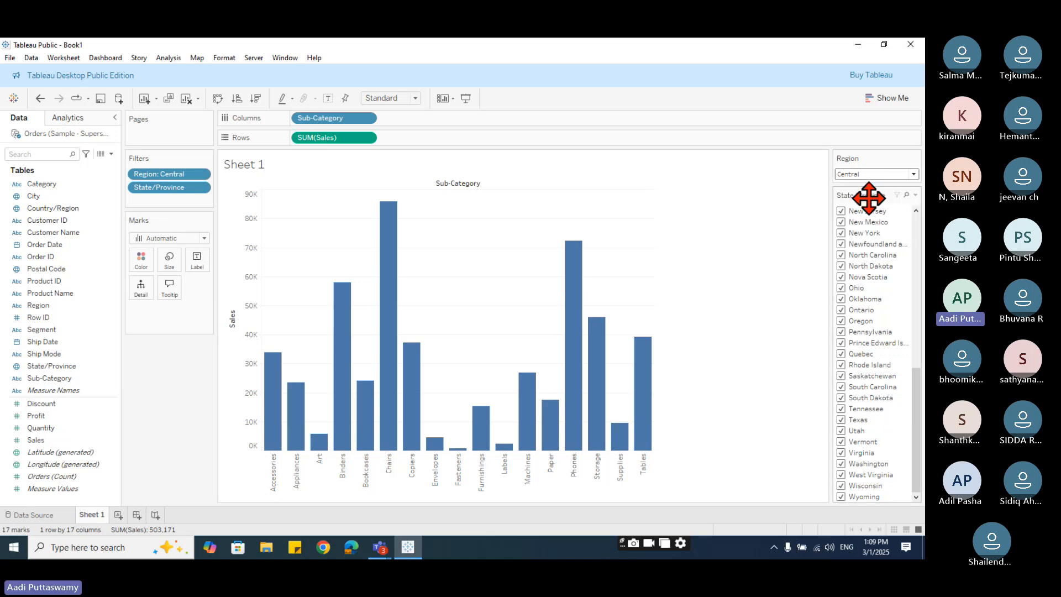
pyautogui.click(841, 212)
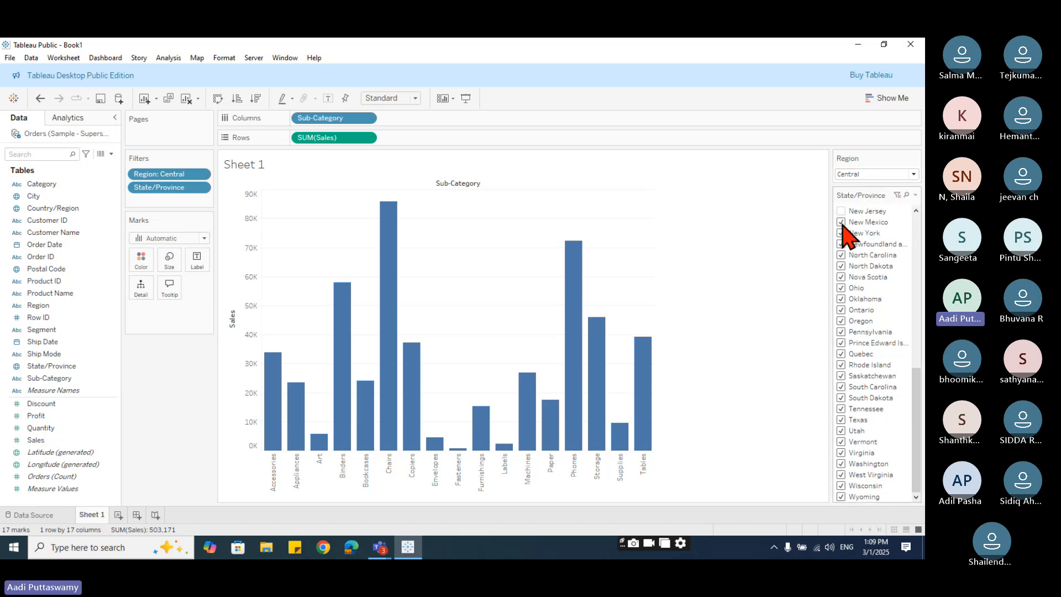
pyautogui.click(842, 211)
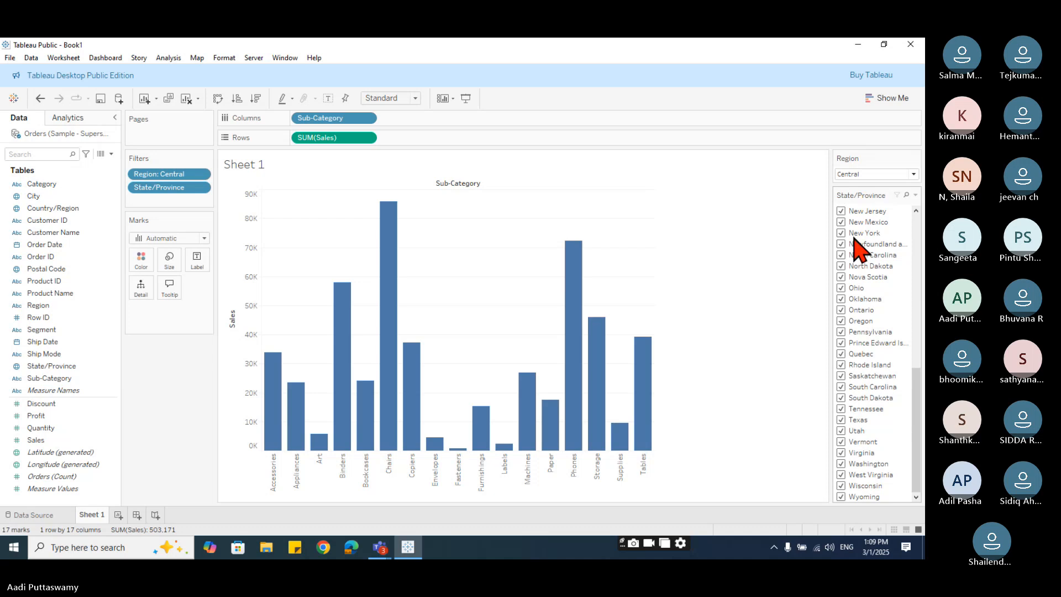
# Deselect all states in the State/Province filter.
pyautogui.scroll(10, 857, 243)
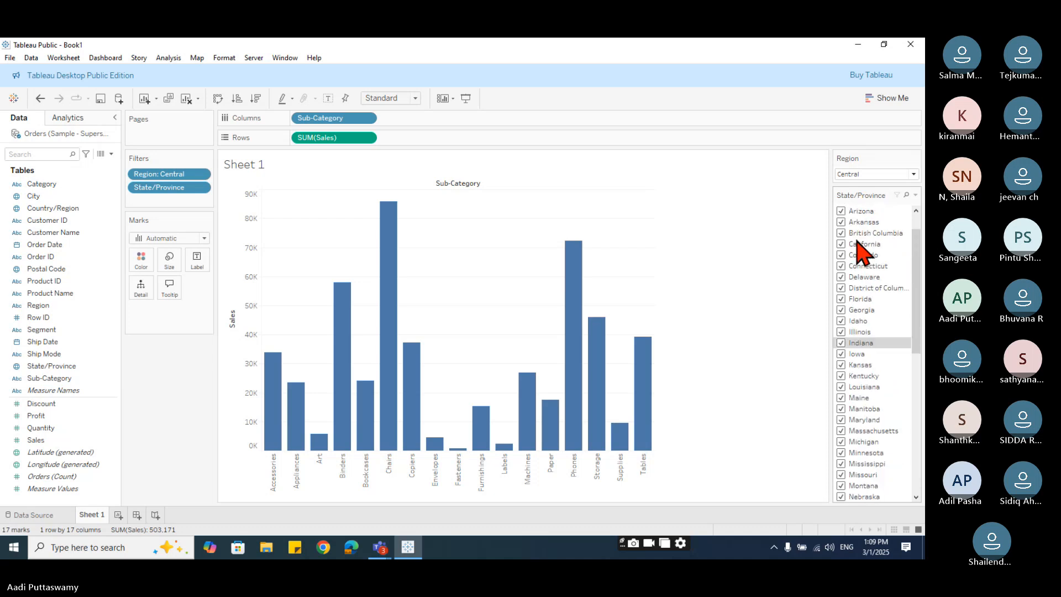
pyautogui.scroll(1, 854, 243)
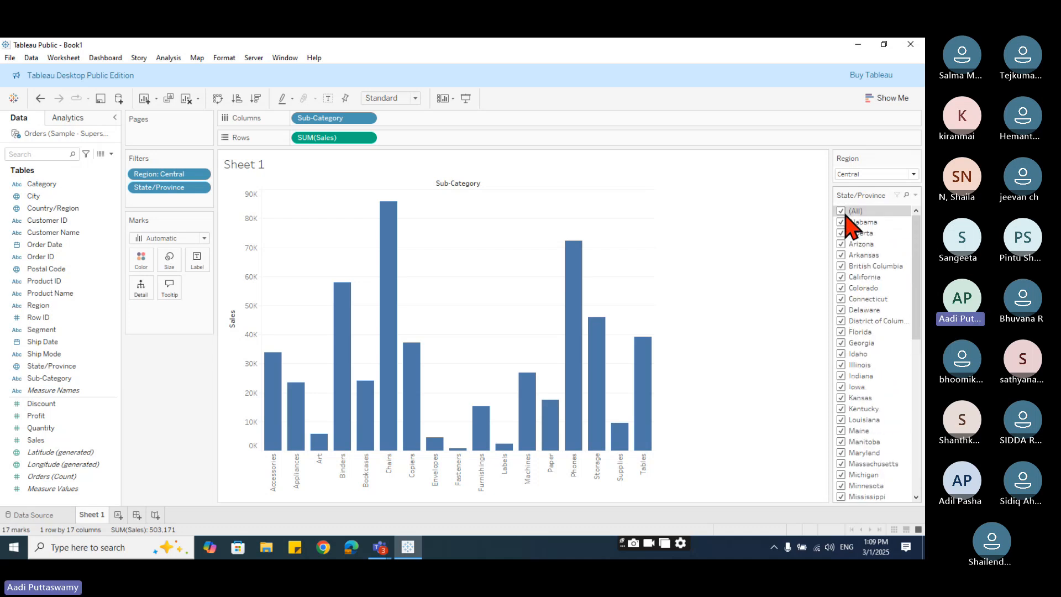
pyautogui.click(842, 211)
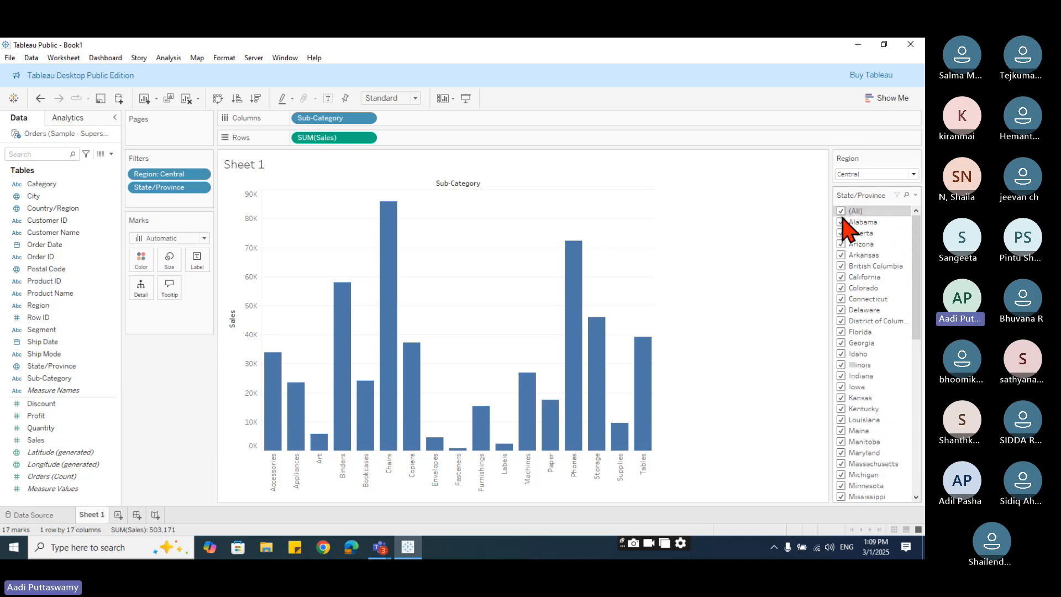
pyautogui.click(842, 378)
pyautogui.click(842, 377)
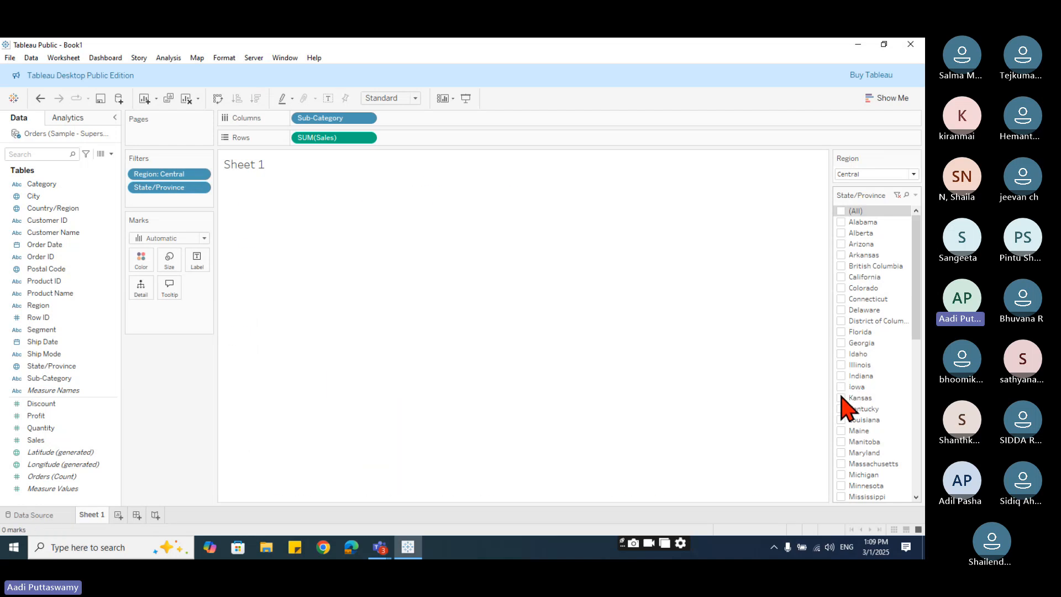
# Select District of Columbia and Louisiana in the State/Province filter.
pyautogui.click(842, 397)
pyautogui.click(842, 398)
pyautogui.click(842, 322)
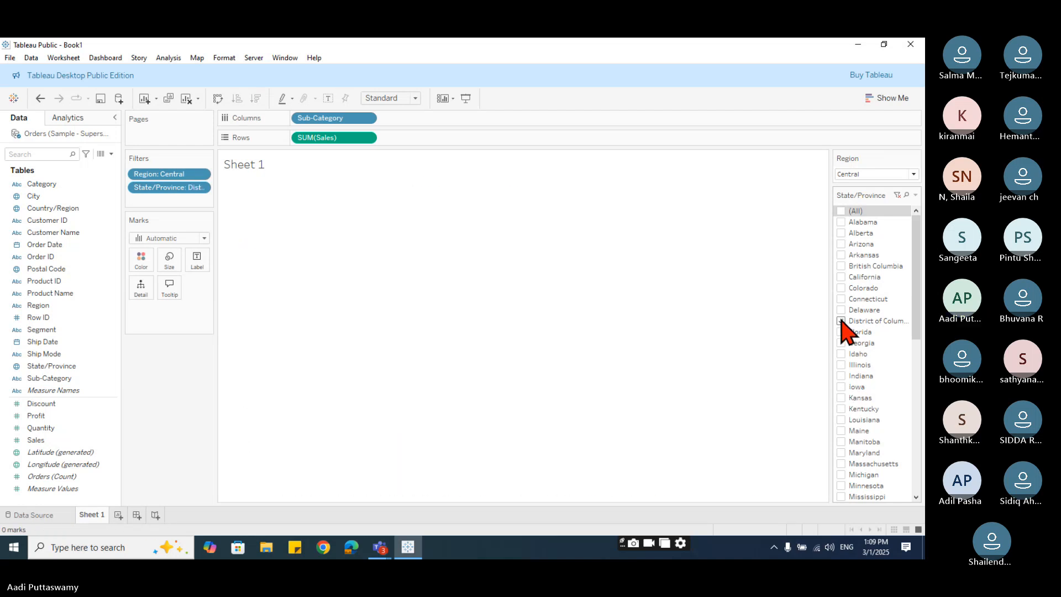
pyautogui.scroll(-3, 859, 332)
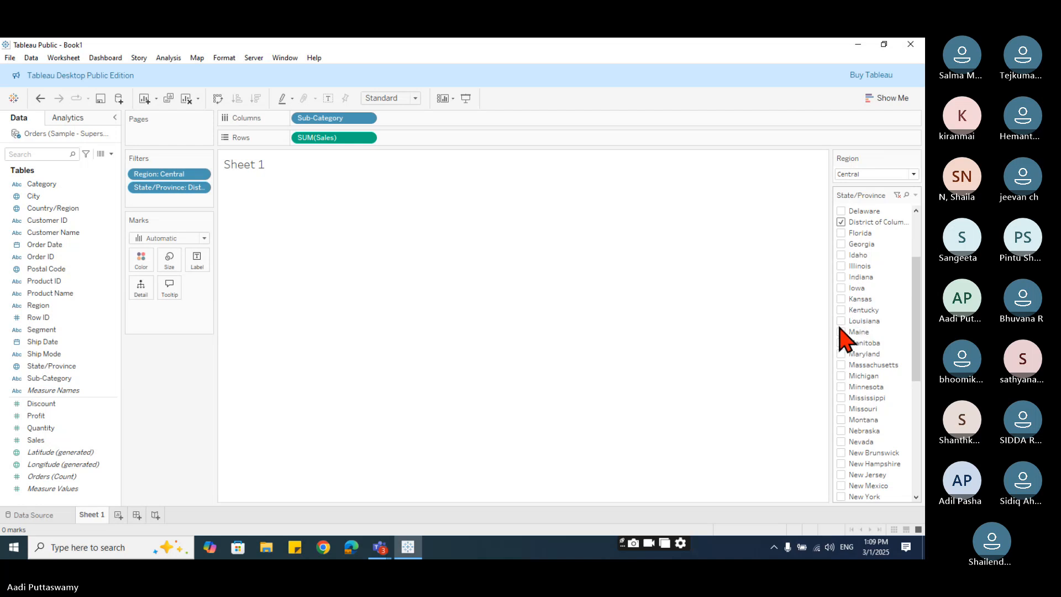
pyautogui.click(842, 322)
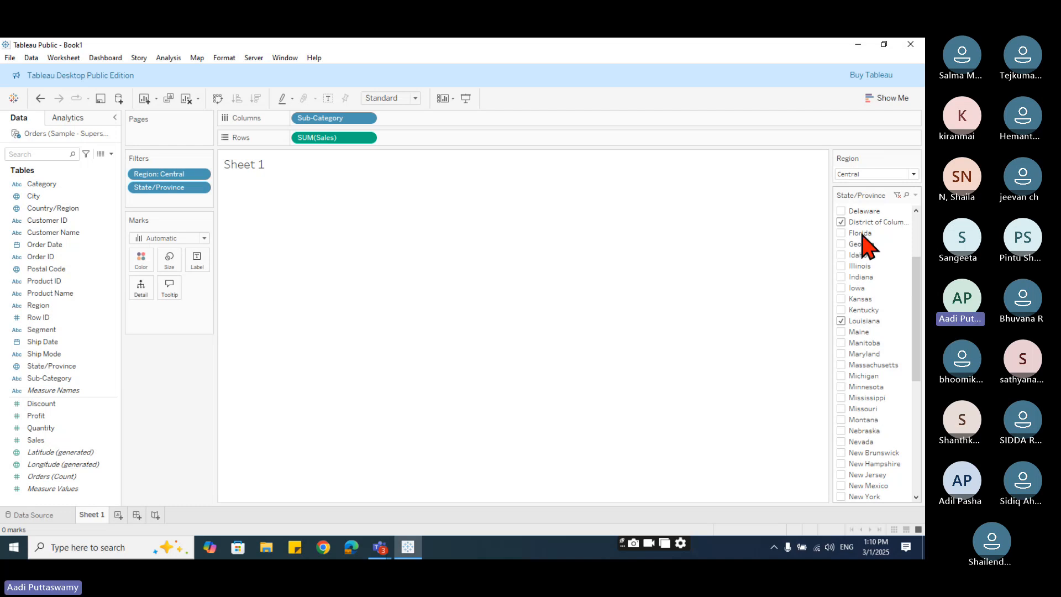
# Replace the State/Province filter selection with Michigan, Minnesota and Nevada.
pyautogui.click(842, 222)
pyautogui.click(841, 321)
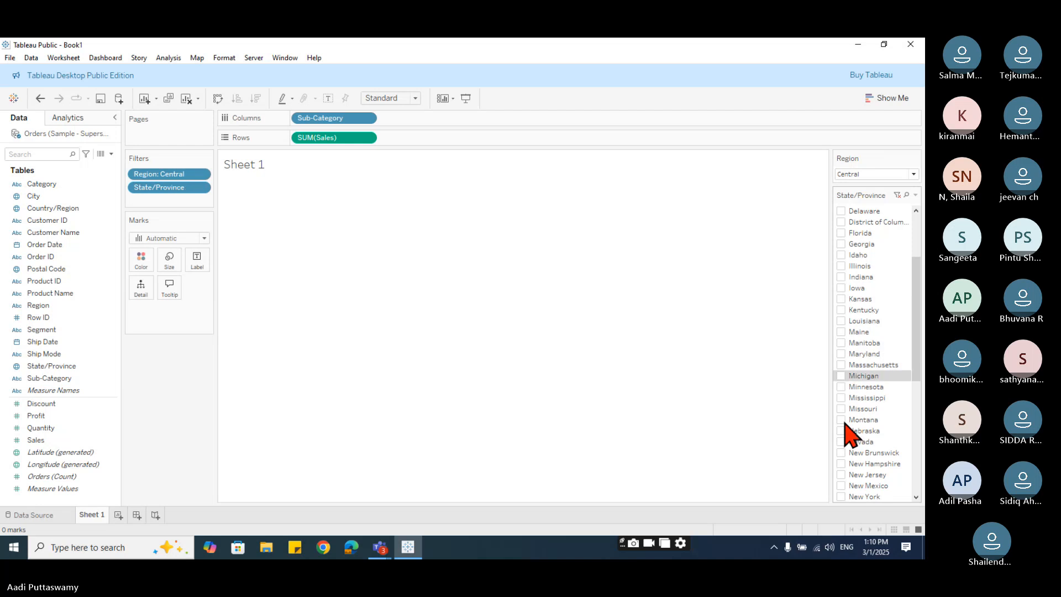
pyautogui.click(841, 442)
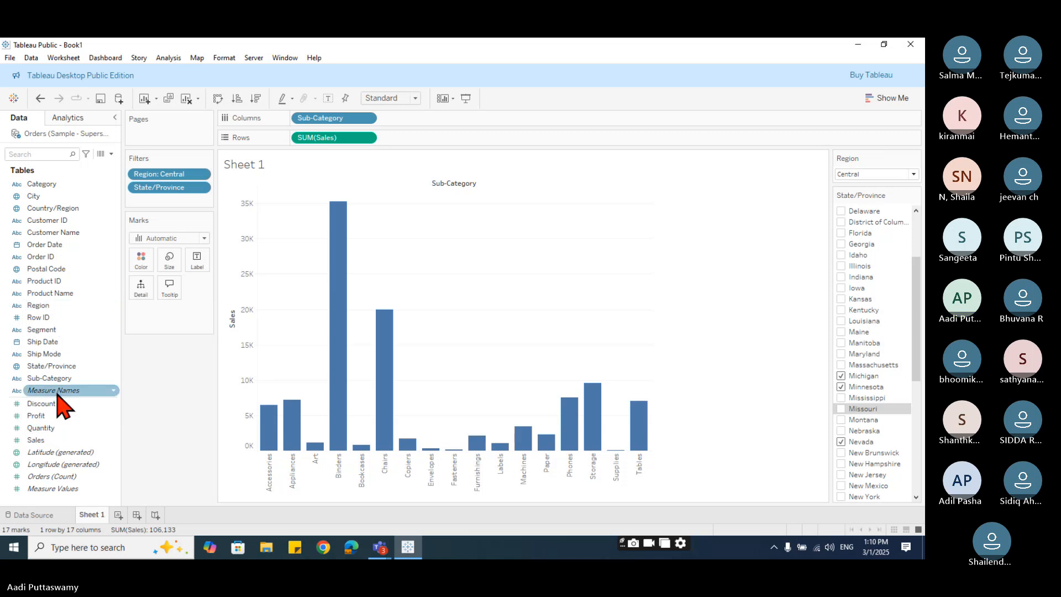
# Create a hierarchy named Lcation from Region, add State/Province beneath Region, and collapse it.
pyautogui.rightClick(45, 306)
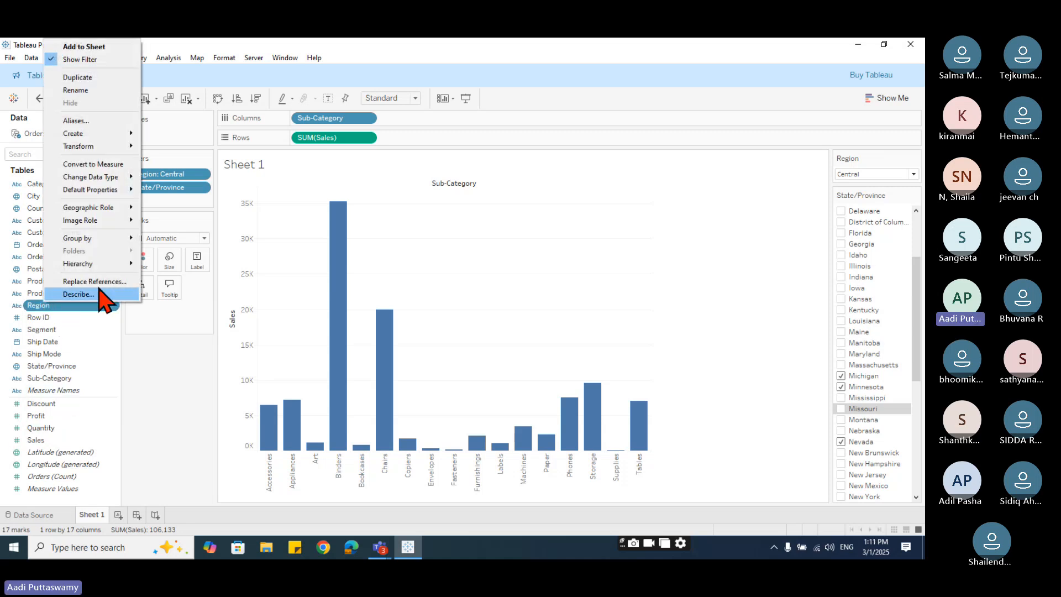
pyautogui.moveTo(78, 264)
pyautogui.click(162, 266)
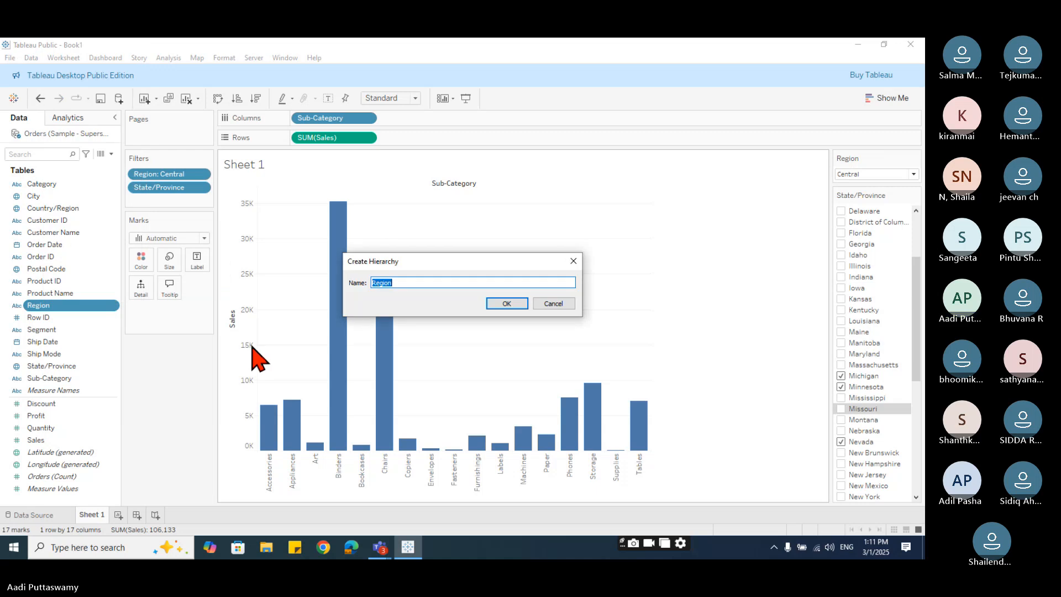
pyautogui.write('Lcation')
pyautogui.press('Return')
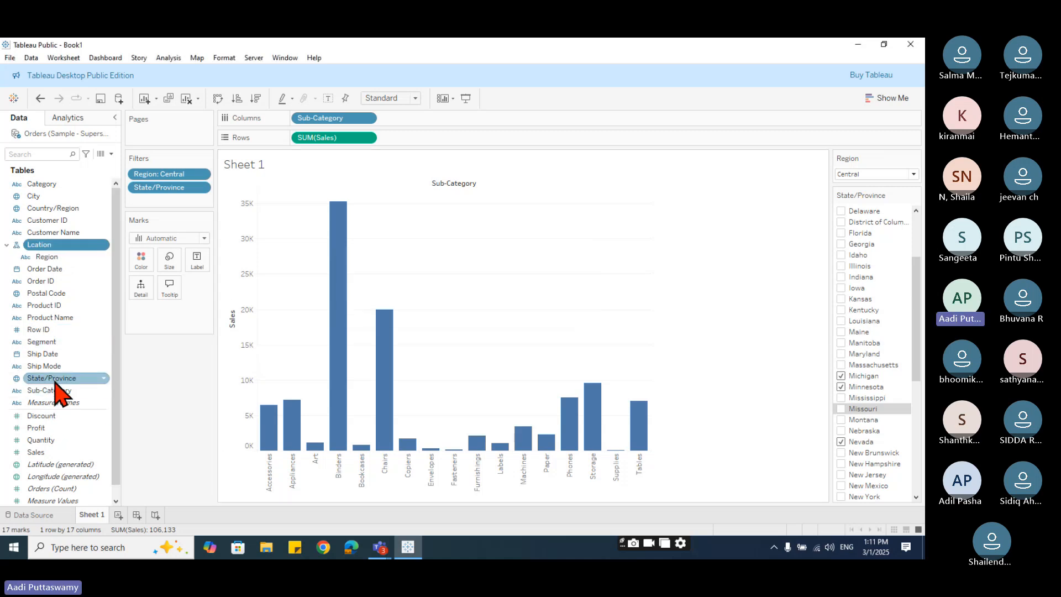
pyautogui.moveTo(66, 379); pyautogui.dragTo(71, 271)
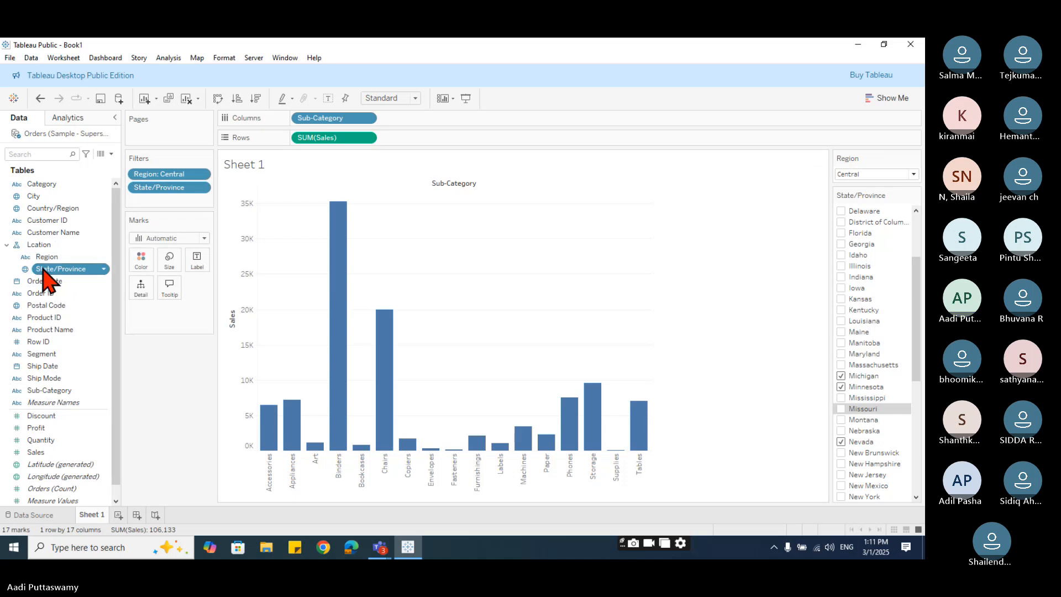
pyautogui.click(7, 245)
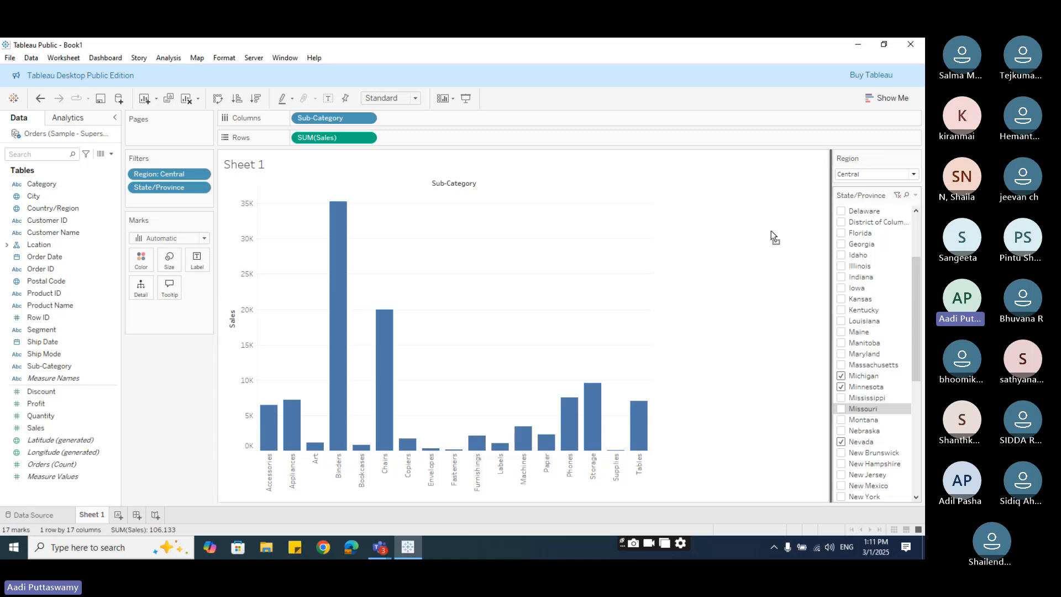
# Hide the State/Province filter card and remove the State/Province filter from the sheet.
pyautogui.click(916, 196)
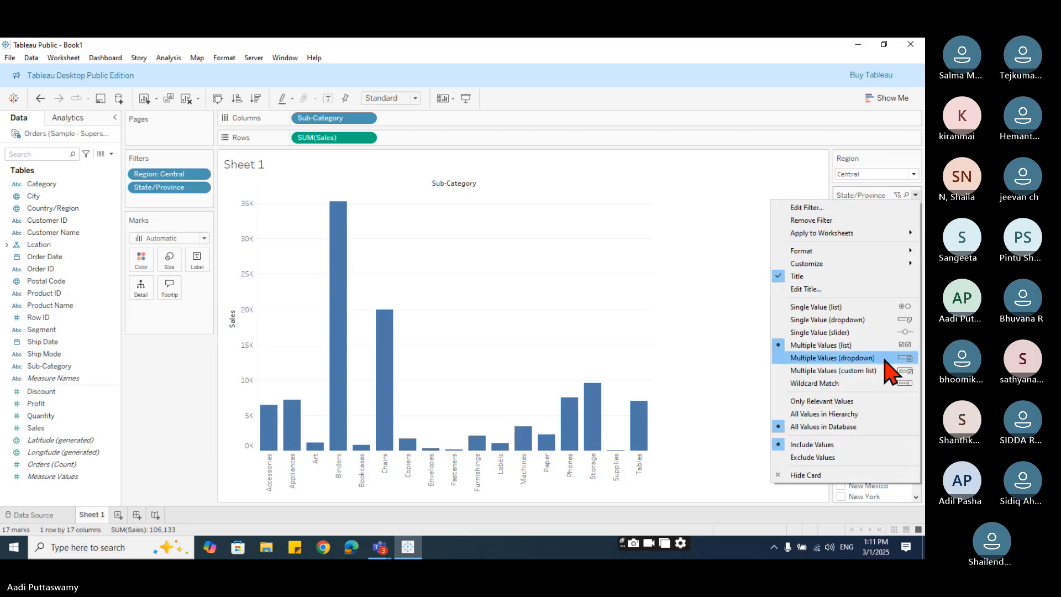
pyautogui.click(832, 477)
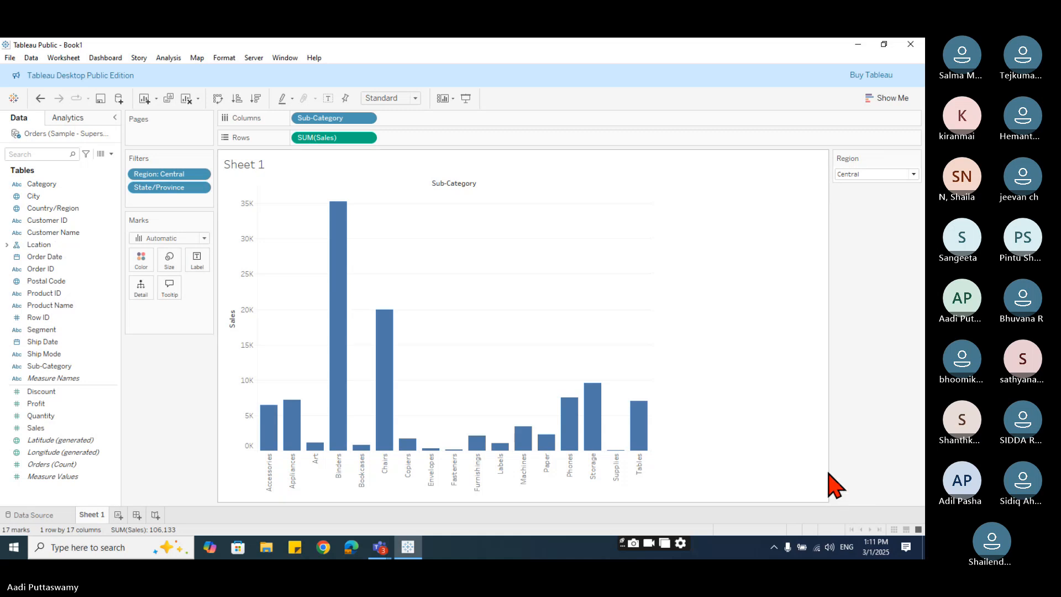
pyautogui.click(201, 188)
pyautogui.click(194, 218)
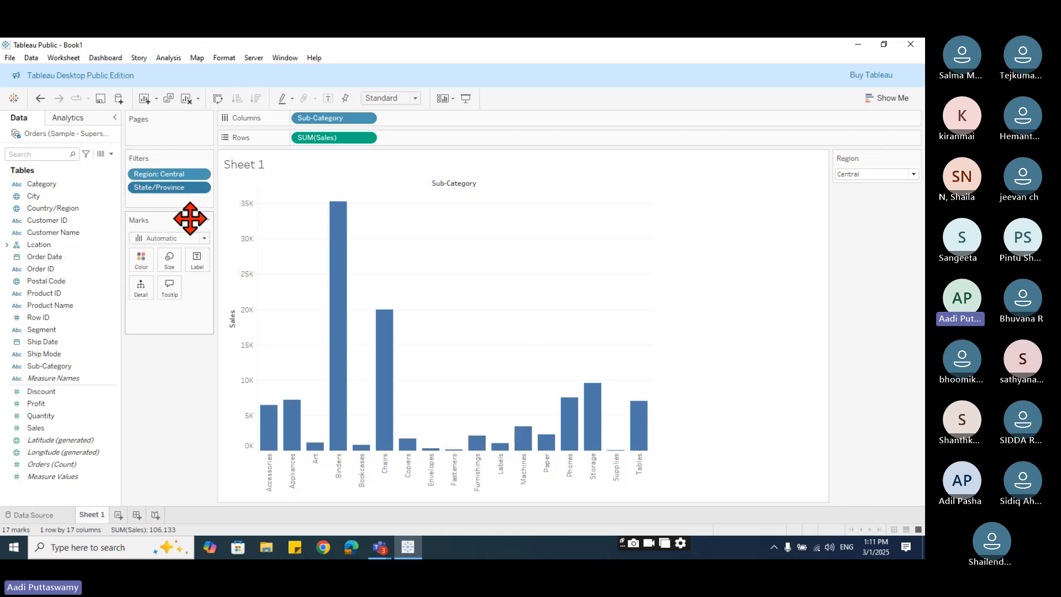
pyautogui.click(201, 188)
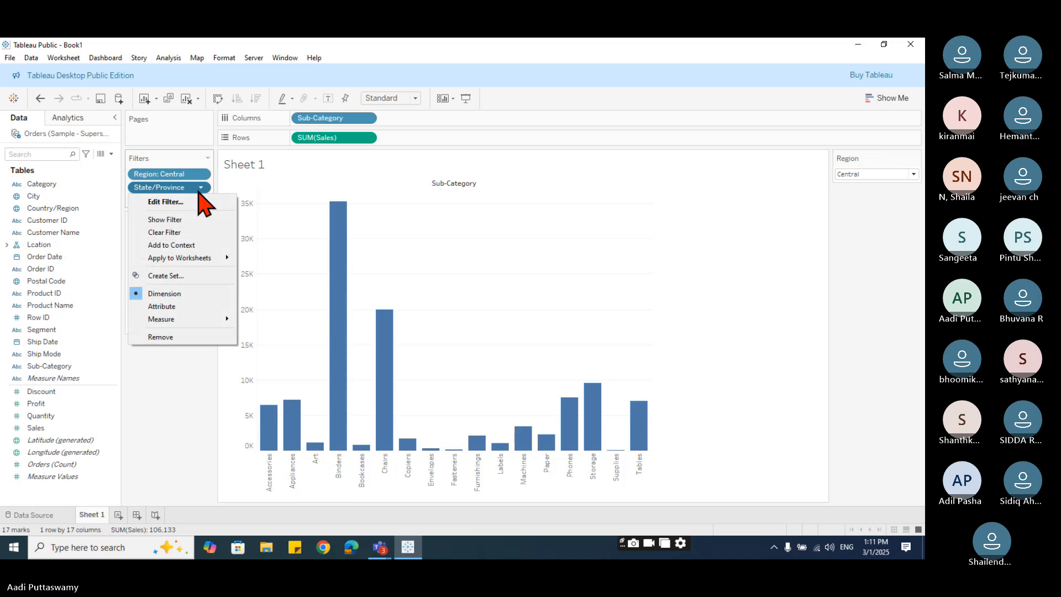
pyautogui.moveTo(150, 188); pyautogui.dragTo(166, 471)
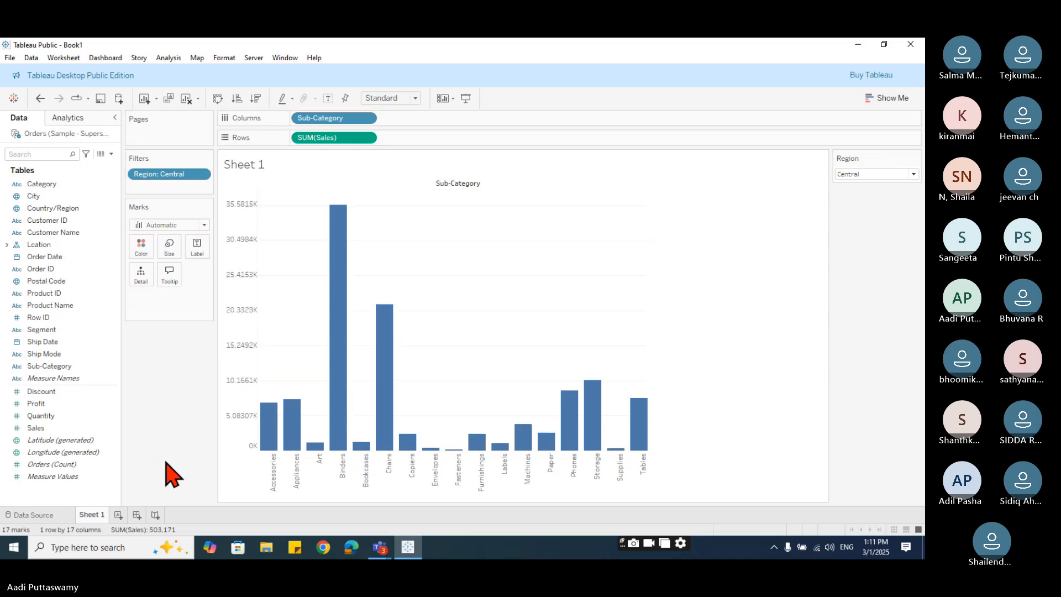
pyautogui.moveTo(61, 349); pyautogui.dragTo(165, 201)
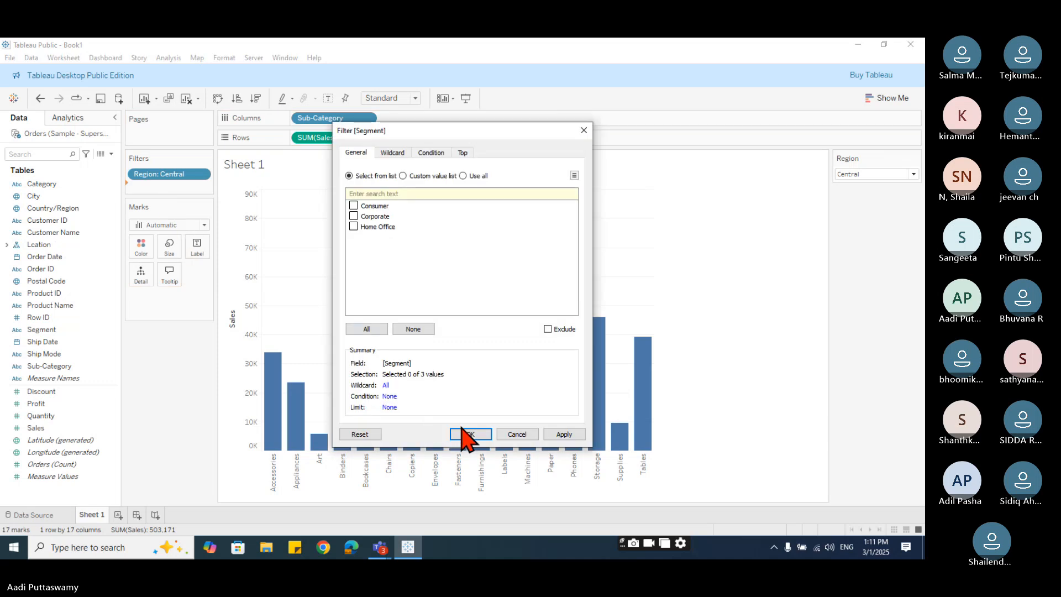
pyautogui.click(366, 329)
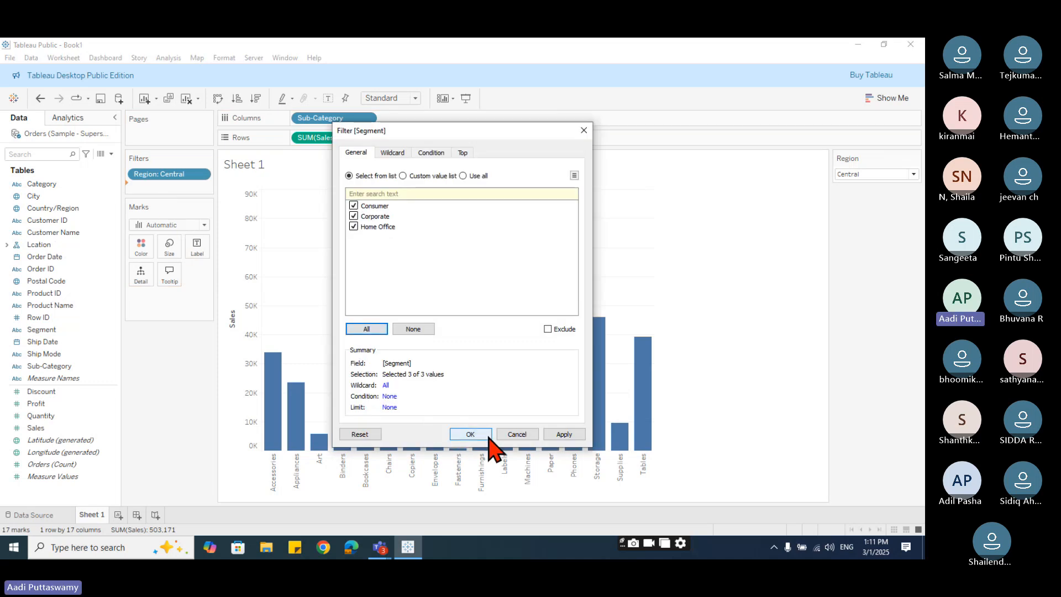
pyautogui.click(472, 436)
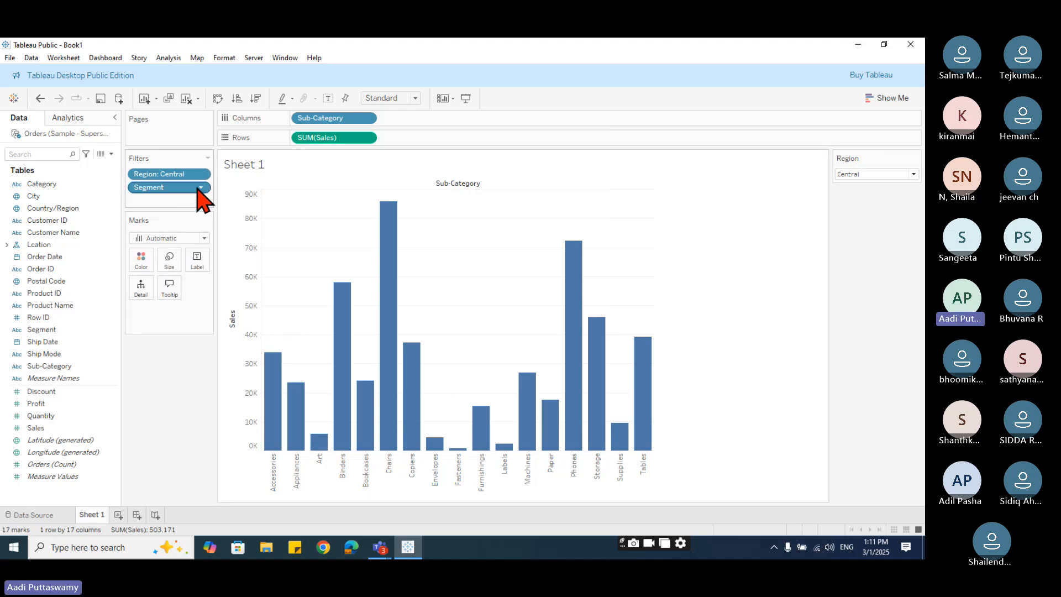
pyautogui.moveTo(201, 188); pyautogui.dragTo(209, 427)
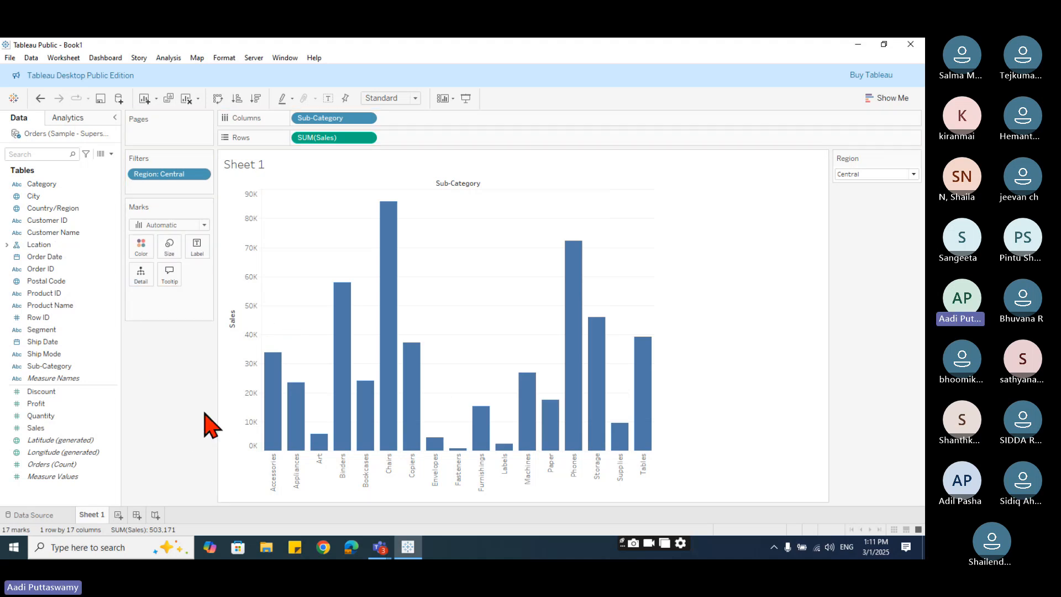
# Filter the sheet by State/Province from the Lcation hierarchy, with all listed values selected.
pyautogui.click(66, 378)
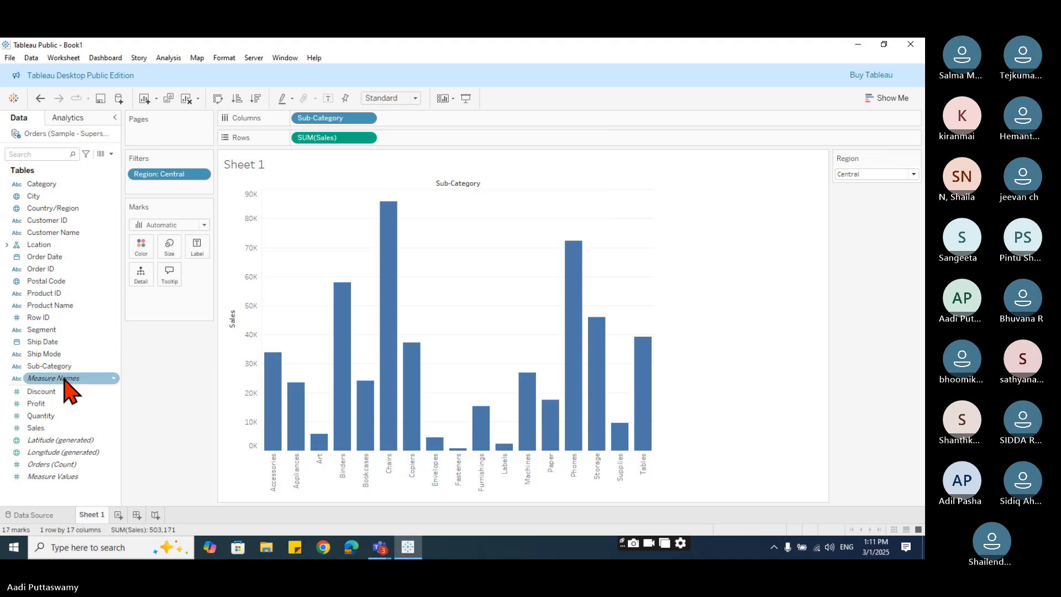
pyautogui.click(6, 245)
pyautogui.moveTo(58, 268); pyautogui.dragTo(159, 189)
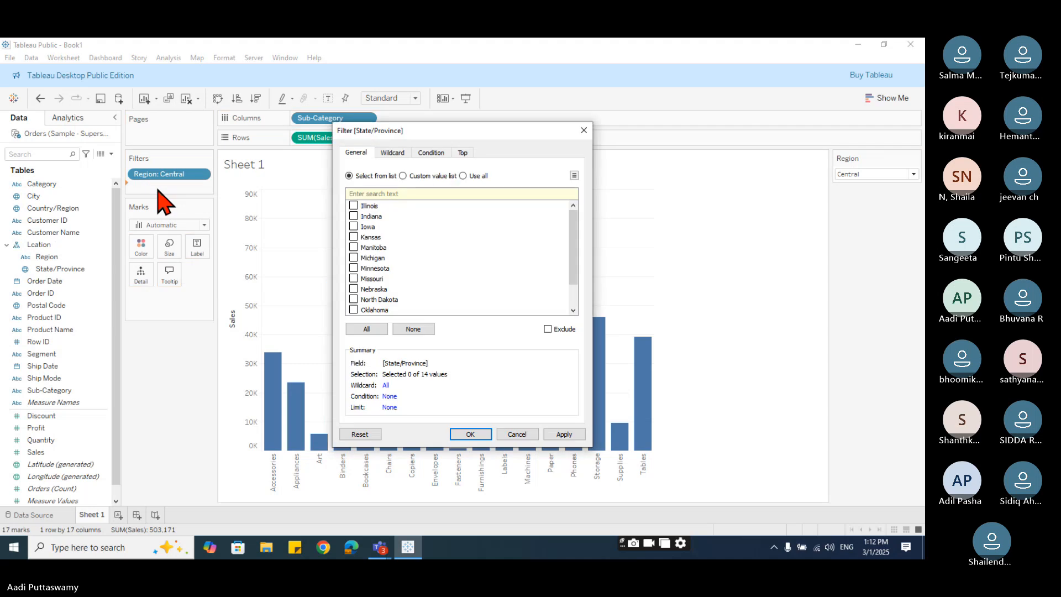
pyautogui.click(374, 329)
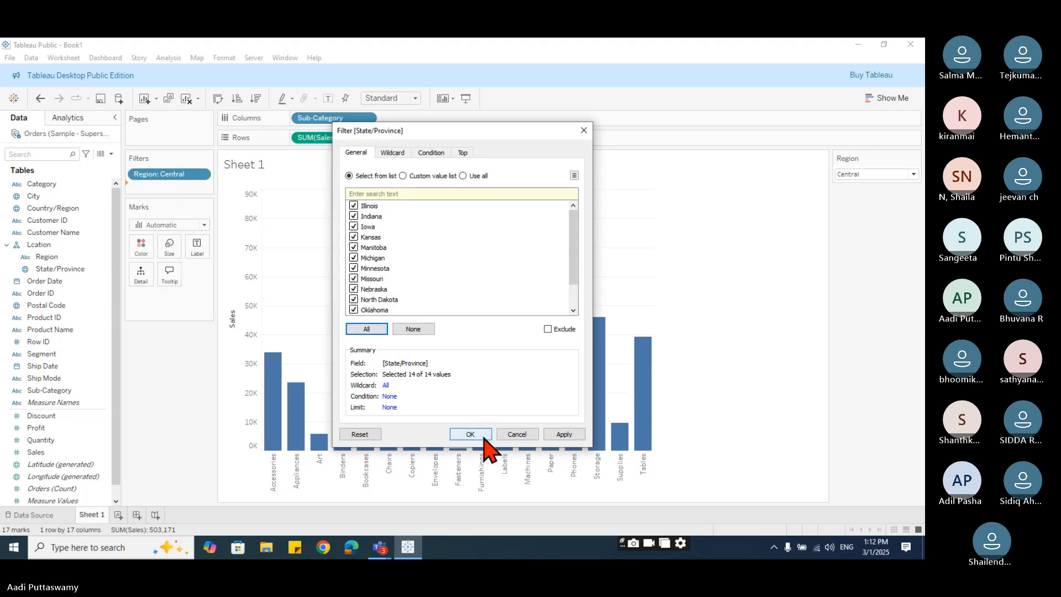
pyautogui.click(481, 435)
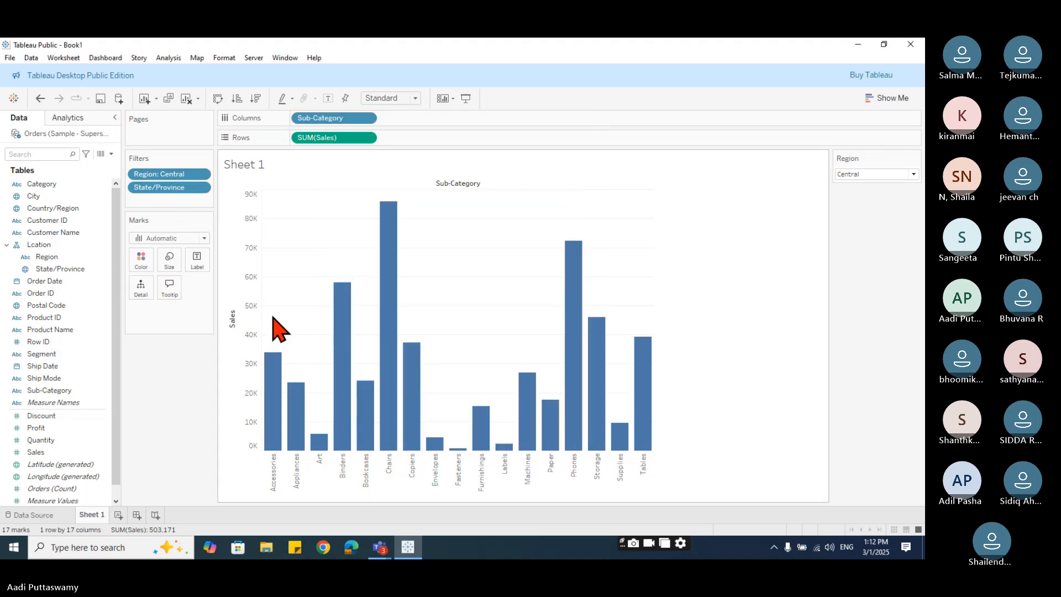
# Show the State/Province filter card and place it below the Region filter card.
pyautogui.click(202, 188)
pyautogui.click(193, 219)
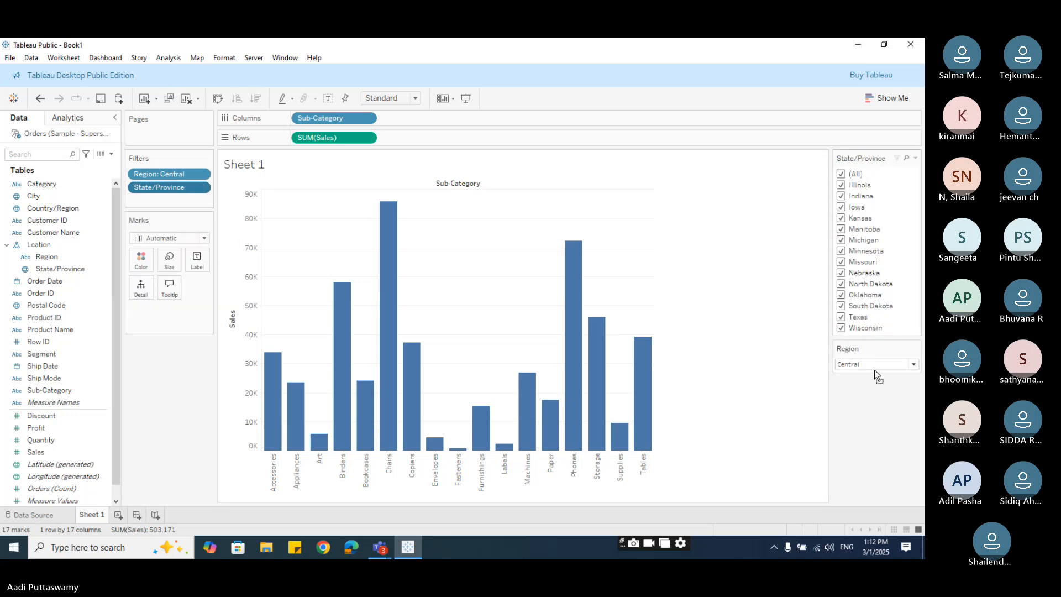
pyautogui.moveTo(875, 370); pyautogui.dragTo(874, 383)
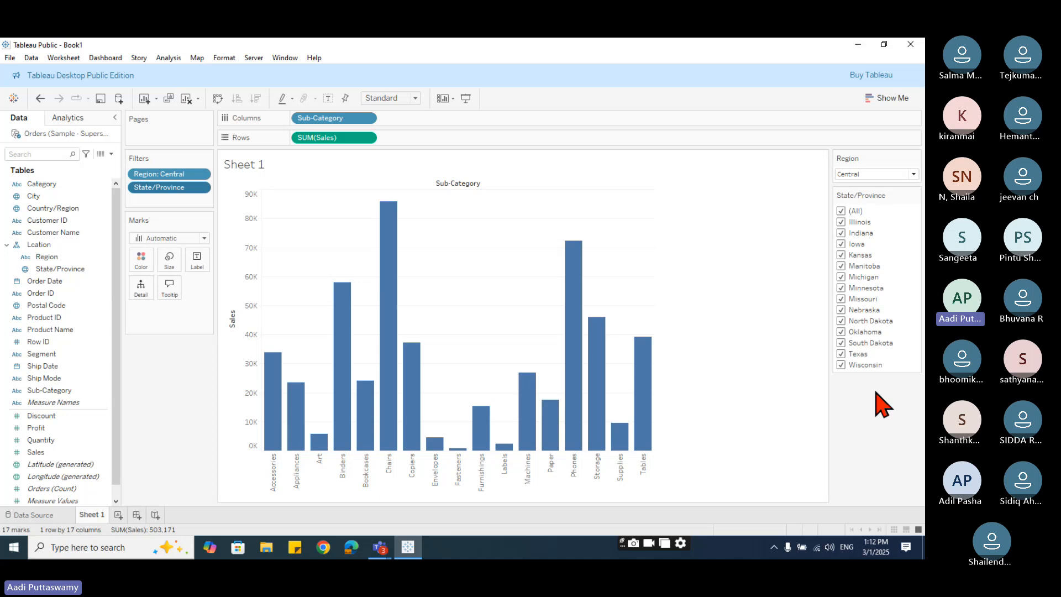
# Limit the State/Province filter to Iowa, Kansas, Minnesota, North Dakota, South Dakota and Texas.
pyautogui.click(841, 211)
pyautogui.click(841, 244)
pyautogui.click(841, 255)
pyautogui.click(841, 288)
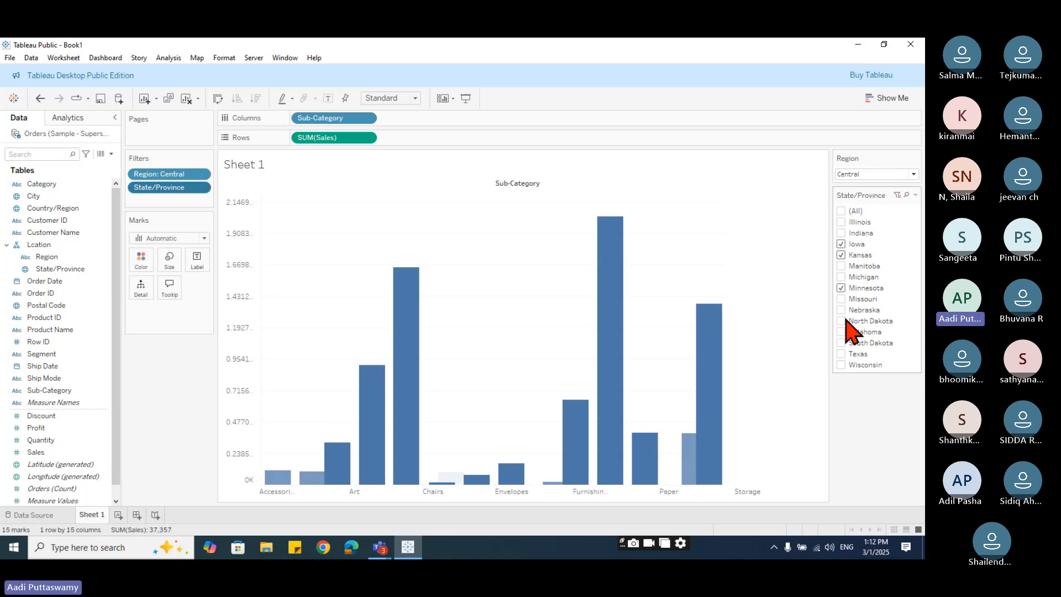
pyautogui.click(842, 321)
pyautogui.click(841, 343)
pyautogui.click(841, 353)
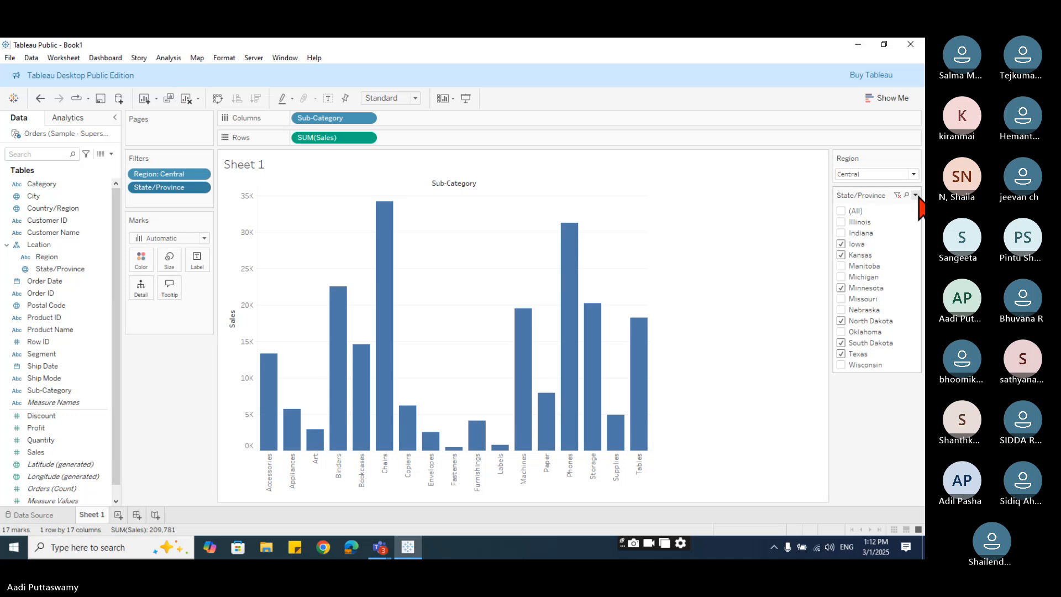
# Switch the Region filter to East, South and back to Central to compare the states listed for each.
pyautogui.click(856, 174)
pyautogui.click(857, 175)
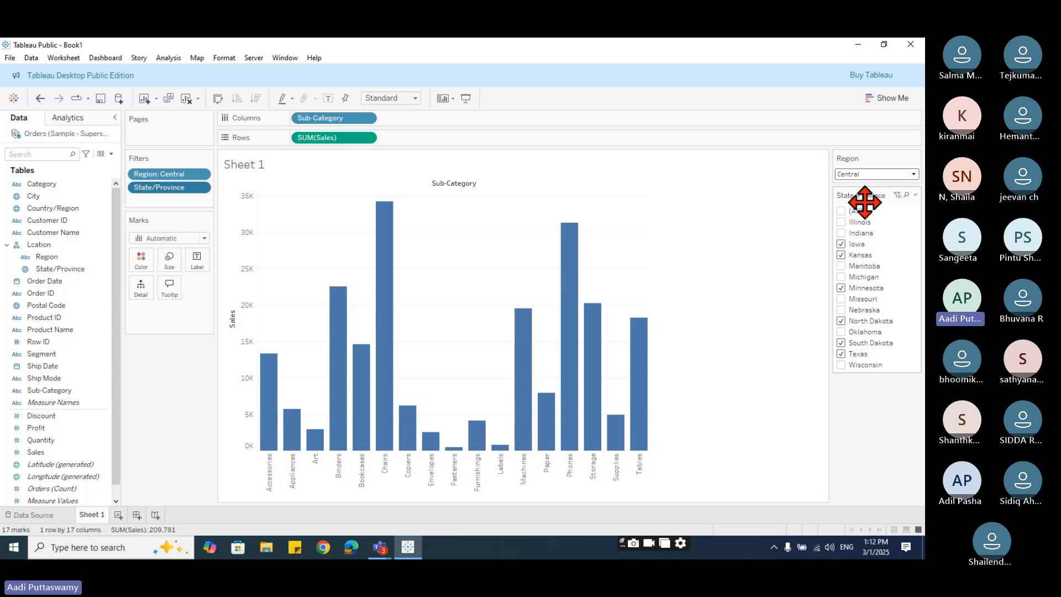
pyautogui.click(863, 176)
pyautogui.click(866, 210)
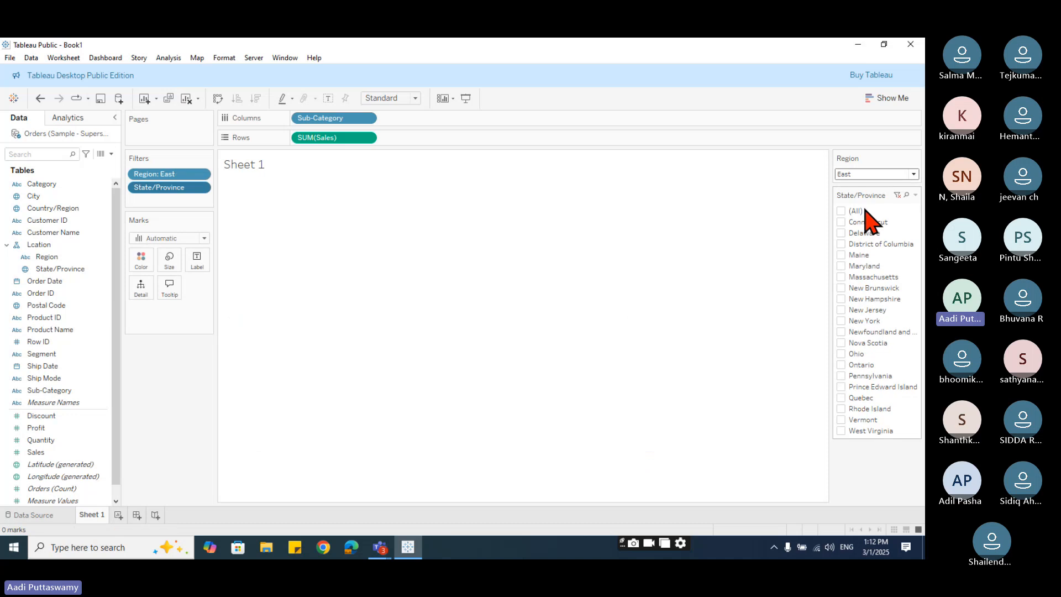
pyautogui.click(868, 174)
pyautogui.click(860, 222)
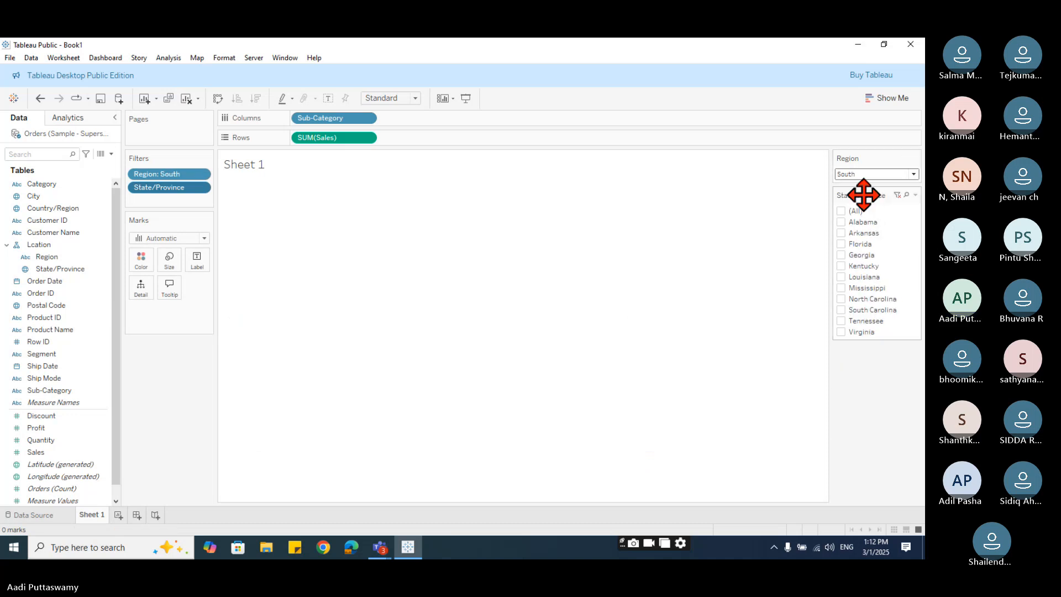
pyautogui.click(869, 175)
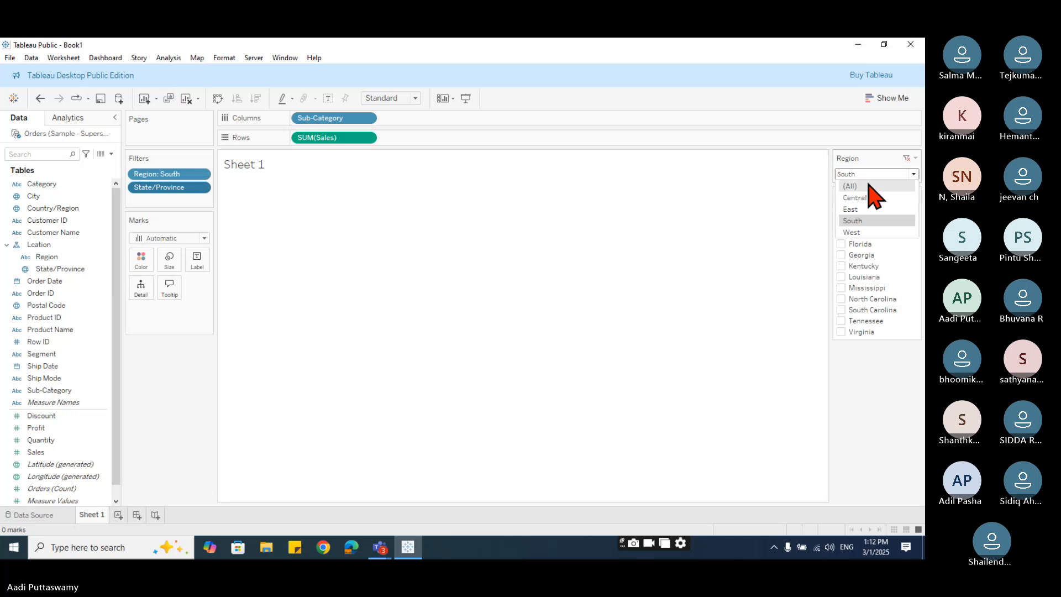
pyautogui.click(871, 198)
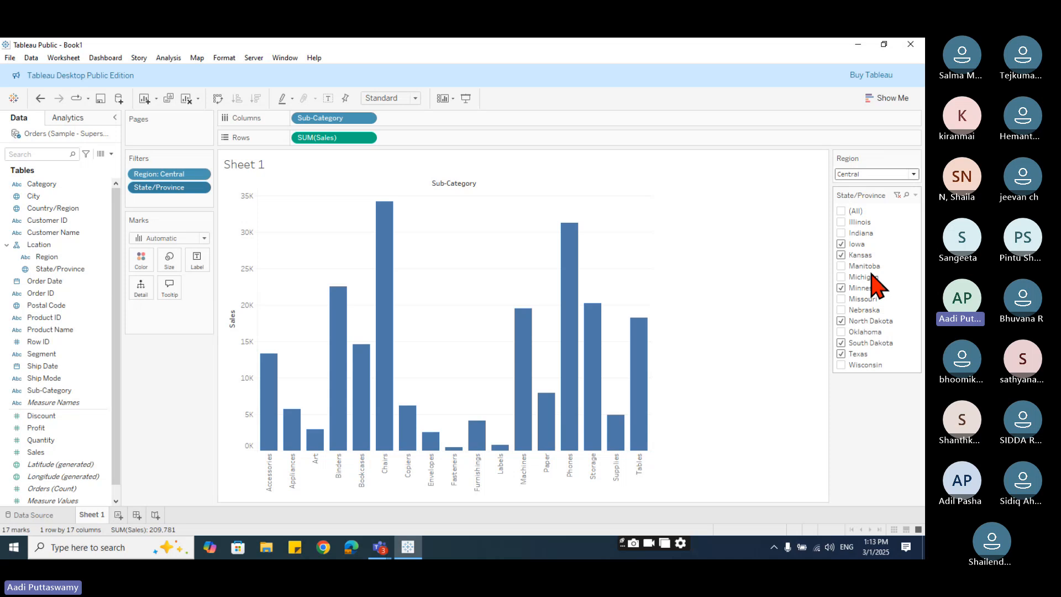
# Remove the Lcation hierarchy from the data fields.
pyautogui.rightClick(42, 246)
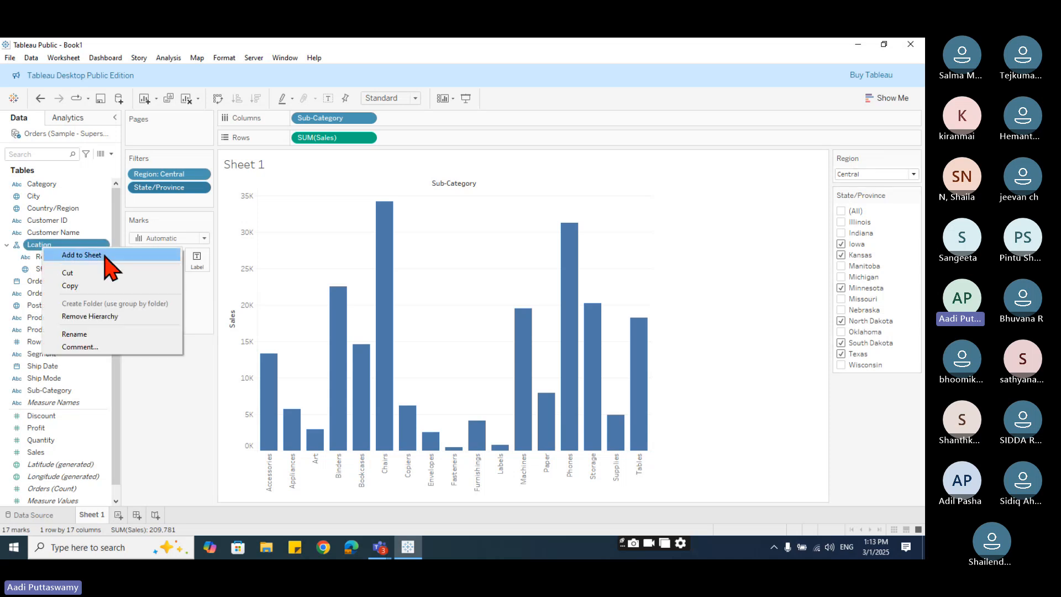
pyautogui.click(113, 317)
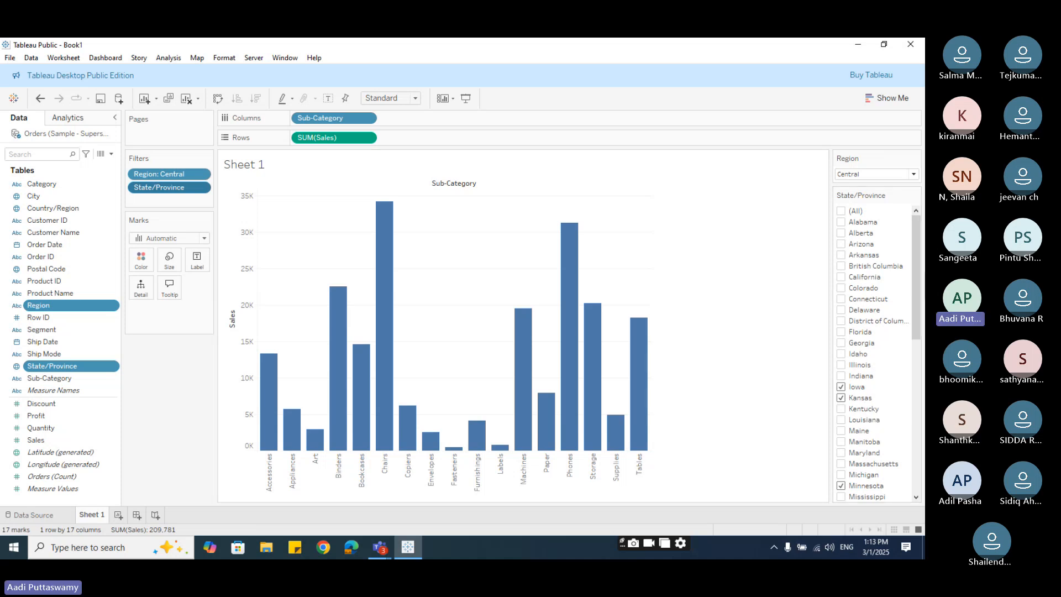
# Apply the State/Province filter to all worksheets using this data source.
pyautogui.click(916, 195)
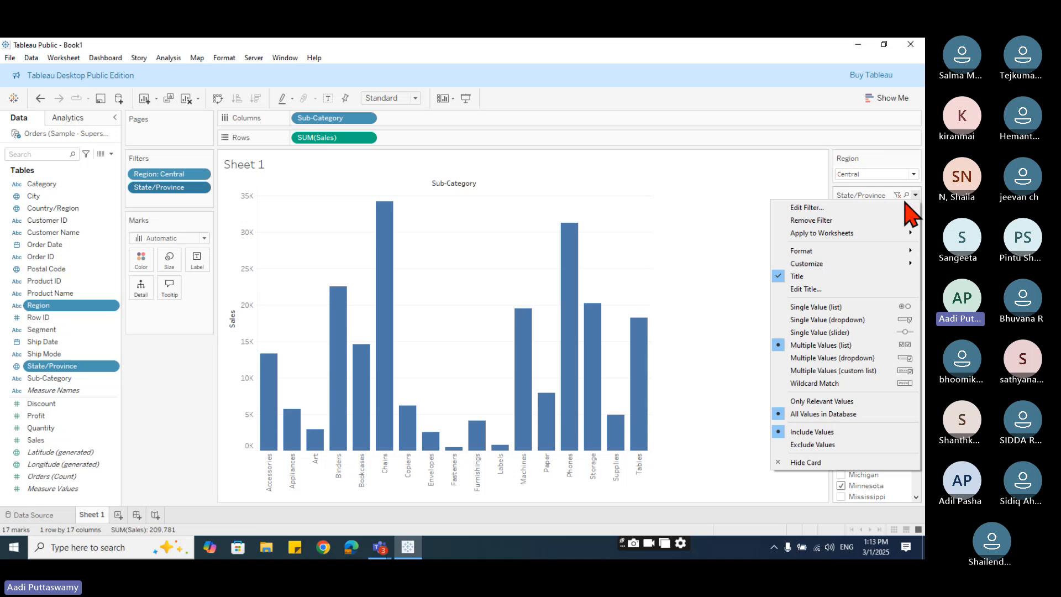
pyautogui.moveTo(869, 233)
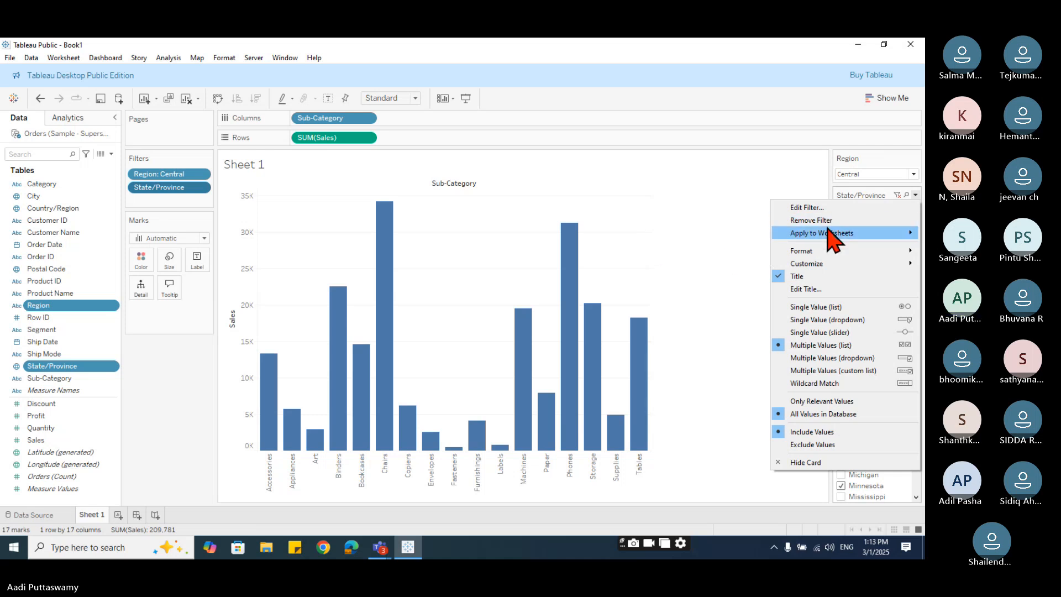
pyautogui.moveTo(832, 233)
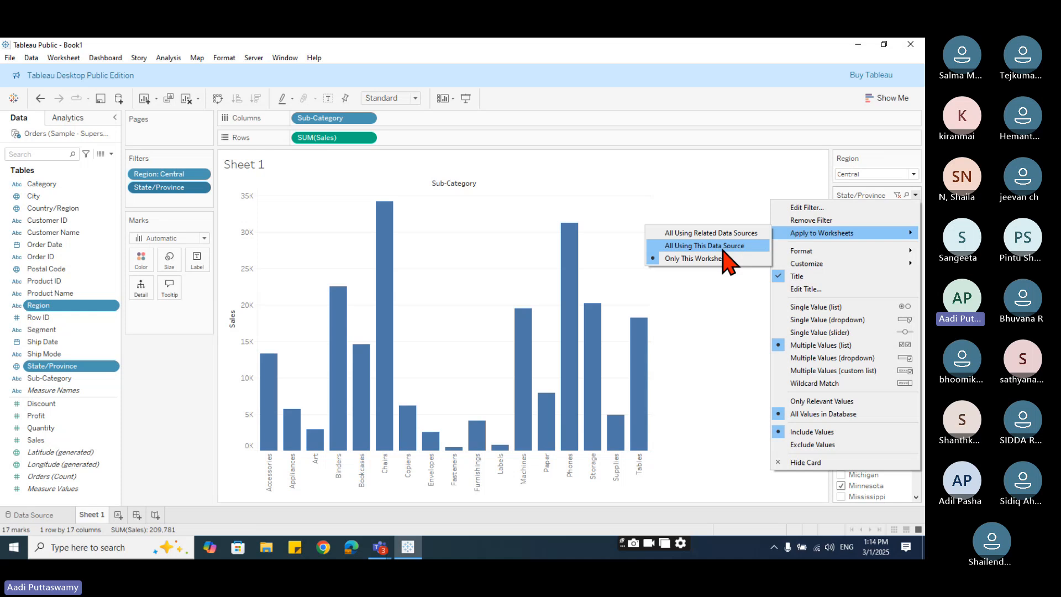
pyautogui.click(695, 259)
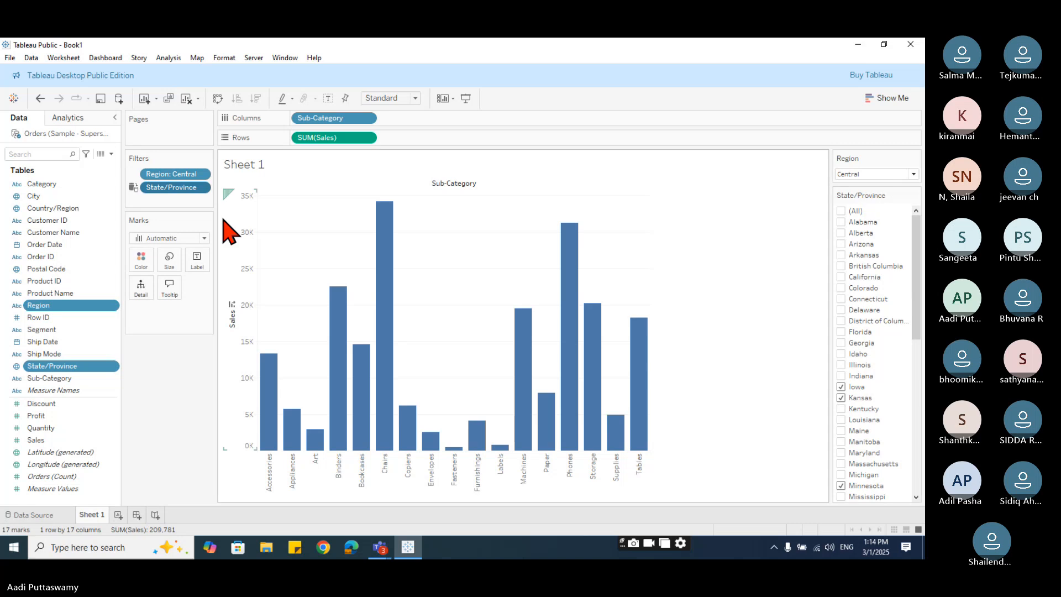
# Hide the Region filter card and look through the states listed in the State/Province filter.
pyautogui.click(202, 178)
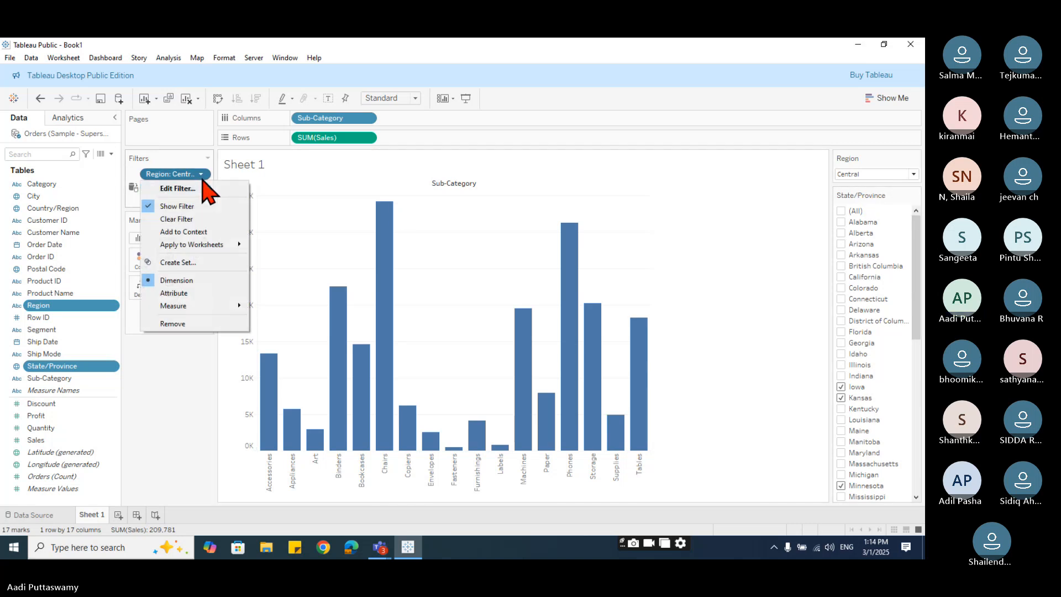
pyautogui.click(193, 206)
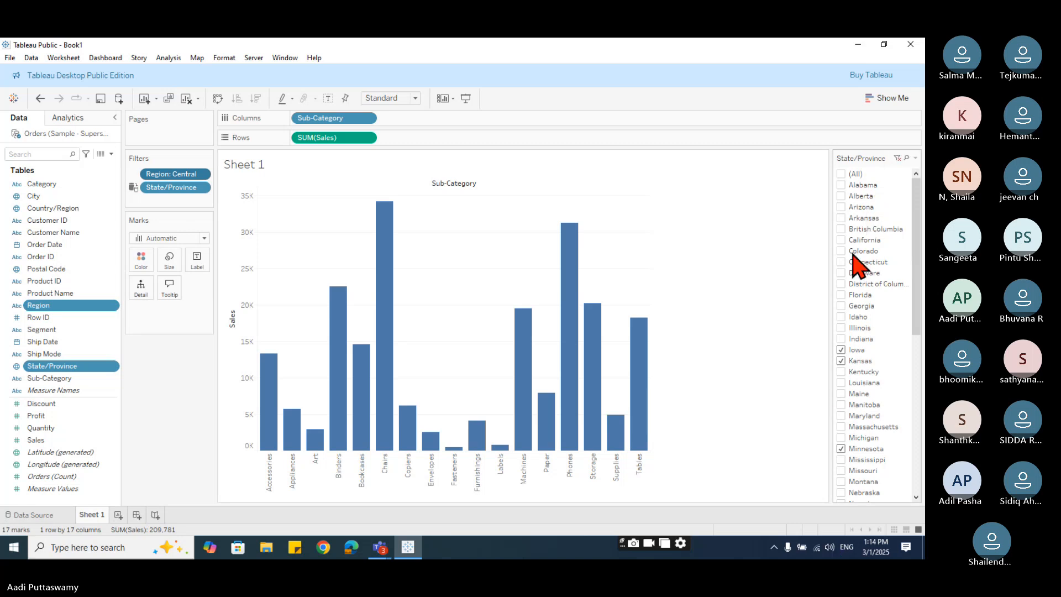
pyautogui.scroll(-8, 916, 497)
pyautogui.scroll(8, 919, 500)
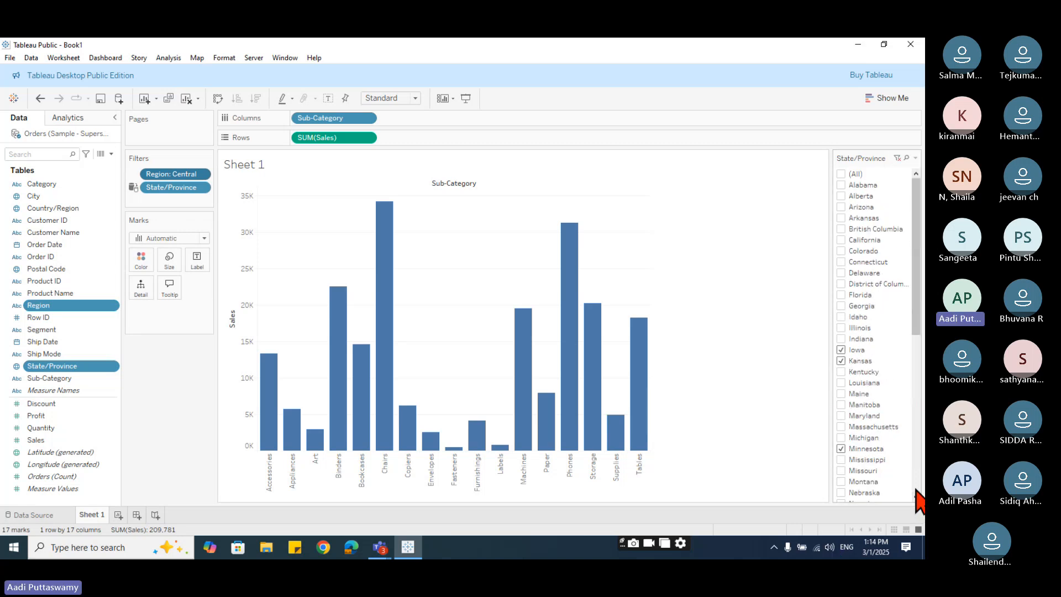
# Include all regions in the Region filter and look through the State/Province filter's list.
pyautogui.click(201, 175)
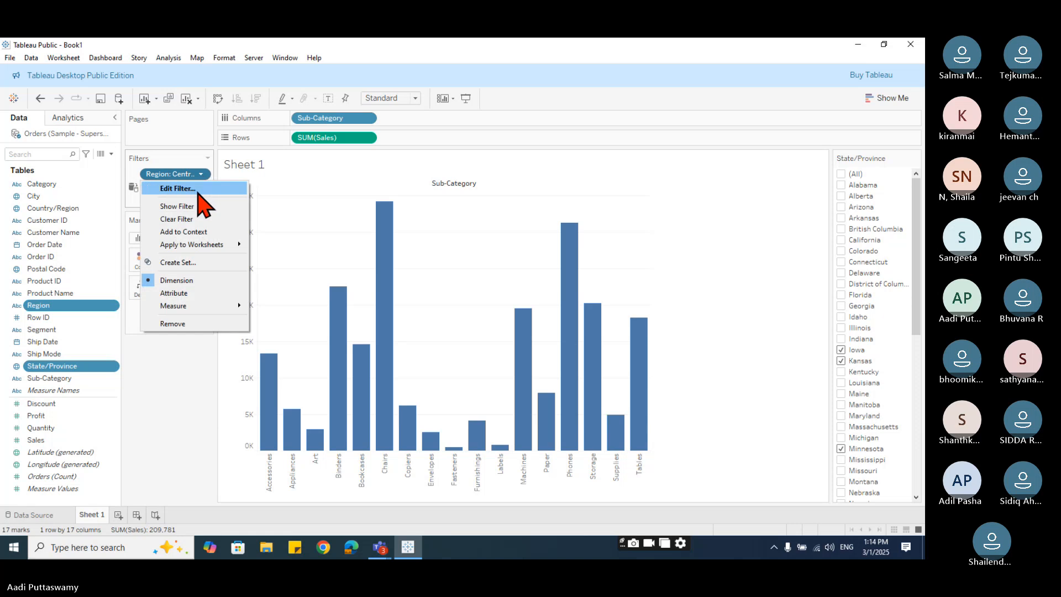
pyautogui.click(221, 187)
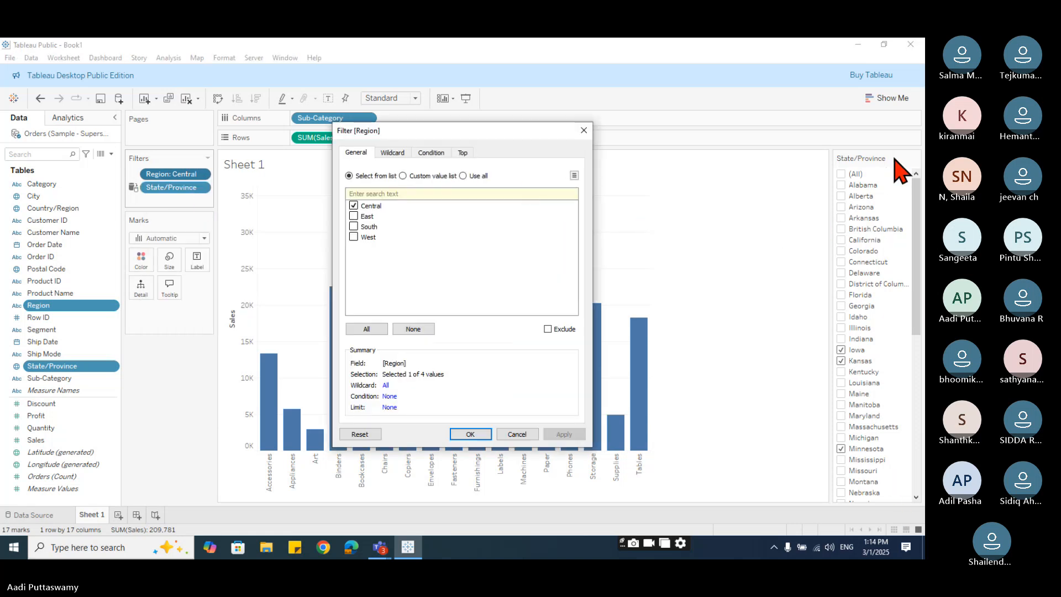
pyautogui.click(163, 193)
pyautogui.click(367, 329)
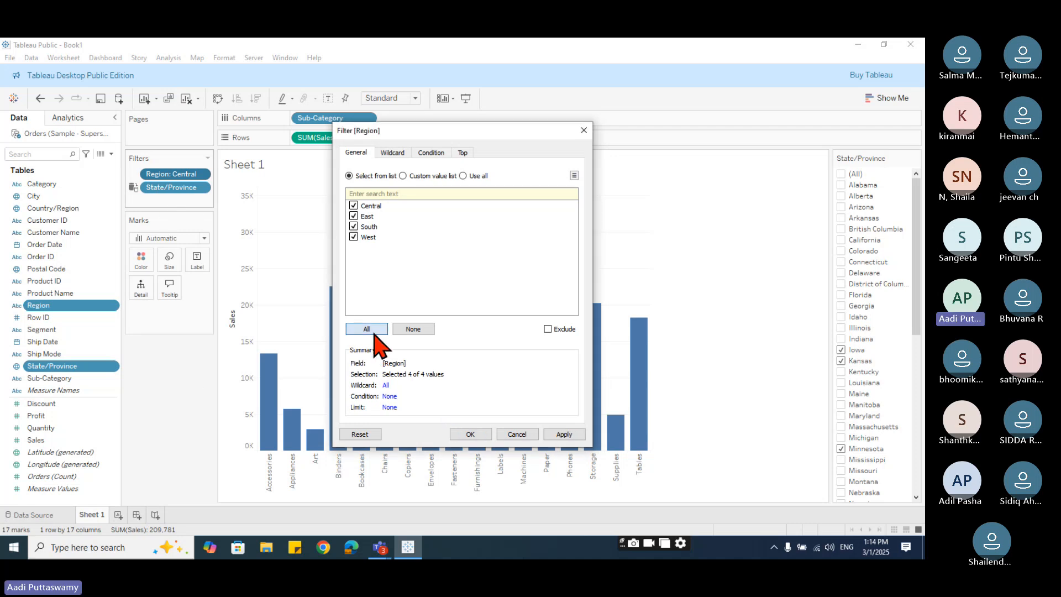
pyautogui.click(470, 434)
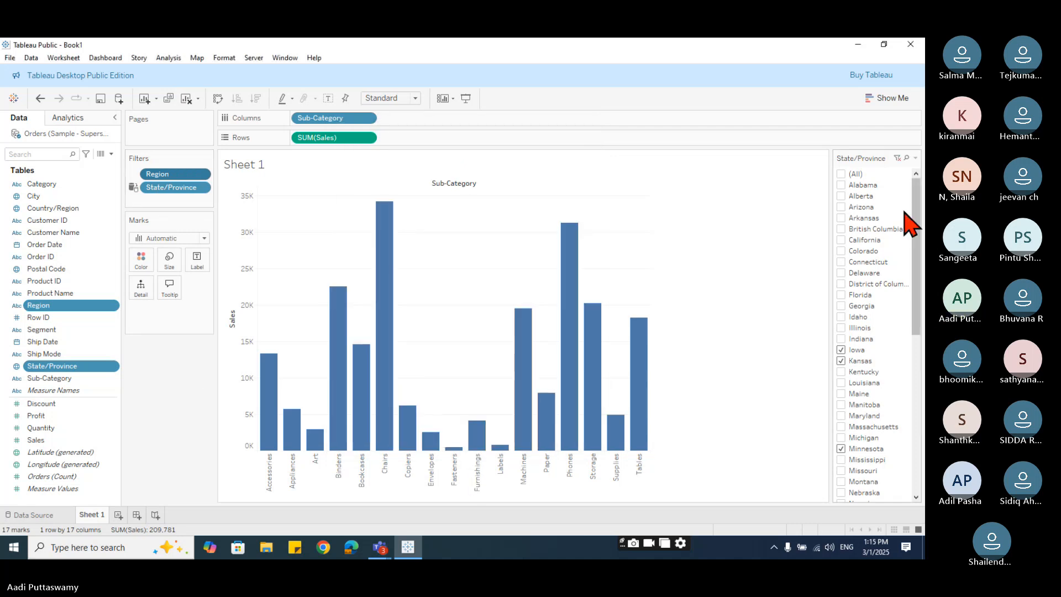
pyautogui.scroll(-10, 917, 476)
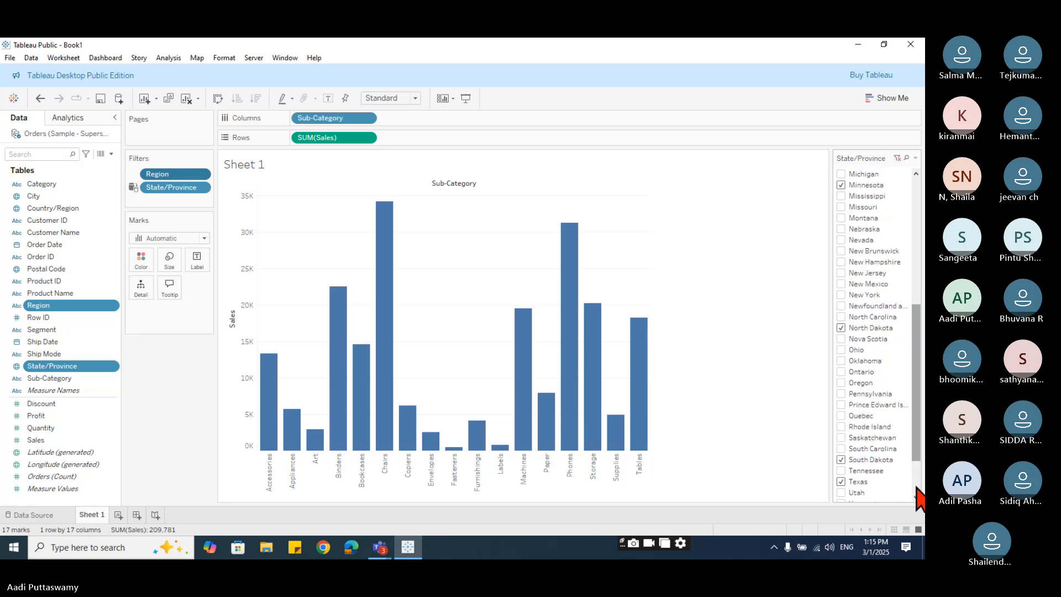
pyautogui.scroll(4, 890, 280)
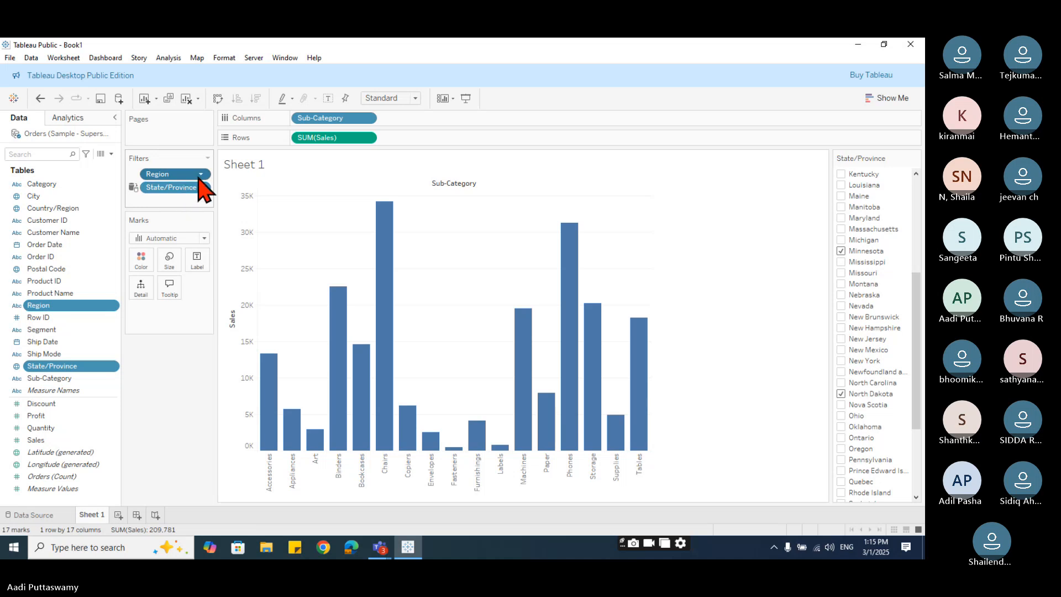
# Show the Region filter card again and set the region to East.
pyautogui.click(202, 175)
pyautogui.click(187, 206)
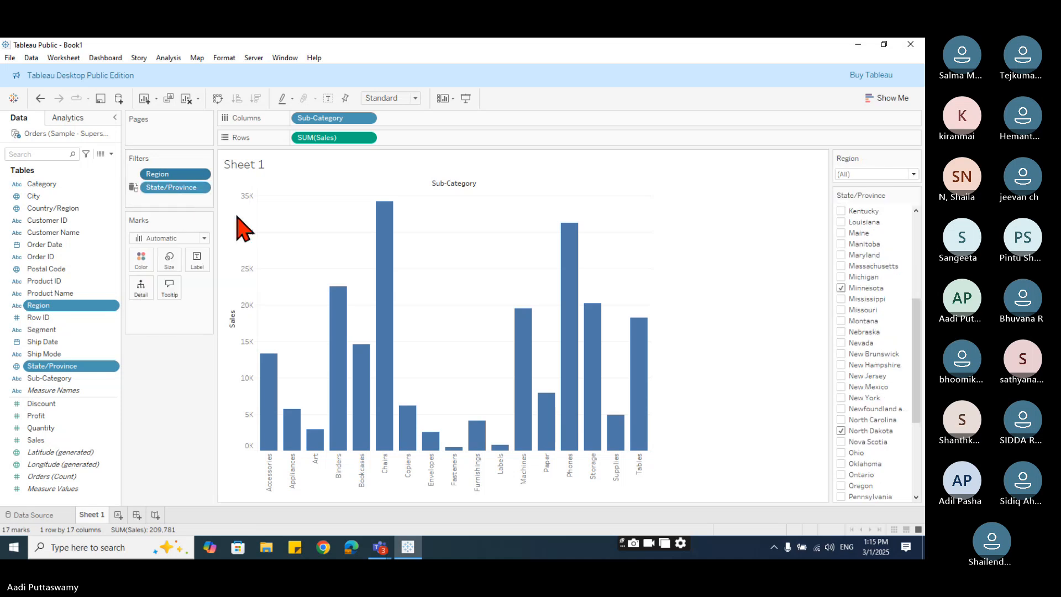
pyautogui.click(874, 175)
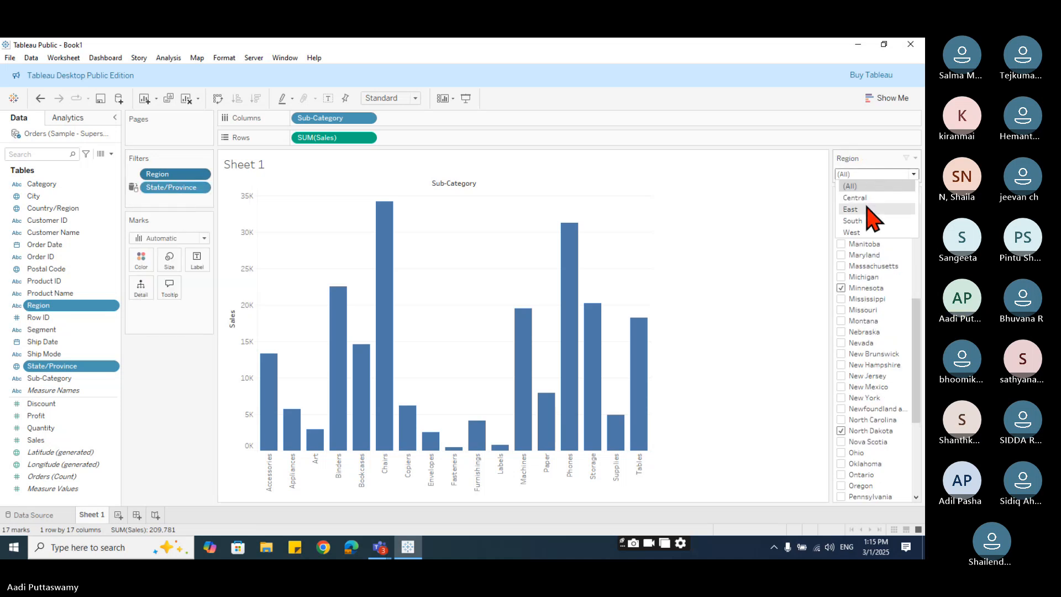
pyautogui.click(868, 209)
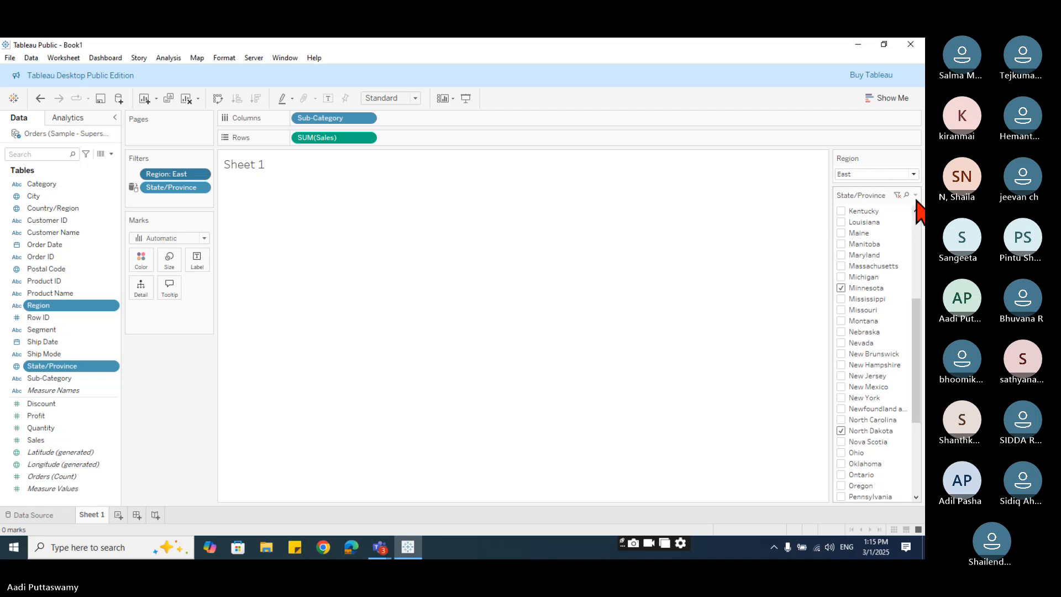
# Change the State/Province filter card to a single-value dropdown.
pyautogui.click(916, 196)
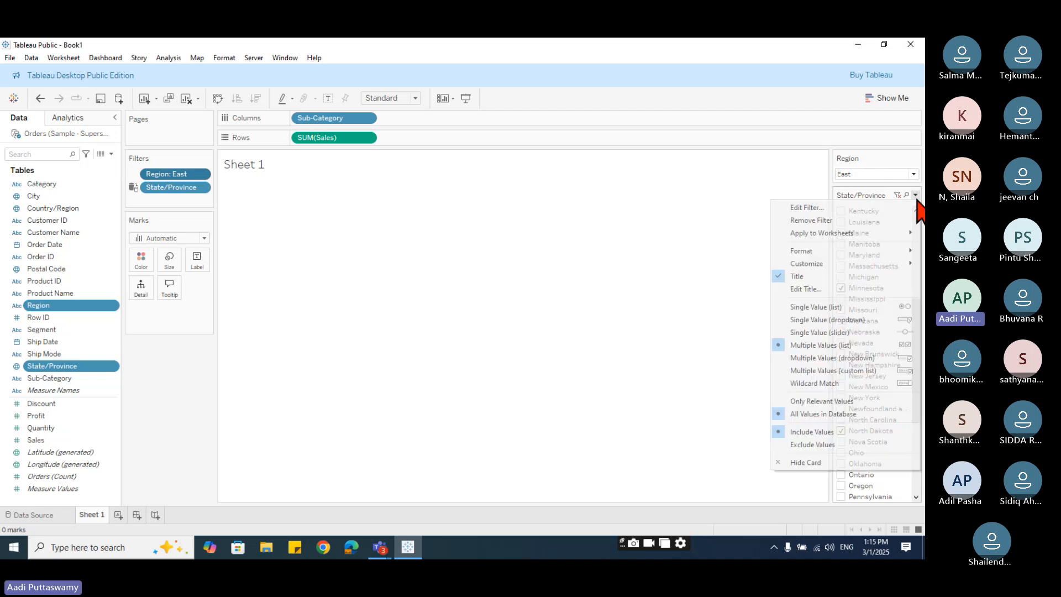
pyautogui.click(861, 320)
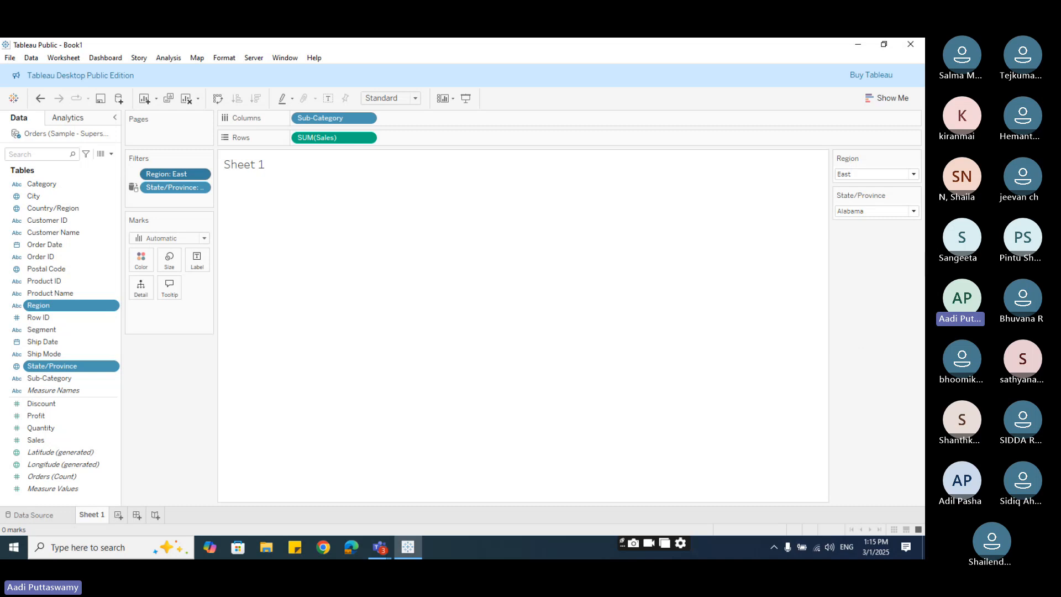
pyautogui.click(914, 211)
# Examine the State/Province filter's display options and the states it offers for the East region.
pyautogui.click(916, 195)
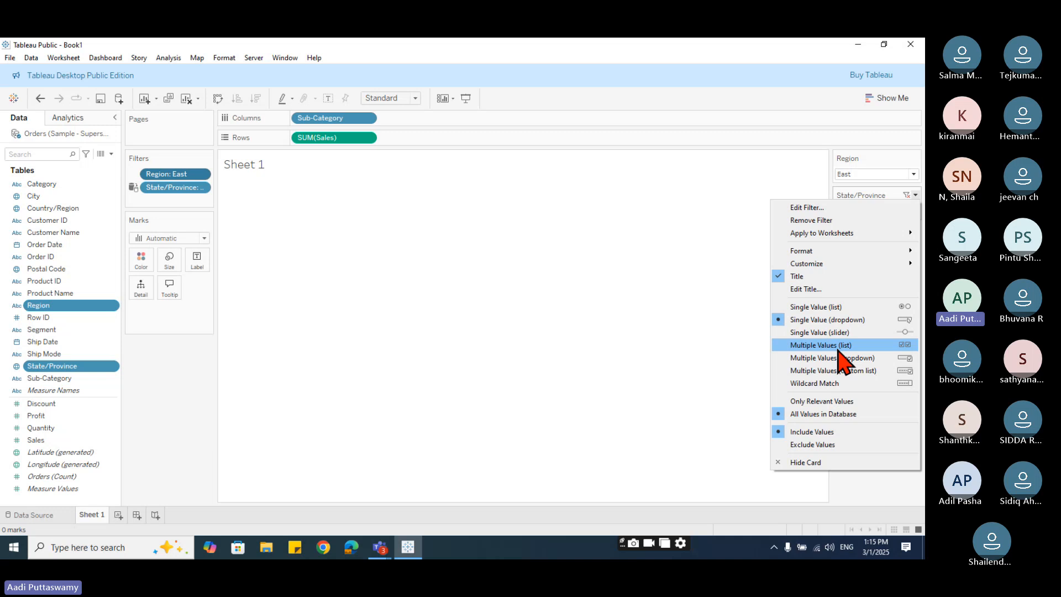
pyautogui.click(495, 272)
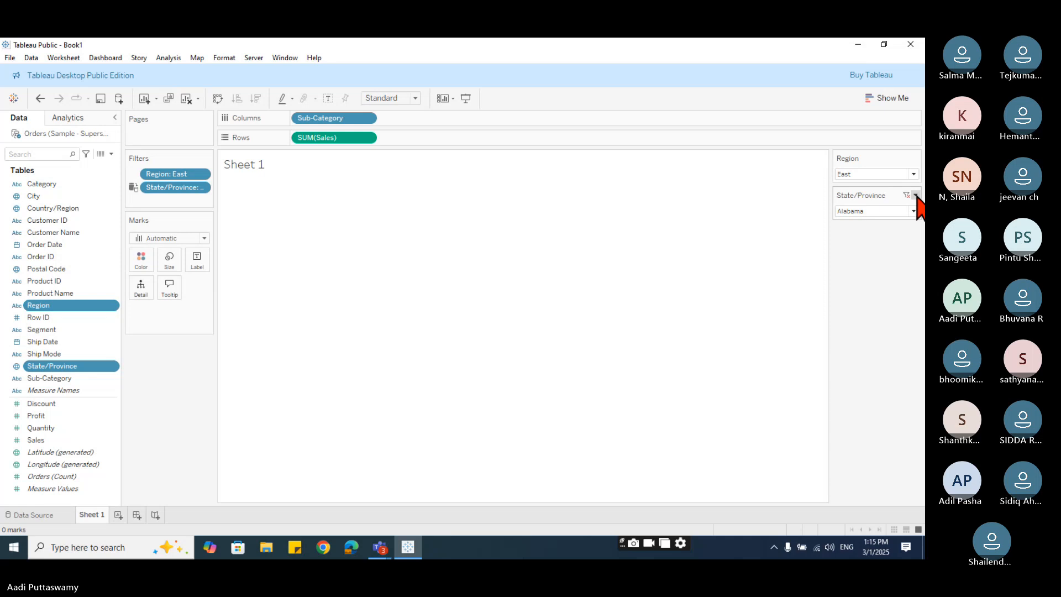
pyautogui.click(916, 196)
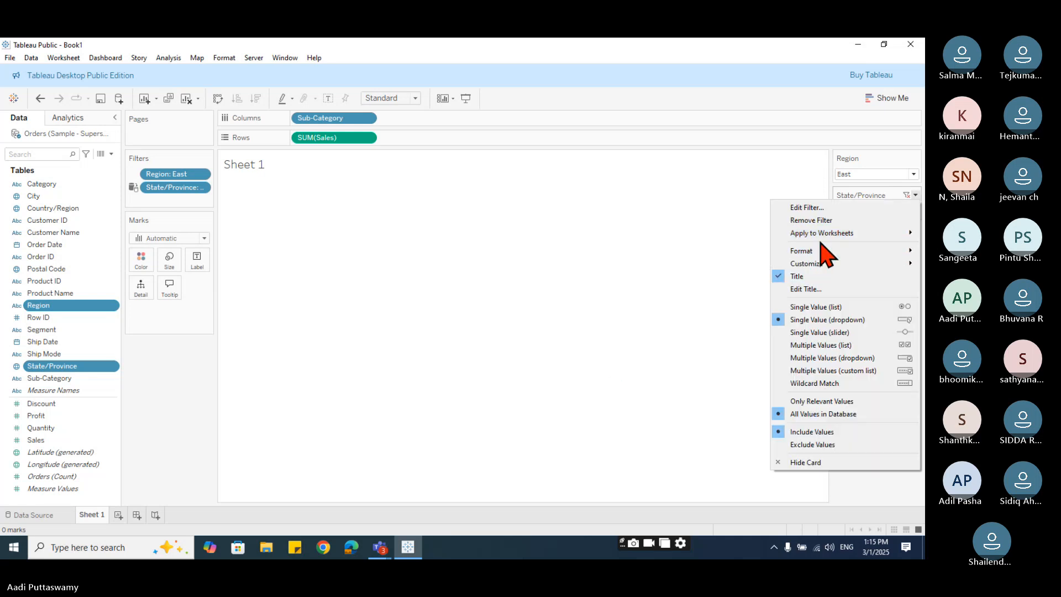
pyautogui.click(706, 271)
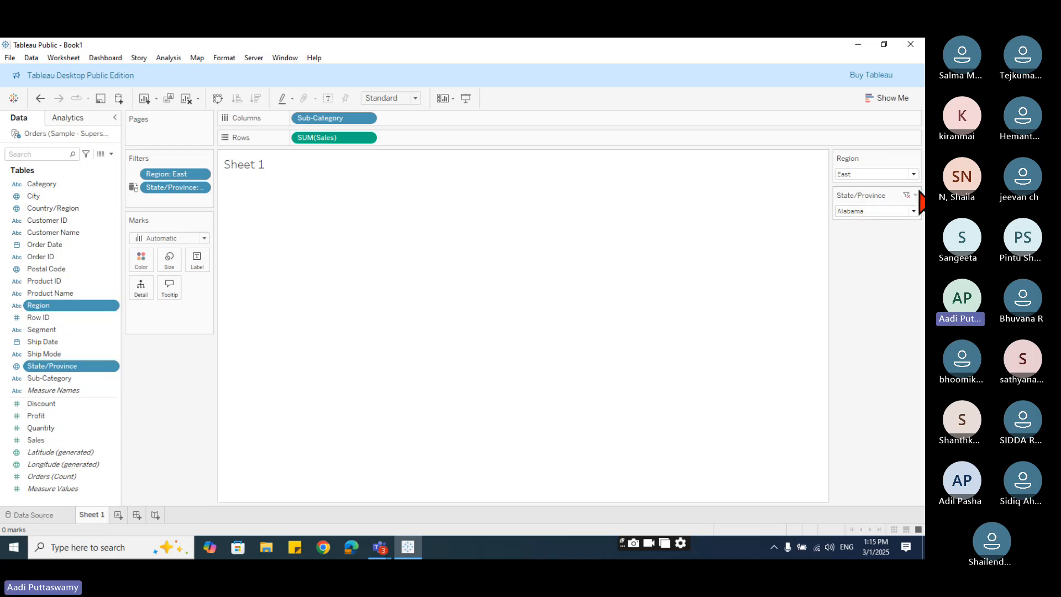
pyautogui.click(916, 196)
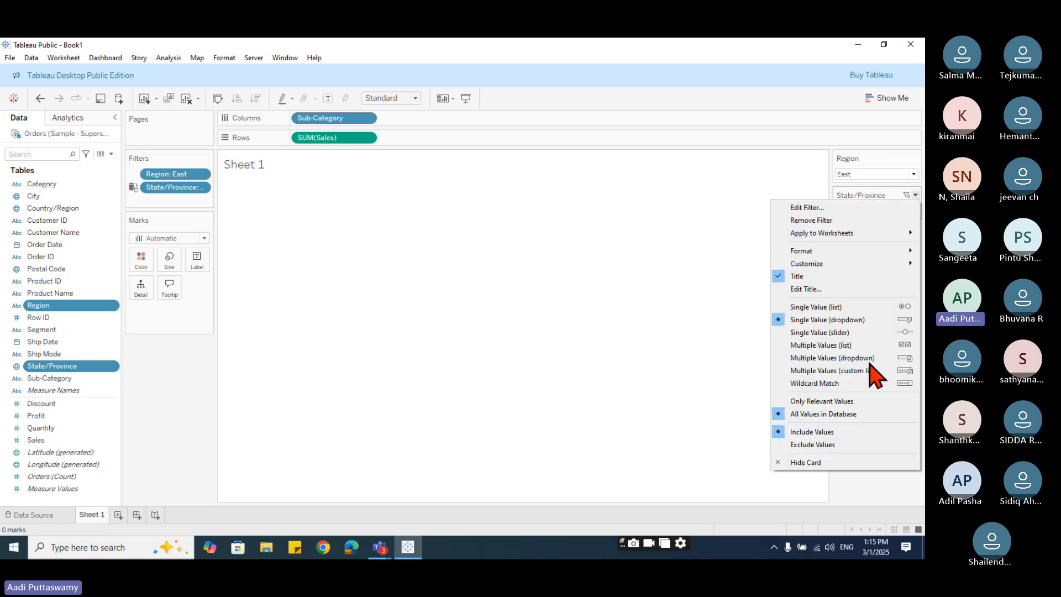
pyautogui.click(621, 339)
pyautogui.click(868, 212)
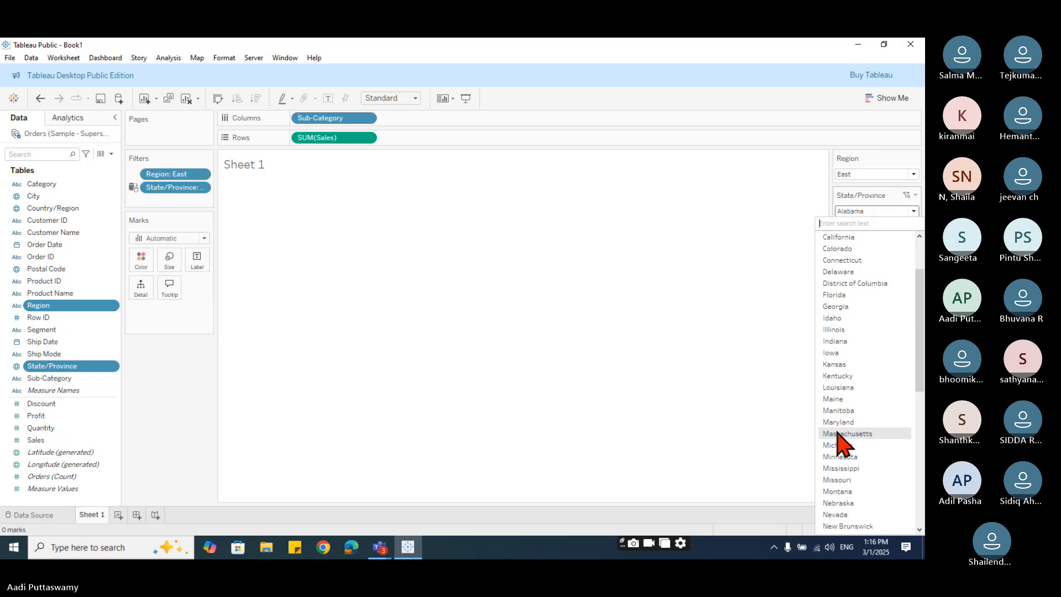
pyautogui.scroll(-10, 838, 435)
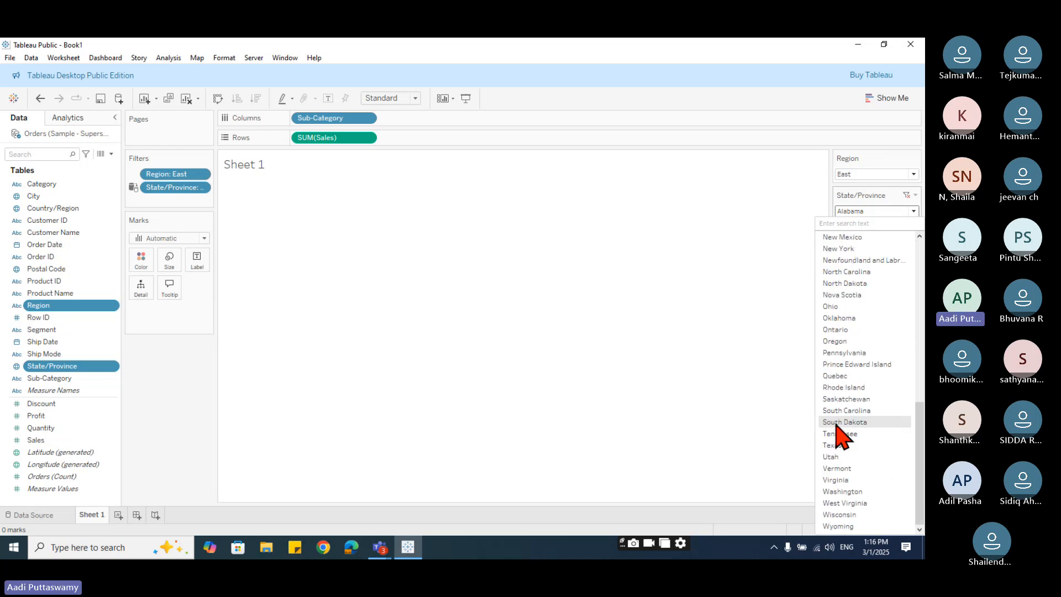
pyautogui.click(553, 357)
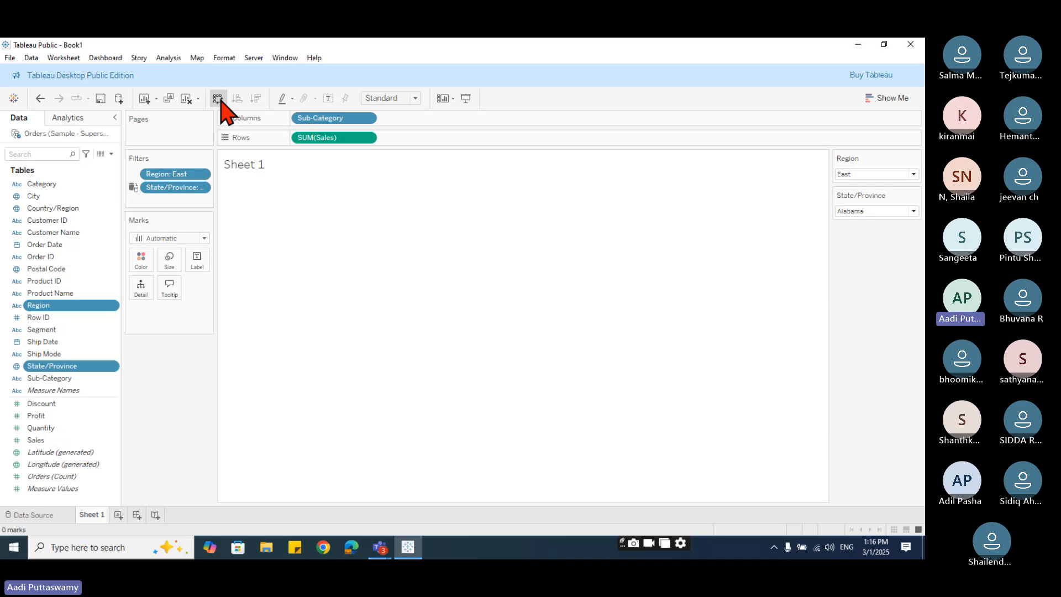
# Swap the chart's rows and columns, and clear everything from the sheet.
pyautogui.click(218, 100)
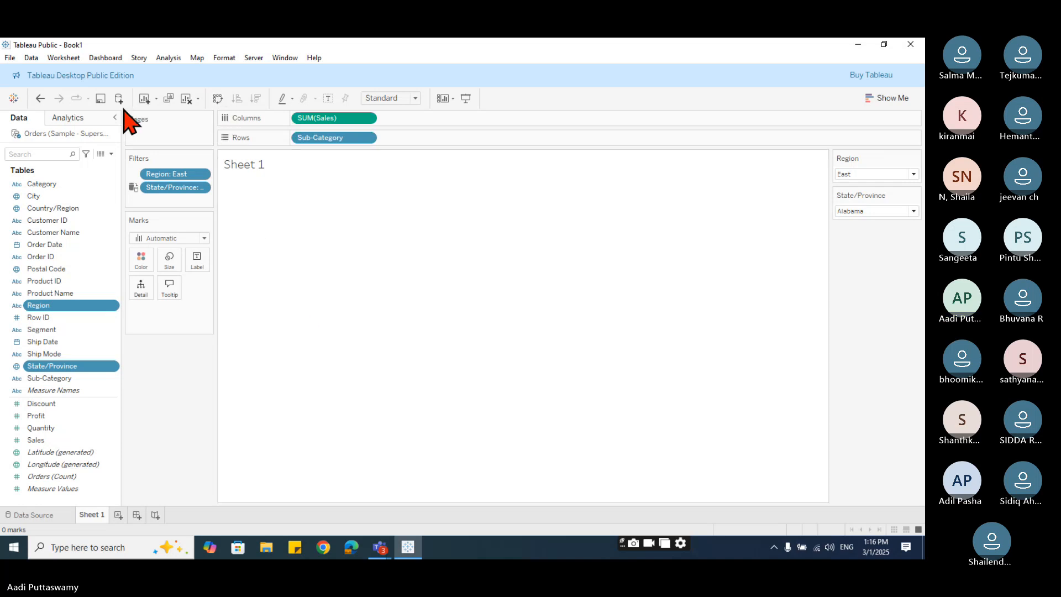
pyautogui.click(187, 99)
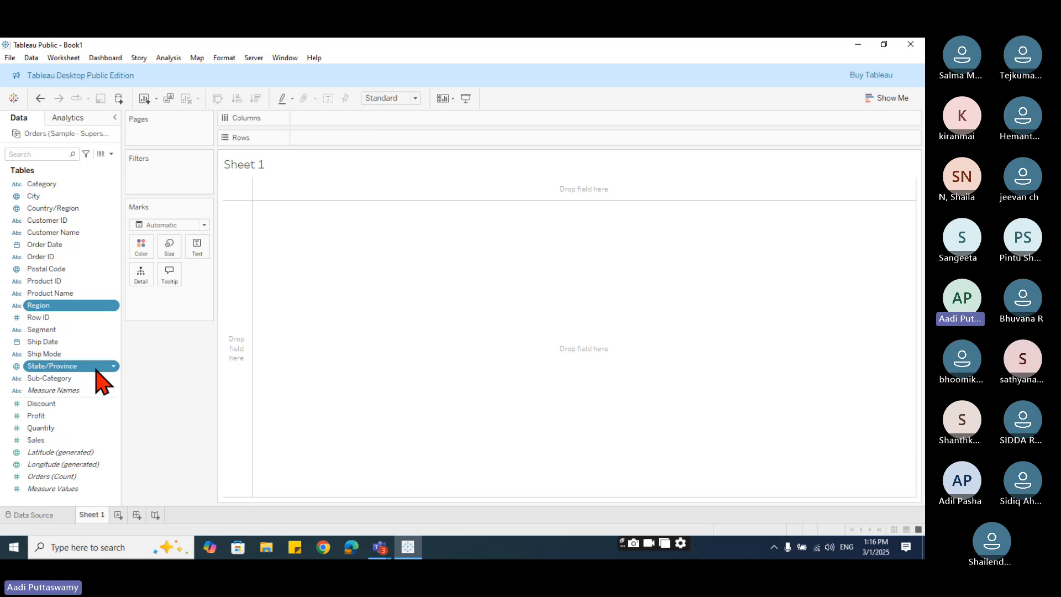
# Add Region as a filter on the empty sheet.
pyautogui.moveTo(95, 369); pyautogui.dragTo(177, 190)
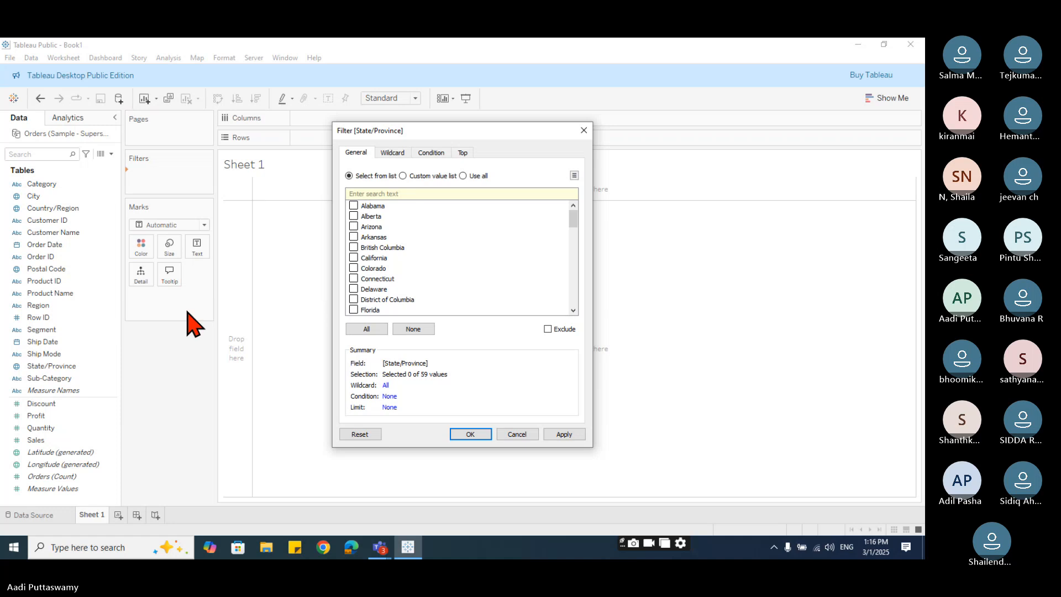
pyautogui.click(584, 130)
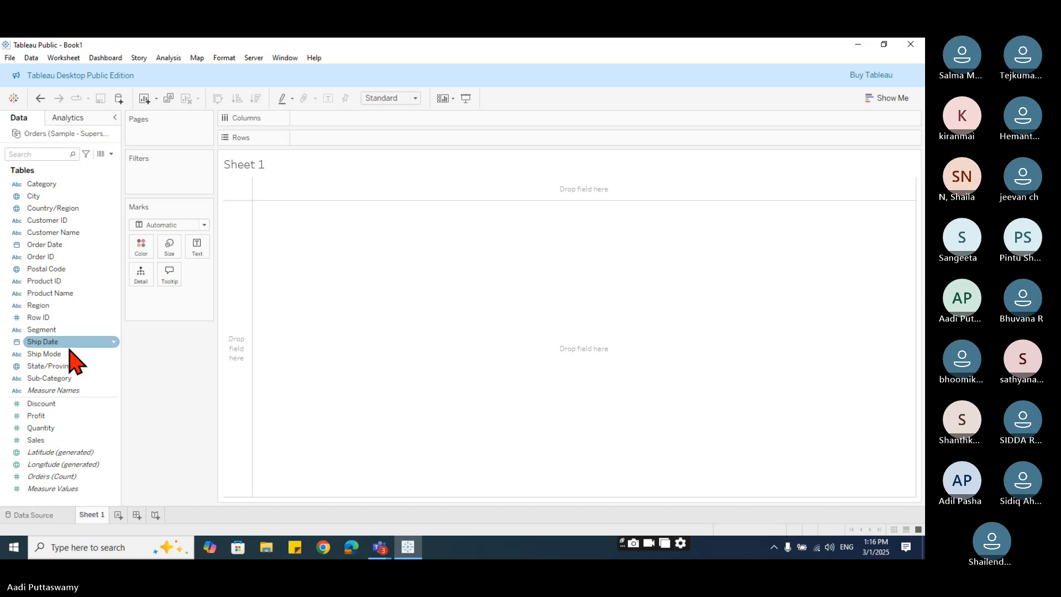
pyautogui.moveTo(60, 306); pyautogui.dragTo(171, 171)
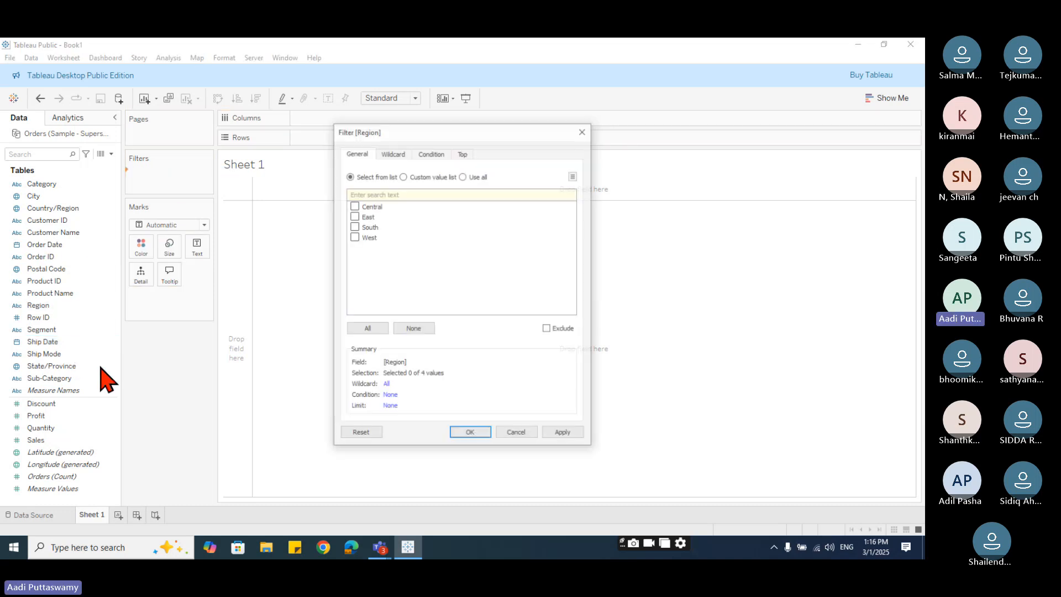
pyautogui.click(471, 436)
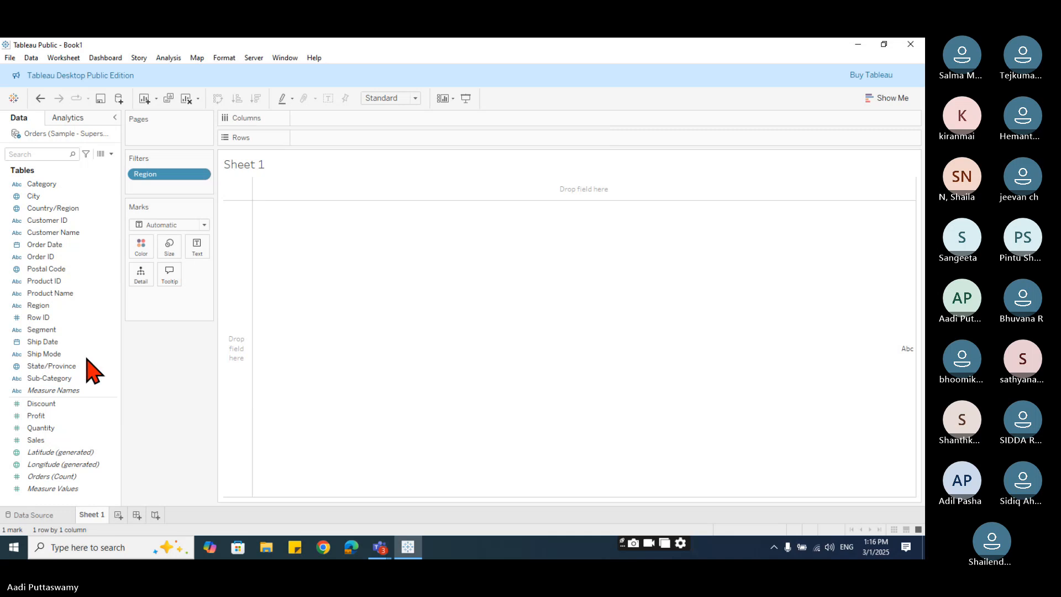
# Add State/Province as a second filter with all values selected.
pyautogui.click(55, 343)
pyautogui.click(59, 366)
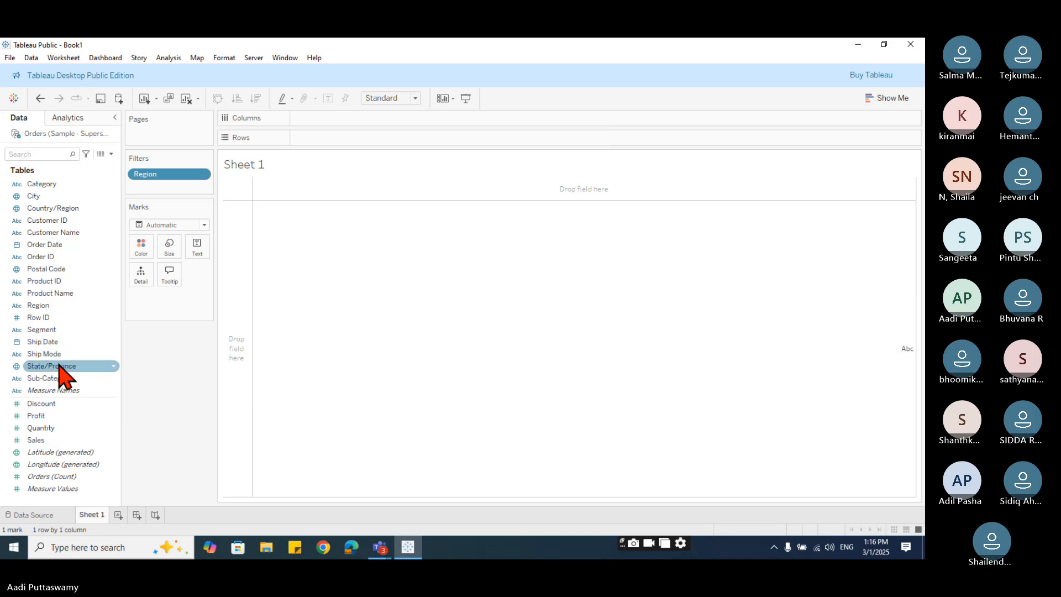
pyautogui.moveTo(58, 366); pyautogui.dragTo(166, 183)
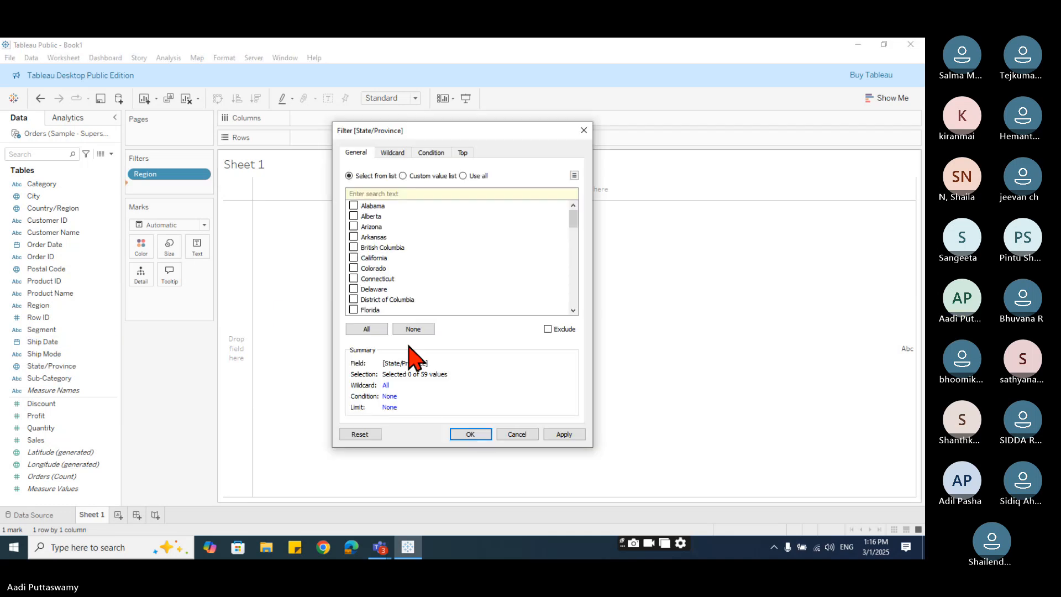
pyautogui.click(366, 329)
pyautogui.click(471, 435)
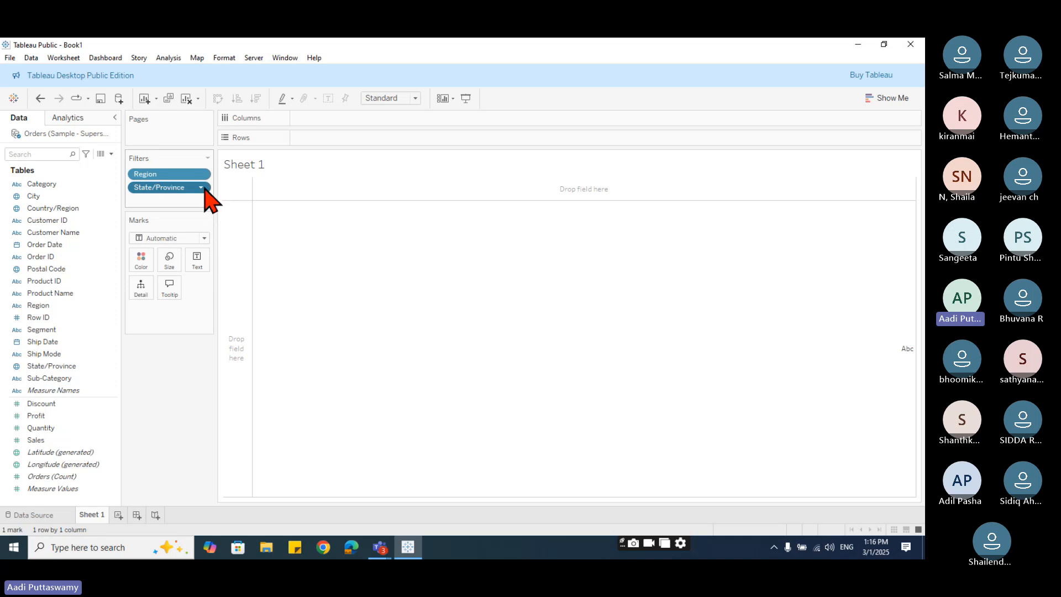
# Show the State/Province filter card and select all values in the Region filter.
pyautogui.click(202, 188)
pyautogui.click(198, 216)
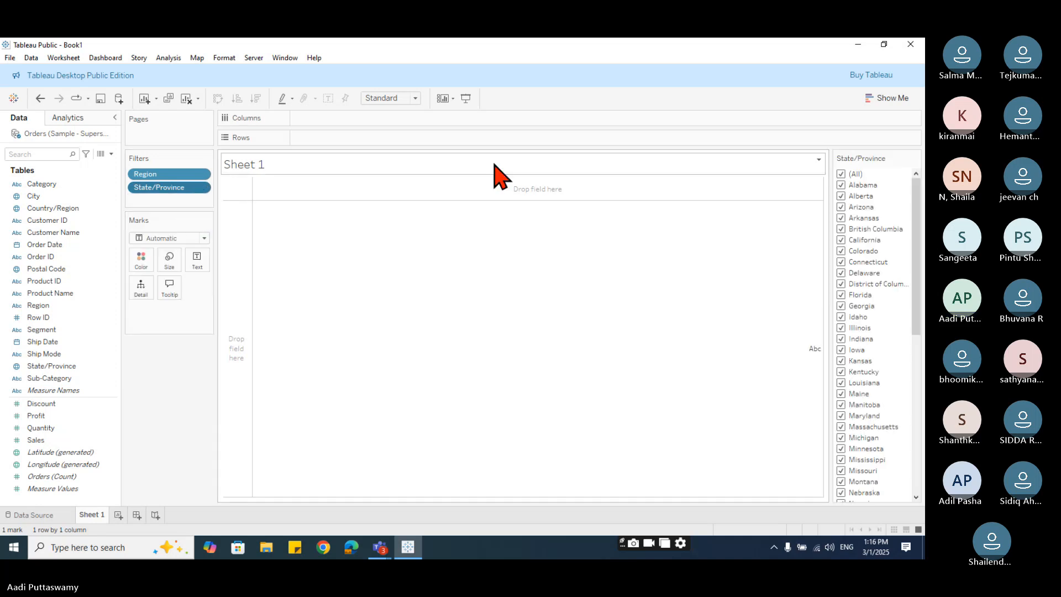
pyautogui.click(202, 175)
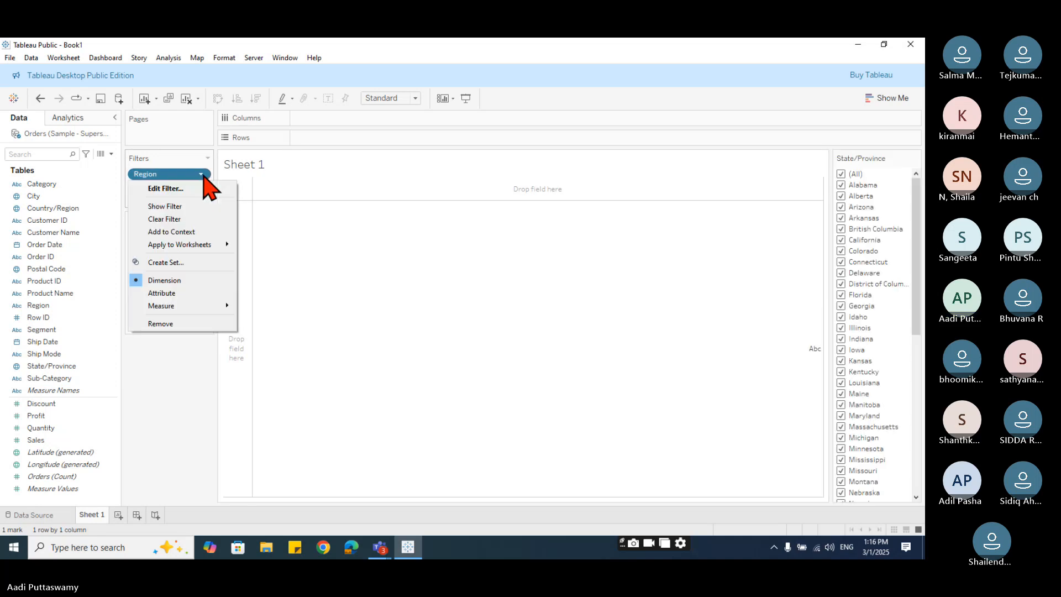
pyautogui.click(168, 189)
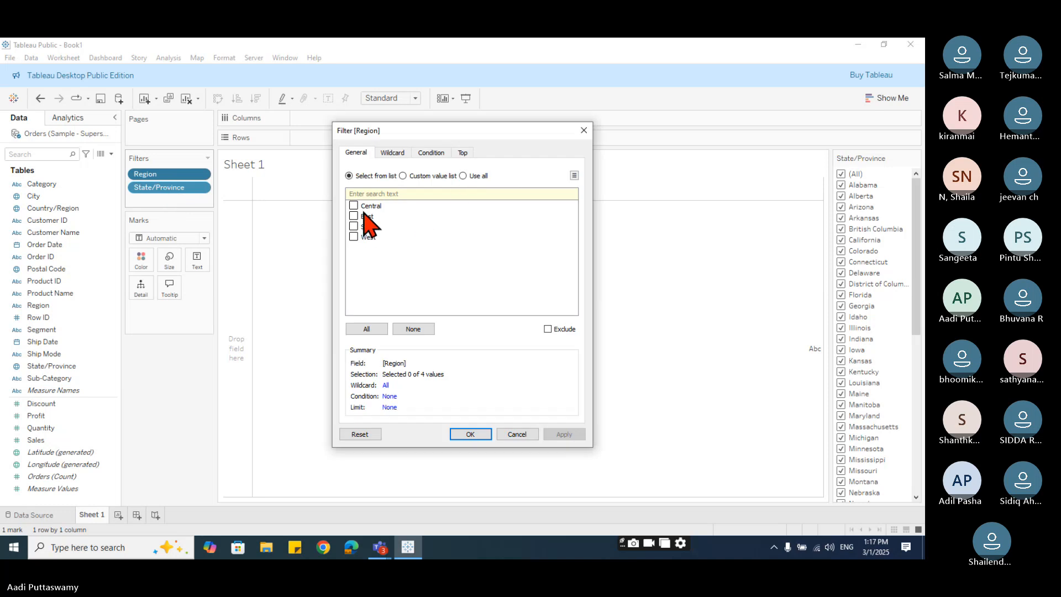
pyautogui.click(377, 330)
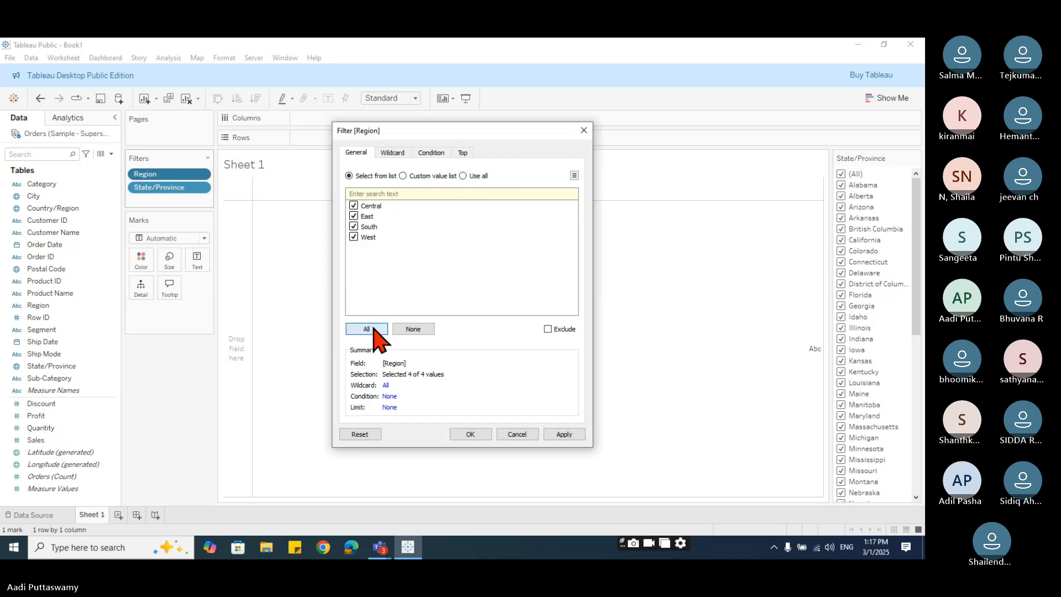
pyautogui.click(477, 435)
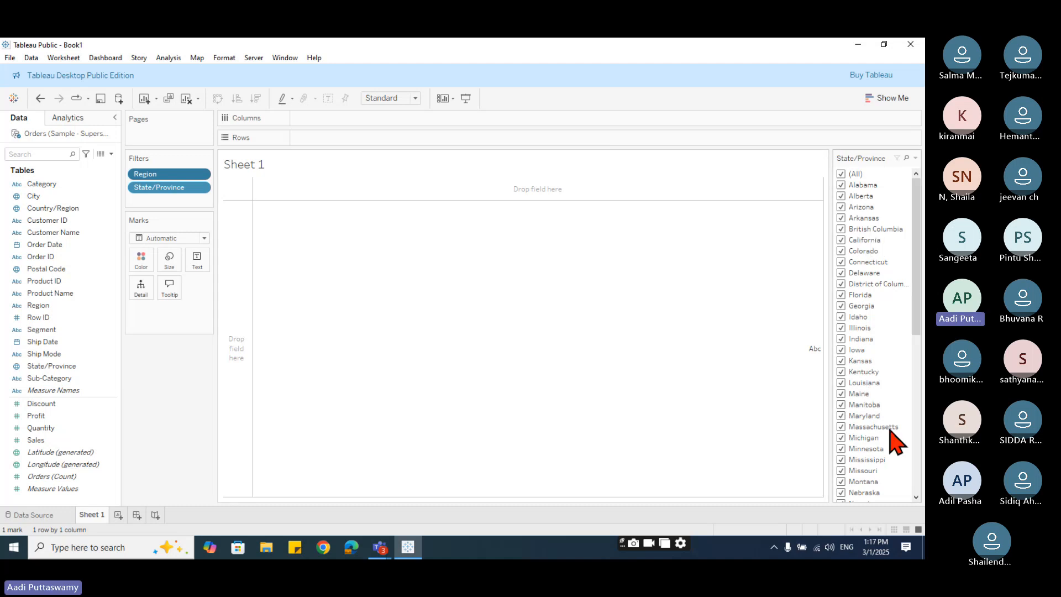
# Show the Region filter card and limit its selection to Central and East.
pyautogui.click(204, 174)
pyautogui.click(204, 208)
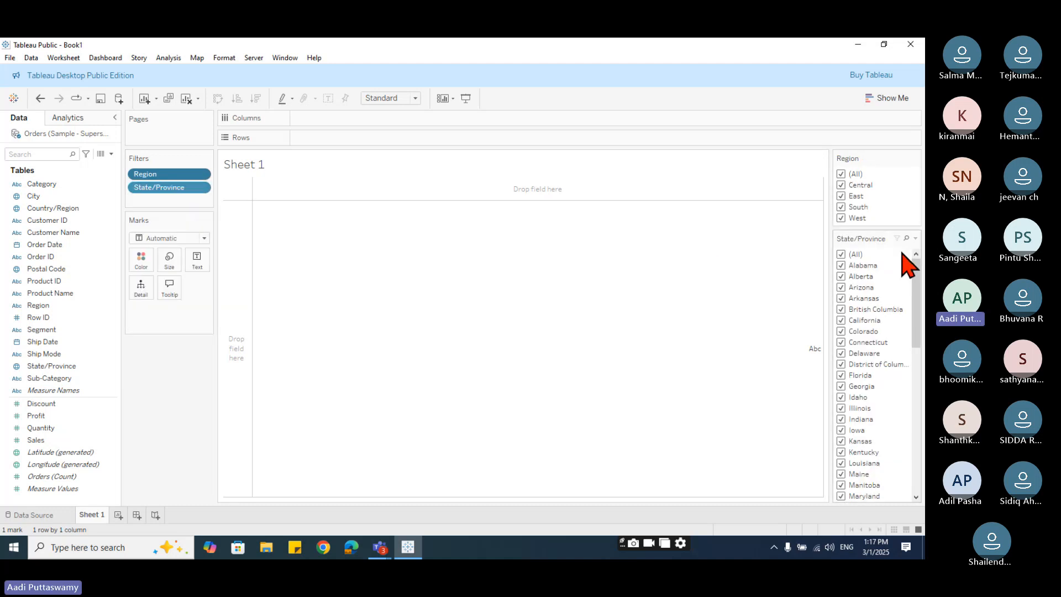
pyautogui.scroll(-5, 912, 276)
pyautogui.scroll(5, 912, 276)
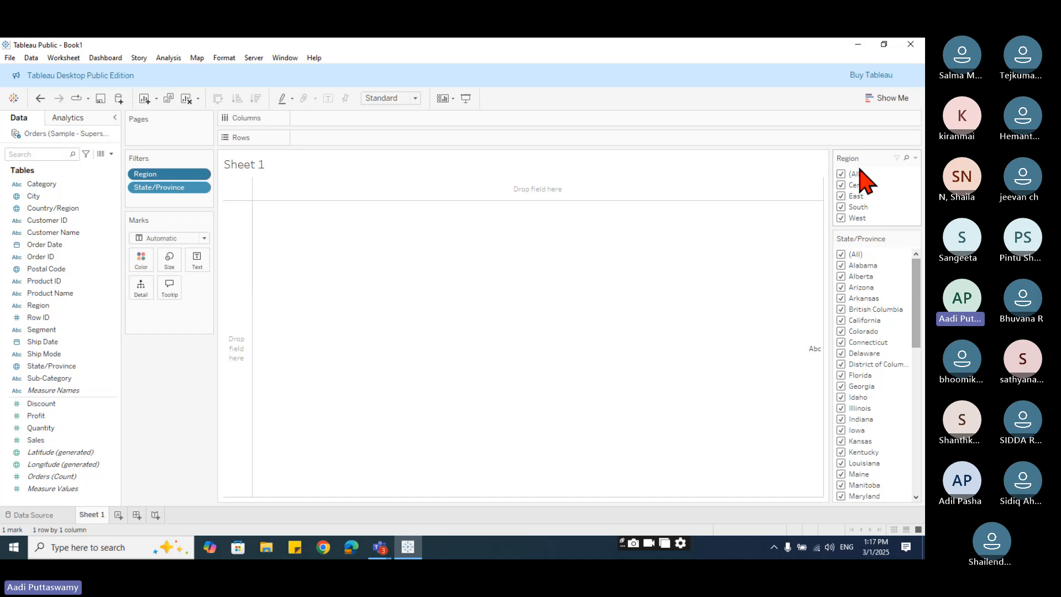
pyautogui.click(842, 174)
pyautogui.click(842, 185)
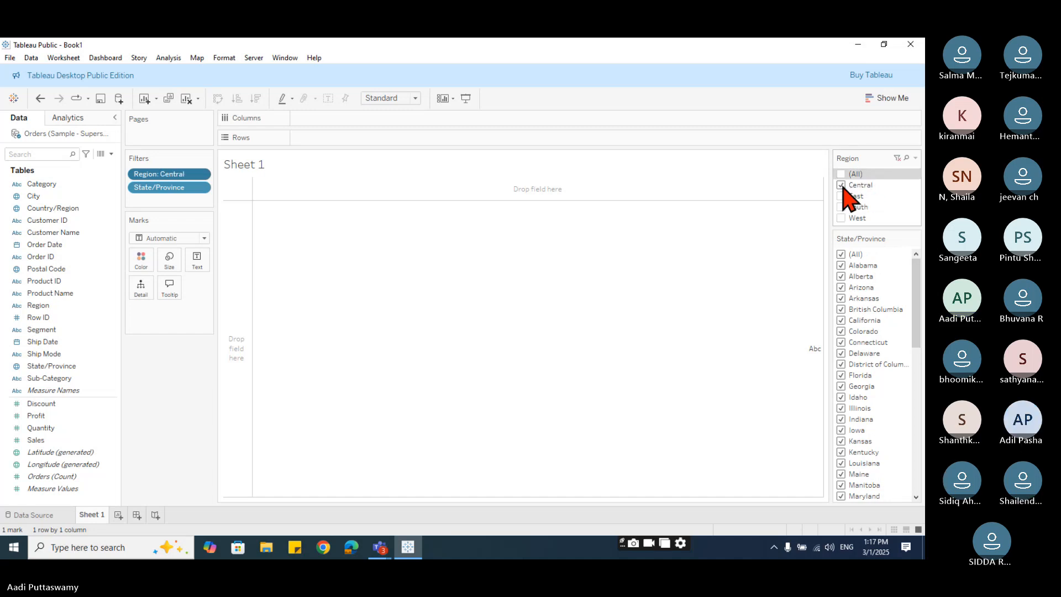
pyautogui.click(842, 195)
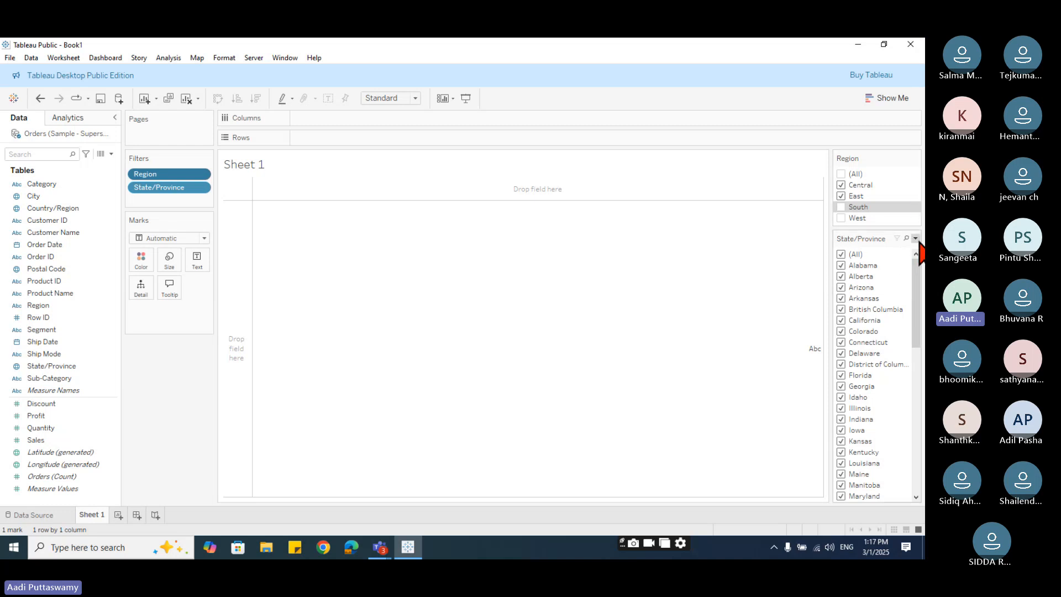
# Apply the State/Province filter to all worksheets using related data sources.
pyautogui.click(916, 239)
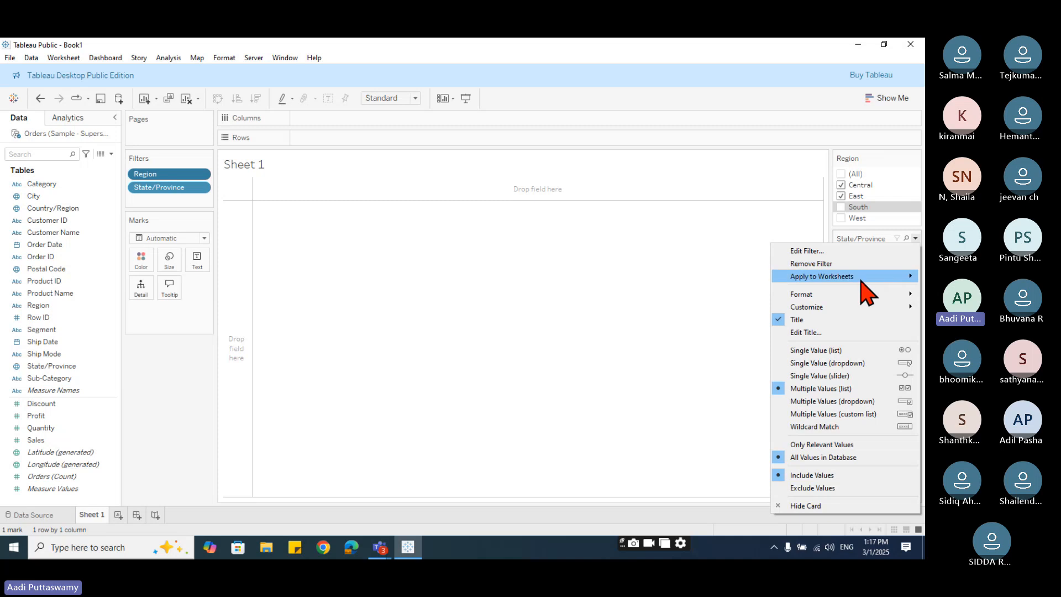
pyautogui.moveTo(861, 280)
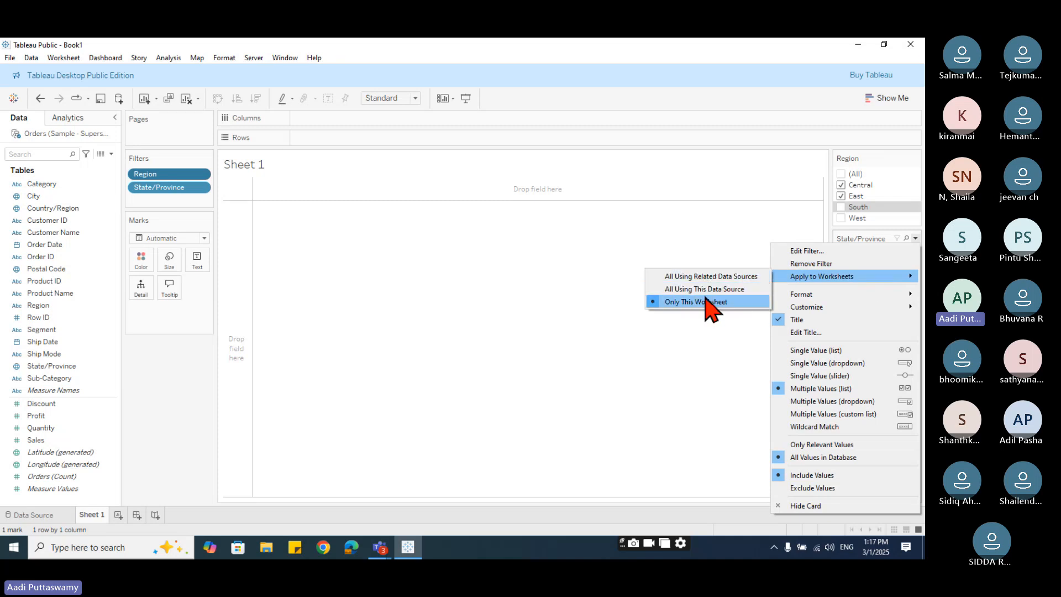
pyautogui.click(708, 278)
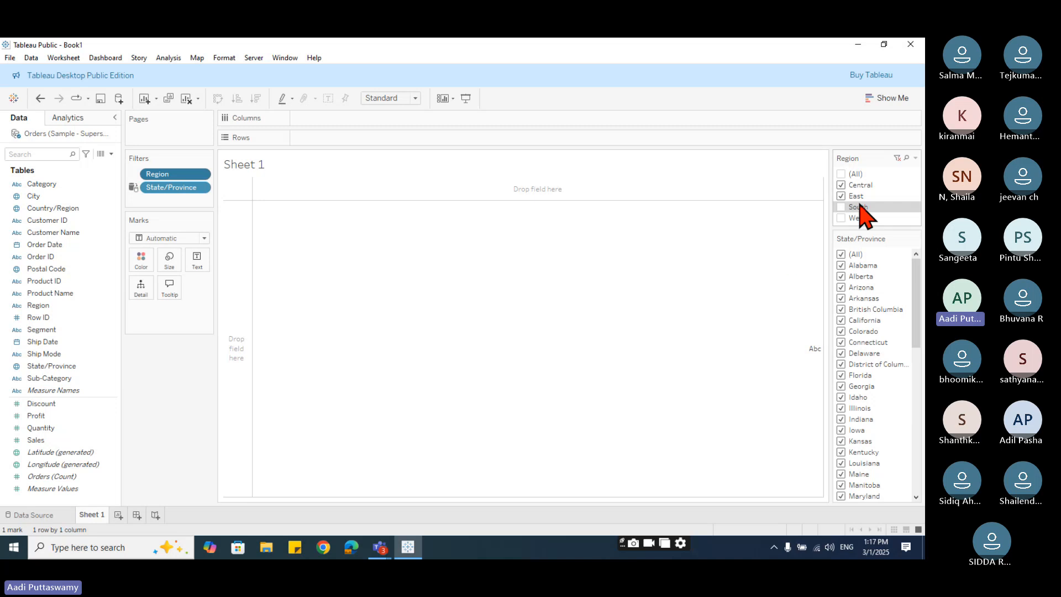
# Limit the Region filter to West and apply it to all worksheets using related data sources.
pyautogui.click(841, 196)
pyautogui.click(840, 185)
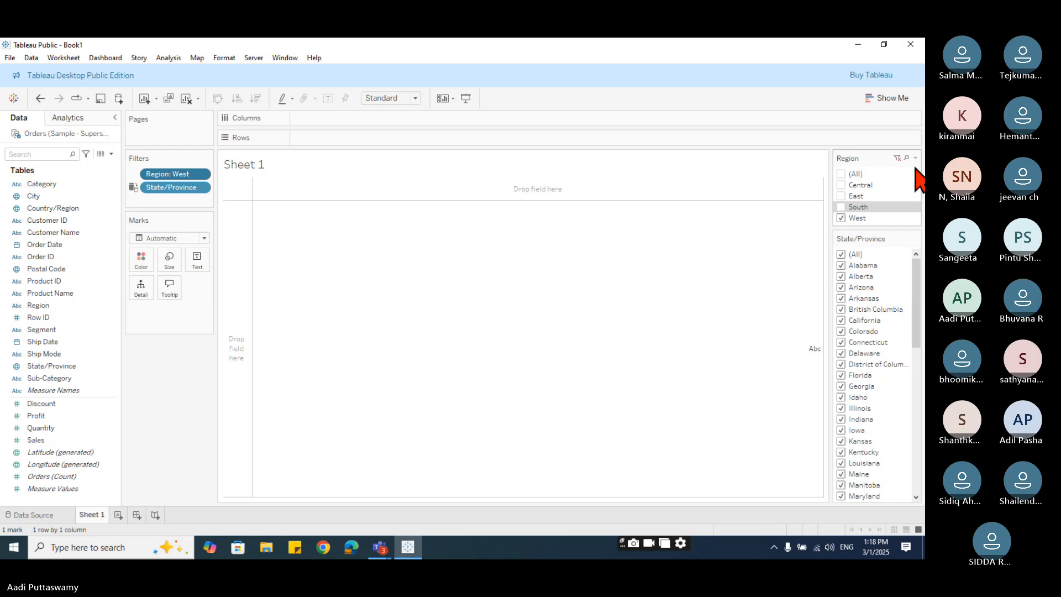
pyautogui.click(915, 158)
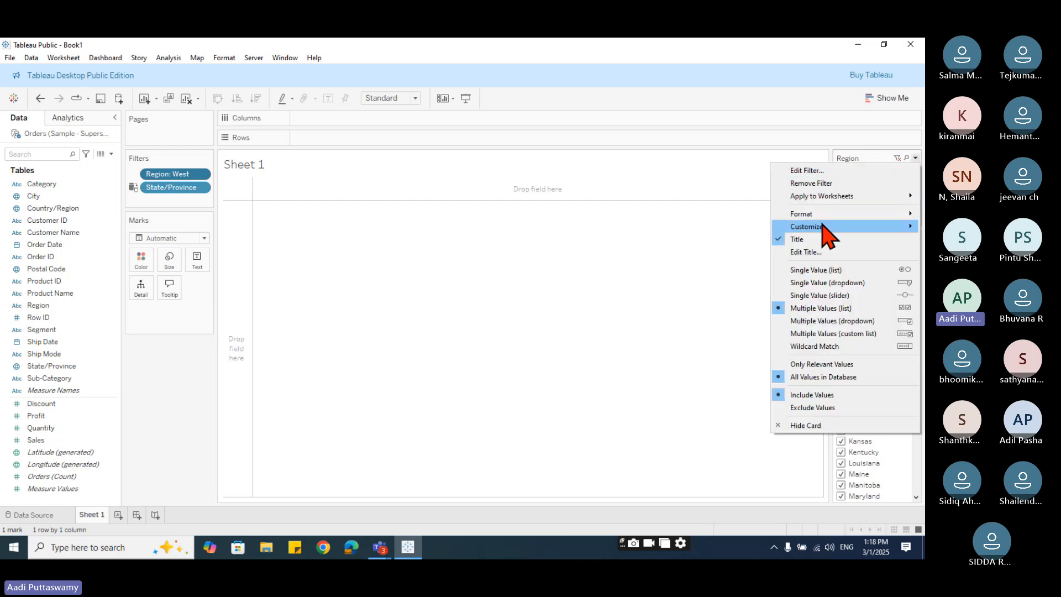
pyautogui.moveTo(821, 199)
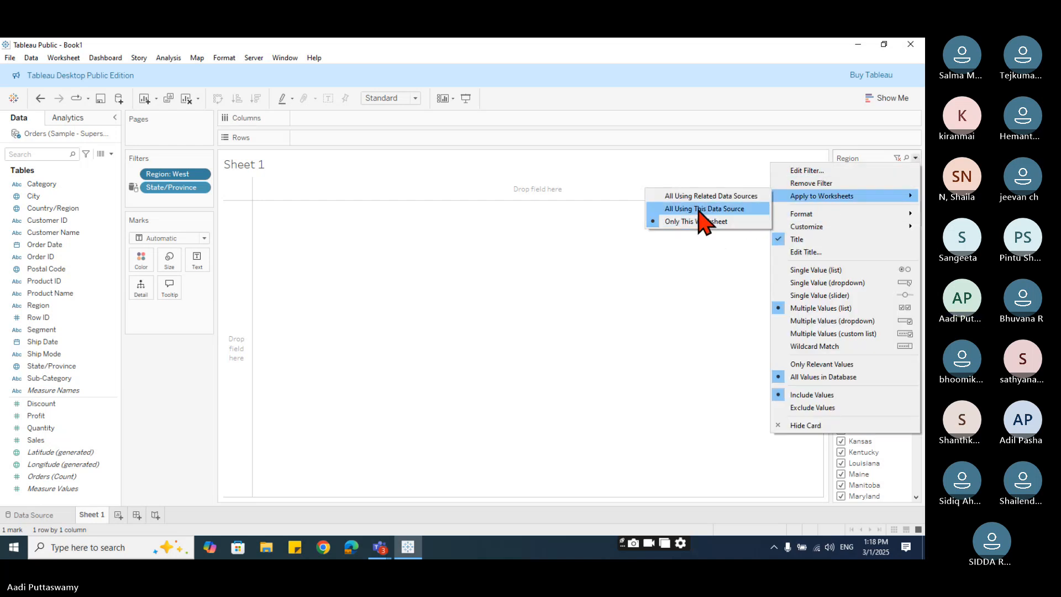
pyautogui.click(703, 210)
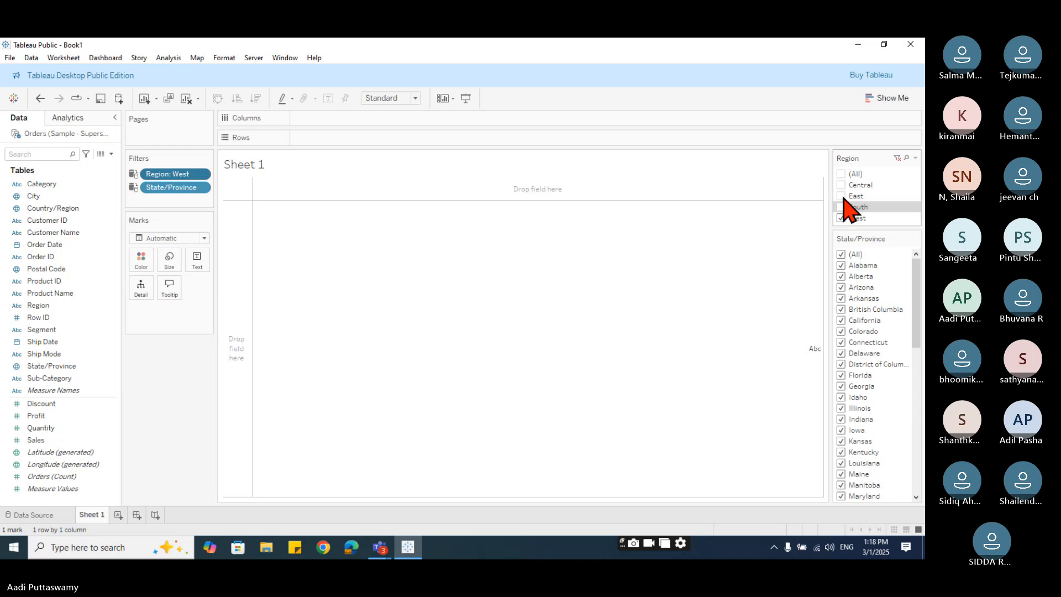
# Add East and South to the Region selection and check the states offered in the State/Province filter.
pyautogui.click(843, 196)
pyautogui.click(842, 207)
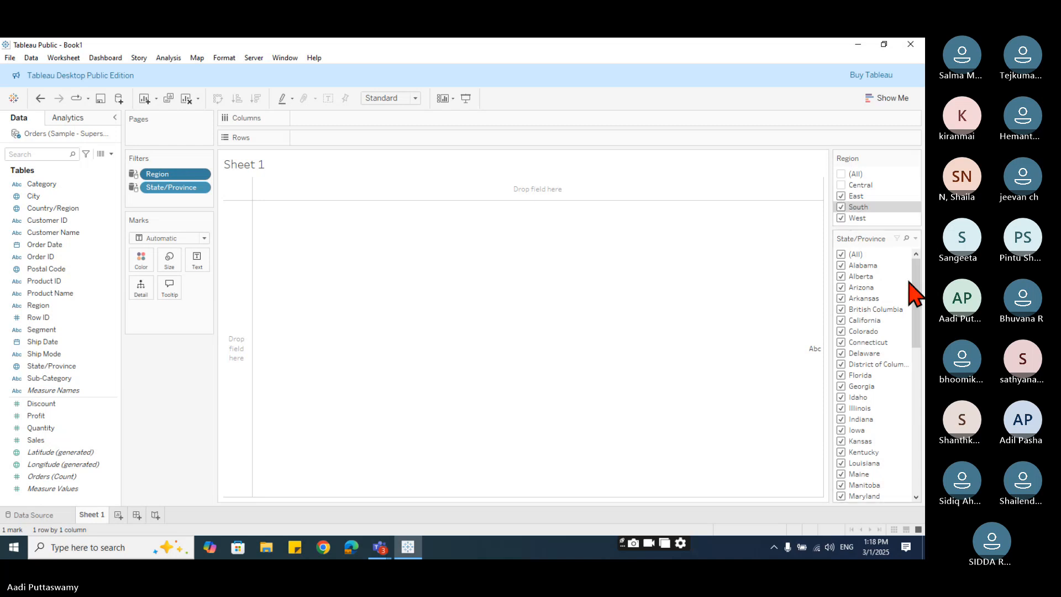
pyautogui.scroll(-6, 914, 336)
pyautogui.scroll(3, 918, 288)
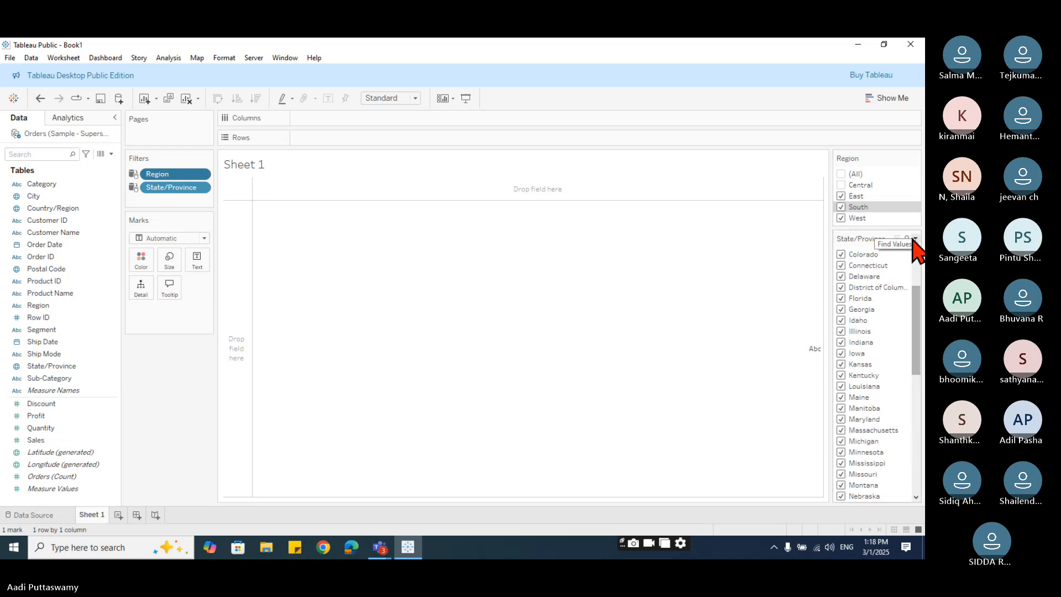
# Apply the State/Province filter to all worksheets using this data source, and deselect every region in the Region filter.
pyautogui.click(915, 239)
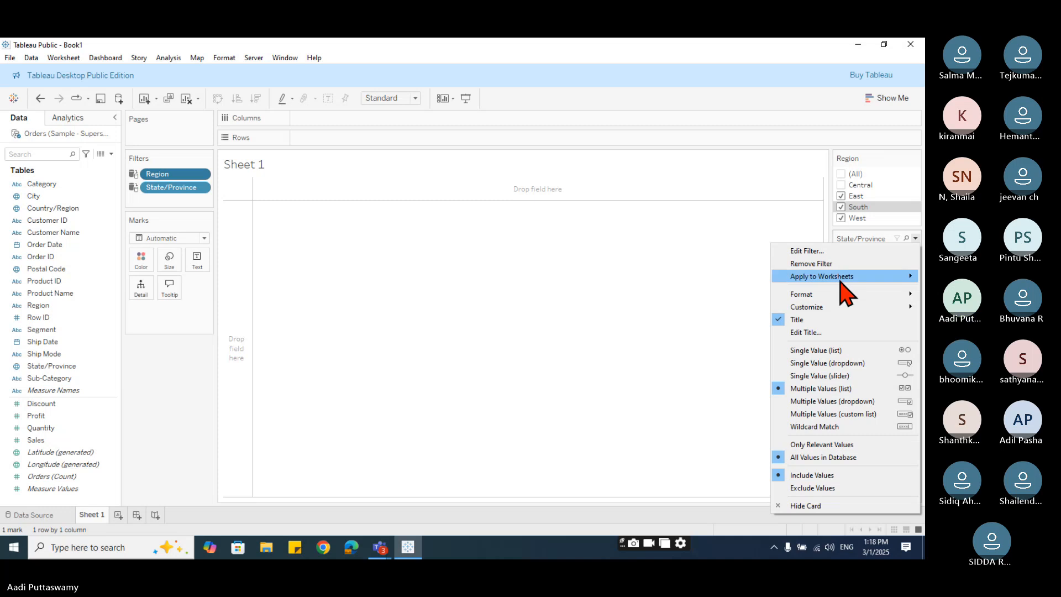
pyautogui.moveTo(841, 281)
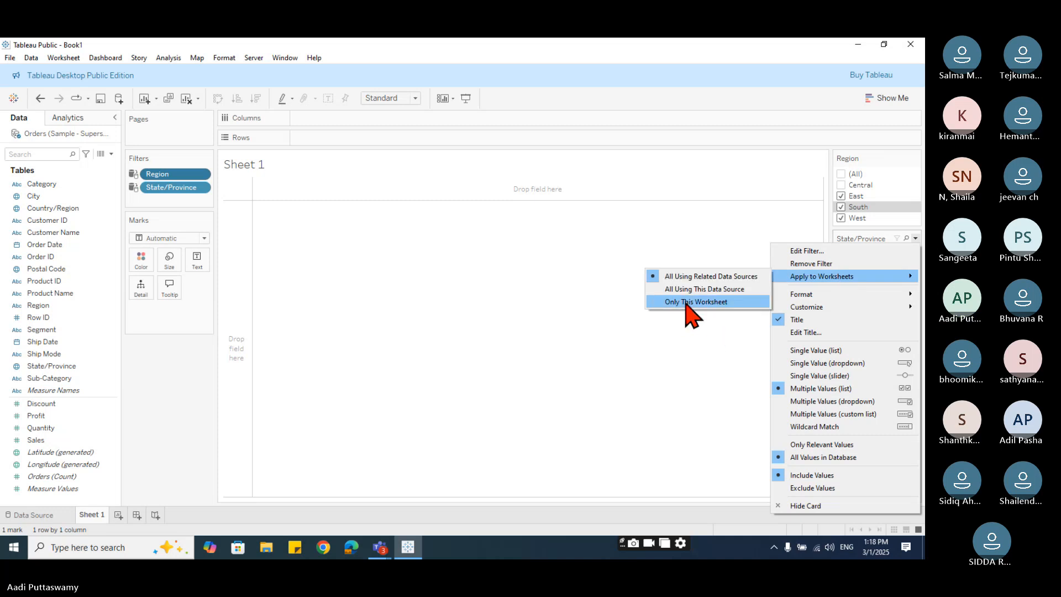
pyautogui.click(710, 289)
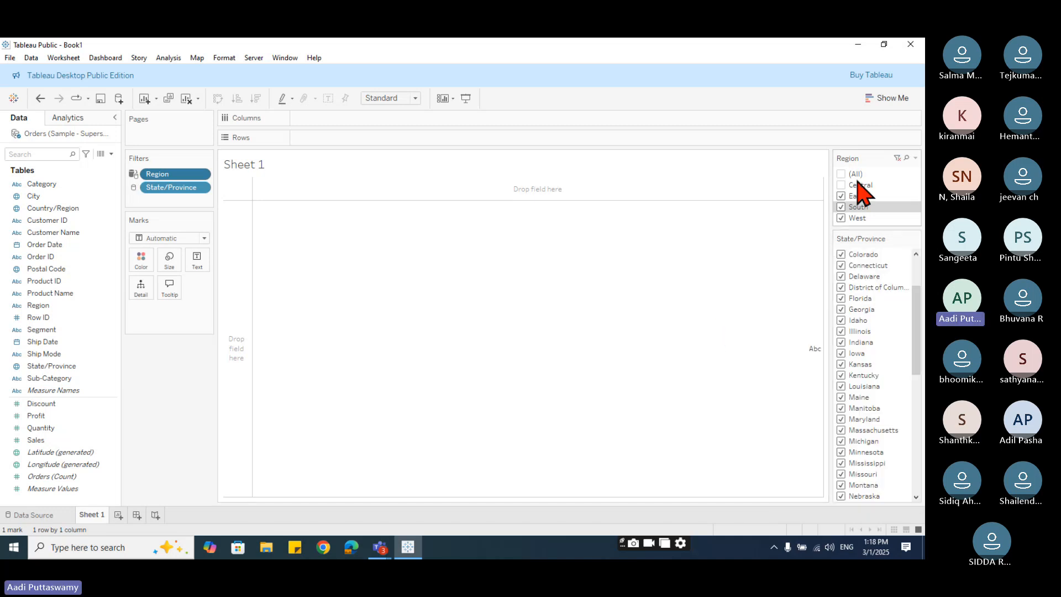
pyautogui.click(844, 186)
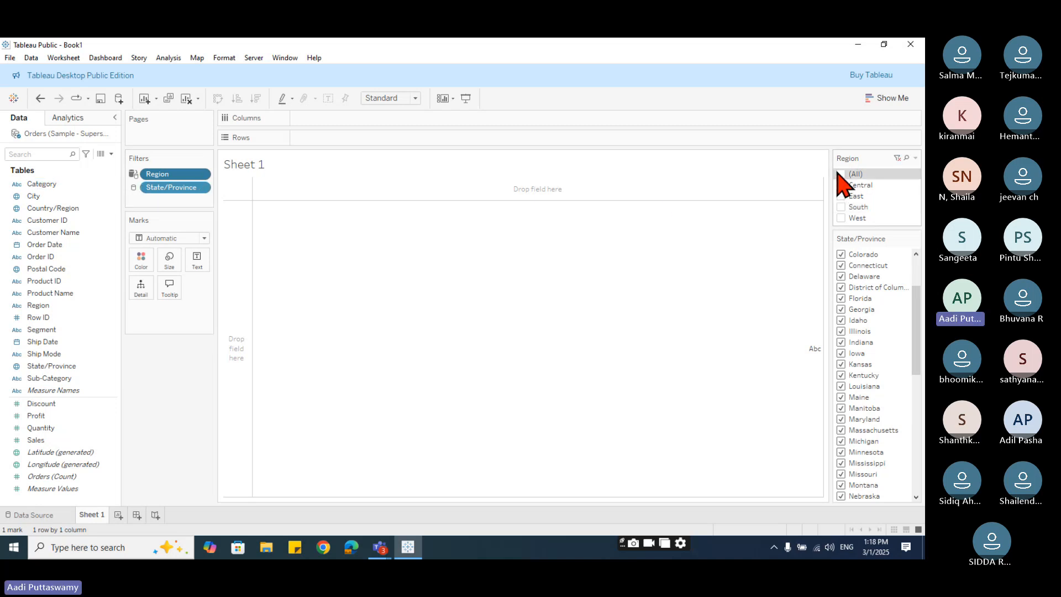
pyautogui.click(841, 175)
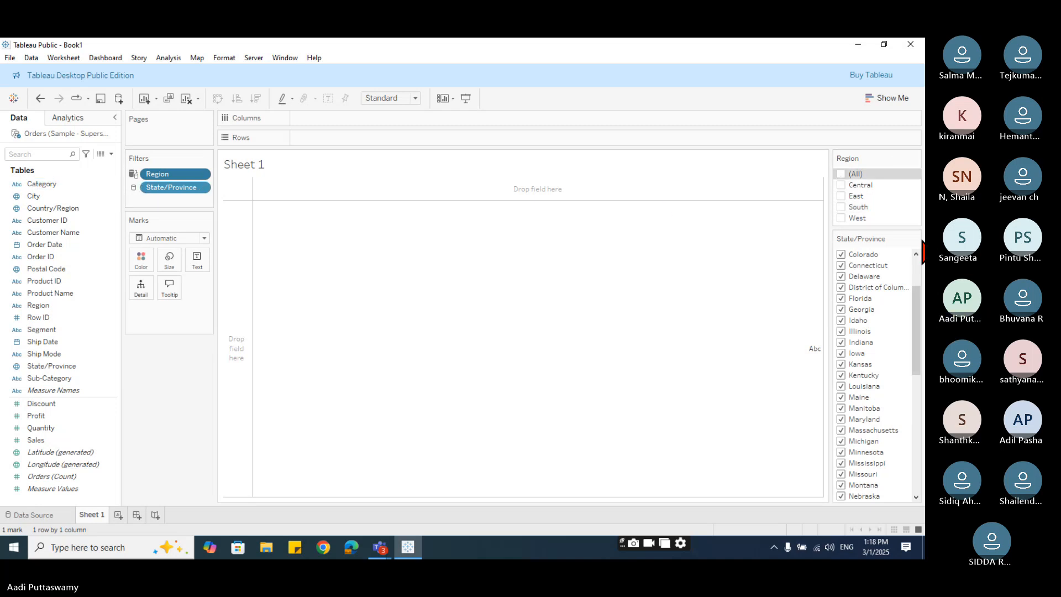
# Set the State/Province filter back to all worksheets using related data sources, and reselect all regions.
pyautogui.click(916, 239)
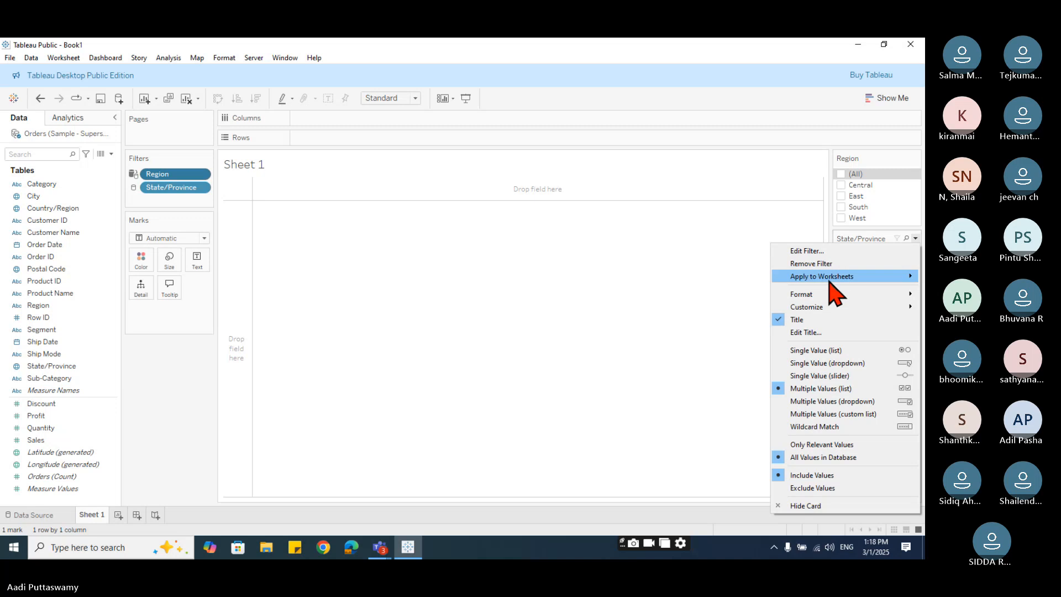
pyautogui.moveTo(829, 278)
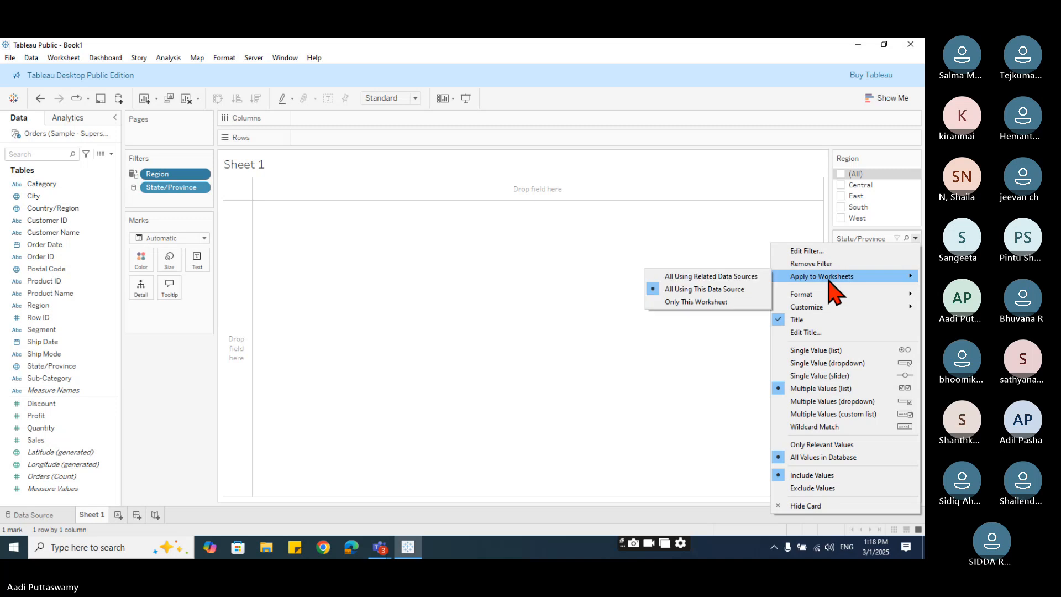
pyautogui.click(711, 289)
pyautogui.click(842, 175)
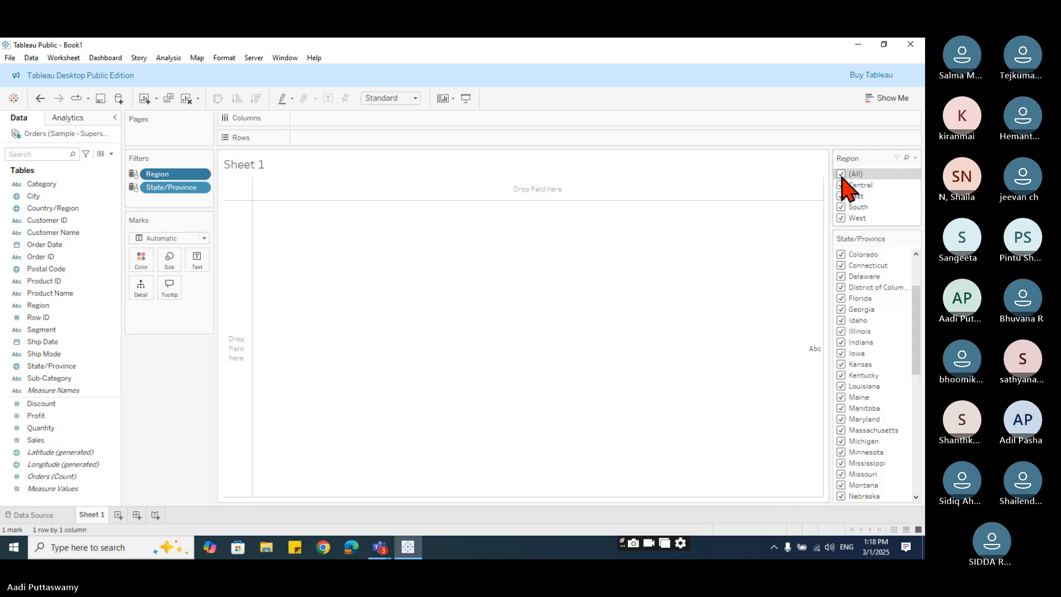
# Remove both filters from the sheet and add Region again as a filter with all values selected.
pyautogui.moveTo(205, 190); pyautogui.dragTo(193, 434)
pyautogui.moveTo(172, 187); pyautogui.dragTo(165, 479)
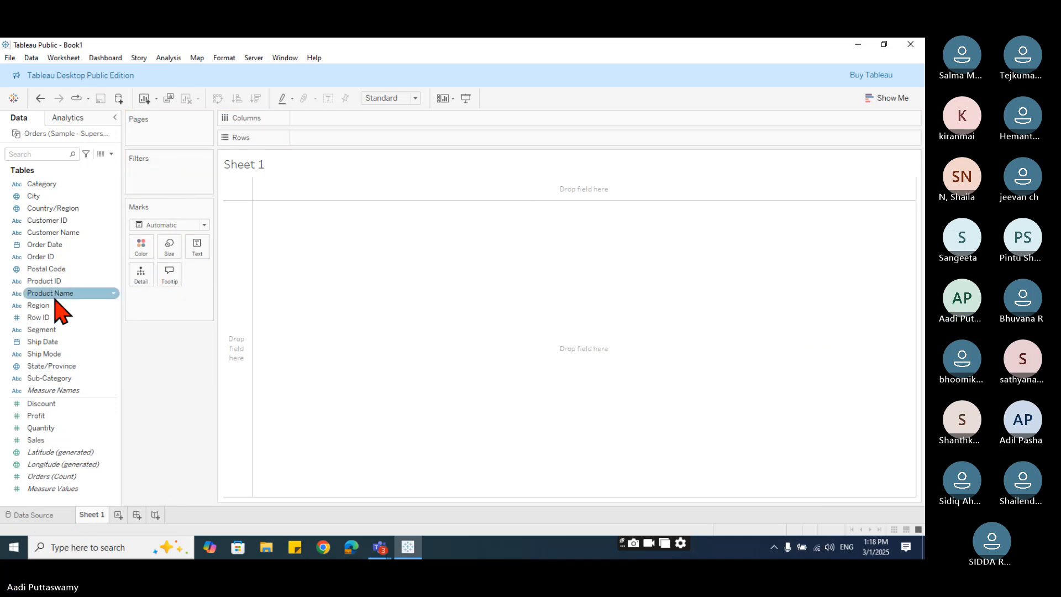
pyautogui.moveTo(38, 305); pyautogui.dragTo(161, 174)
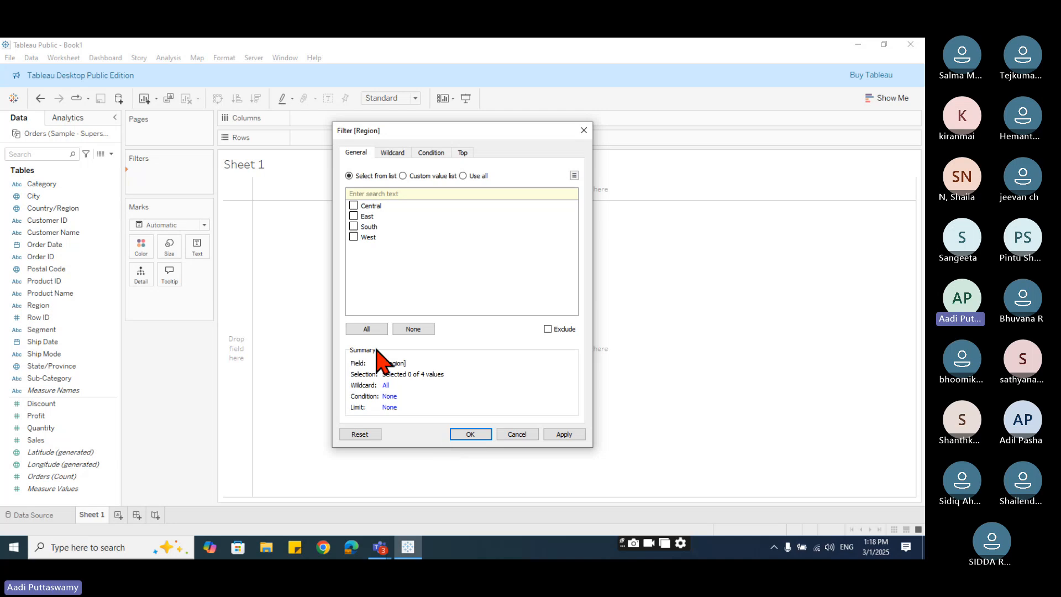
pyautogui.click(368, 329)
pyautogui.click(484, 438)
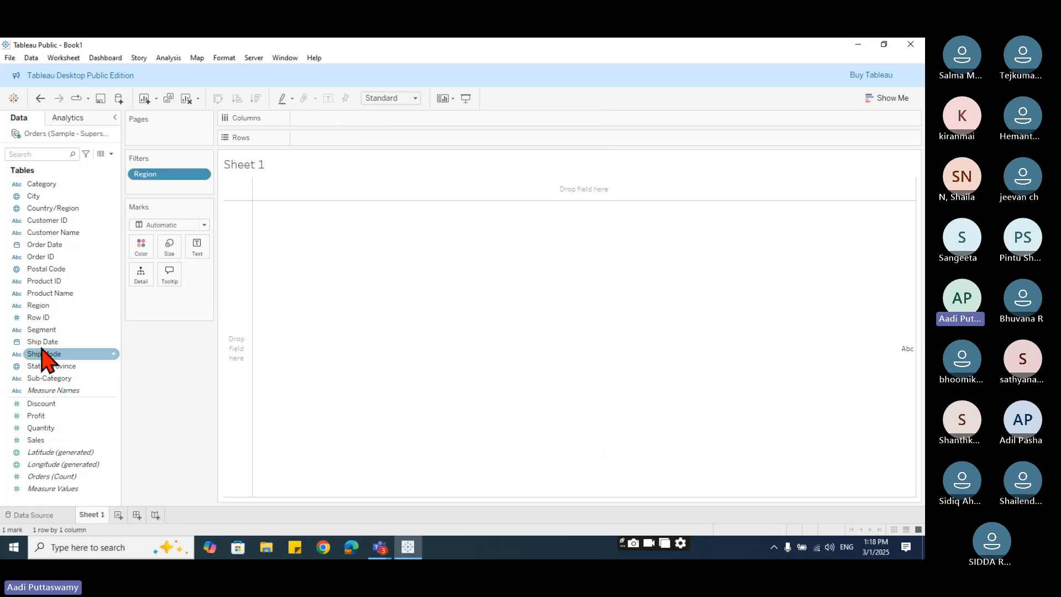
# Add State/Province as a filter with all values selected, and show the Region and State/Province filter cards.
pyautogui.moveTo(49, 367); pyautogui.dragTo(154, 189)
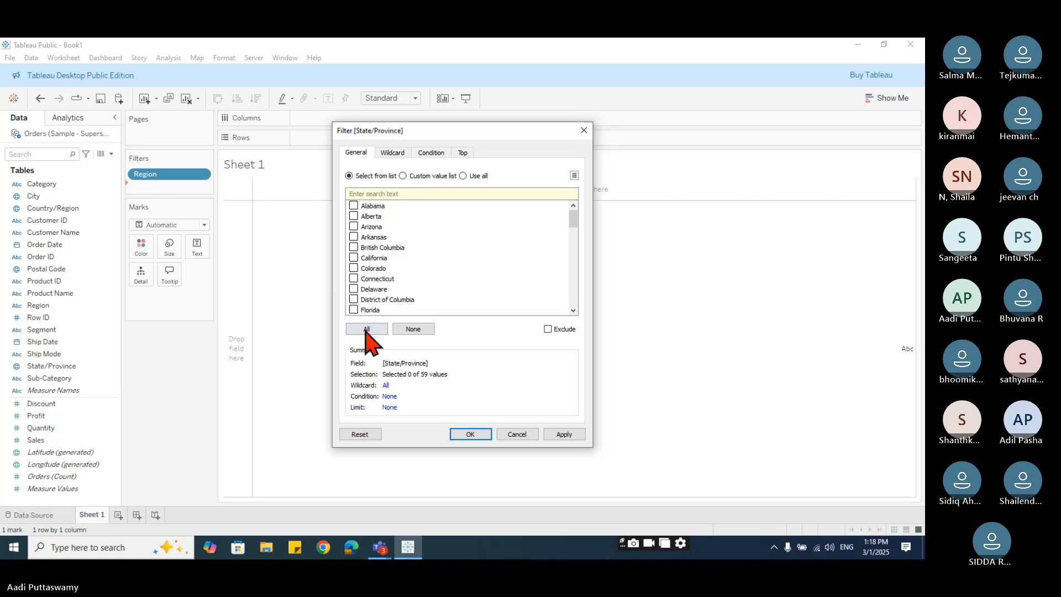
pyautogui.click(458, 439)
pyautogui.click(201, 174)
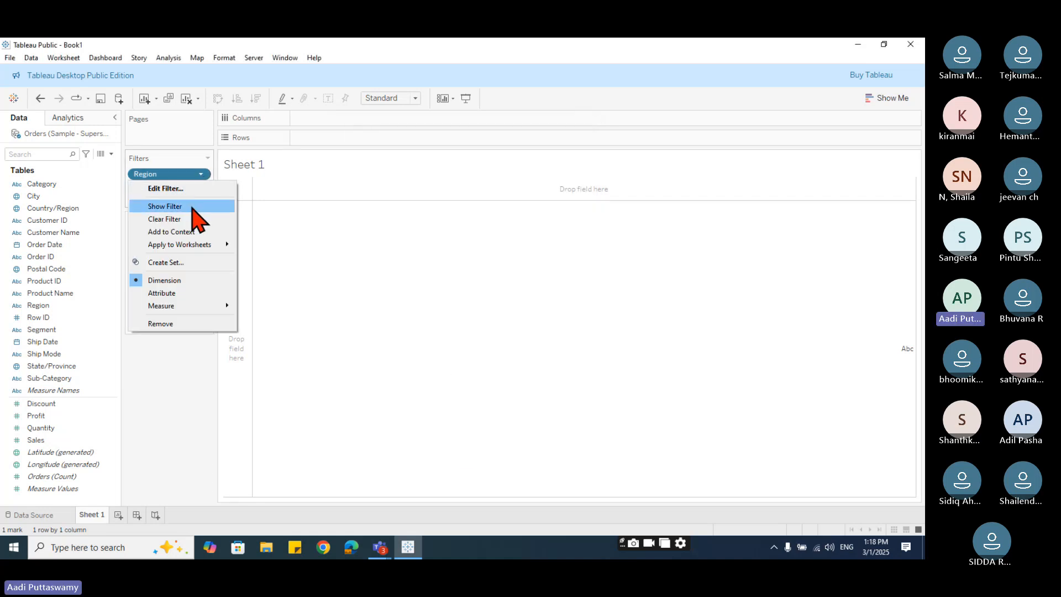
pyautogui.click(192, 207)
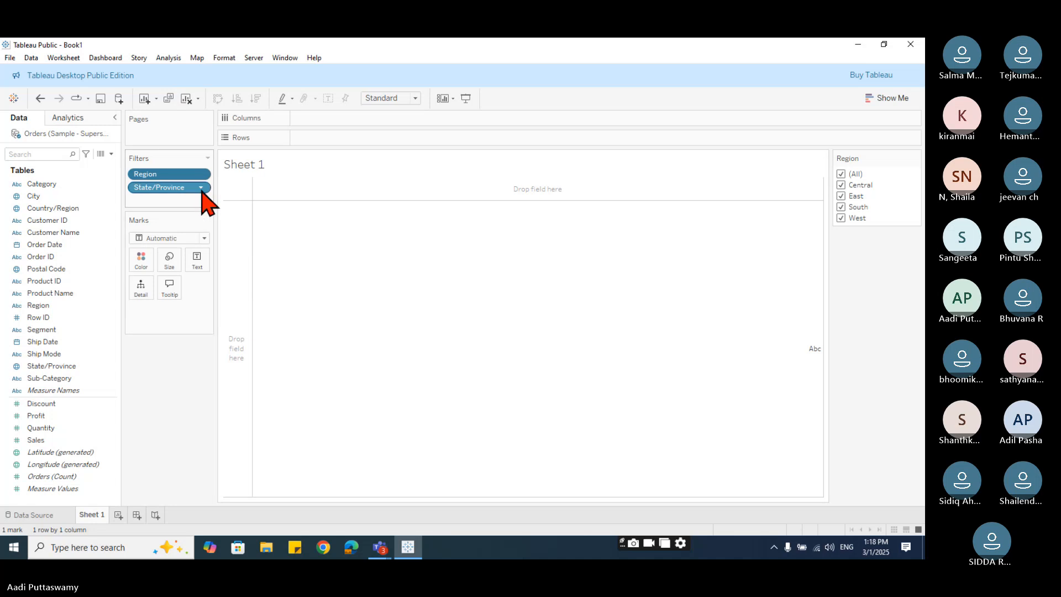
pyautogui.click(201, 188)
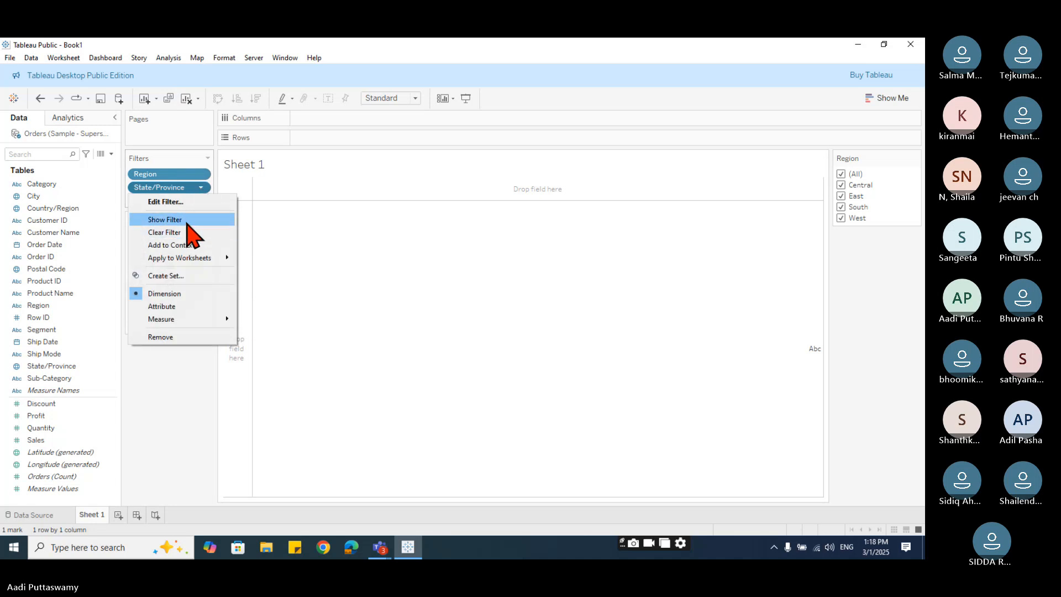
pyautogui.click(187, 224)
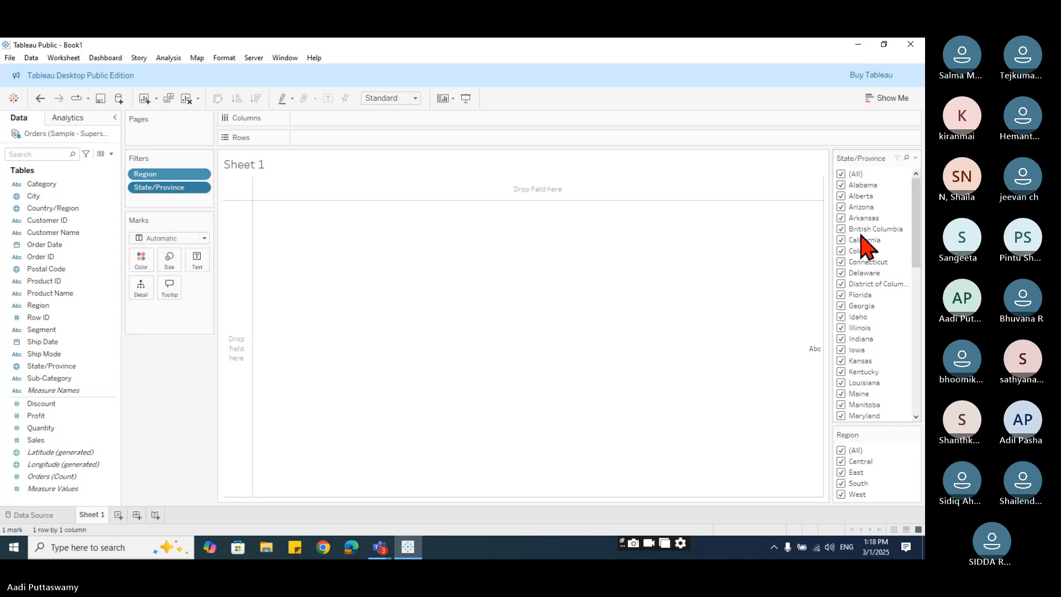
# Apply the State/Province filter to all worksheets using this data source, and select only Central in the Region filter.
pyautogui.click(915, 158)
pyautogui.moveTo(849, 199)
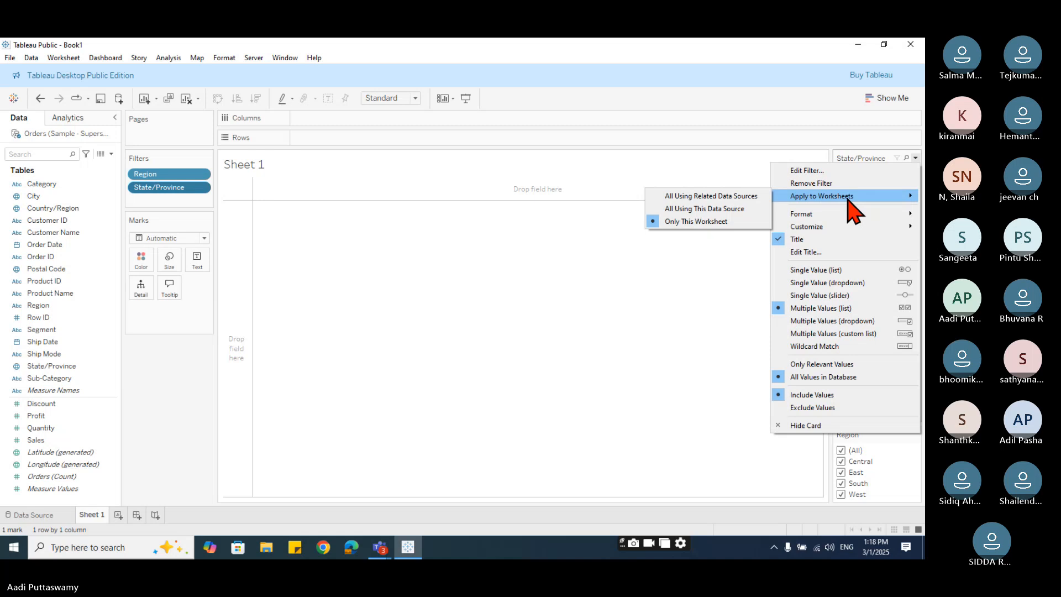
pyautogui.click(670, 209)
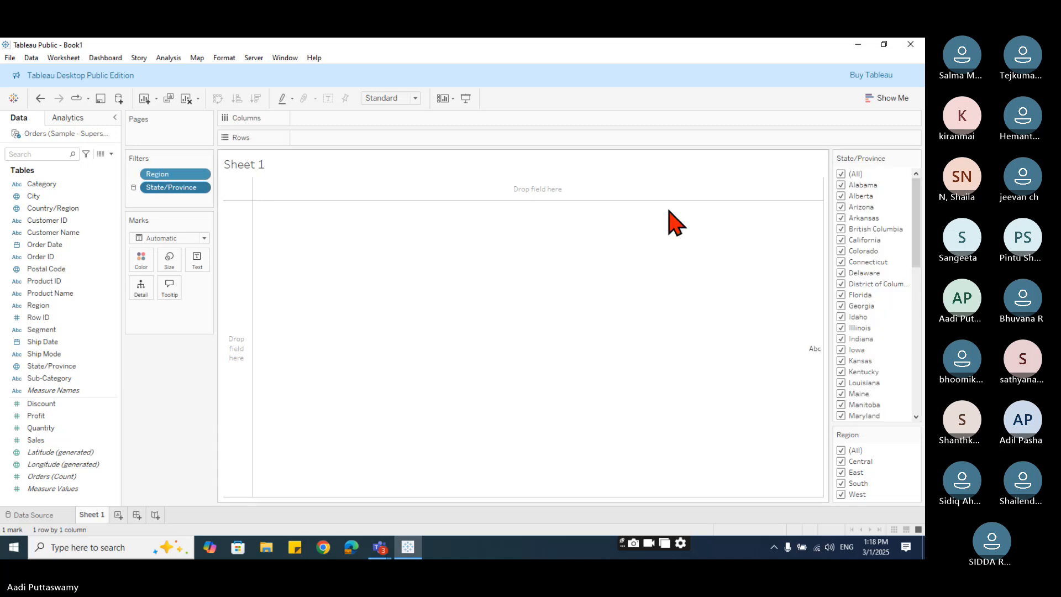
pyautogui.click(842, 450)
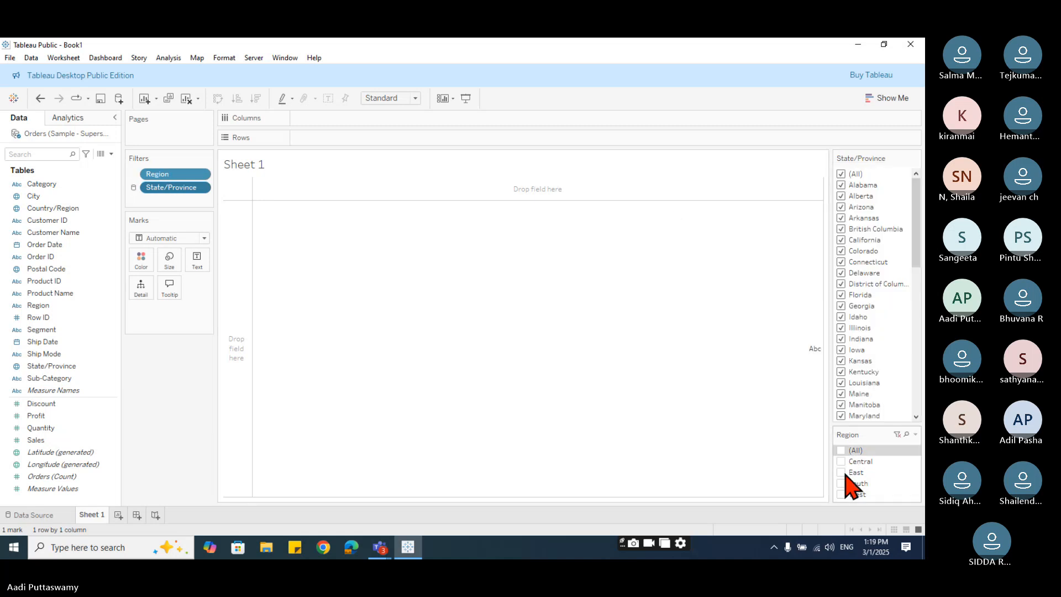
pyautogui.click(842, 462)
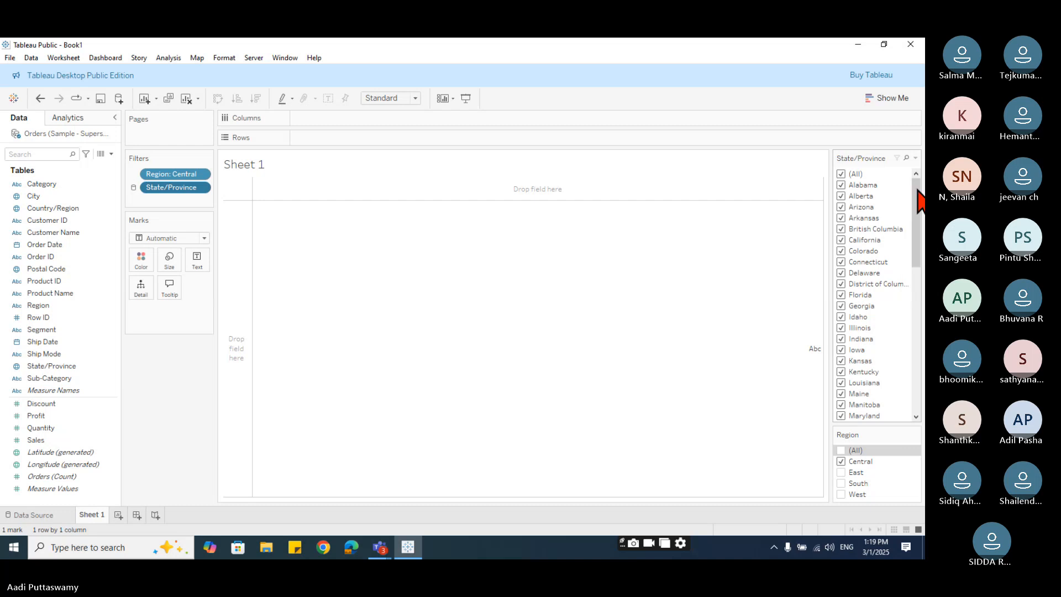
# Apply the State/Province filter to all worksheets using related data sources, and check the data source page and the filter's scope marker.
pyautogui.click(916, 159)
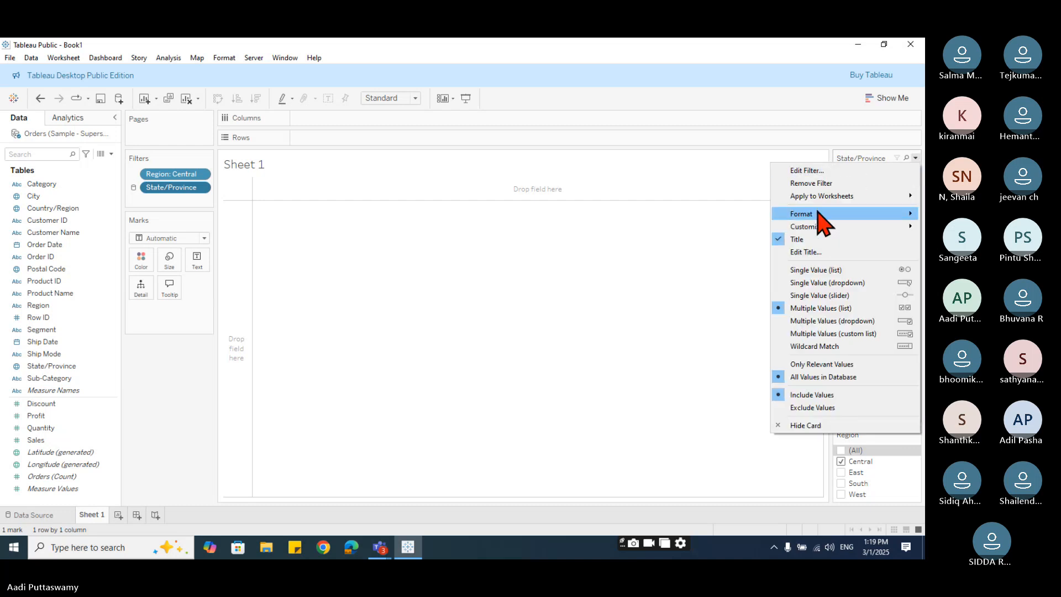
pyautogui.moveTo(819, 199)
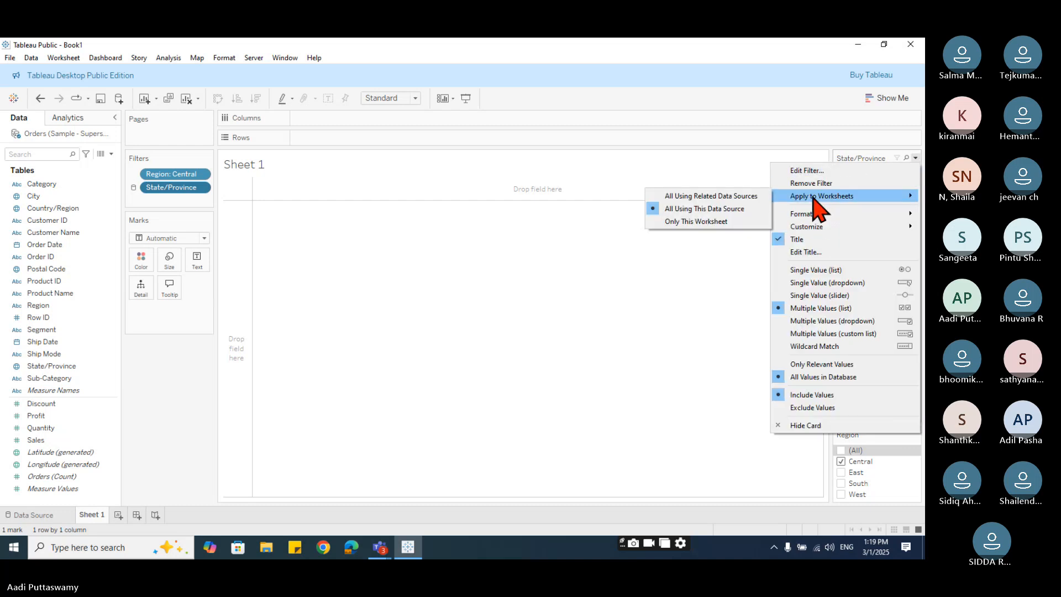
pyautogui.click(734, 208)
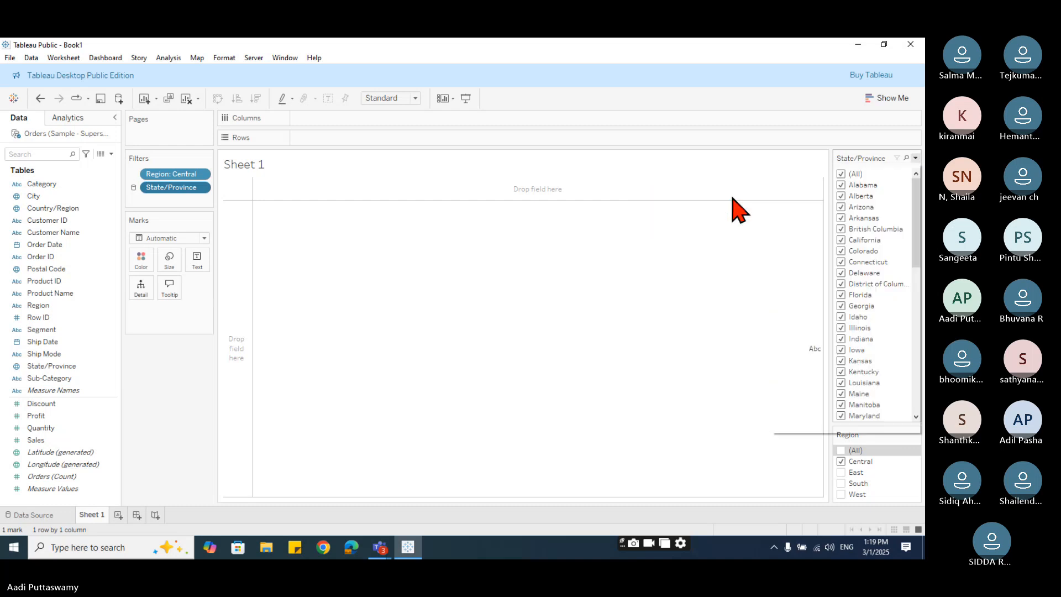
pyautogui.click(34, 516)
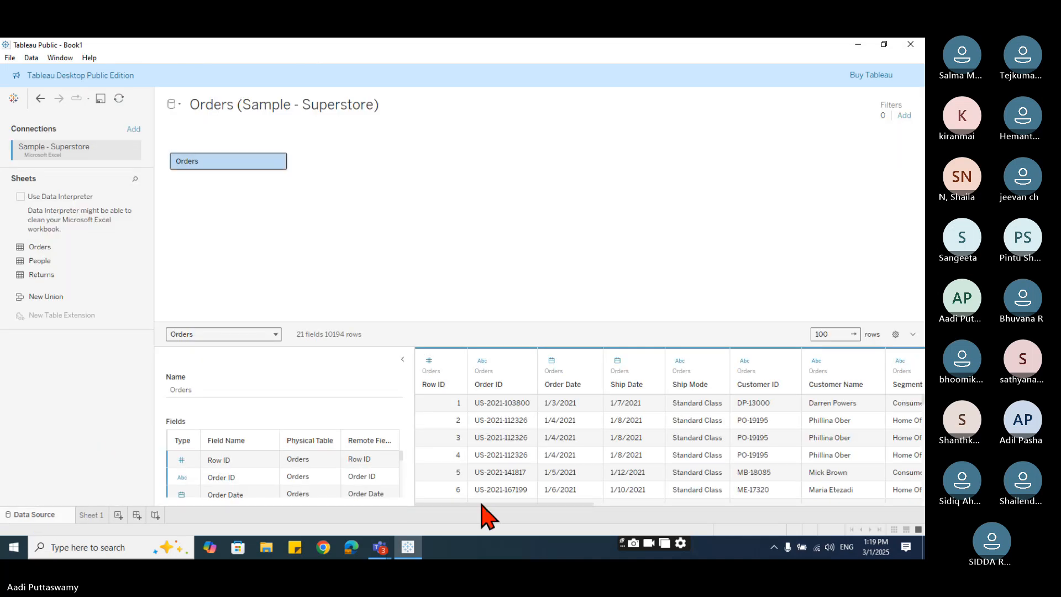
pyautogui.click(89, 516)
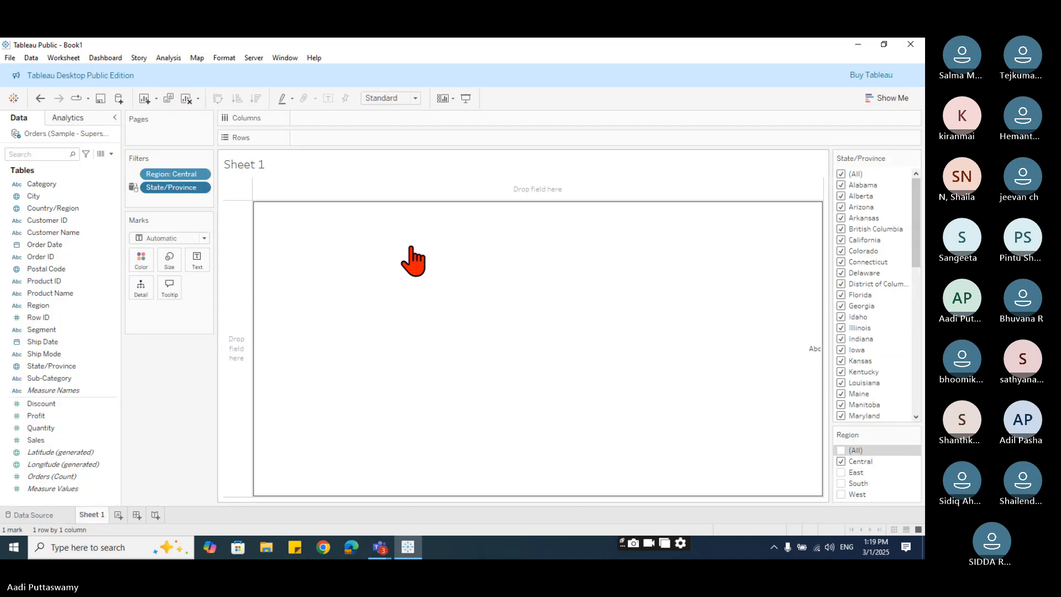
pyautogui.moveTo(136, 192)
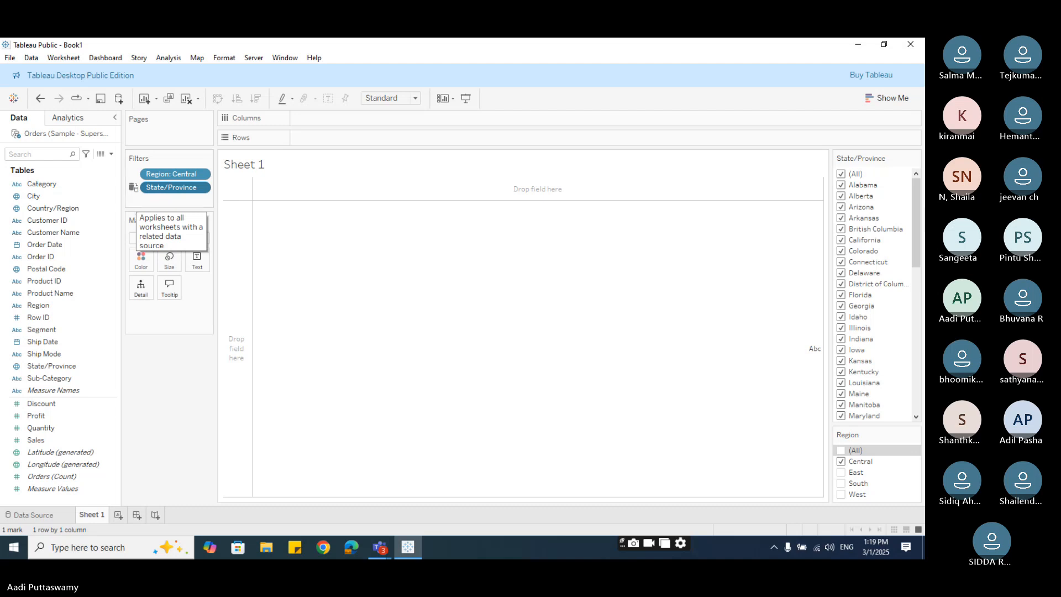
# Move the State/Province filter card below the Region card, and deselect Central in the Region filter.
pyautogui.moveTo(916, 200)
pyautogui.mouseDown()
pyautogui.moveTo(919, 400)
pyautogui.moveTo(923, 207)
pyautogui.mouseUp()
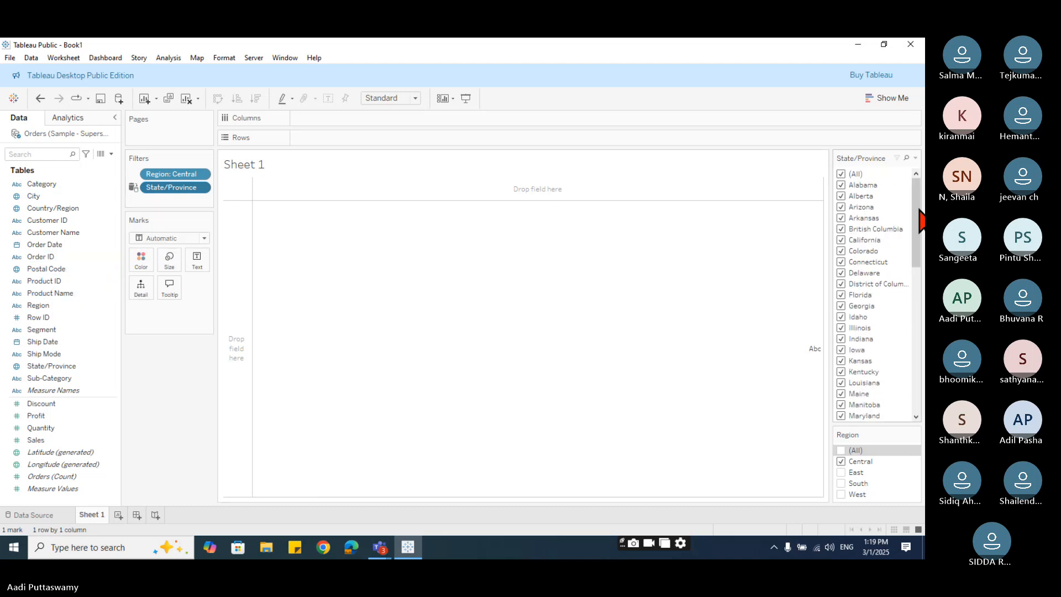
pyautogui.click(916, 158)
pyautogui.click(823, 142)
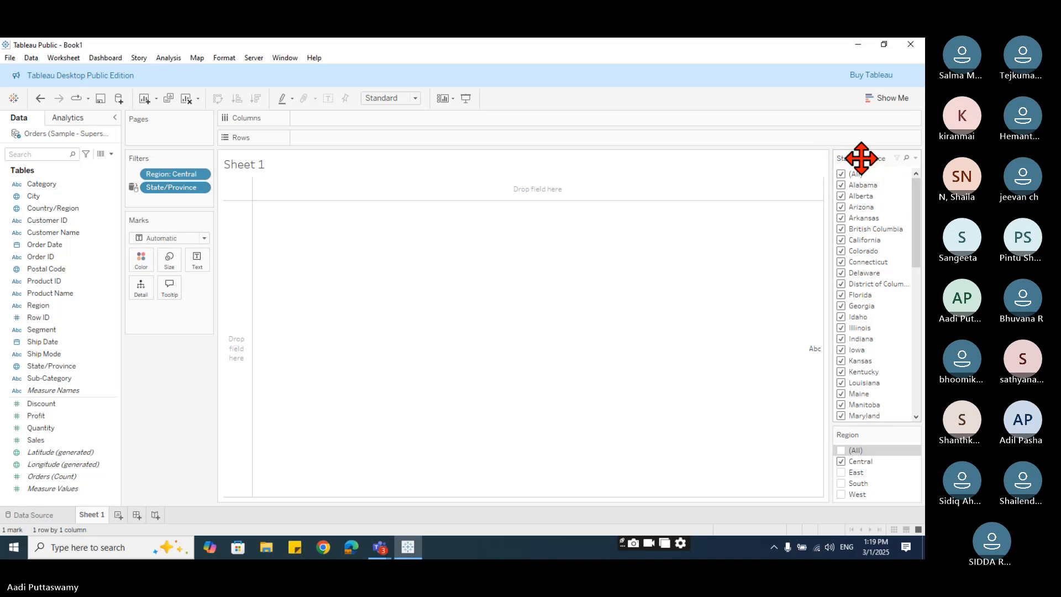
pyautogui.moveTo(862, 504); pyautogui.dragTo(862, 504)
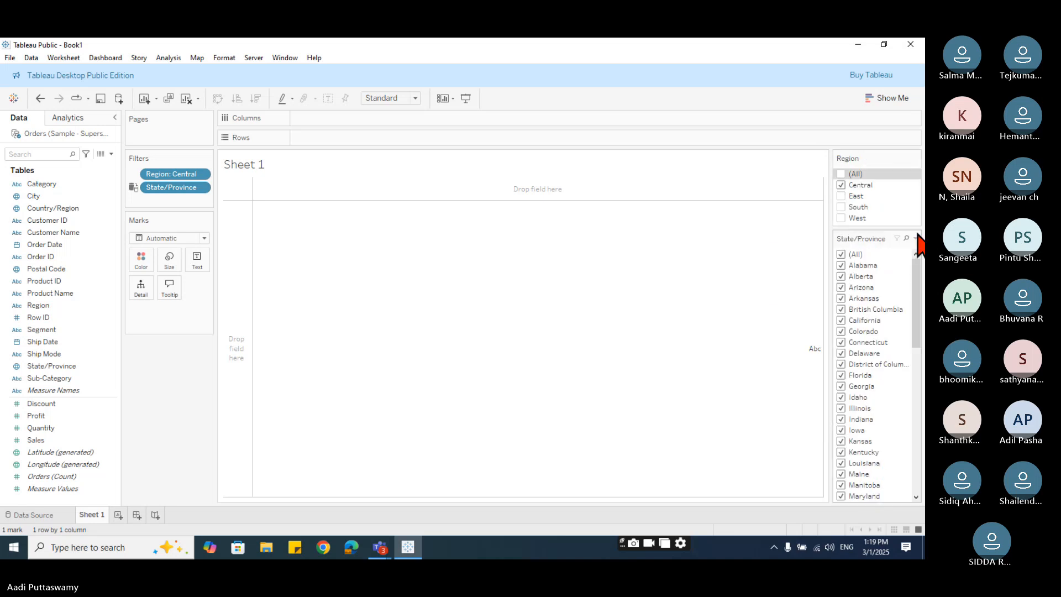
pyautogui.click(841, 185)
# Remove the State/Province filter from the sheet.
pyautogui.click(916, 238)
pyautogui.click(813, 287)
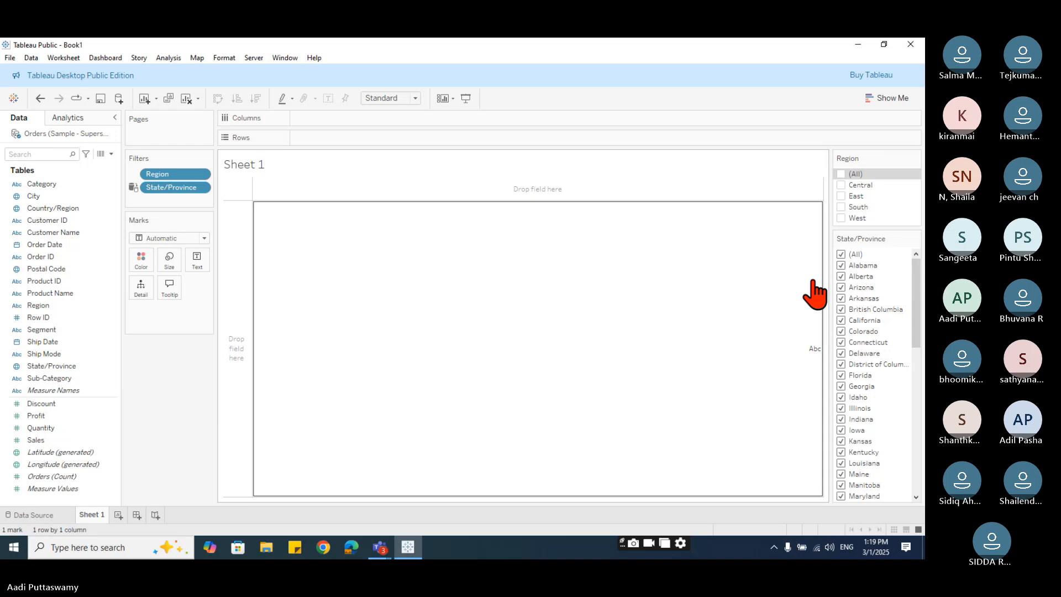
pyautogui.click(916, 239)
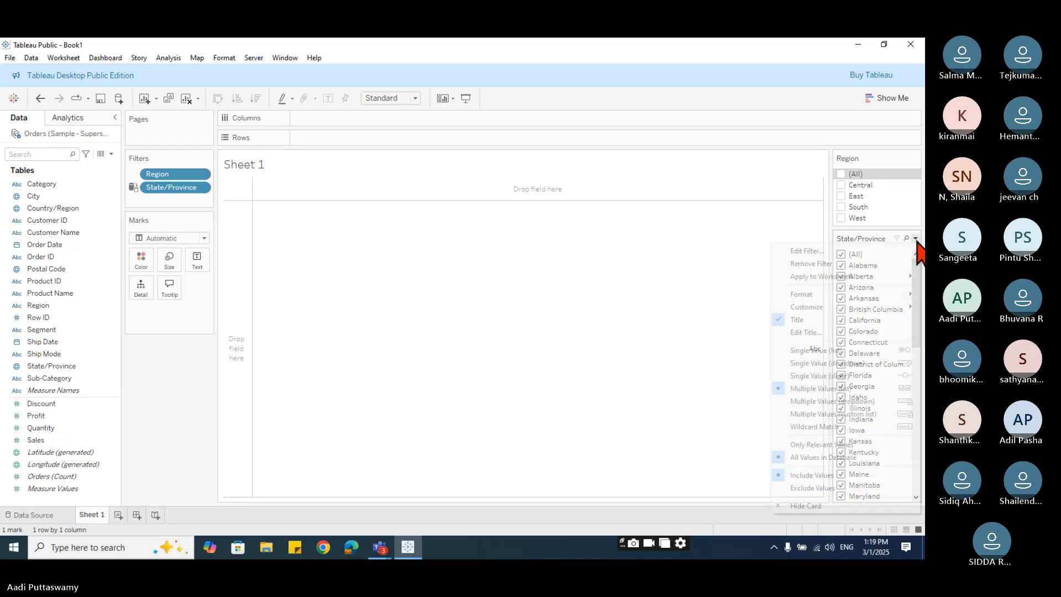
pyautogui.click(811, 264)
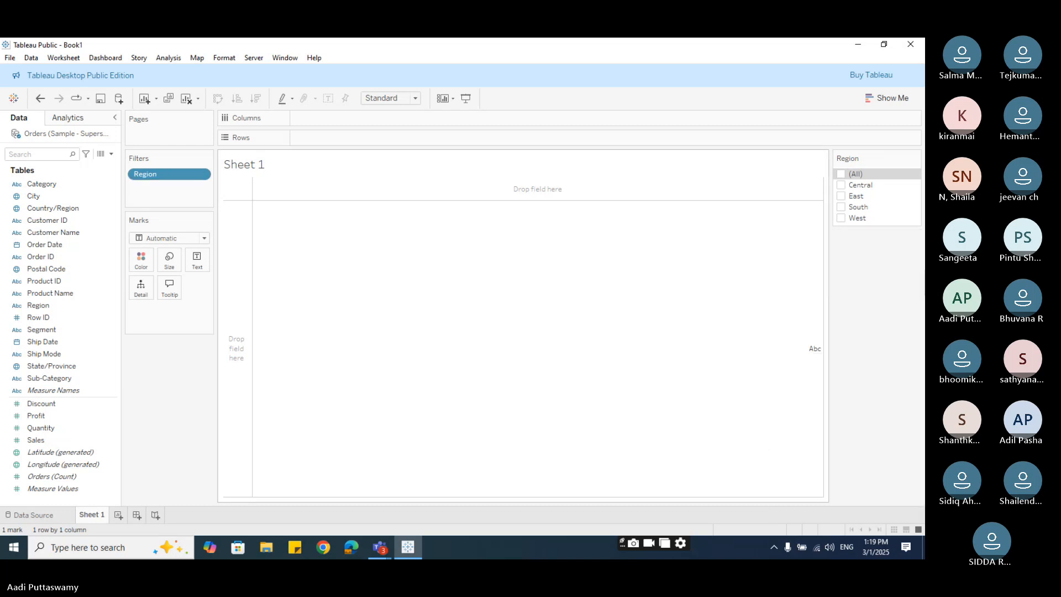
# Add State/Province again as a filter with all values selected, and show its card below the Region card.
pyautogui.click(48, 379)
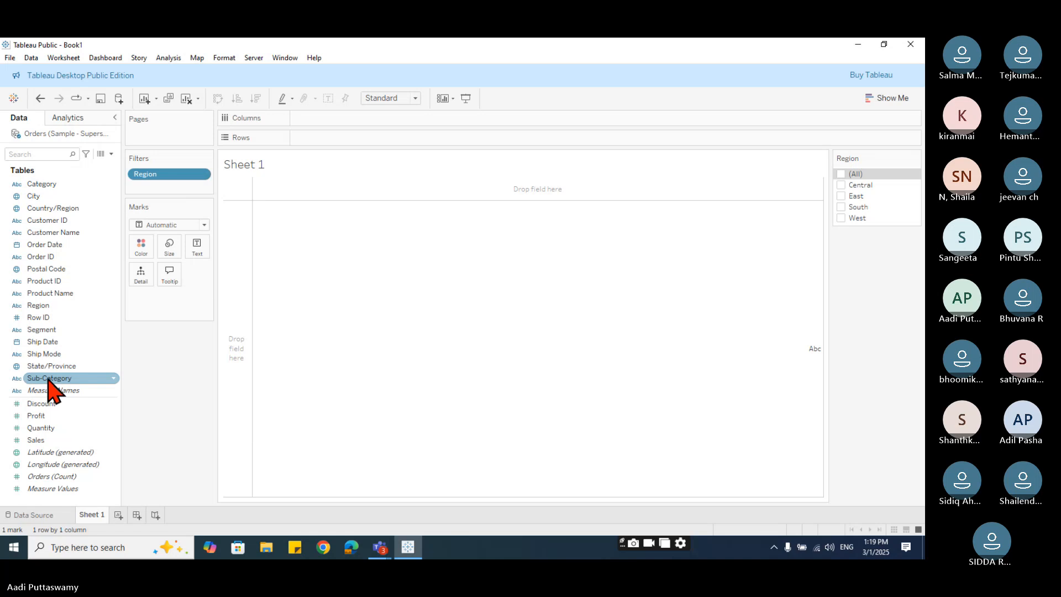
pyautogui.moveTo(48, 379); pyautogui.dragTo(177, 185)
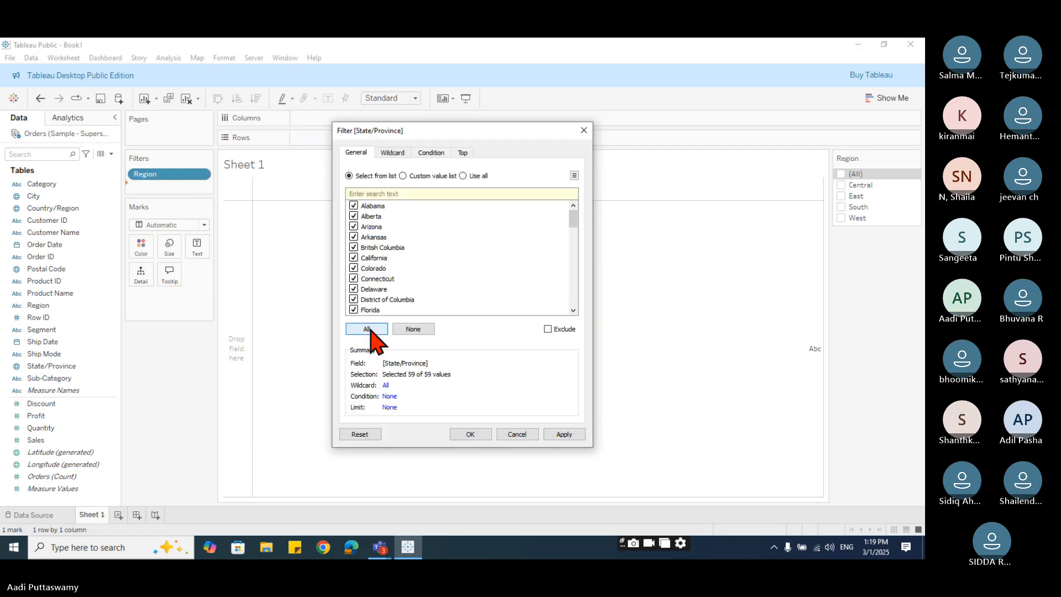
pyautogui.press('Return')
pyautogui.click(201, 188)
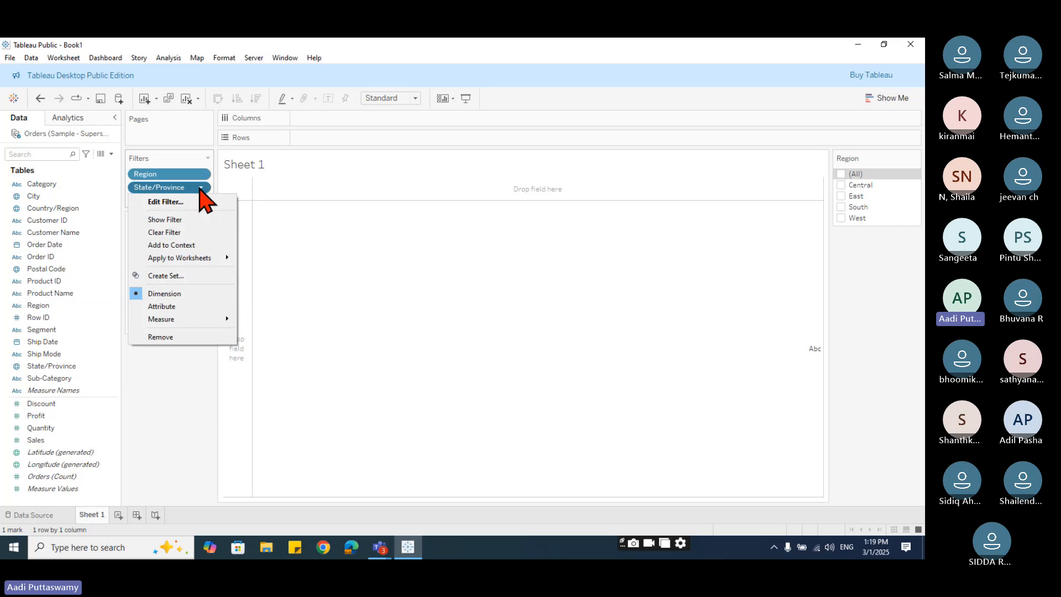
pyautogui.click(182, 220)
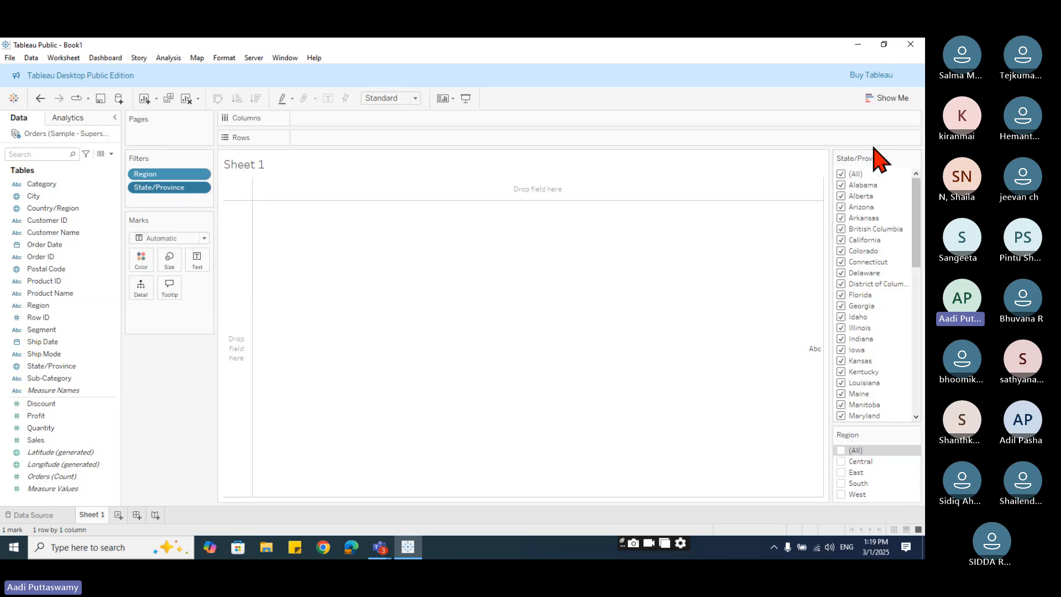
pyautogui.moveTo(869, 160); pyautogui.dragTo(875, 502)
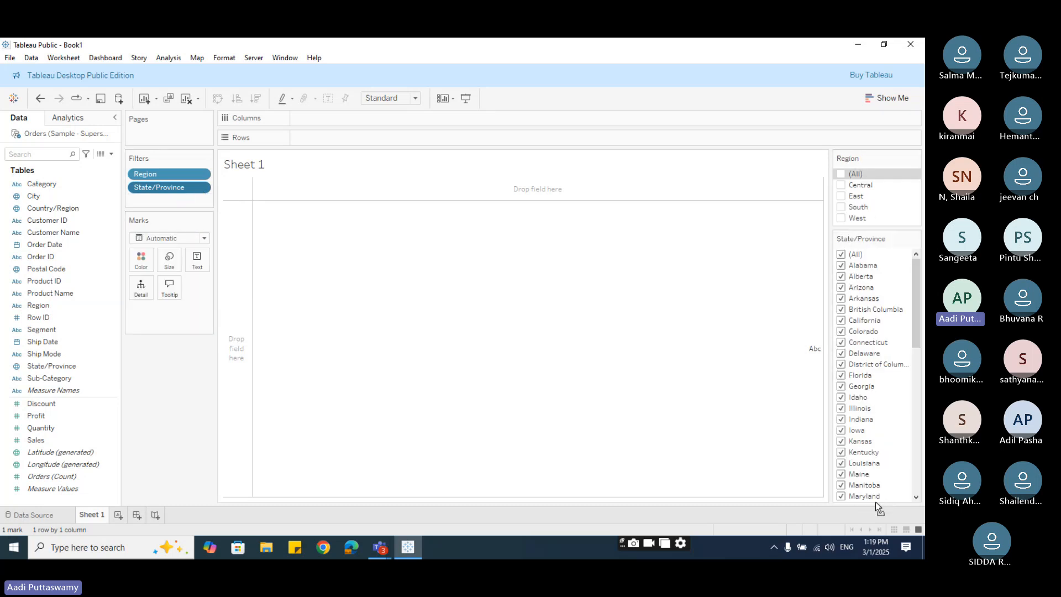
# Apply the new State/Province filter to all worksheets using this data source, and reselect all regions in the Region filter.
pyautogui.click(916, 239)
pyautogui.moveTo(830, 277)
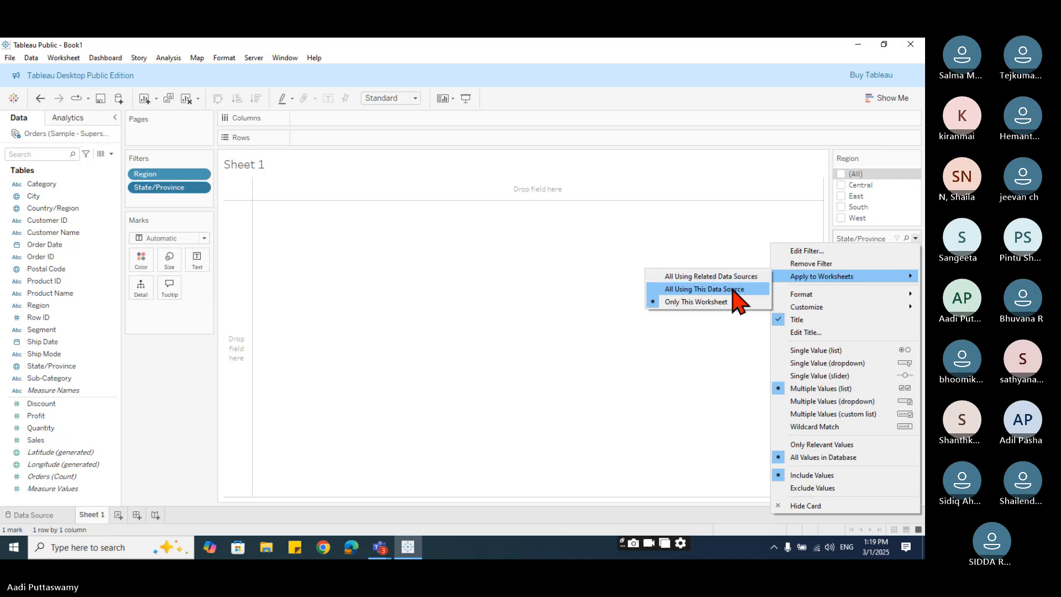
pyautogui.click(734, 290)
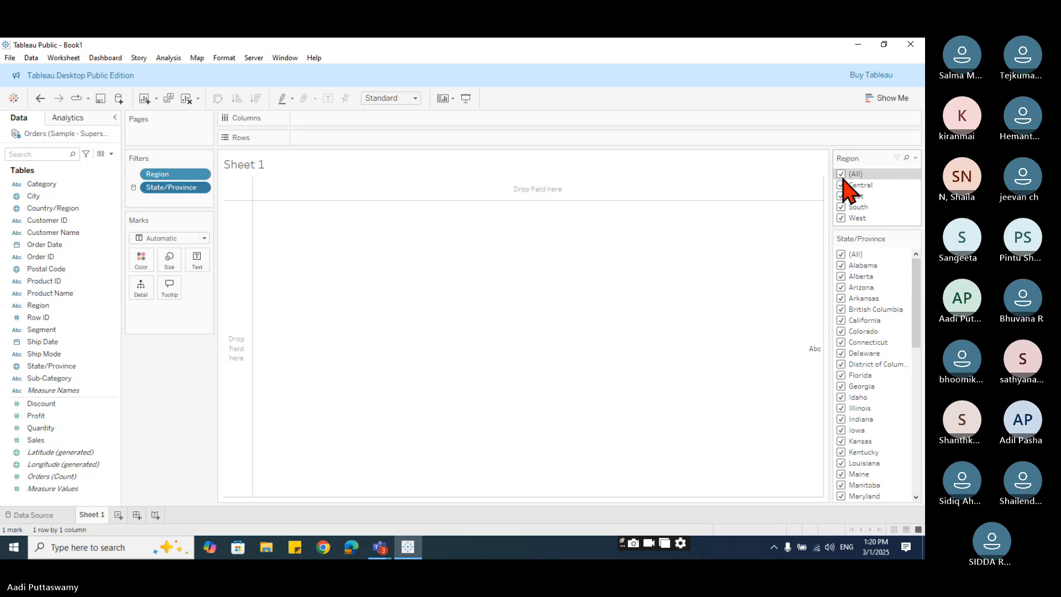
# Apply the Region filter to all worksheets using related data sources, and test it by deselecting and reselecting all regions.
pyautogui.click(916, 158)
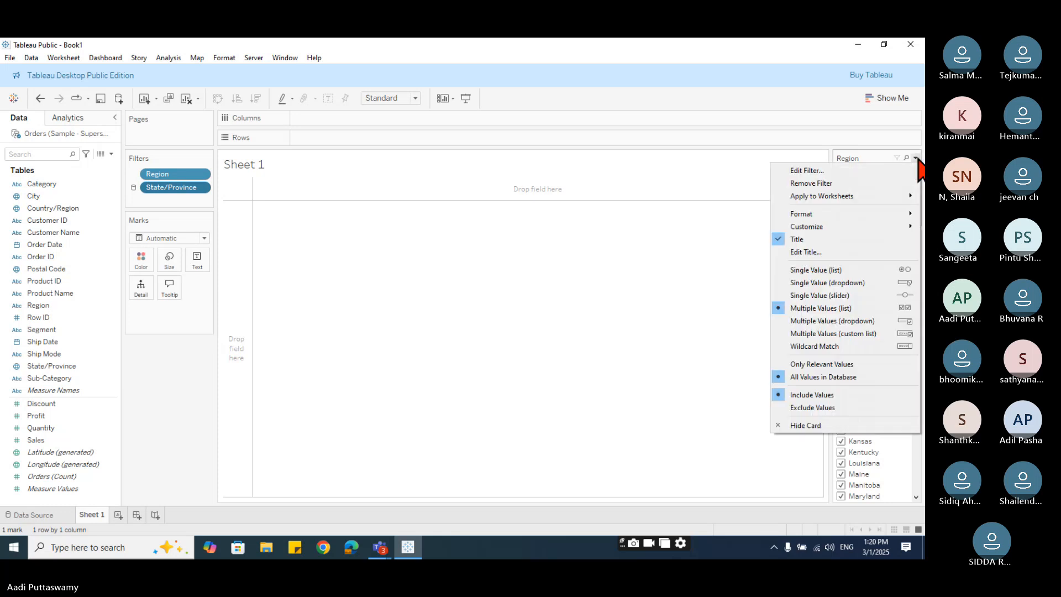
pyautogui.moveTo(842, 199)
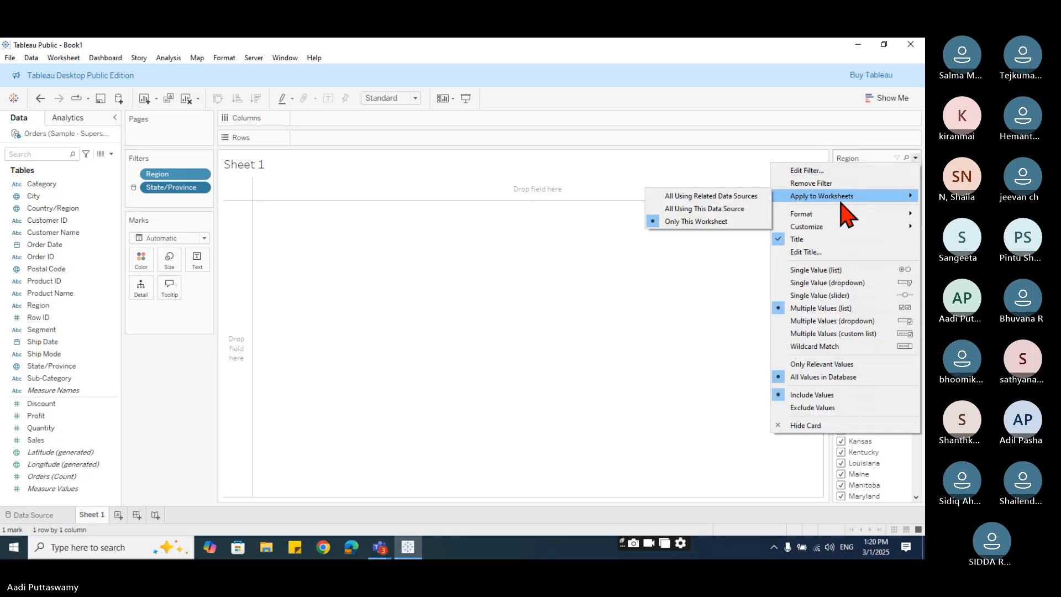
pyautogui.click(727, 199)
pyautogui.click(841, 174)
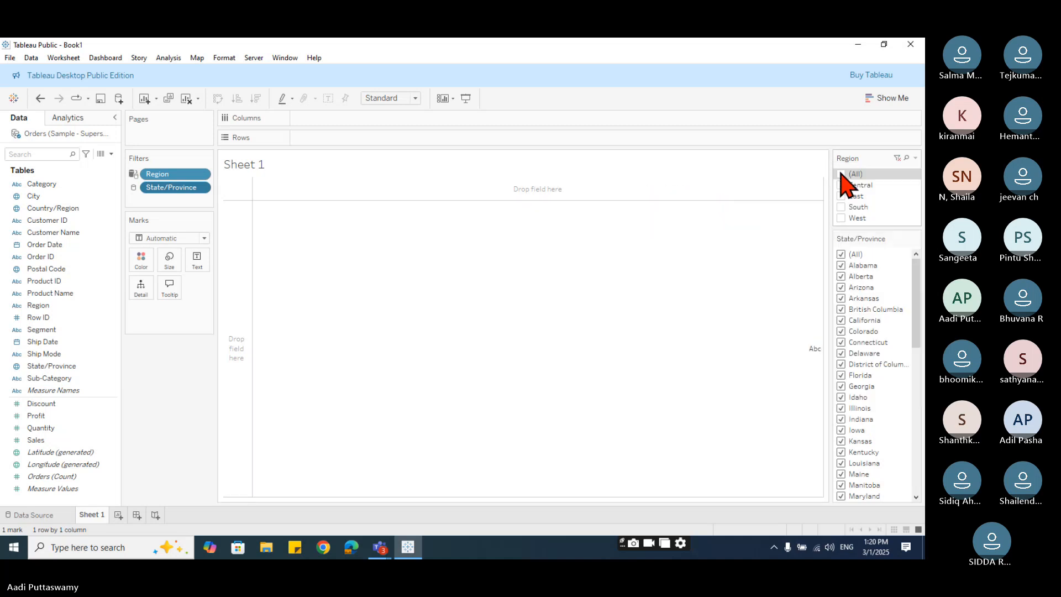
pyautogui.click(841, 173)
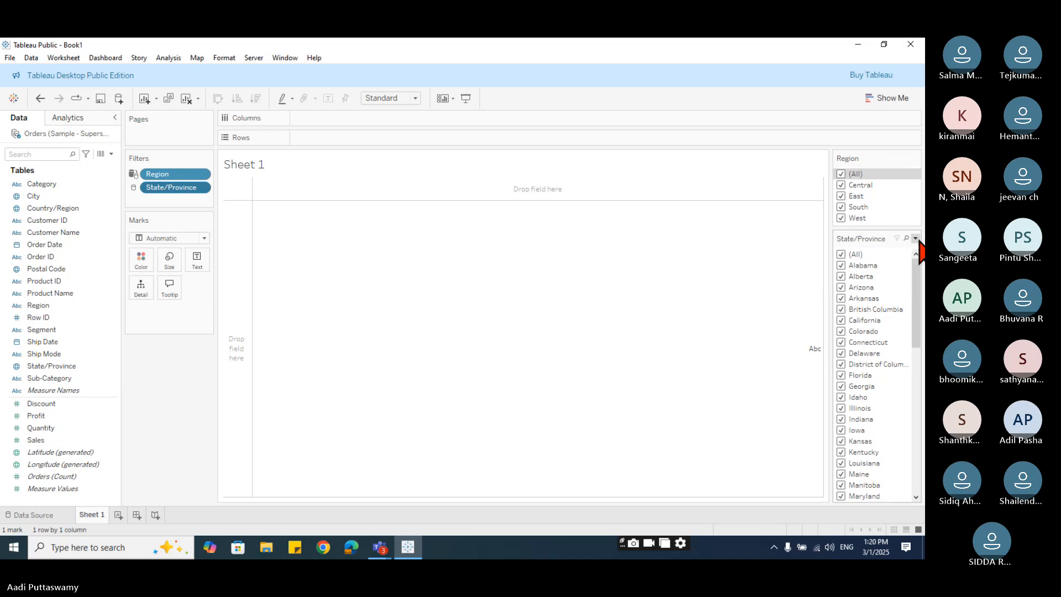
# Apply the State/Province filter to all worksheets using related data sources, and limit the Region filter to only this worksheet.
pyautogui.click(916, 239)
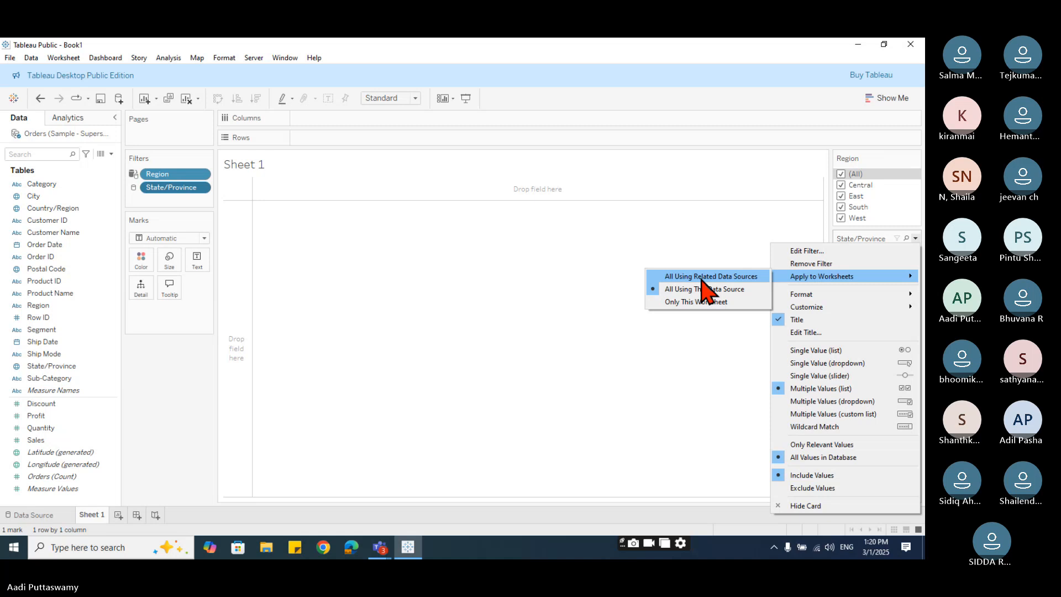
pyautogui.click(701, 276)
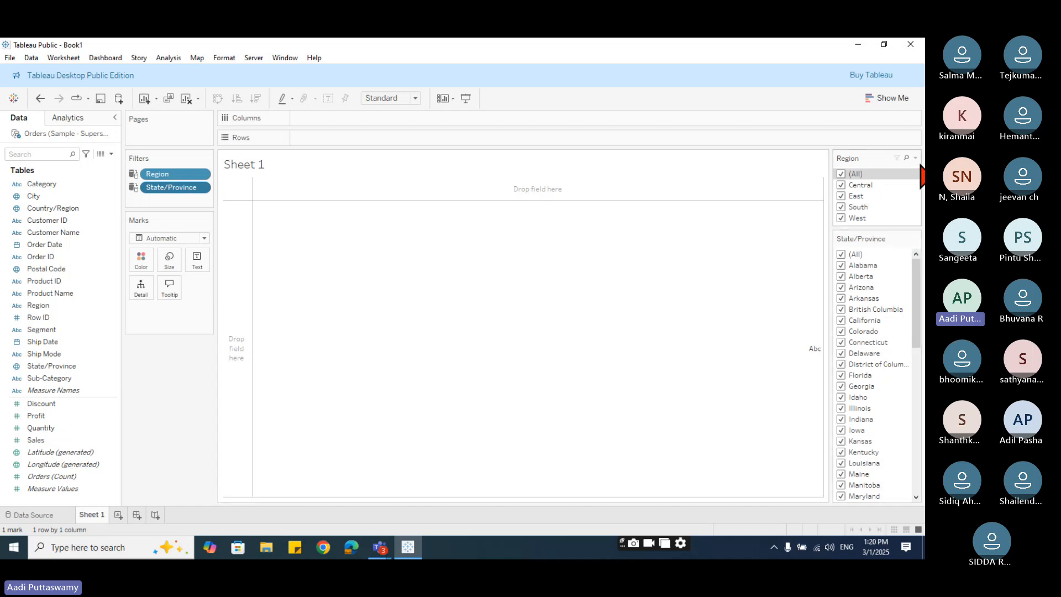
pyautogui.click(916, 158)
pyautogui.moveTo(832, 197)
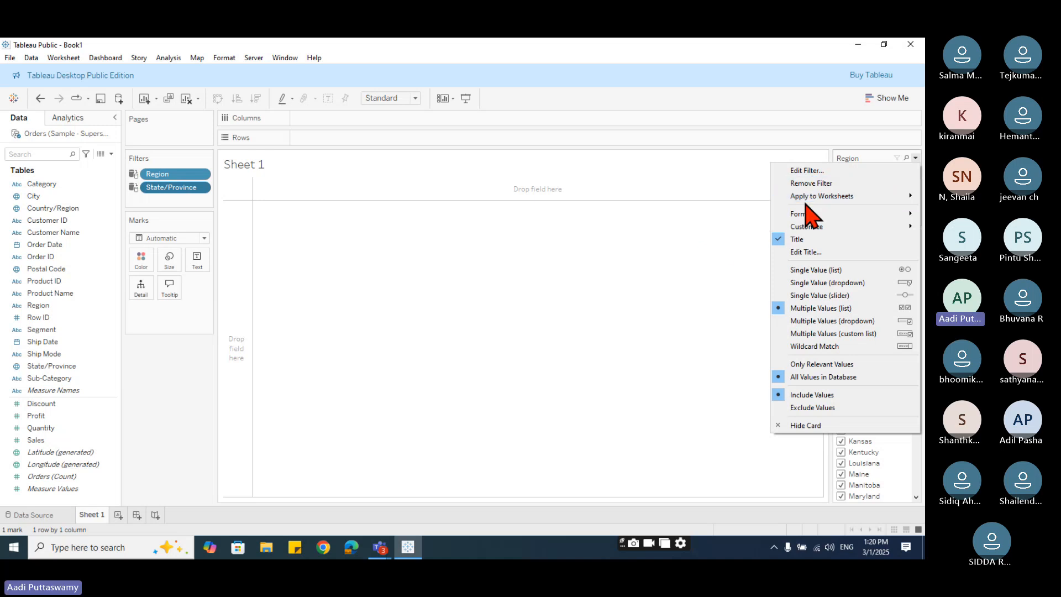
pyautogui.click(710, 222)
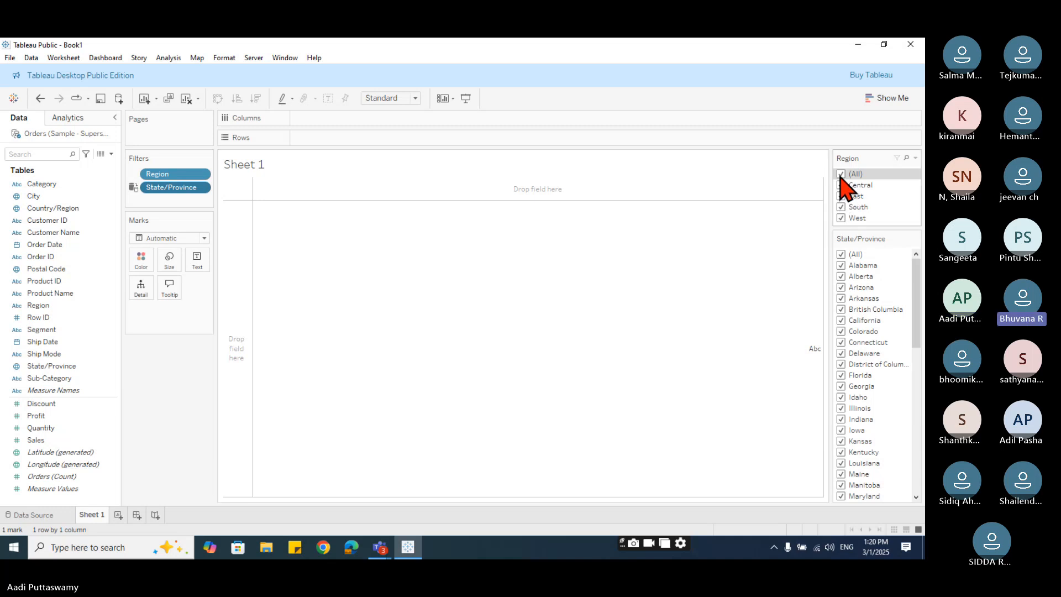
# Set the State/Province filter back to all worksheets using this data source, and look through its list of states.
pyautogui.click(916, 238)
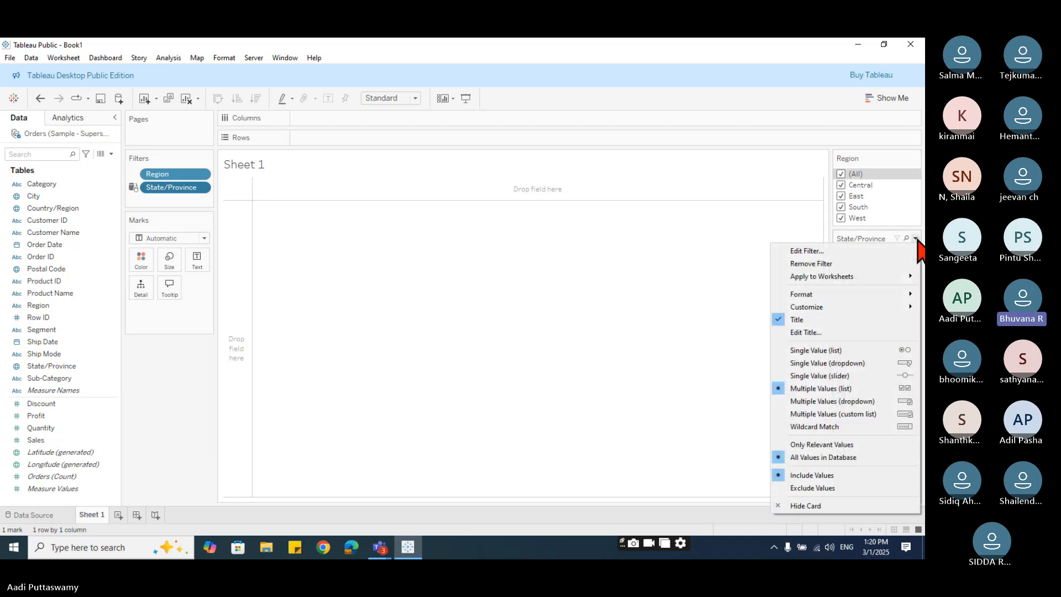
pyautogui.moveTo(837, 282)
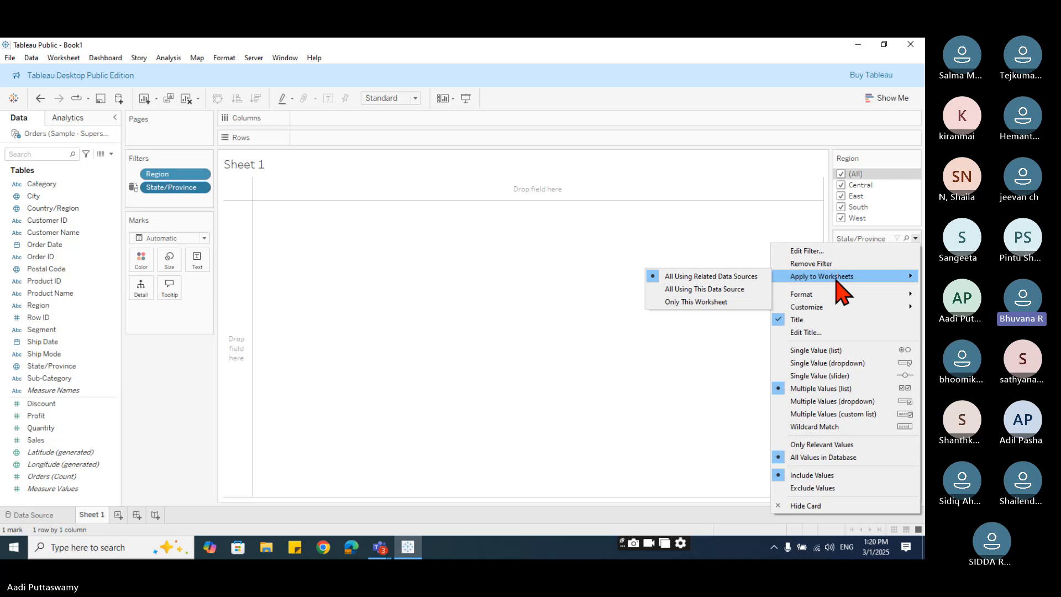
pyautogui.click(672, 291)
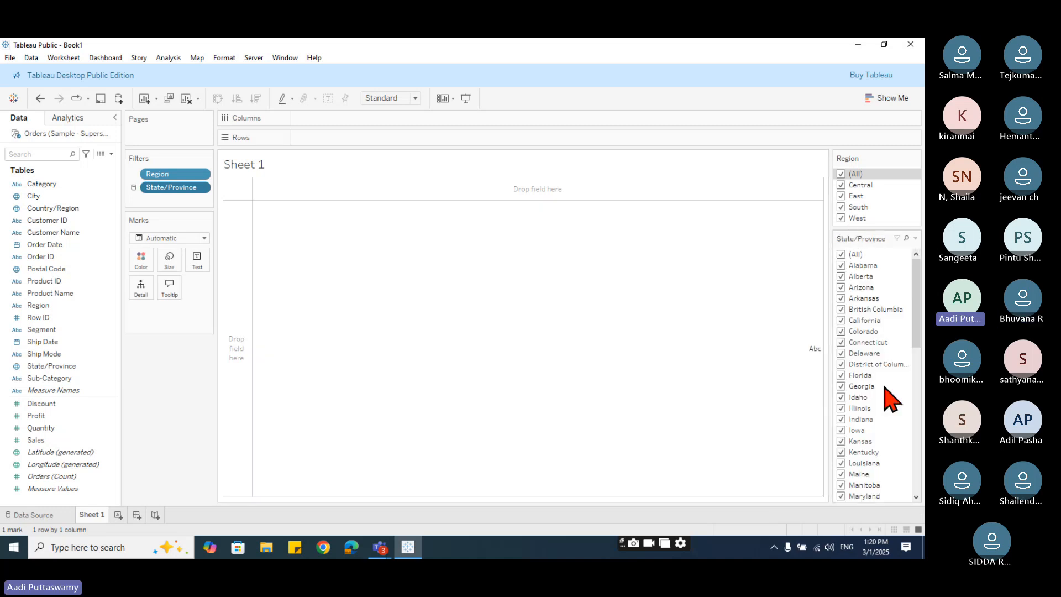
pyautogui.scroll(-7, 885, 396)
pyautogui.scroll(8, 886, 384)
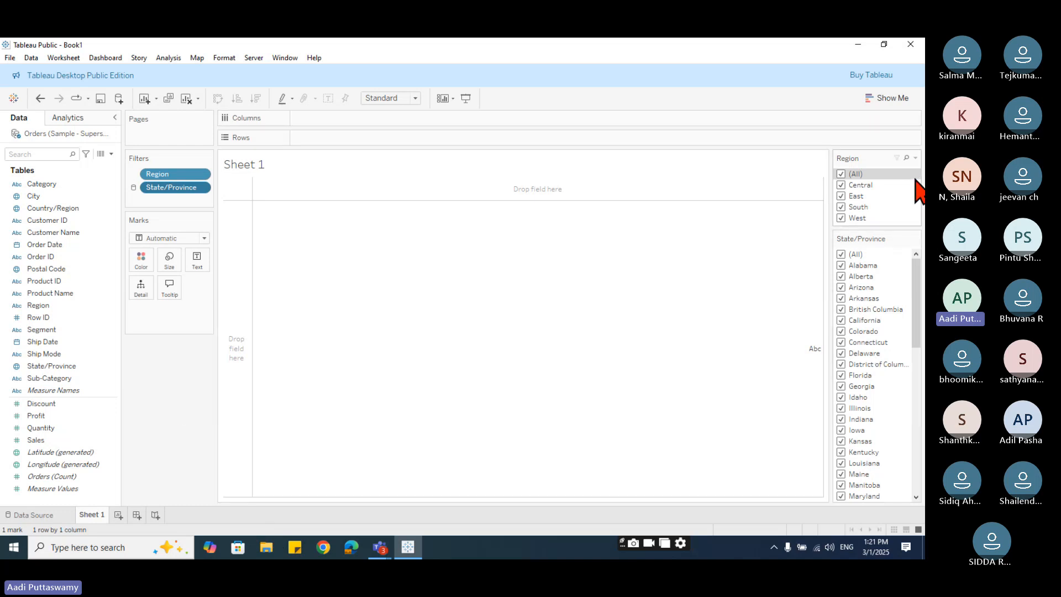
# Set both the Region filter and the State/Province filter to show only relevant values.
pyautogui.click(916, 159)
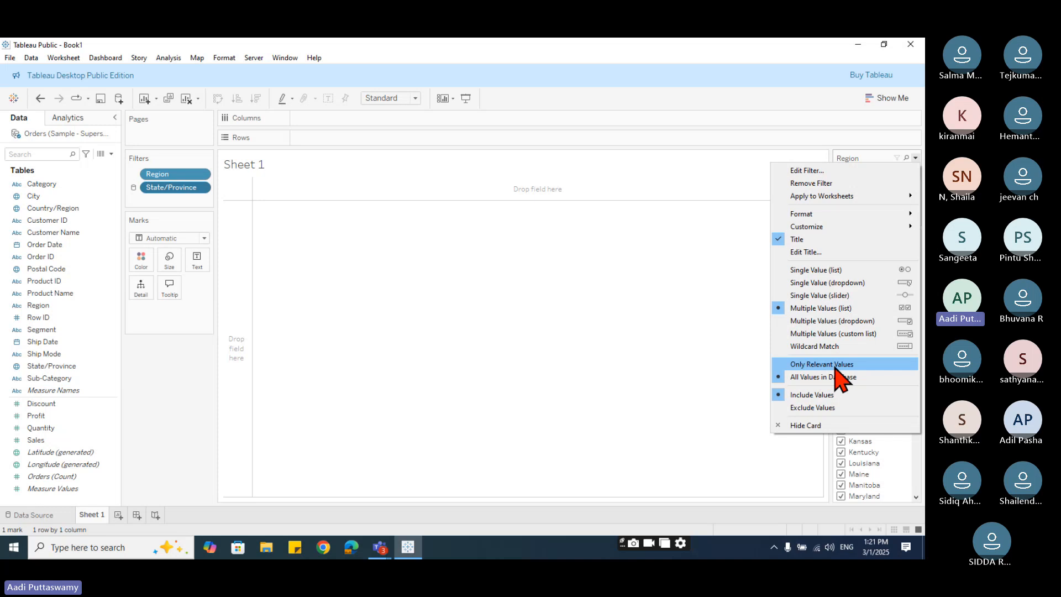
pyautogui.click(821, 365)
pyautogui.click(916, 239)
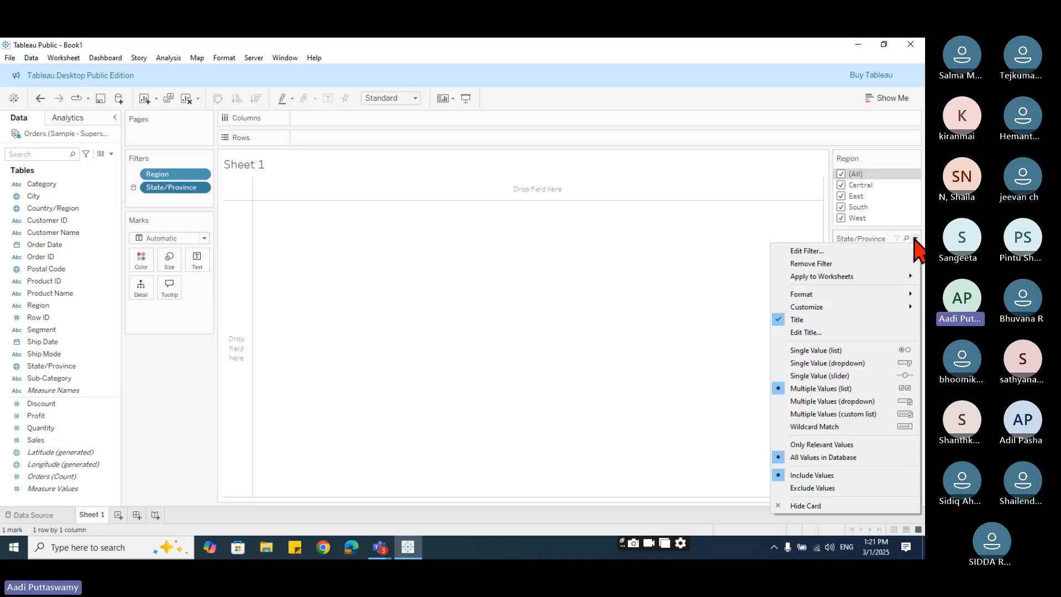
pyautogui.click(821, 445)
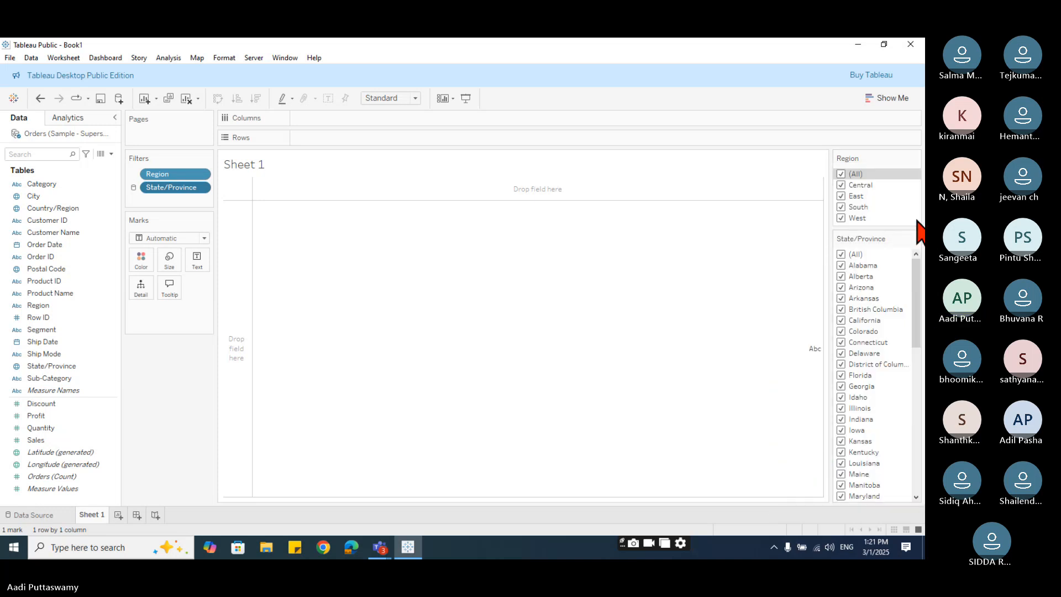
# Test the filters by limiting Region to Central, and reselect all regions.
pyautogui.click(842, 175)
pyautogui.click(840, 185)
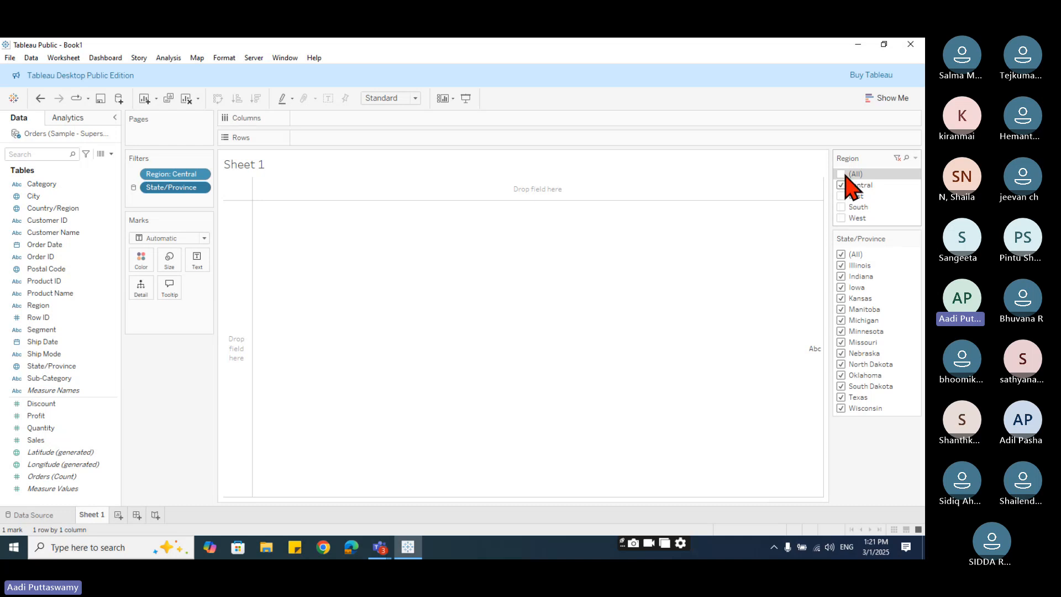
pyautogui.click(846, 175)
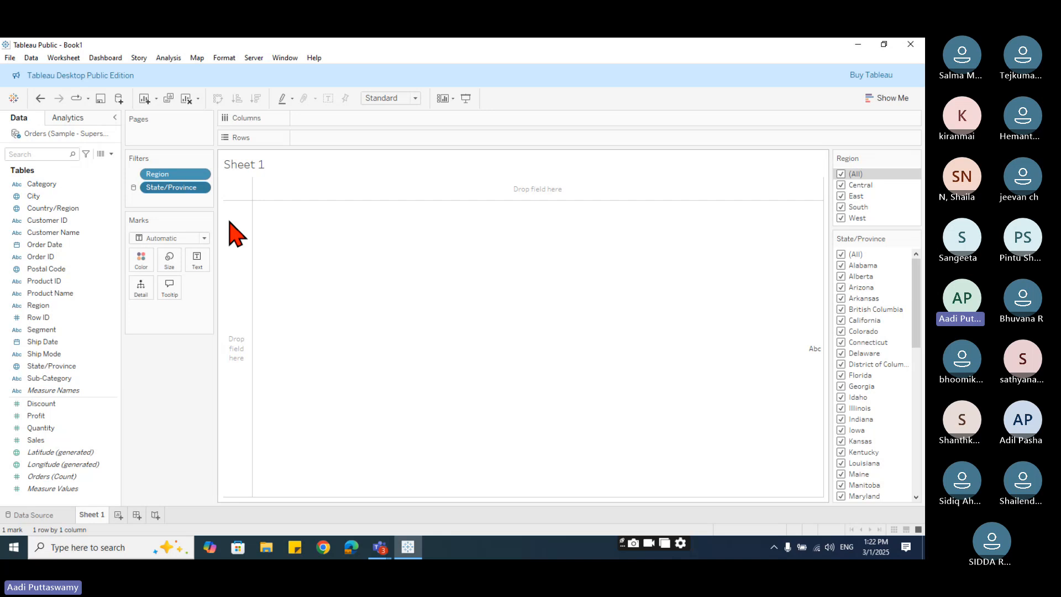
# Review the Region filter's worksheet scope options, and relate the People table to Orders in the data source.
pyautogui.click(915, 158)
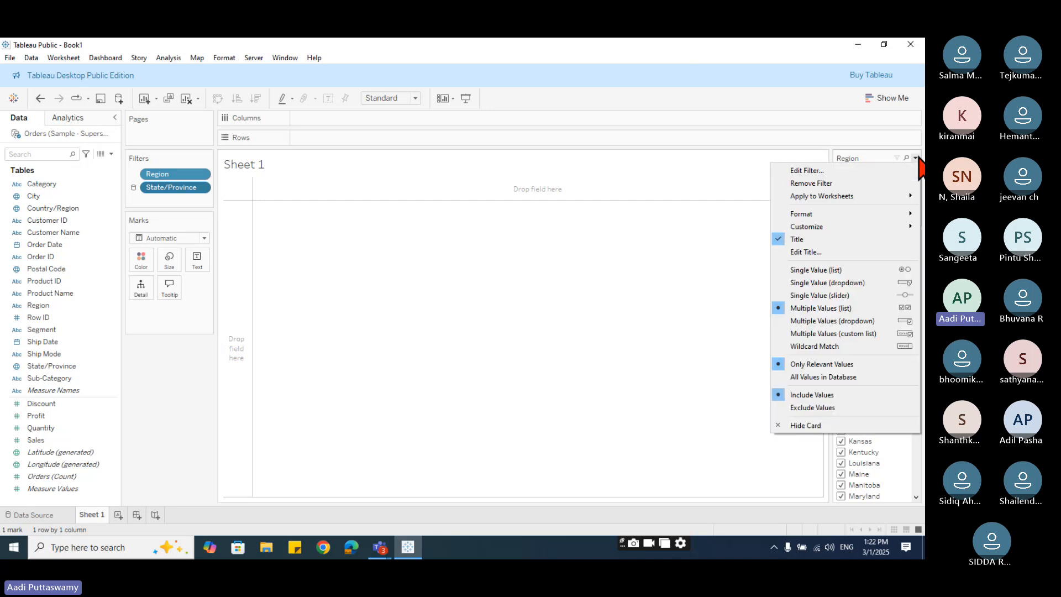
pyautogui.moveTo(828, 198)
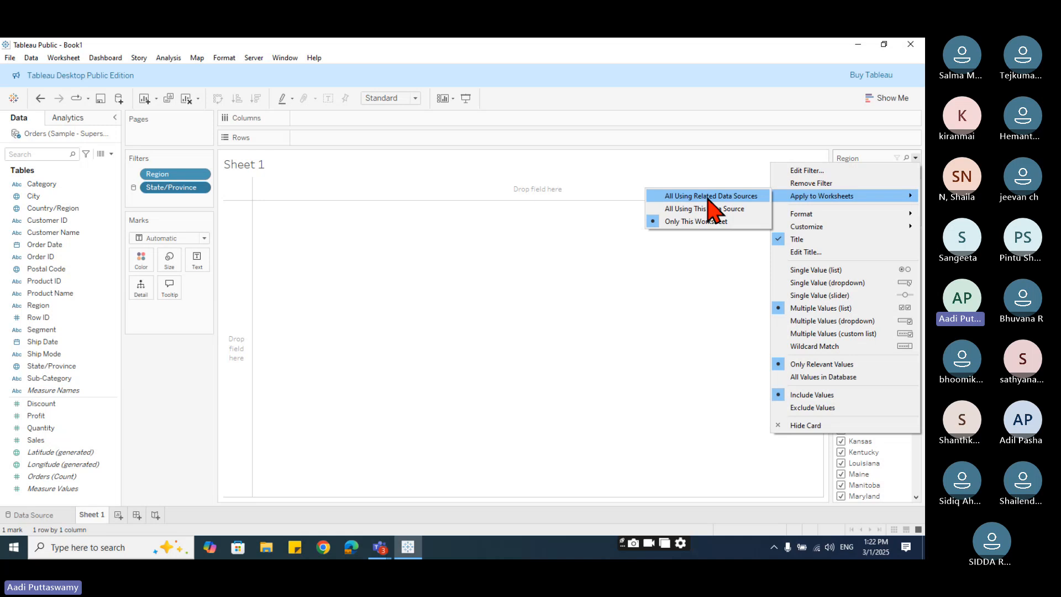
pyautogui.click(43, 515)
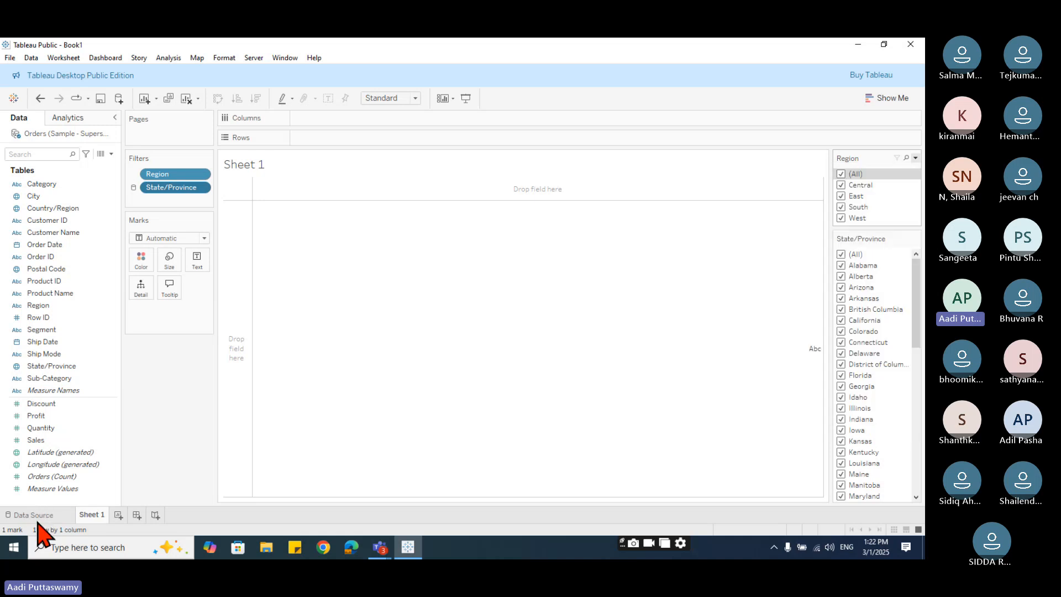
pyautogui.click(40, 516)
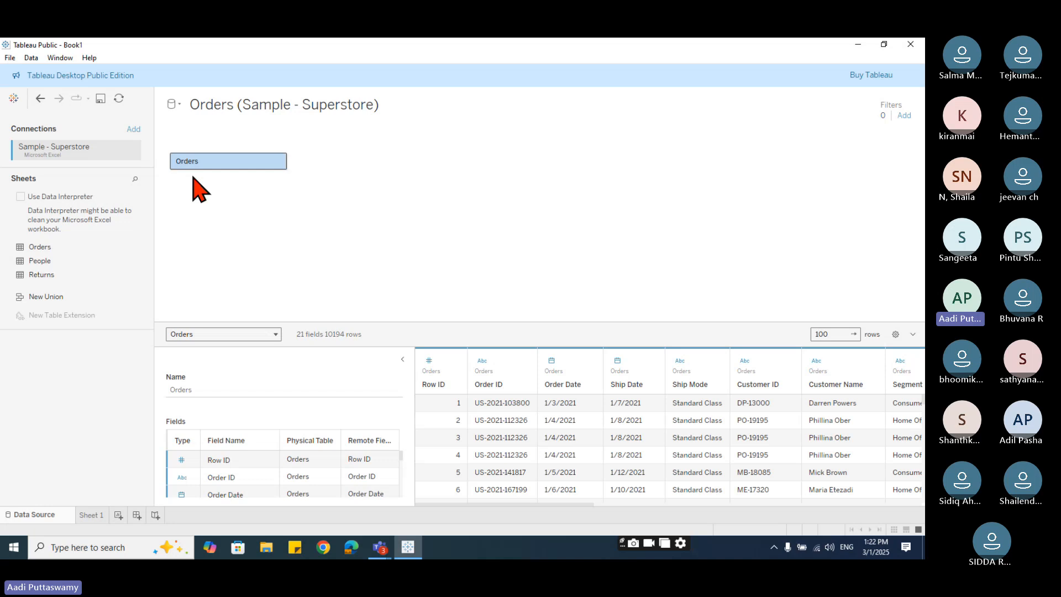
pyautogui.moveTo(43, 262); pyautogui.dragTo(370, 174)
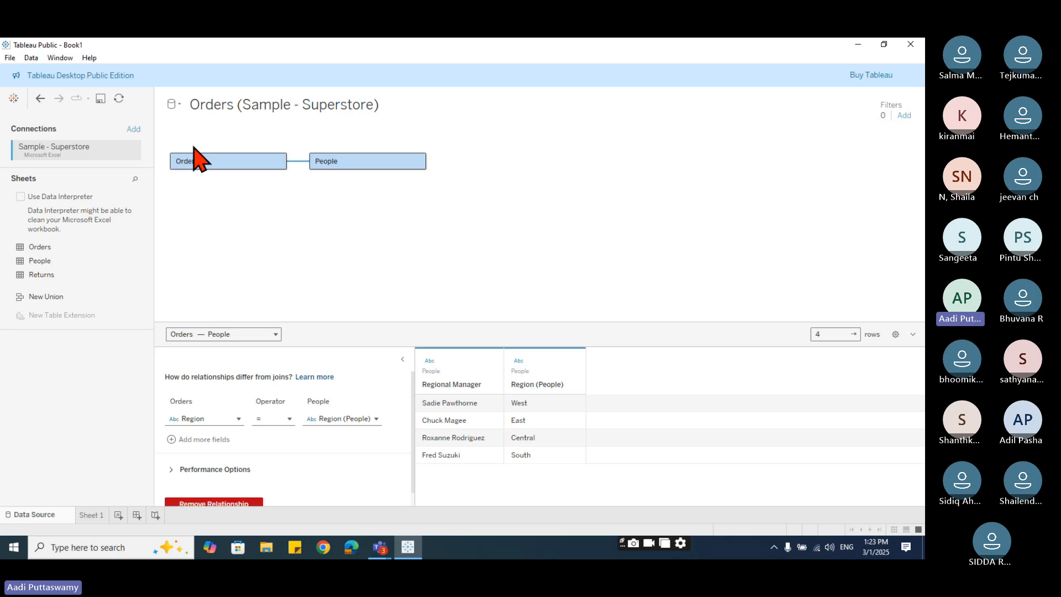
# Remove the People table from the data source and return to Sheet 1.
pyautogui.click(418, 160)
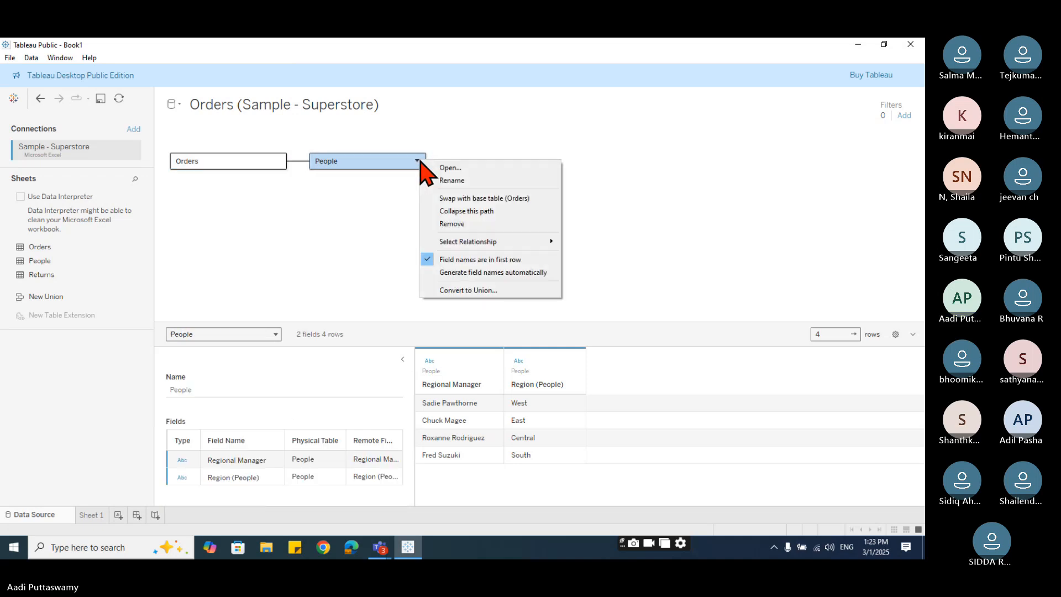
pyautogui.click(449, 226)
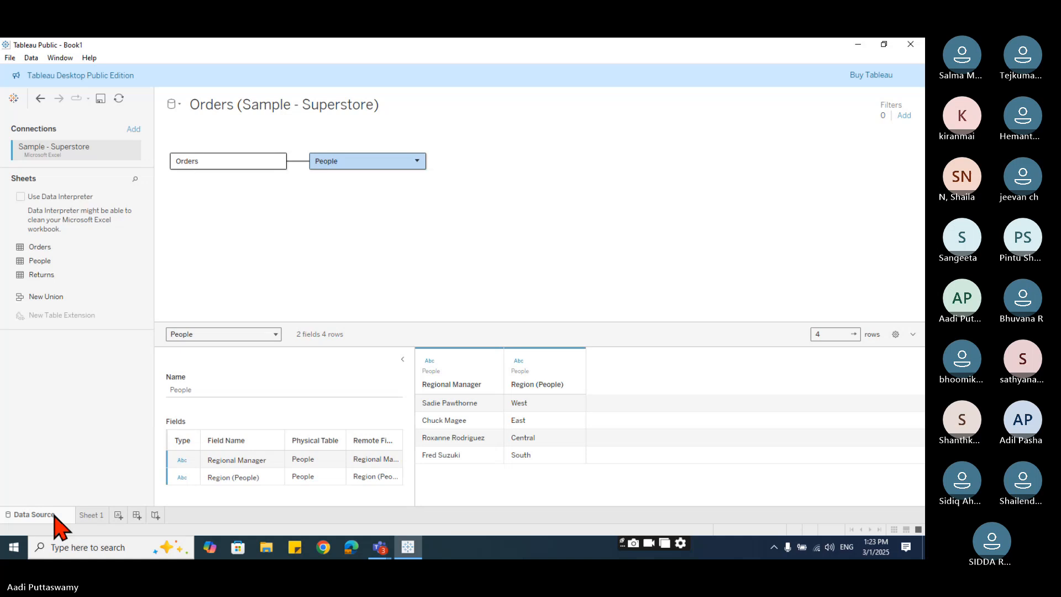
pyautogui.click(91, 515)
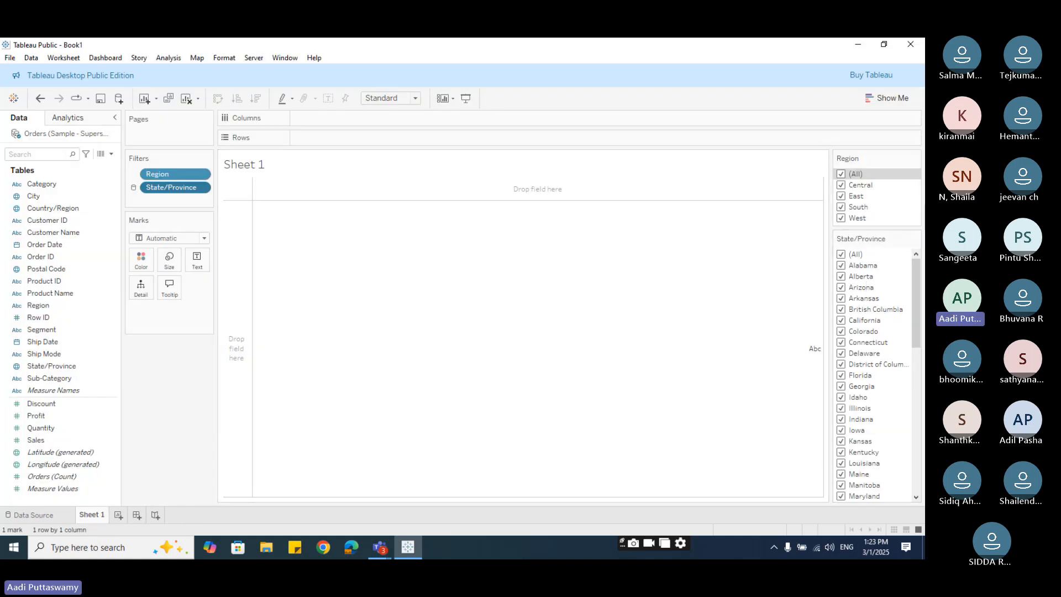
# Set the Region filter to show all values in the database, and check which values setting the State/Province filter uses.
pyautogui.click(915, 158)
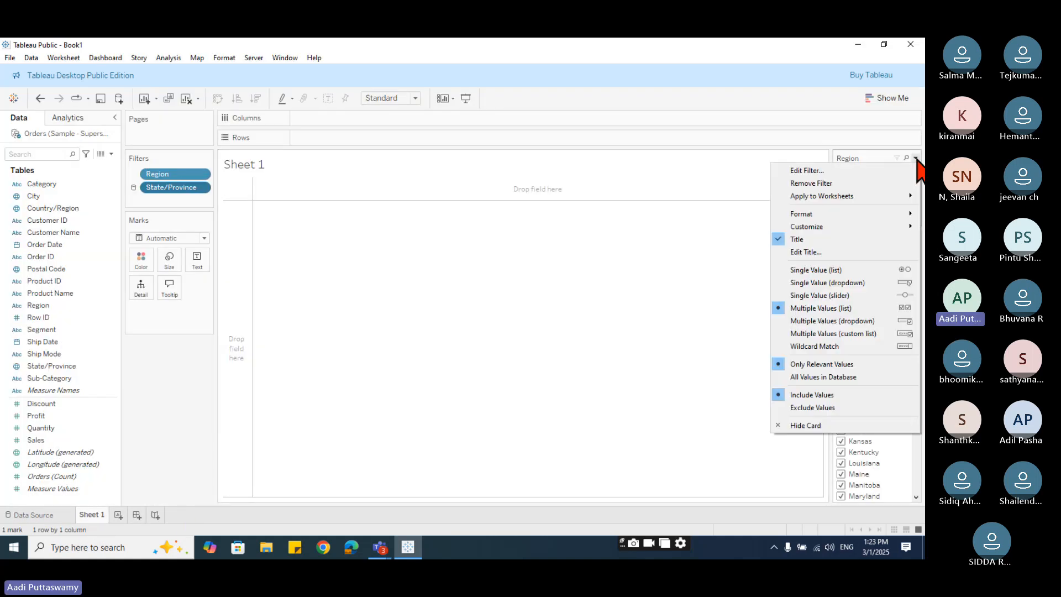
pyautogui.click(816, 377)
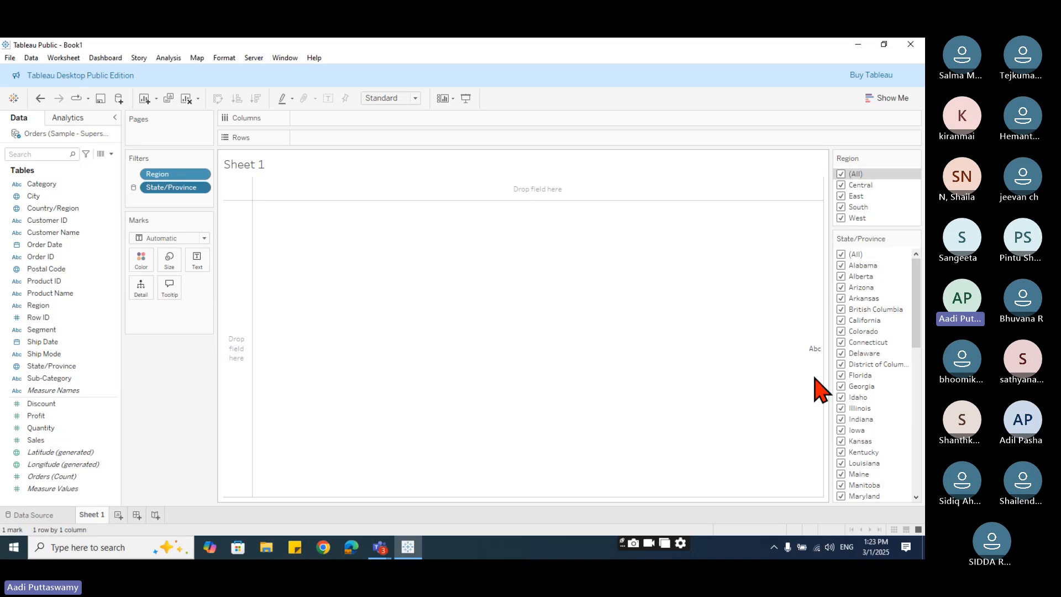
pyautogui.click(916, 239)
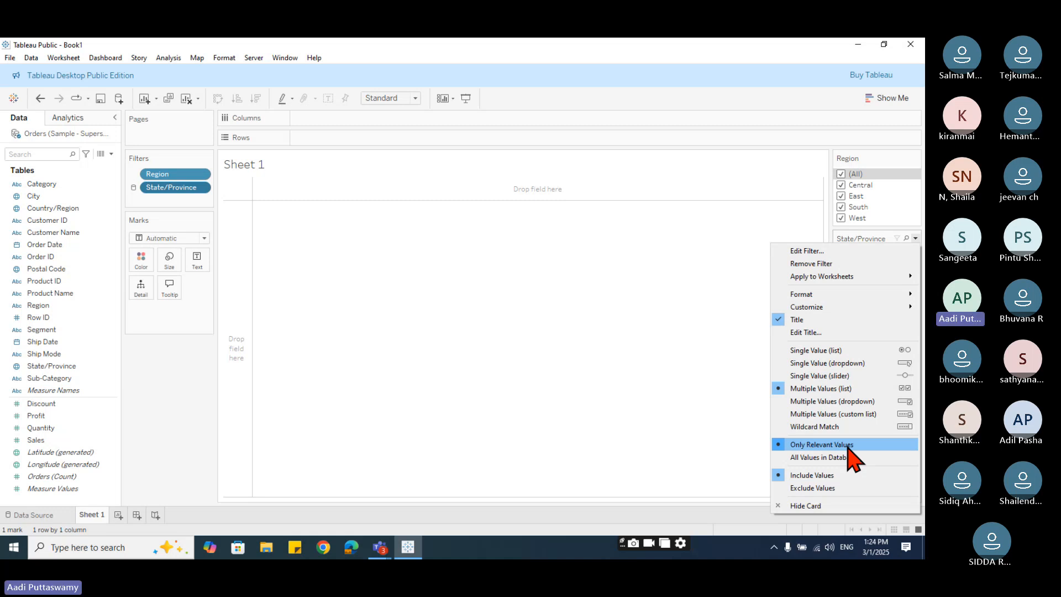
pyautogui.click(727, 227)
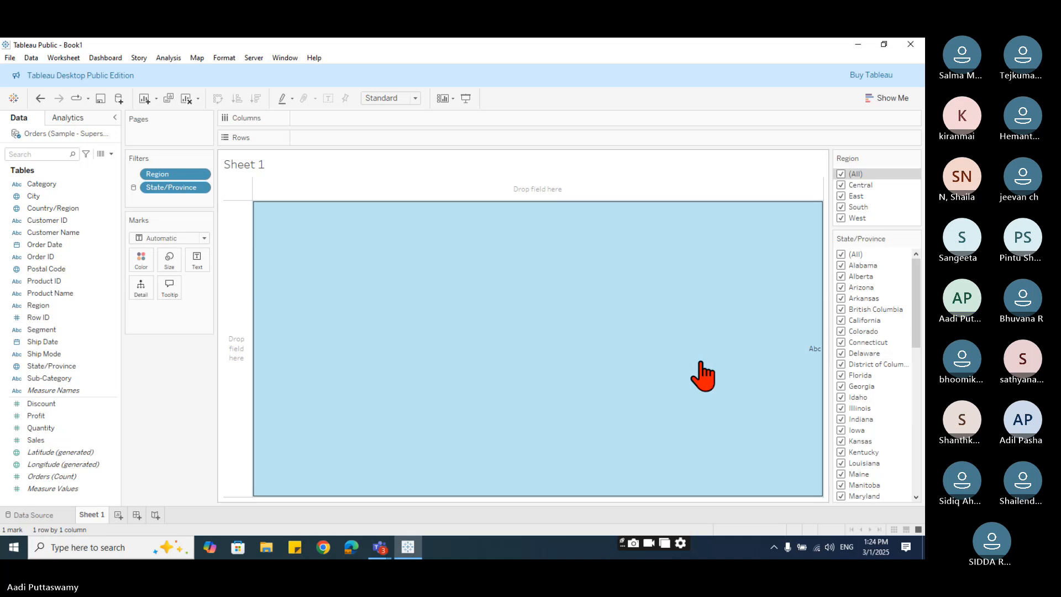
# Remove the Region and State/Province filters from the worksheet.
pyautogui.click(212, 143)
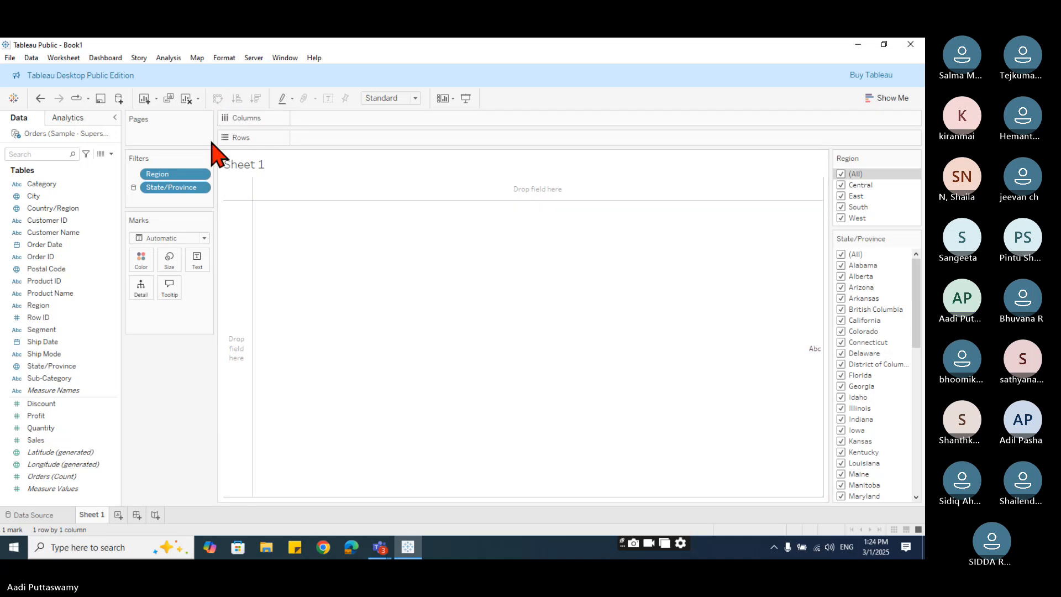
pyautogui.moveTo(177, 187); pyautogui.dragTo(172, 407)
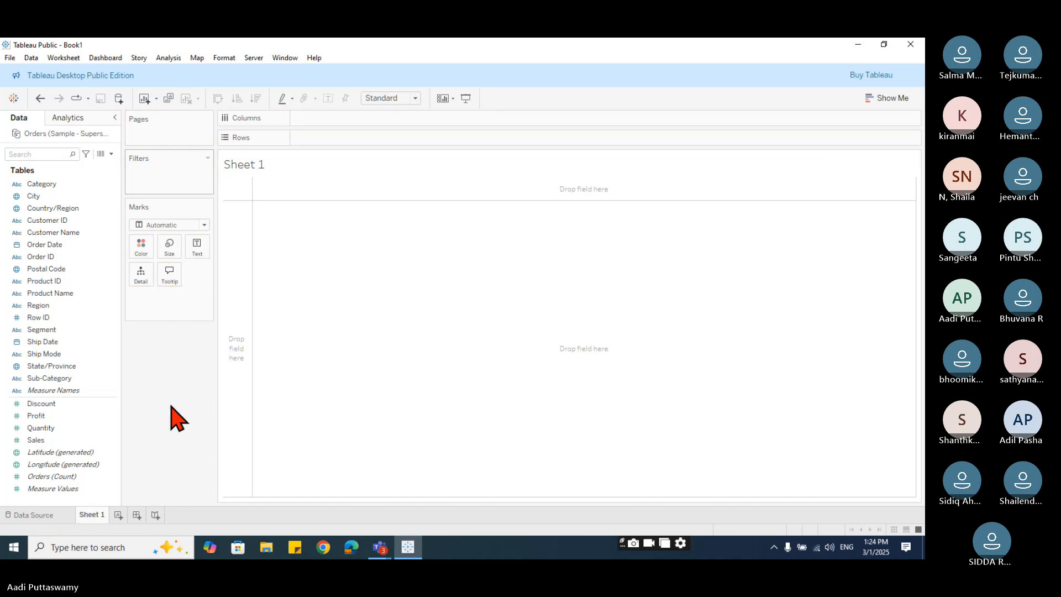
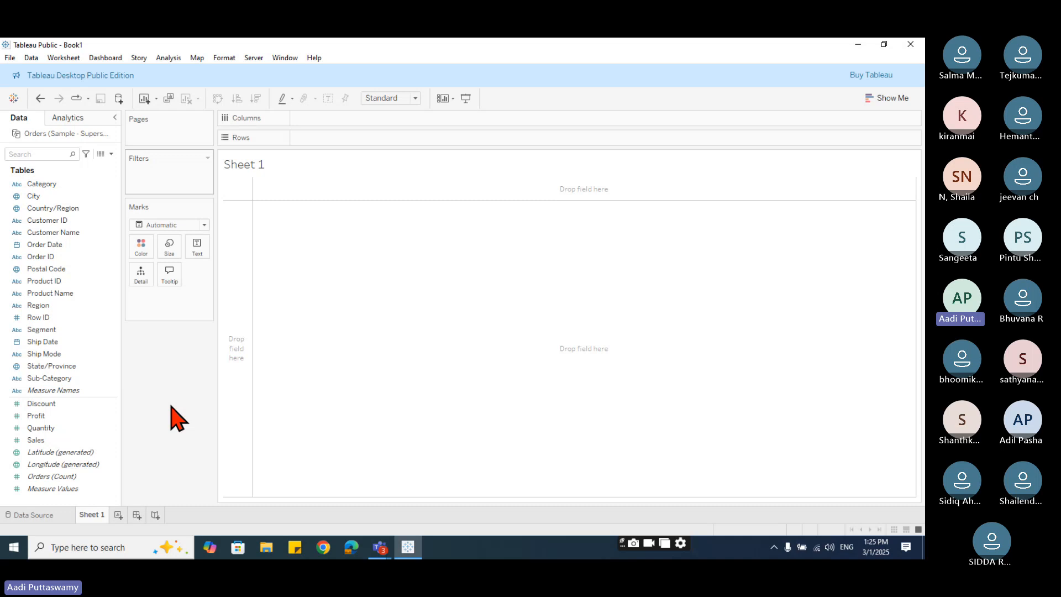
# Add Sales as a filter on all values, without aggregation, and continue to its range settings.
pyautogui.moveTo(36, 440); pyautogui.dragTo(147, 175)
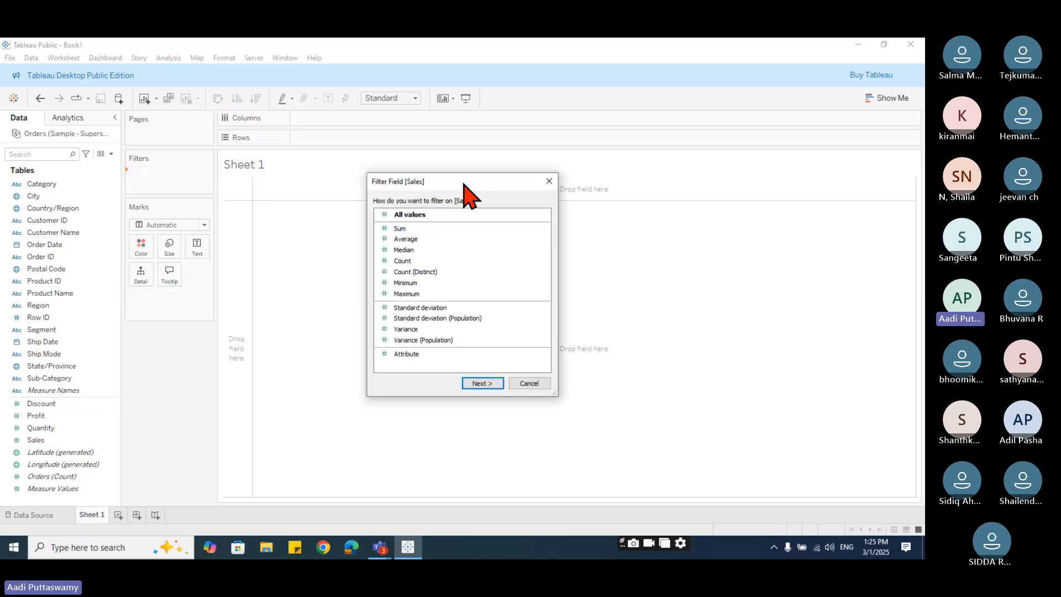
pyautogui.moveTo(463, 183); pyautogui.dragTo(451, 124)
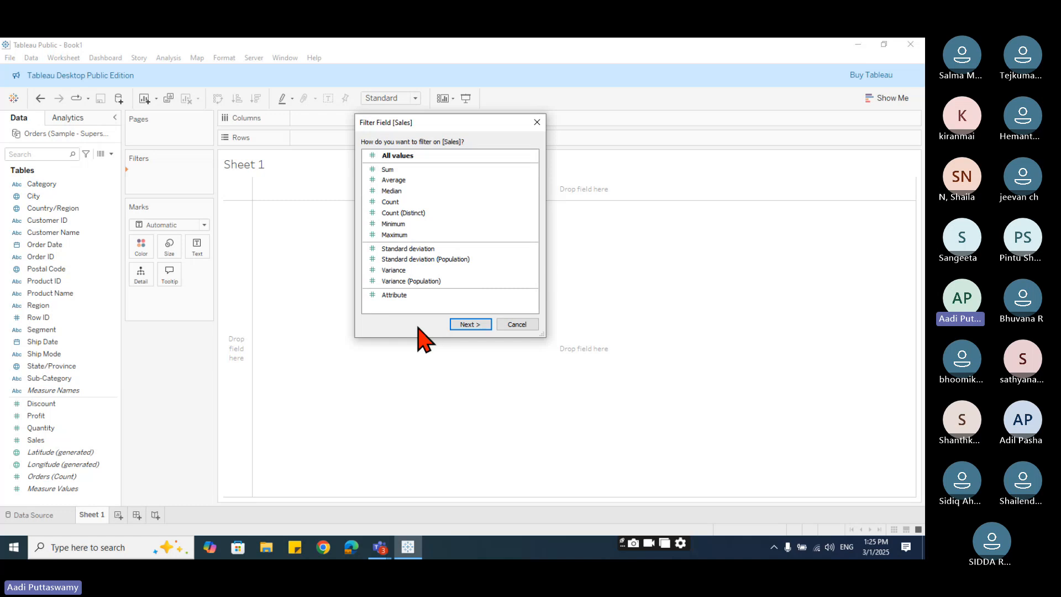
pyautogui.click(396, 157)
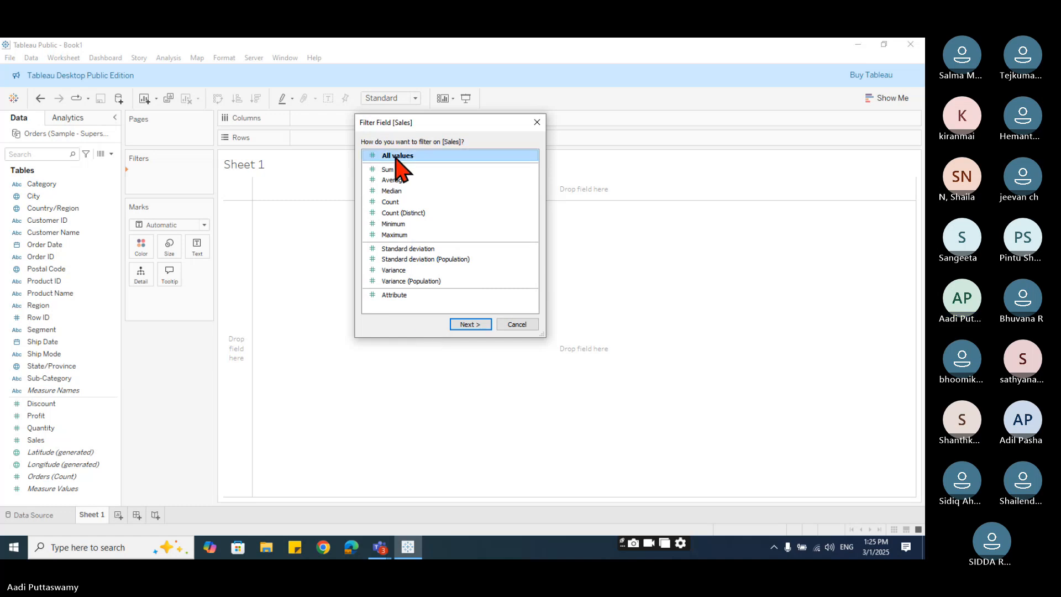
pyautogui.click(396, 180)
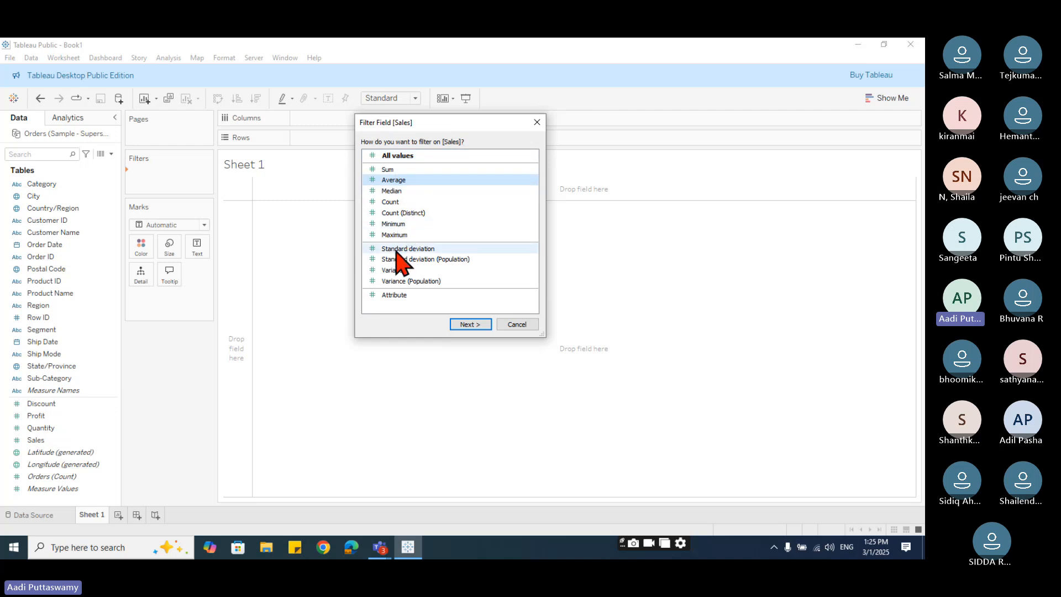
pyautogui.click(387, 157)
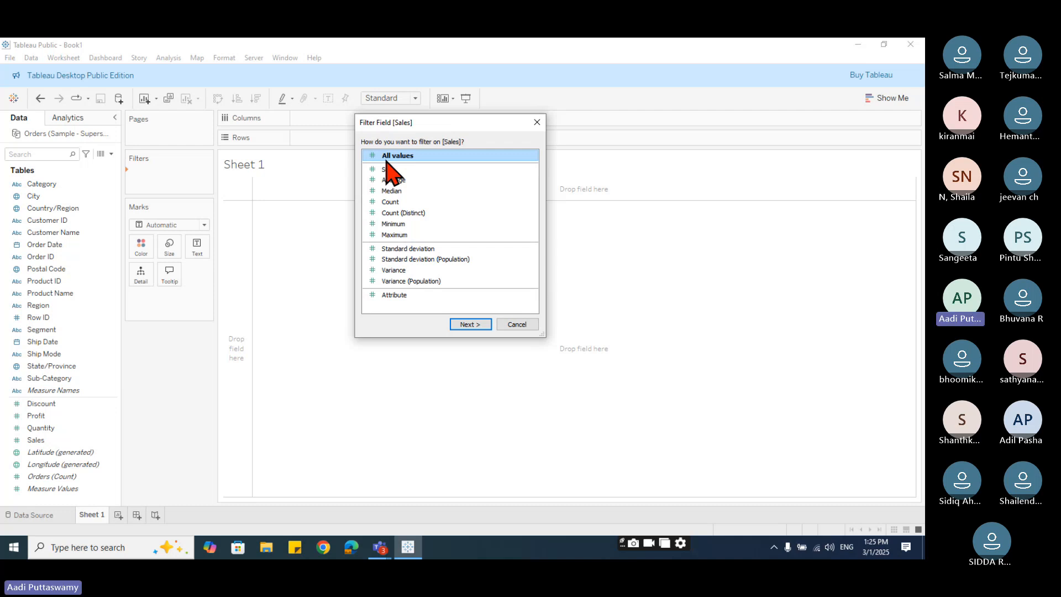
pyautogui.click(470, 325)
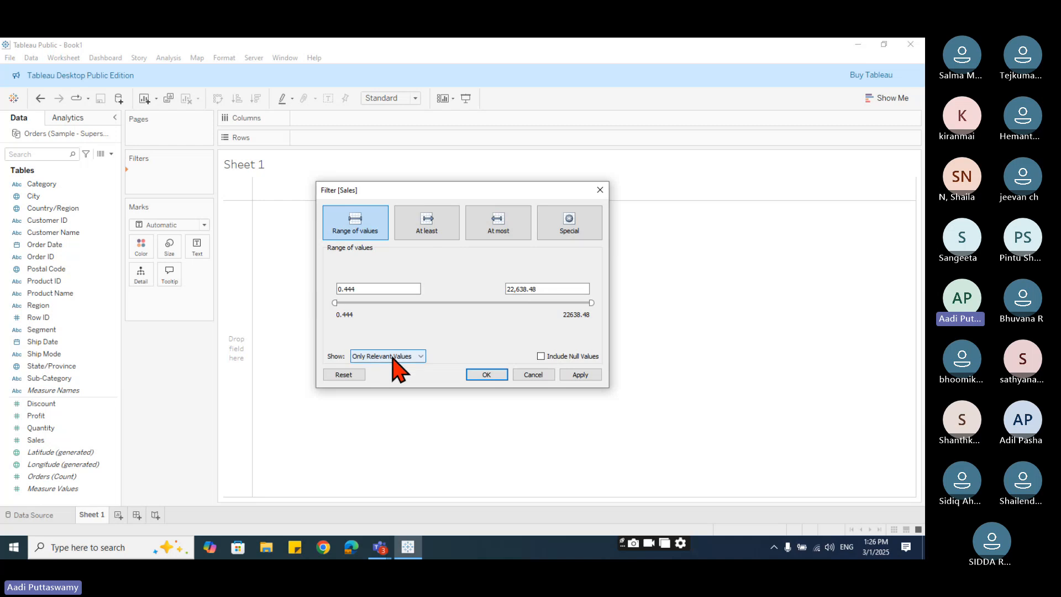
# Limit the Sales filter to a range of values with a minimum of 1,000 and a lower maximum, and apply it.
pyautogui.moveTo(386, 194); pyautogui.dragTo(391, 252)
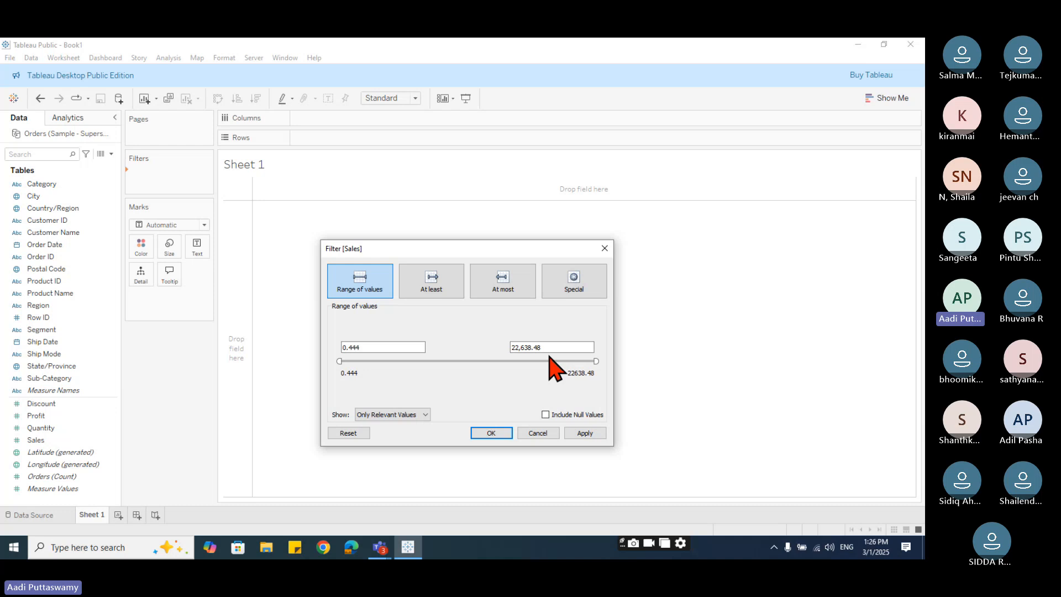
pyautogui.doubleClick(359, 347)
pyautogui.write('1,')
pyautogui.write('000')
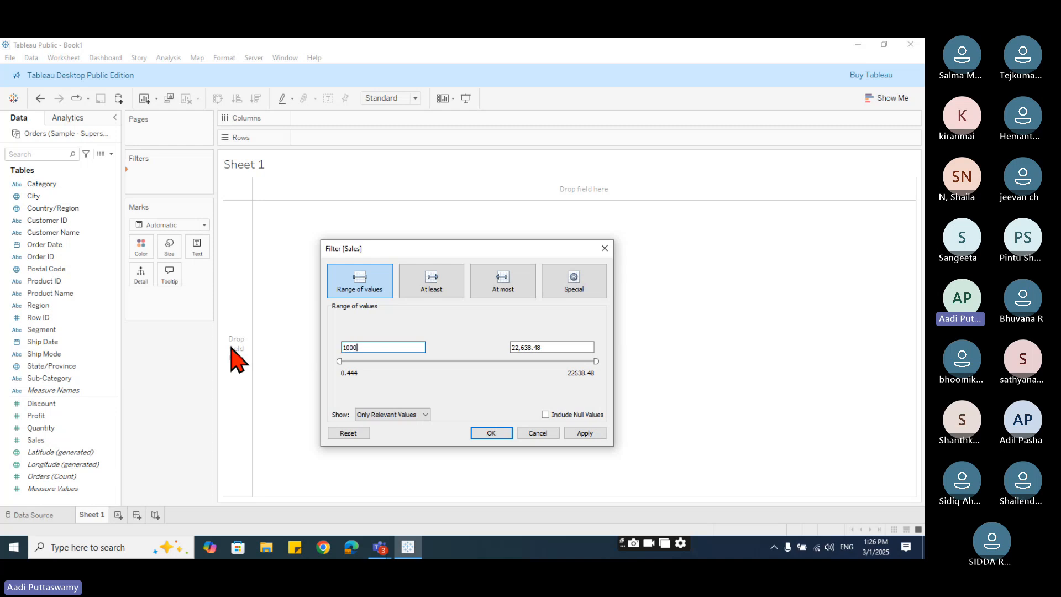
pyautogui.doubleClick(549, 349)
pyautogui.write('10')
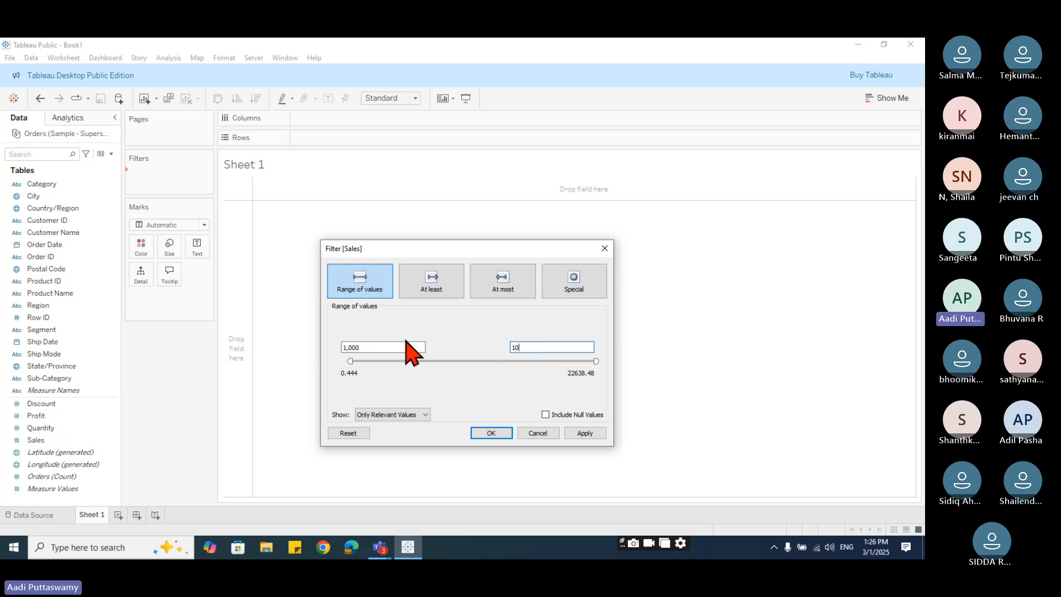
pyautogui.write('500')
pyautogui.click(494, 433)
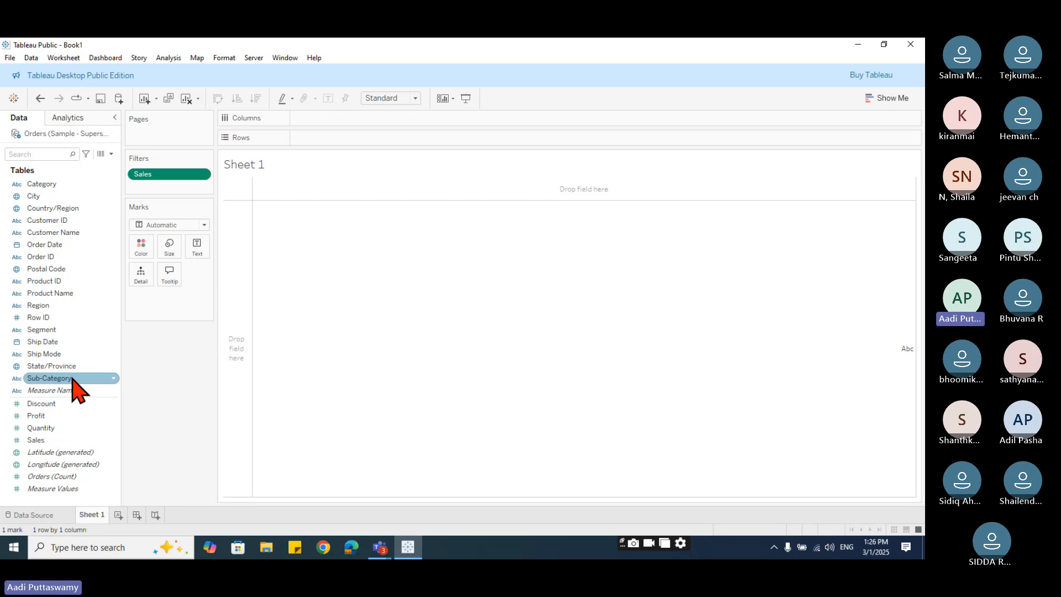
# Build a bar chart of summed Sales by Sub-Category, and swap rows and columns to make the bars vertical.
pyautogui.moveTo(81, 393); pyautogui.dragTo(283, 348)
pyautogui.moveTo(52, 440); pyautogui.dragTo(363, 122)
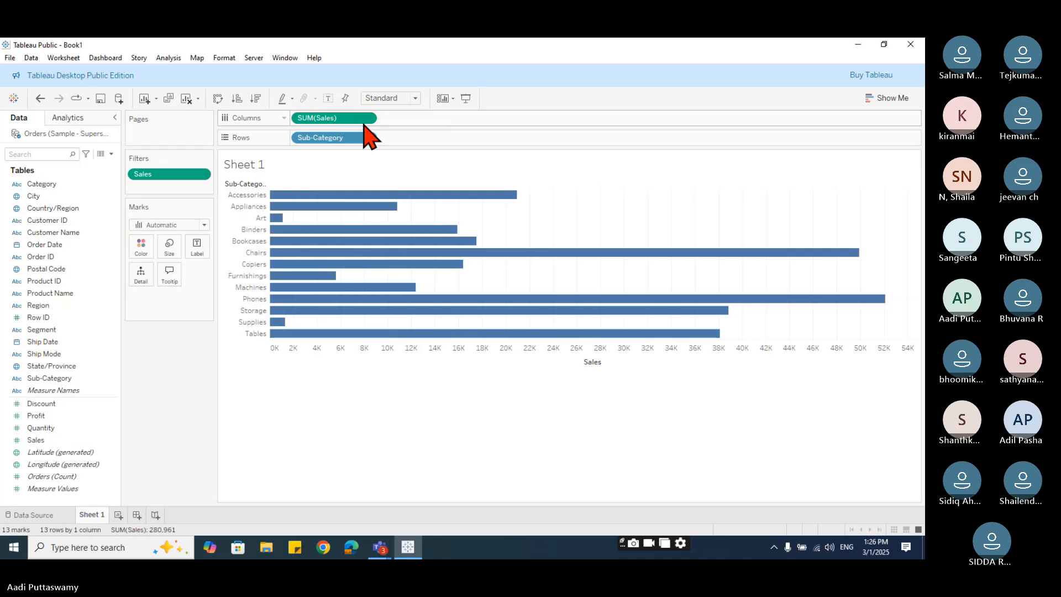
pyautogui.click(217, 99)
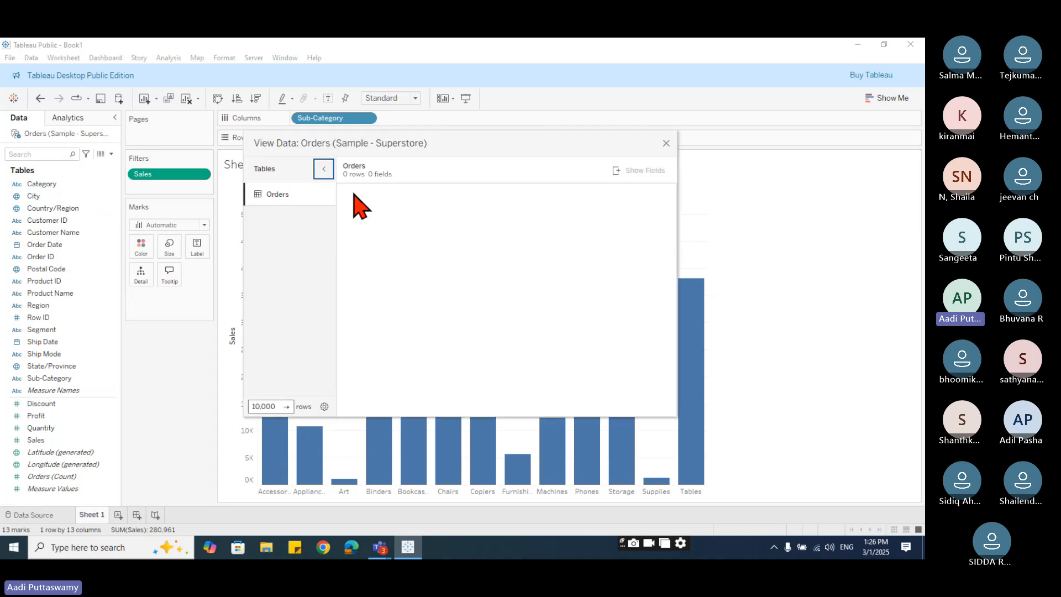
# Examine the underlying Orders data in an enlarged data view, and close it.
pyautogui.moveTo(459, 142); pyautogui.dragTo(266, 99)
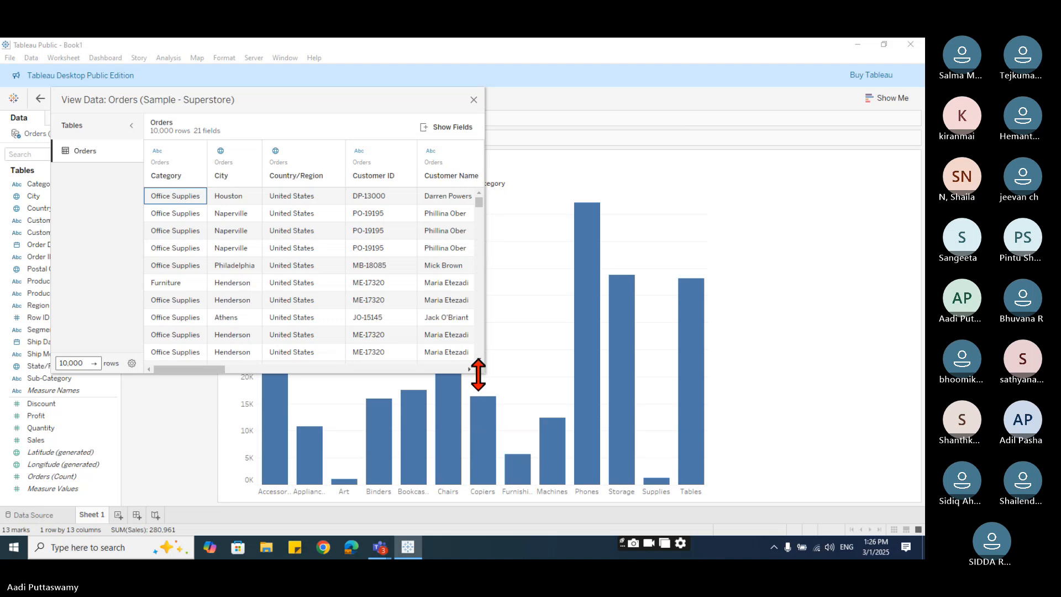
pyautogui.moveTo(481, 373); pyautogui.dragTo(919, 531)
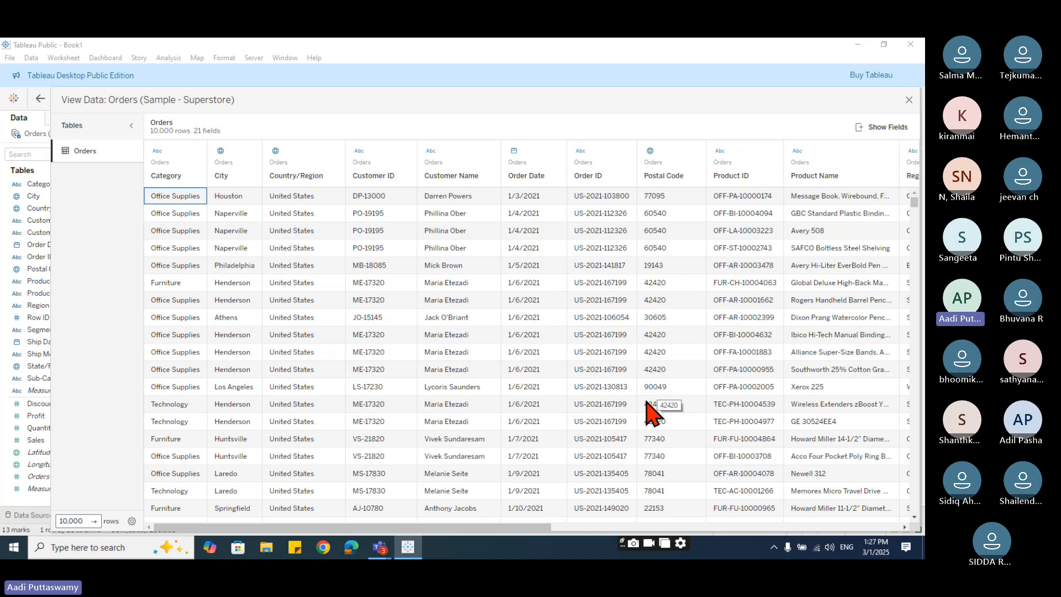
pyautogui.click(909, 100)
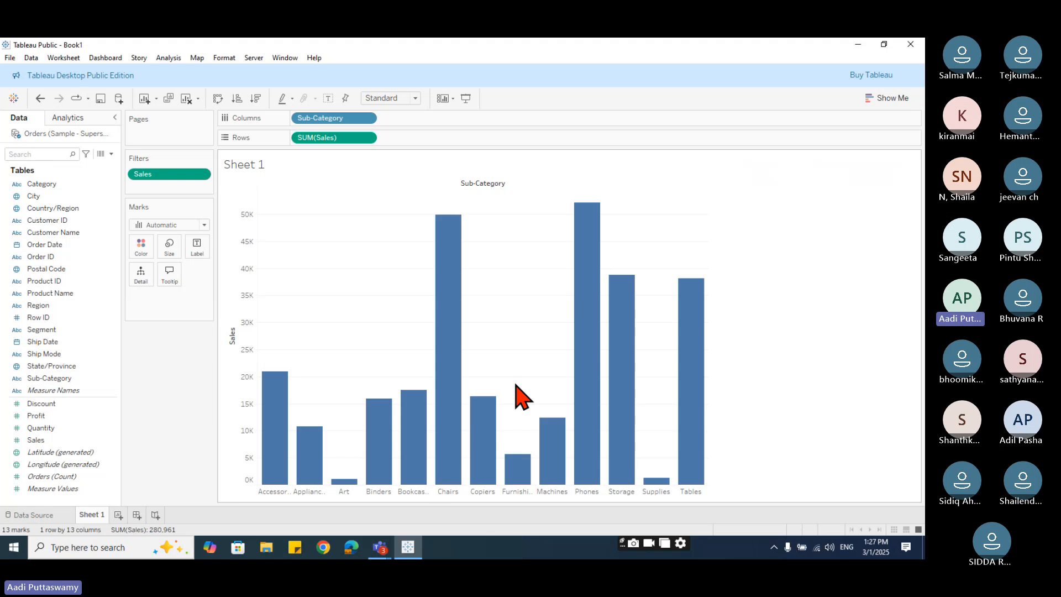
# Remove the Sales filter, and preview the value range of a new Sales filter on Sum without applying it.
pyautogui.moveTo(166, 174); pyautogui.dragTo(158, 474)
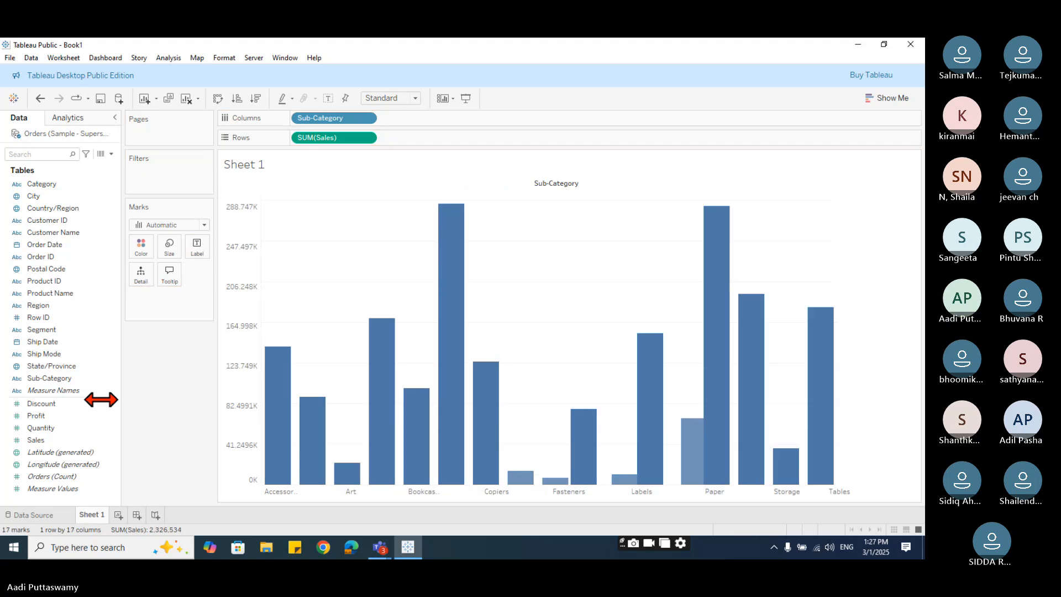
pyautogui.click(55, 441)
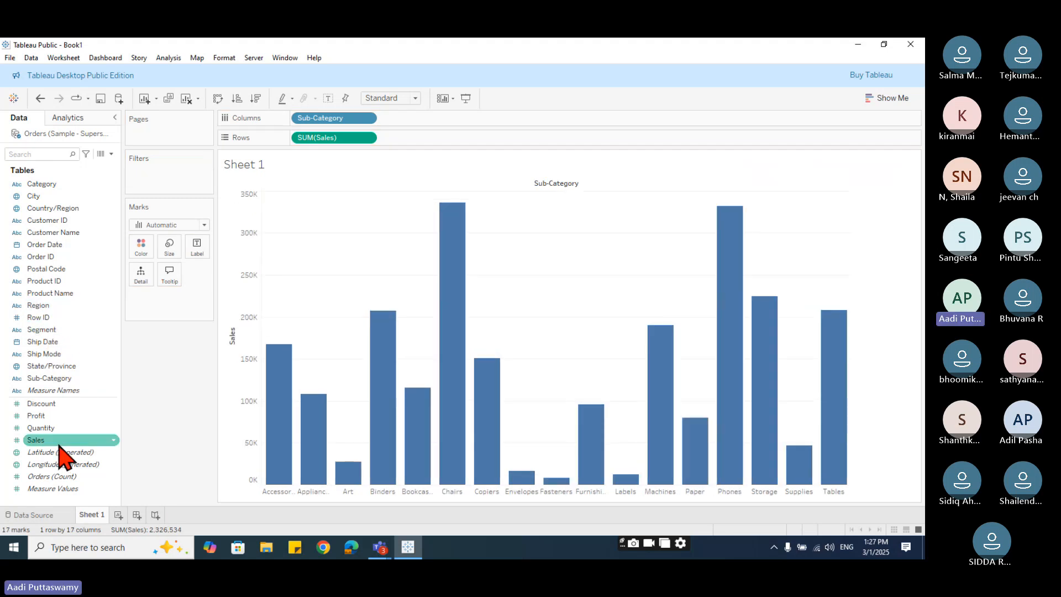
pyautogui.moveTo(59, 446); pyautogui.dragTo(189, 184)
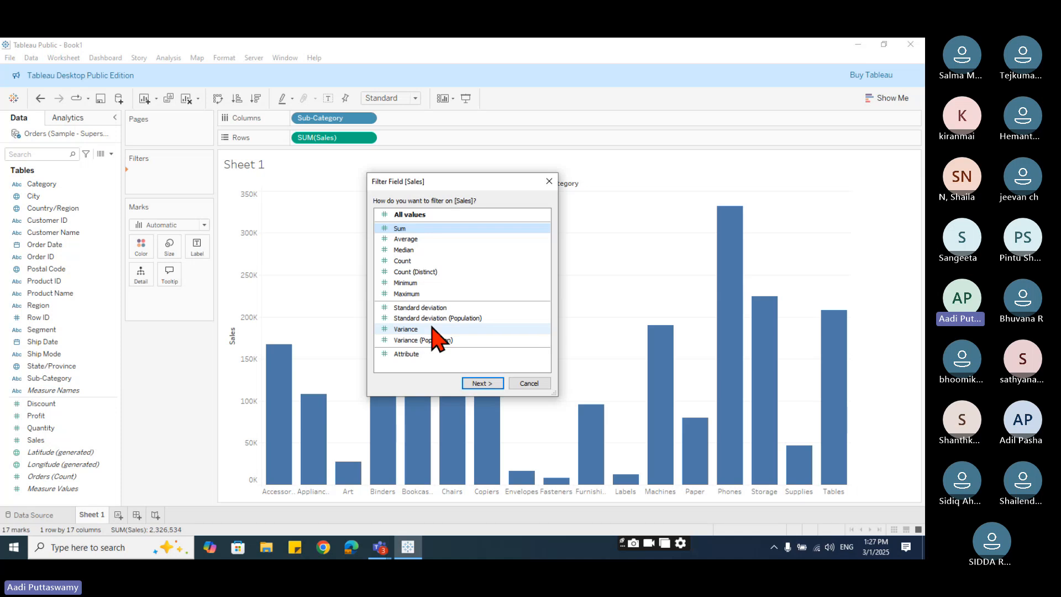
pyautogui.click(482, 383)
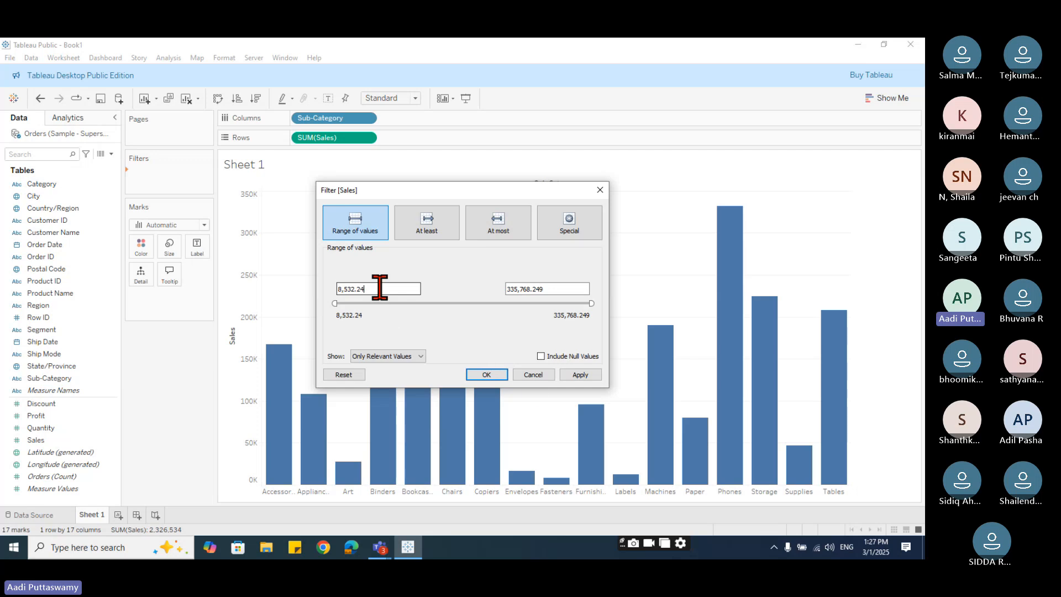
pyautogui.click(533, 375)
# Replace Sub-Category with Ship Mode in the chart's columns.
pyautogui.moveTo(329, 119); pyautogui.dragTo(161, 433)
pyautogui.click(98, 410)
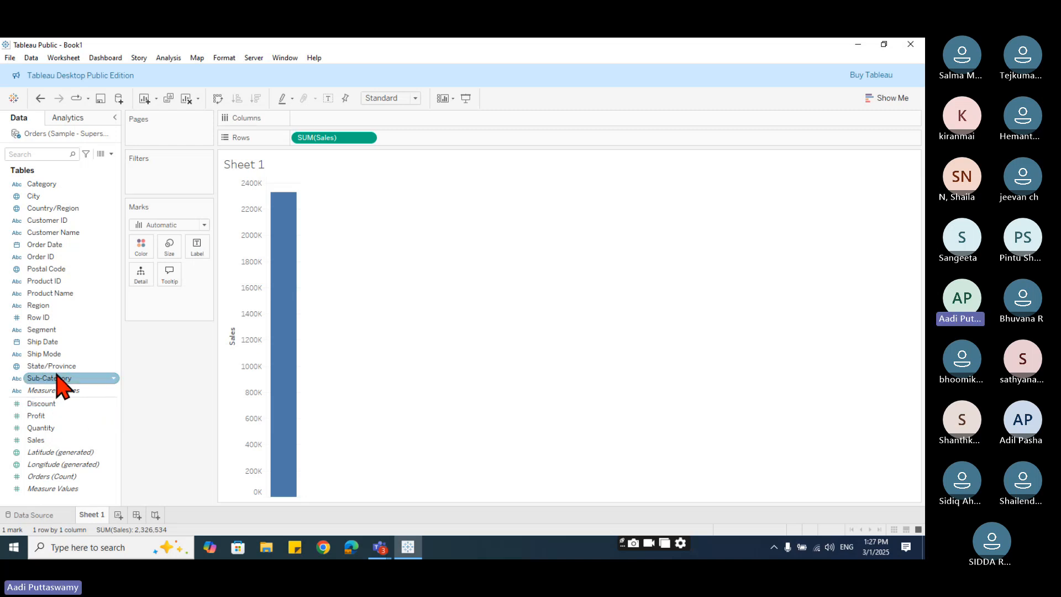
pyautogui.moveTo(60, 359); pyautogui.dragTo(333, 115)
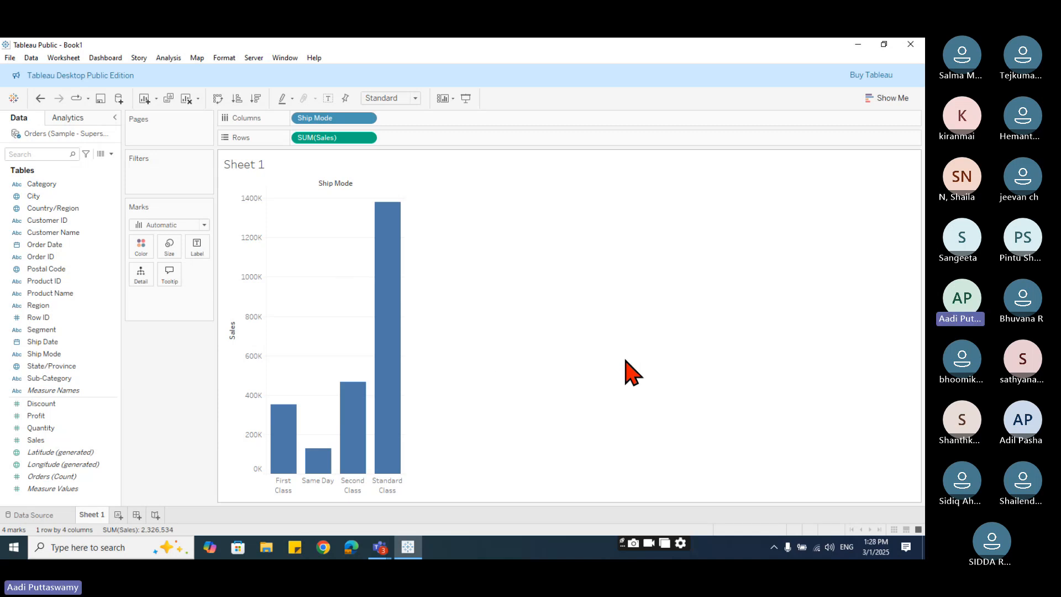
# Examine the range a Sales filter on Sum offers for the Ship Mode chart, and cancel the filter.
pyautogui.moveTo(66, 365); pyautogui.dragTo(154, 189)
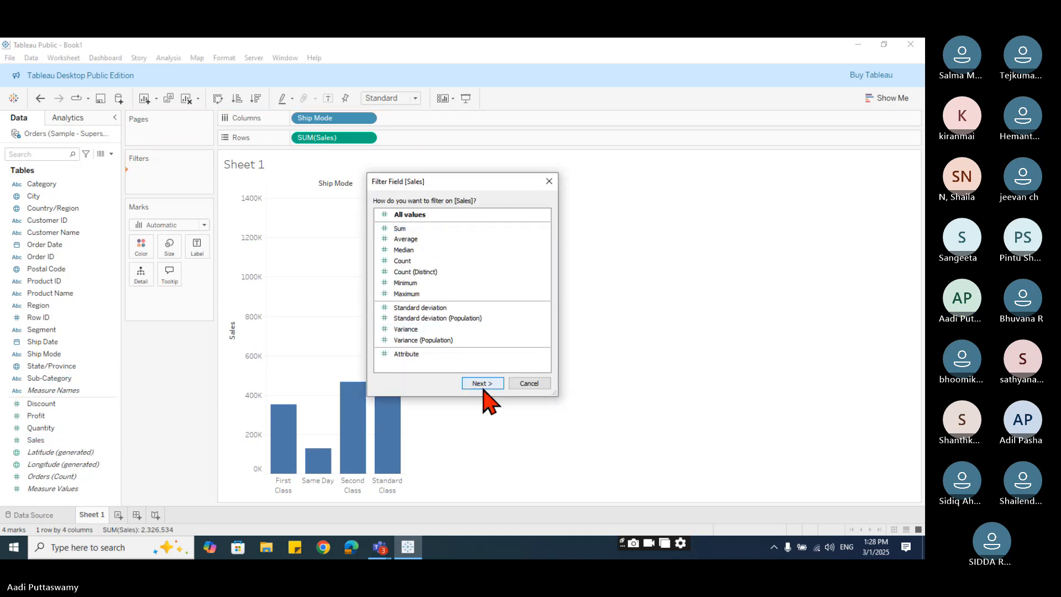
pyautogui.doubleClick(406, 215)
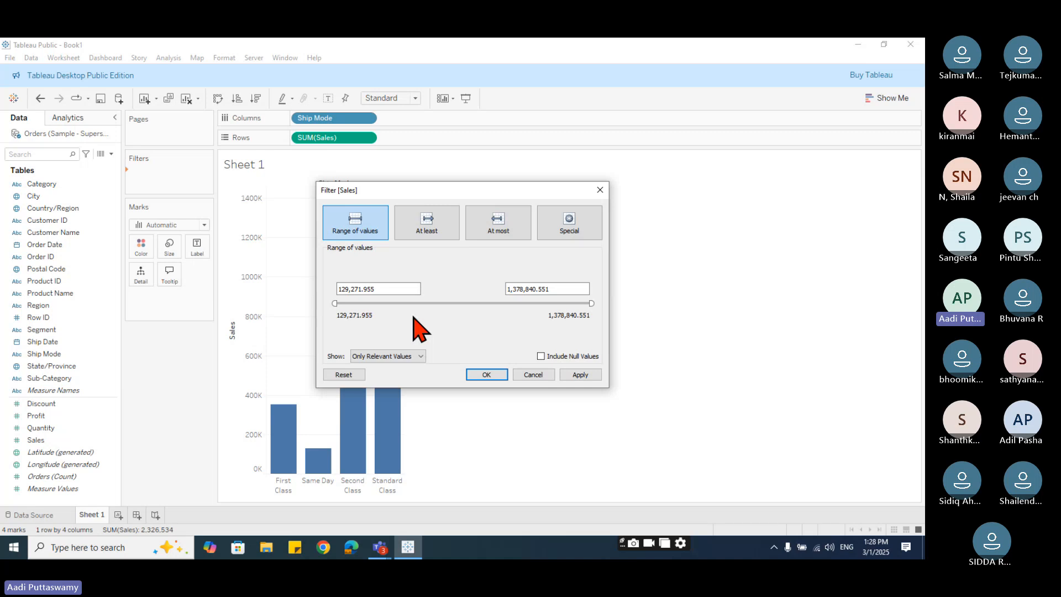
pyautogui.press('Escape')
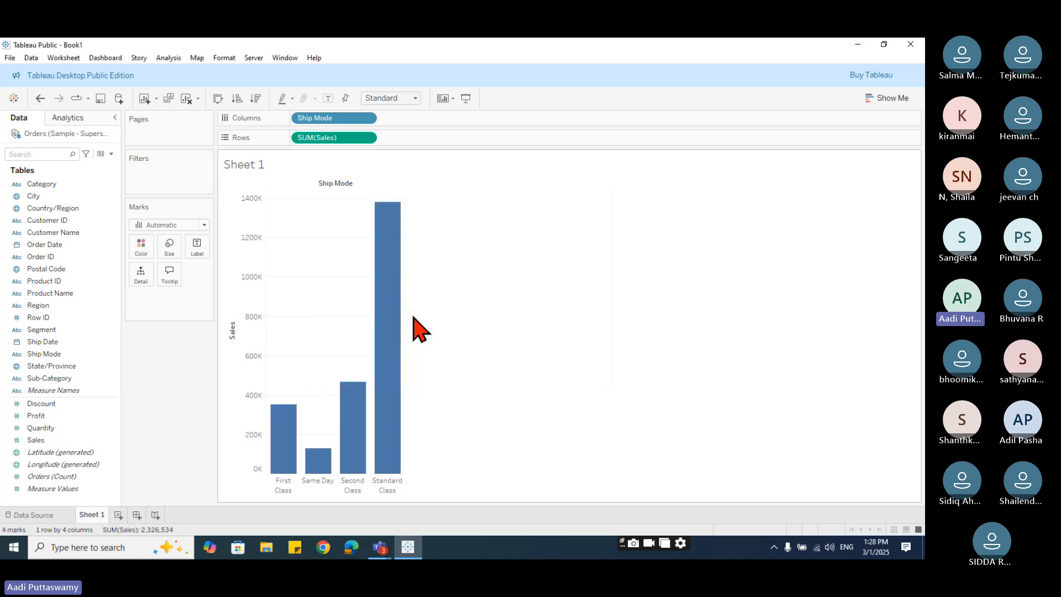
pyautogui.moveTo(342, 406)
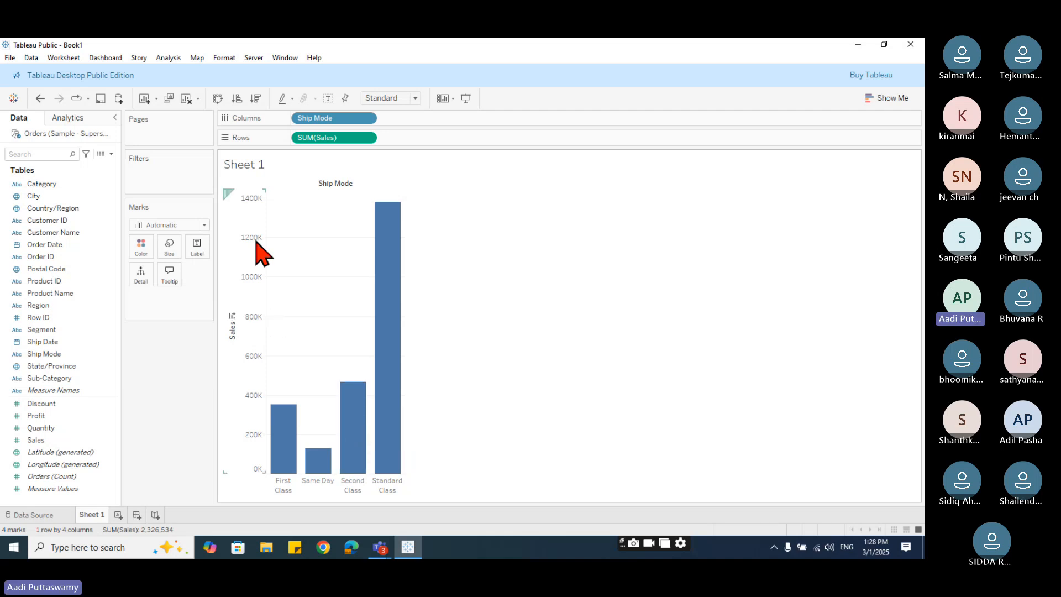
# Replace Ship Mode with Sub-Category in the chart's columns.
pyautogui.moveTo(325, 118); pyautogui.dragTo(145, 442)
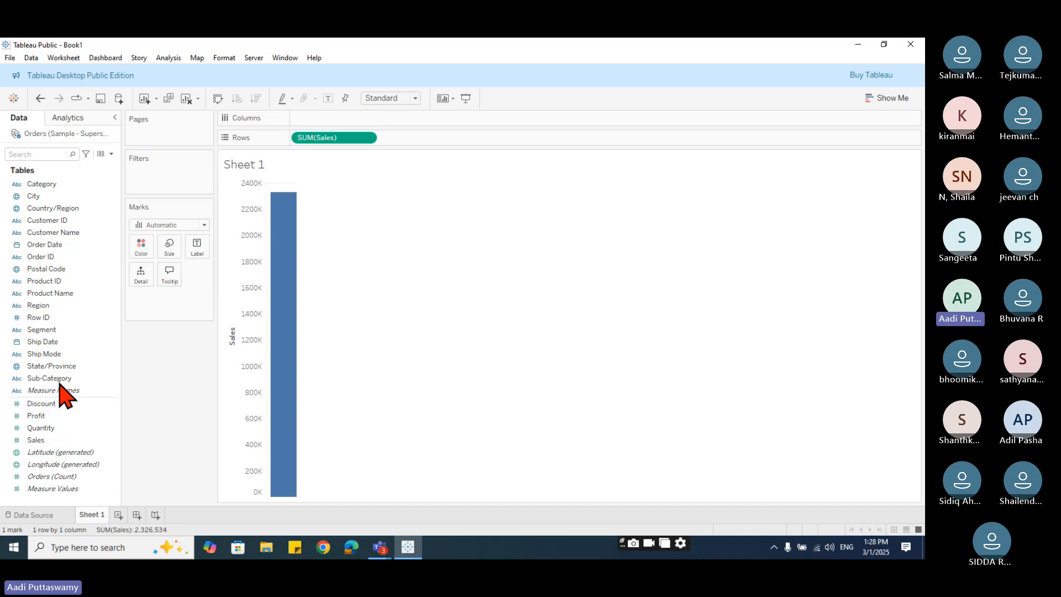
pyautogui.click(61, 379)
pyautogui.moveTo(61, 387); pyautogui.dragTo(323, 109)
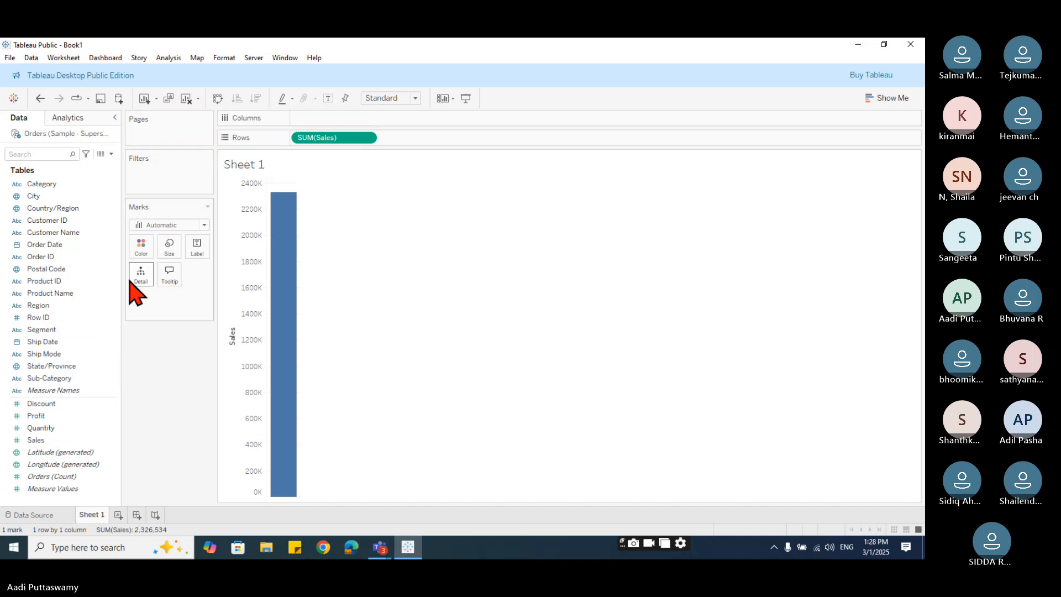
pyautogui.click(41, 418)
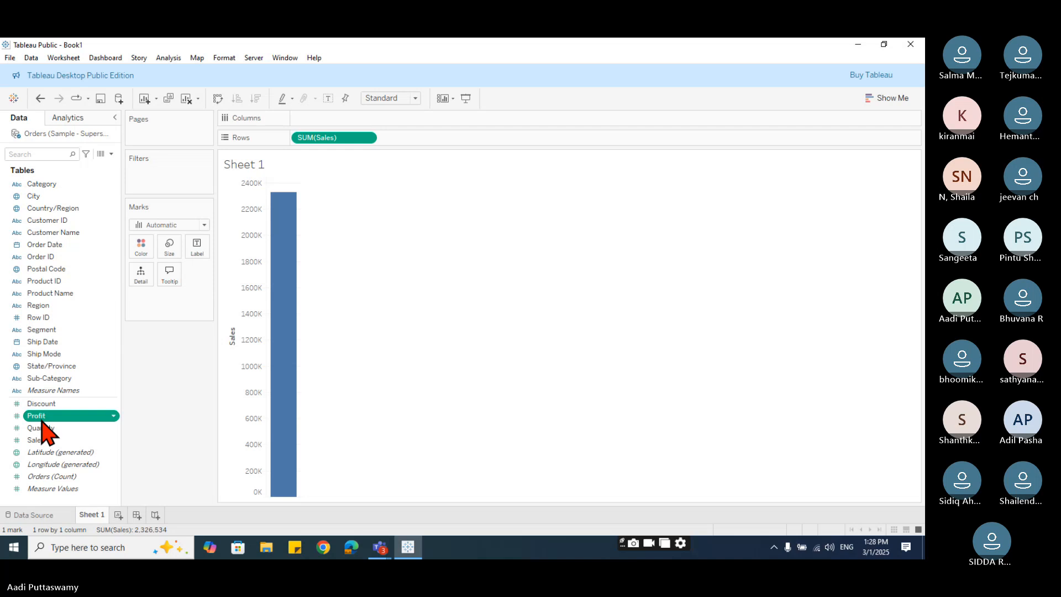
pyautogui.click(41, 419)
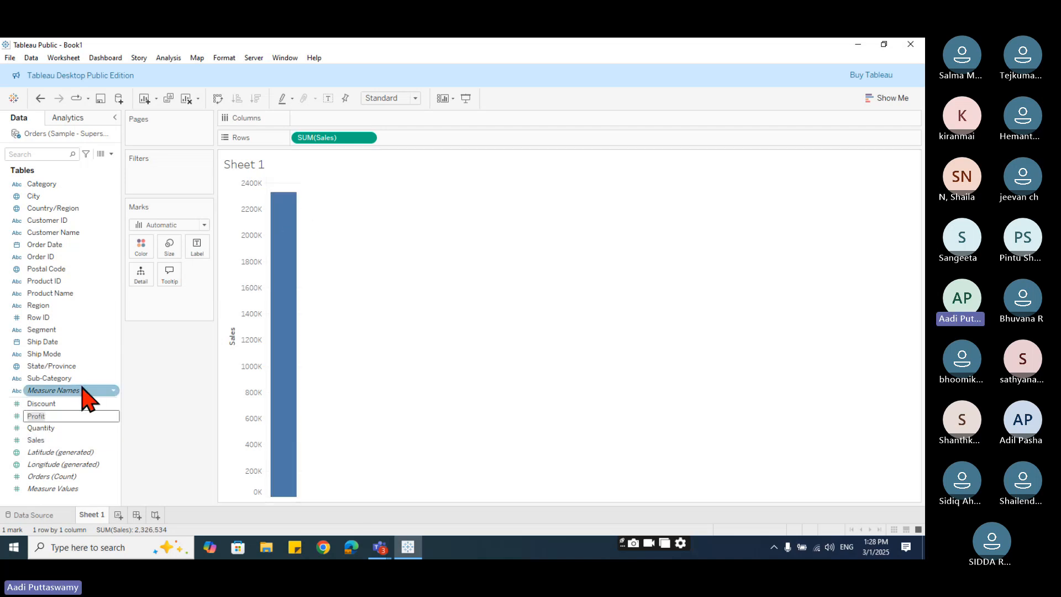
pyautogui.press('Escape')
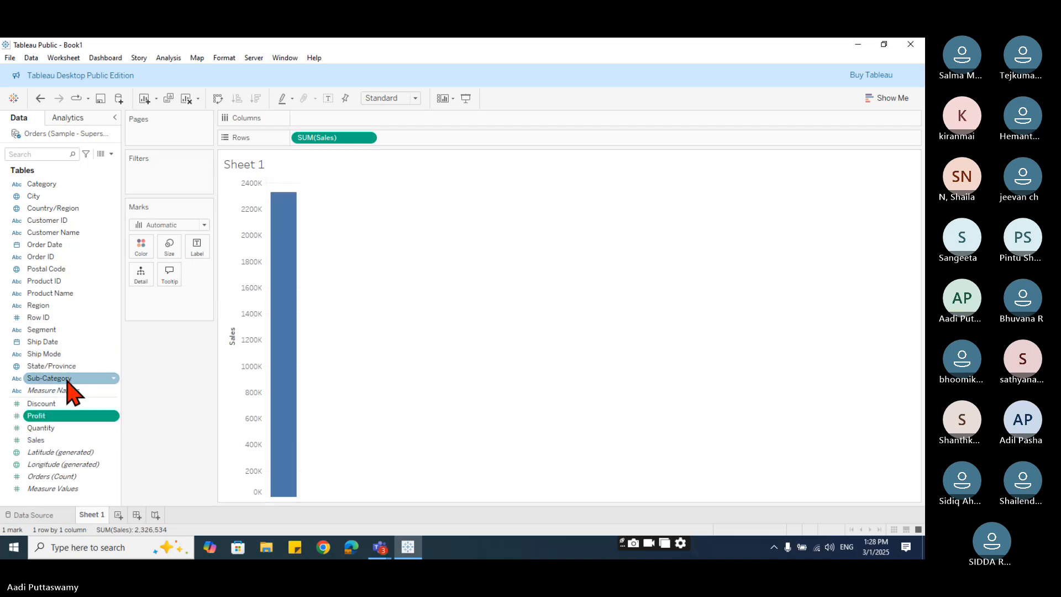
pyautogui.moveTo(67, 381); pyautogui.dragTo(368, 123)
# Convert the chart to a text table and sort the sub-categories by Sales in descending order.
pyautogui.click(888, 98)
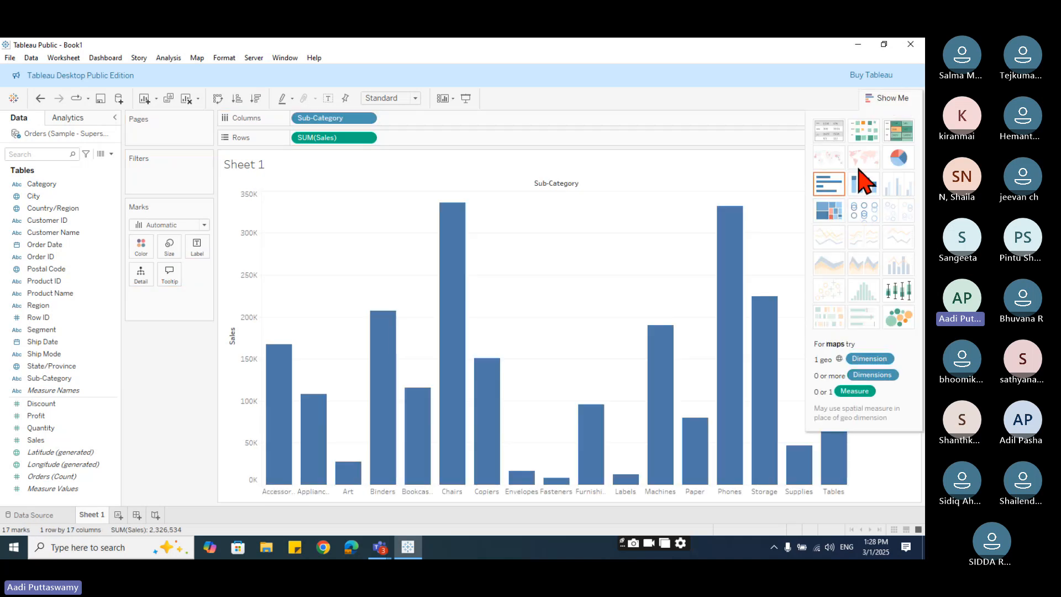
pyautogui.click(829, 132)
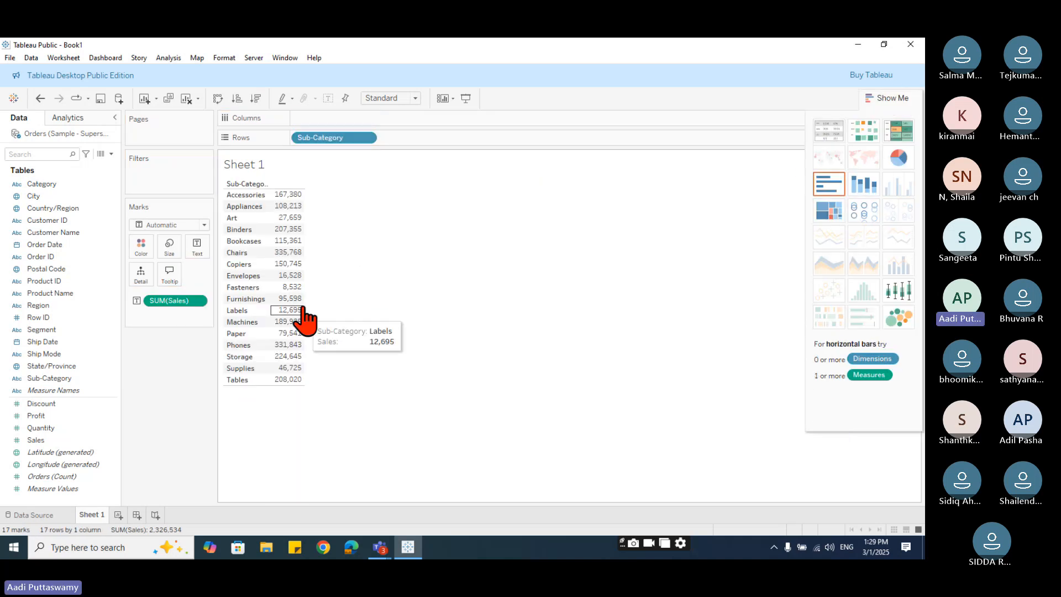
pyautogui.rightClick(299, 185)
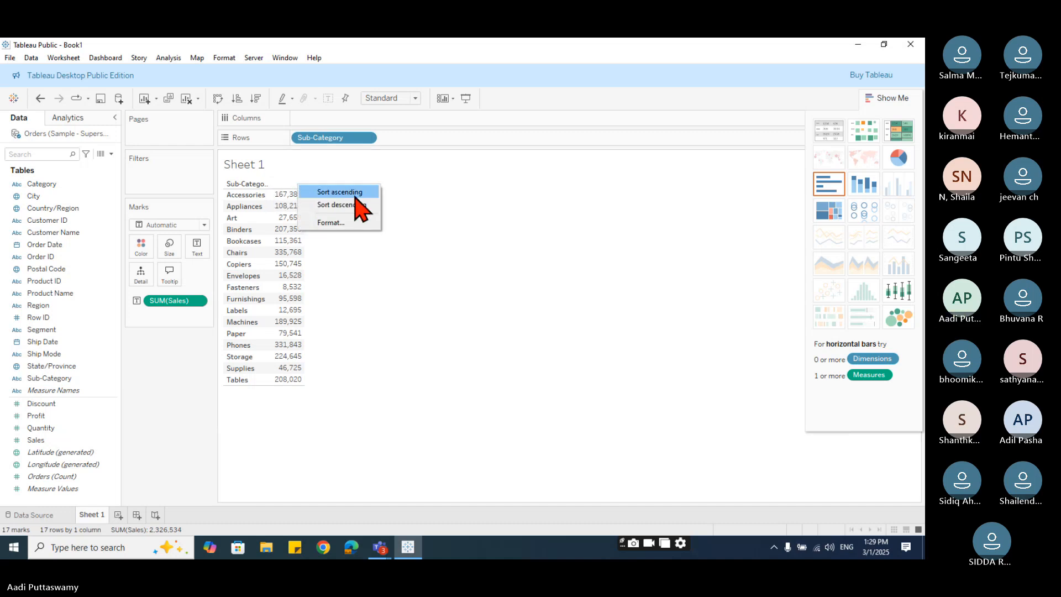
pyautogui.click(359, 205)
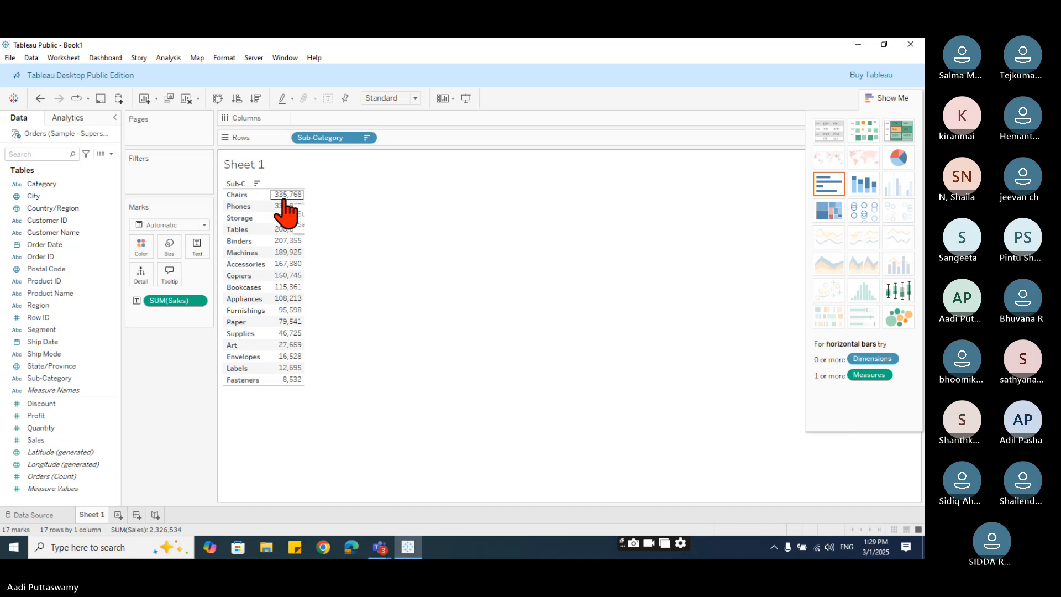
pyautogui.moveTo(285, 386)
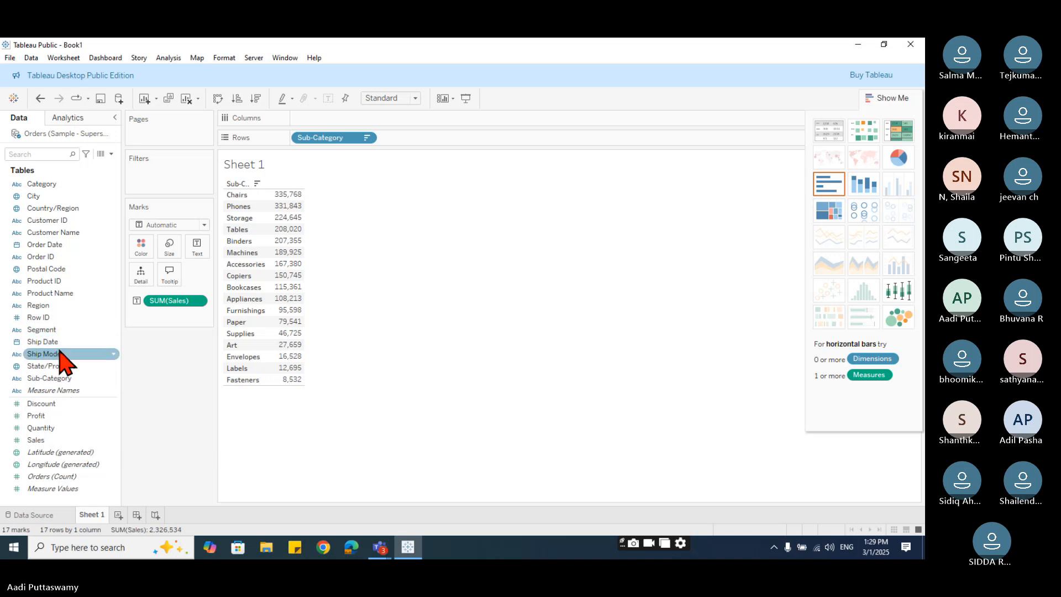
# Start a Sales filter on Sum and move its range settings away from the Sales figures in the table.
pyautogui.moveTo(33, 440); pyautogui.dragTo(166, 194)
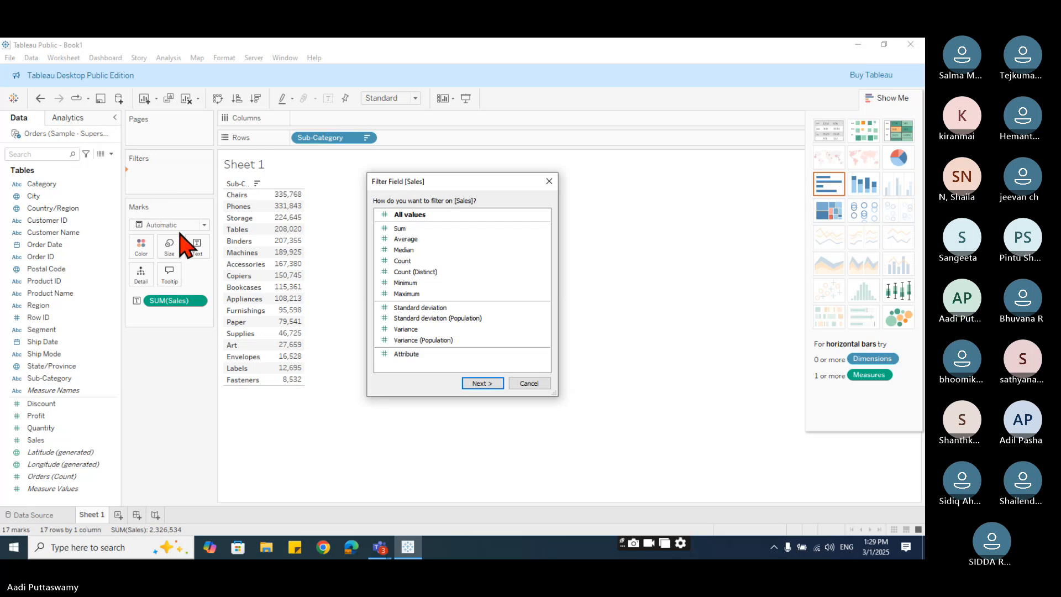
pyautogui.click(393, 229)
pyautogui.moveTo(433, 188); pyautogui.dragTo(432, 136)
pyautogui.click(470, 332)
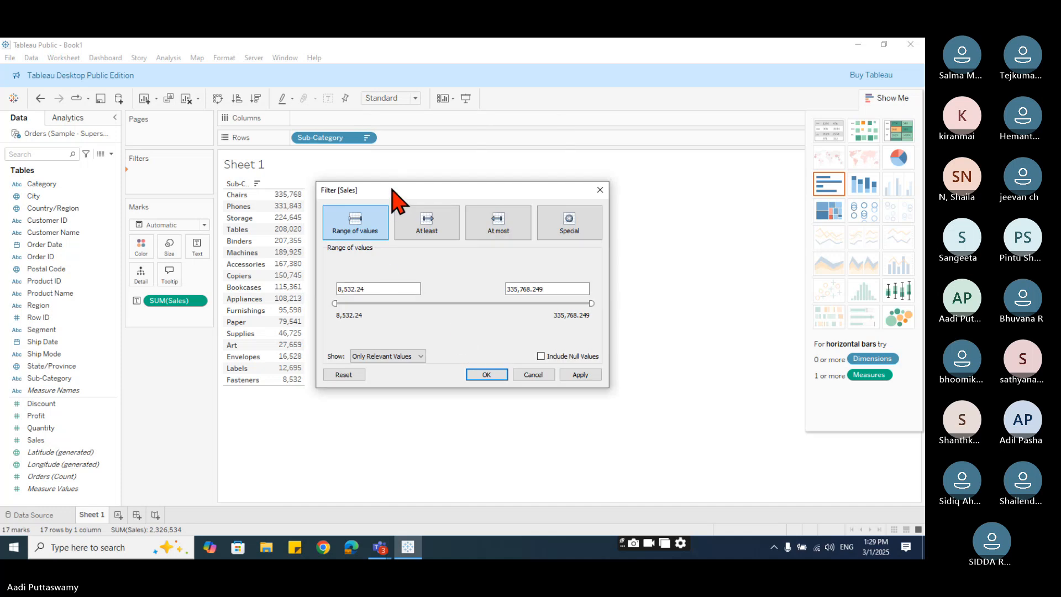
pyautogui.moveTo(395, 189); pyautogui.dragTo(489, 160)
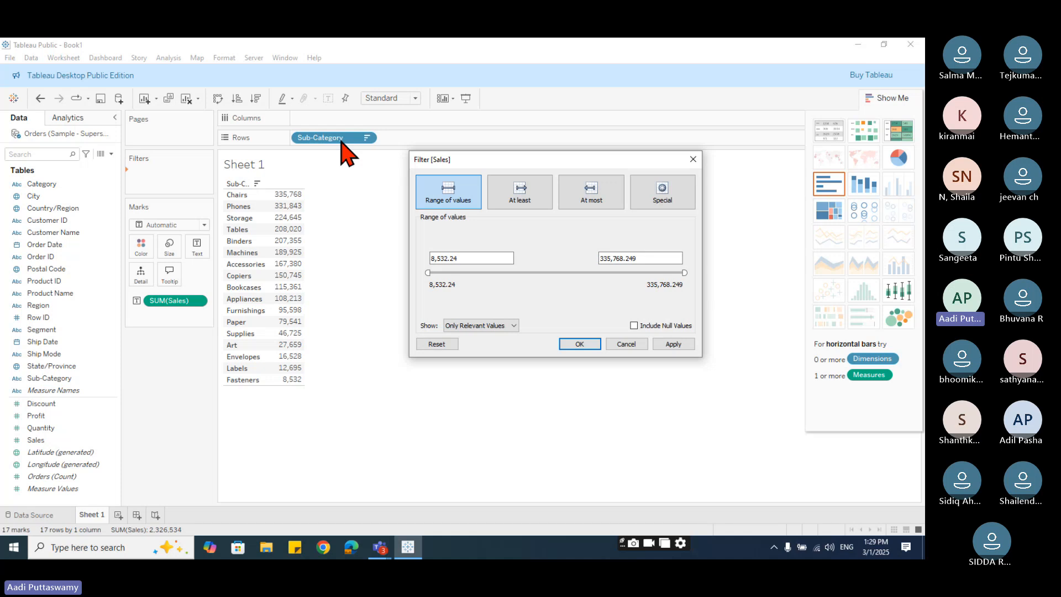
# Try an At least limit of about 160,142 and an At most limit of about 244,953, and cancel the Sales filter.
pyautogui.click(520, 192)
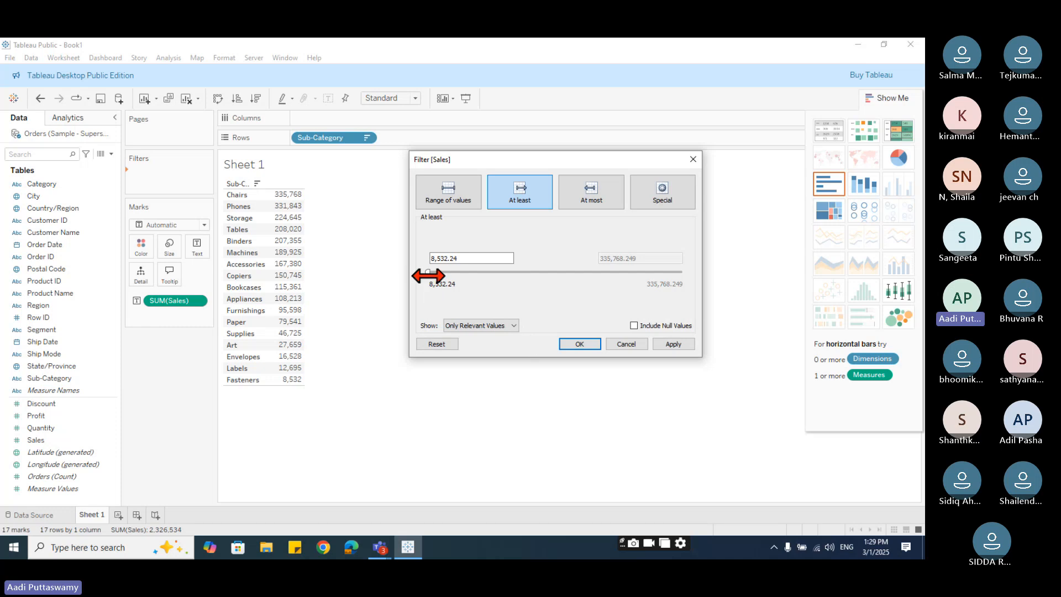
pyautogui.moveTo(428, 276); pyautogui.dragTo(545, 376)
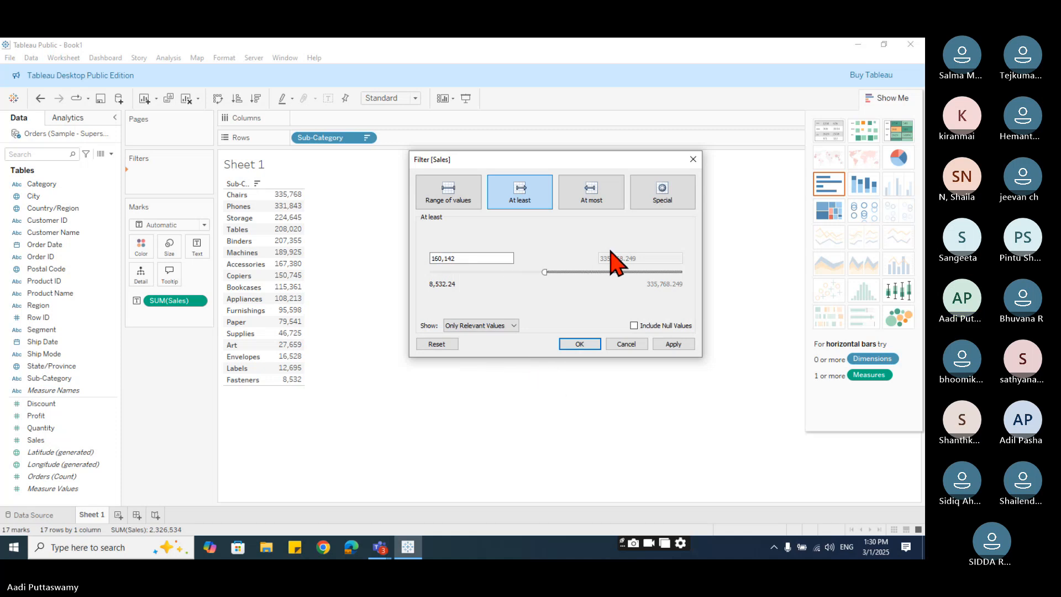
pyautogui.click(595, 199)
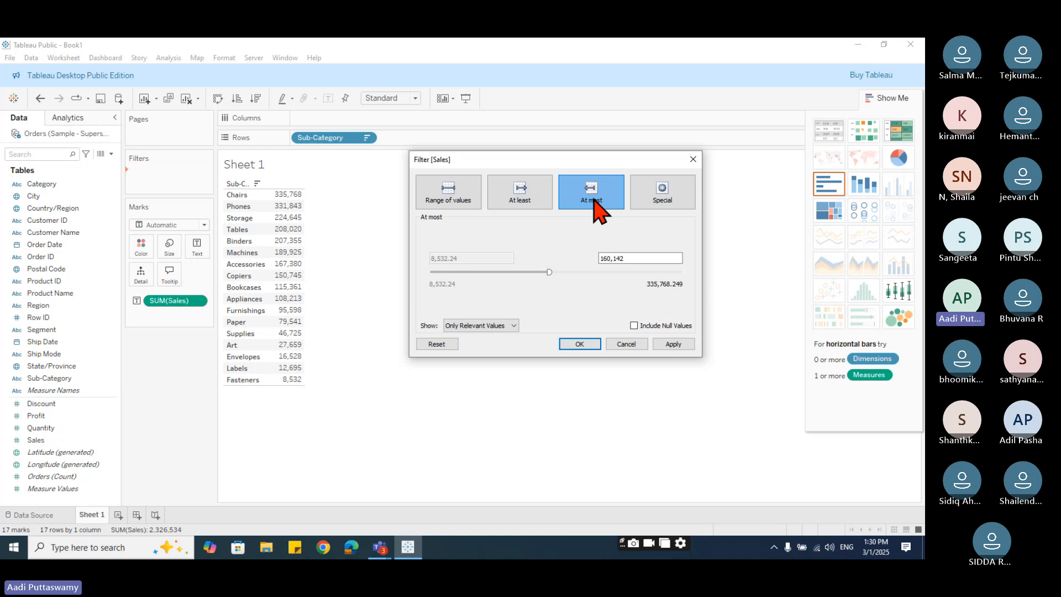
pyautogui.moveTo(549, 273); pyautogui.dragTo(620, 307)
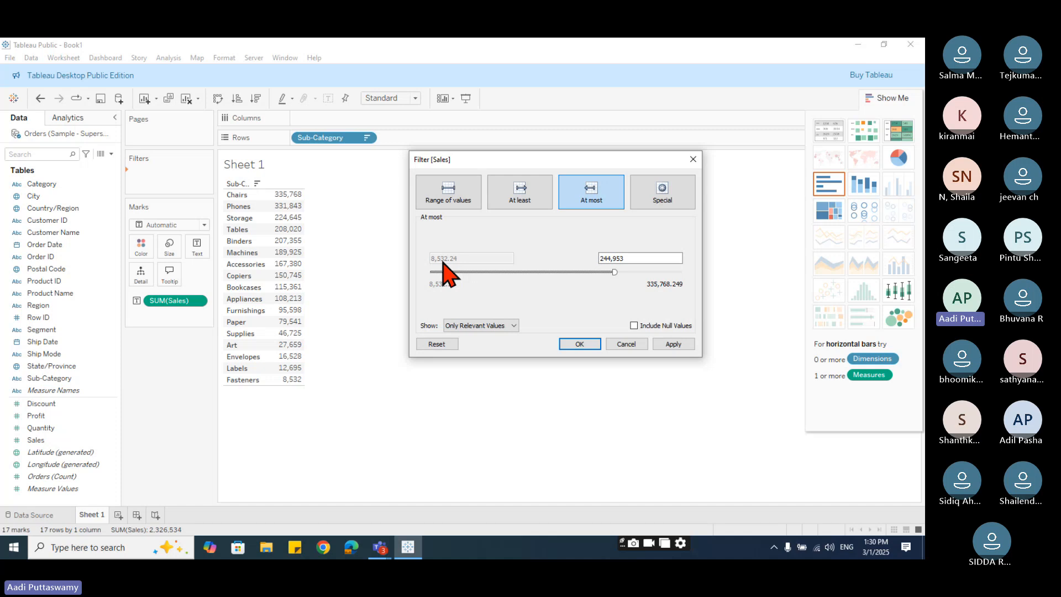
pyautogui.click(630, 346)
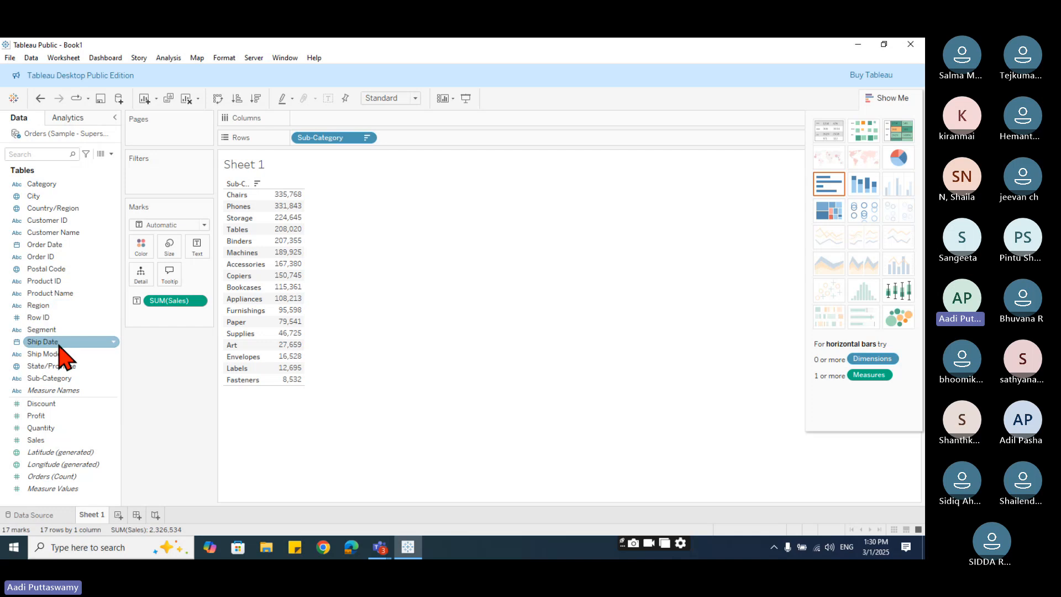
# Examine the range offered by a Sales filter on Median, and cancel the filter.
pyautogui.moveTo(56, 440); pyautogui.dragTo(180, 168)
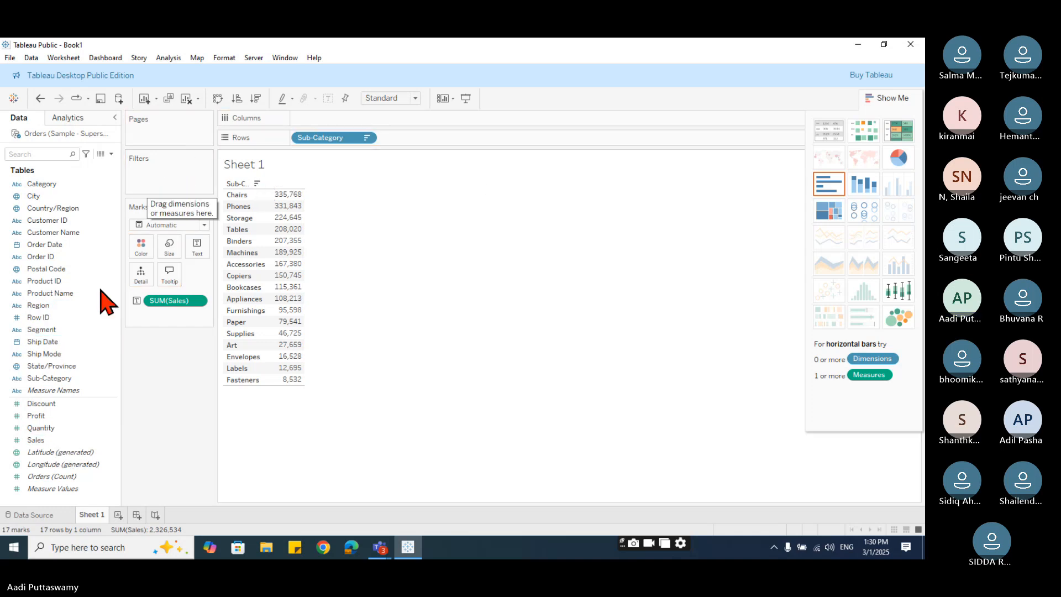
pyautogui.click(56, 441)
pyautogui.moveTo(53, 442); pyautogui.dragTo(160, 166)
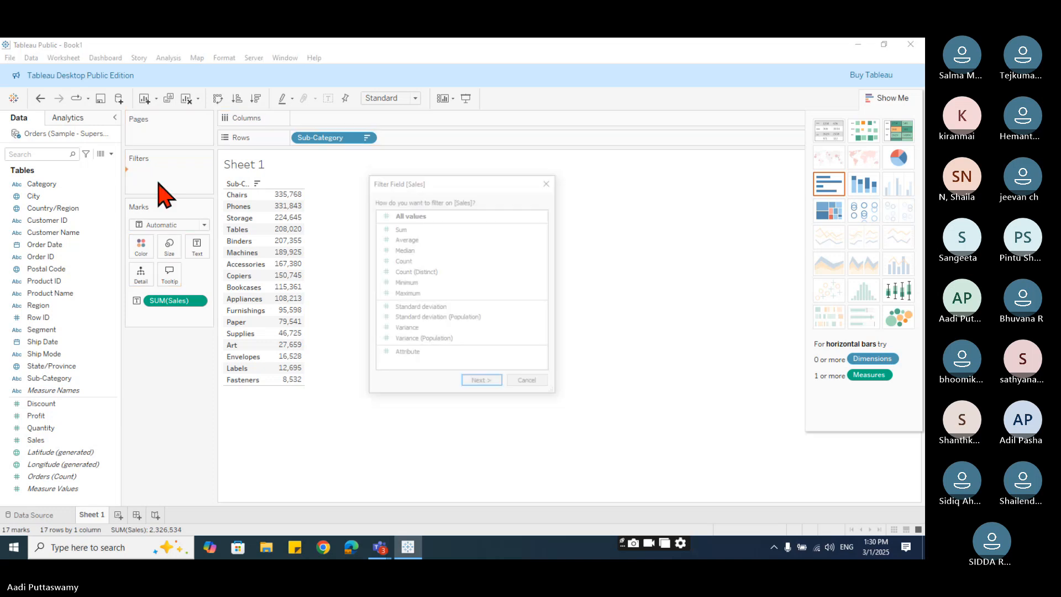
pyautogui.click(408, 229)
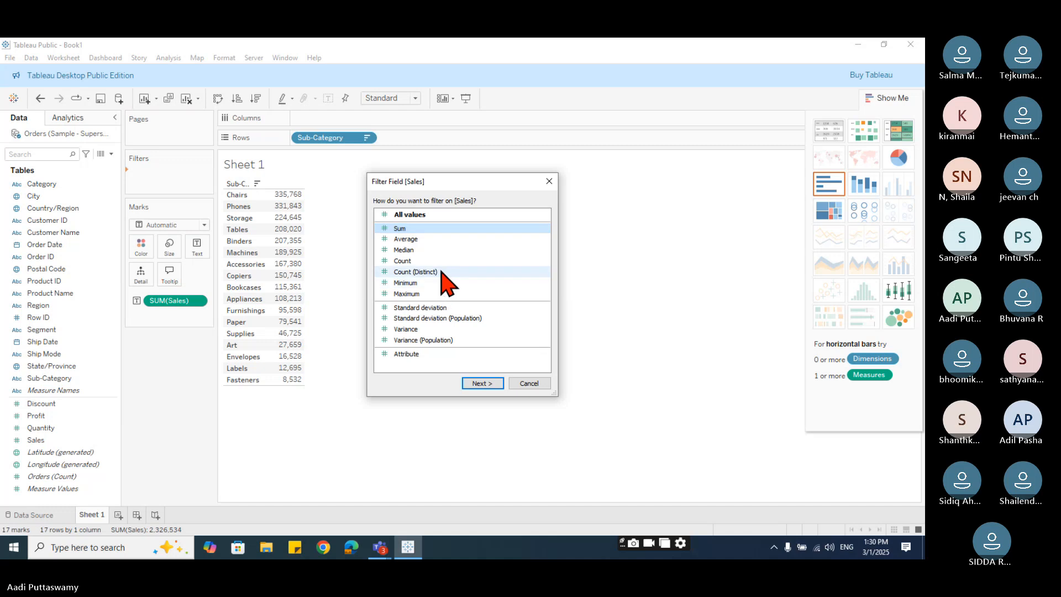
pyautogui.click(412, 250)
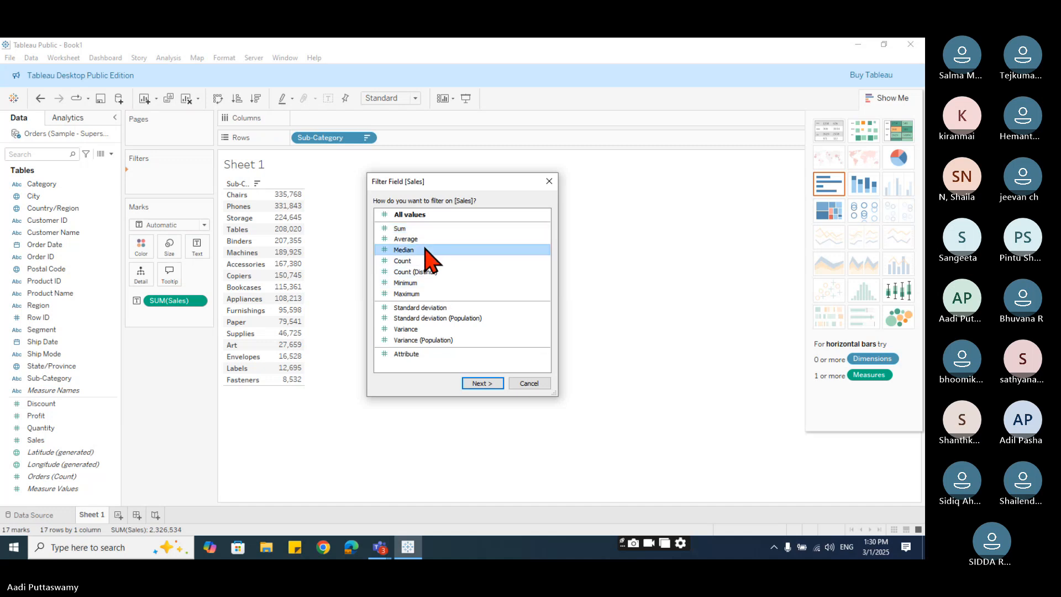
pyautogui.click(472, 383)
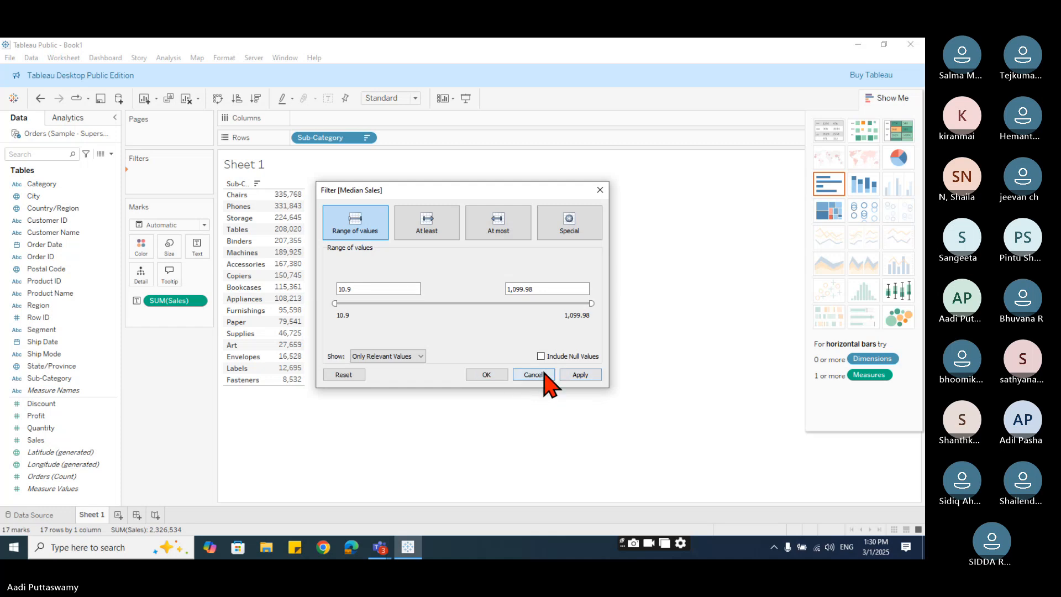
pyautogui.click(544, 374)
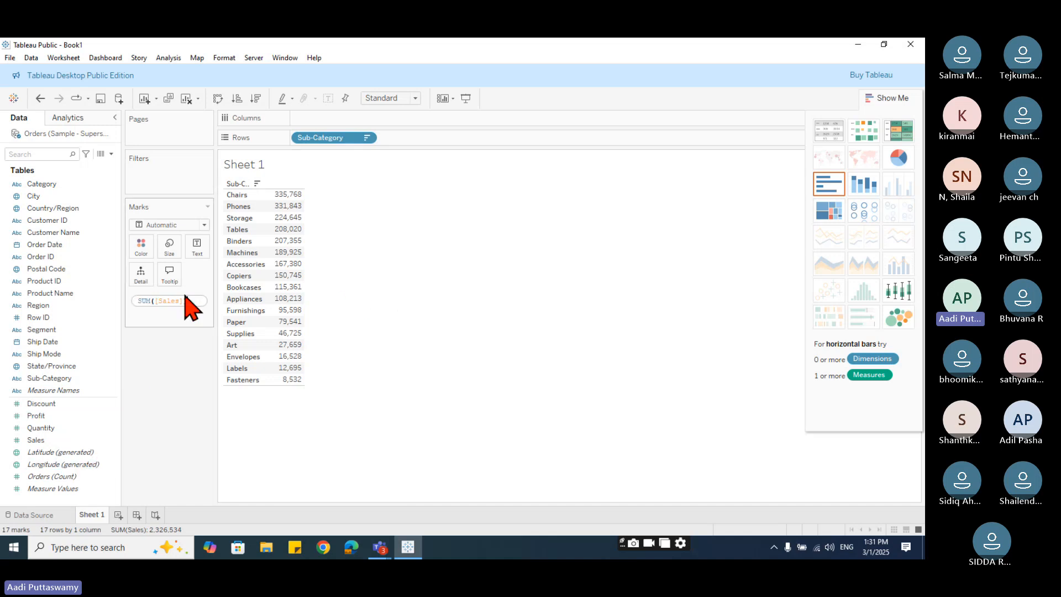
# Remove Sales and Sub-Category from the view to leave the worksheet empty.
pyautogui.moveTo(155, 303); pyautogui.dragTo(287, 183)
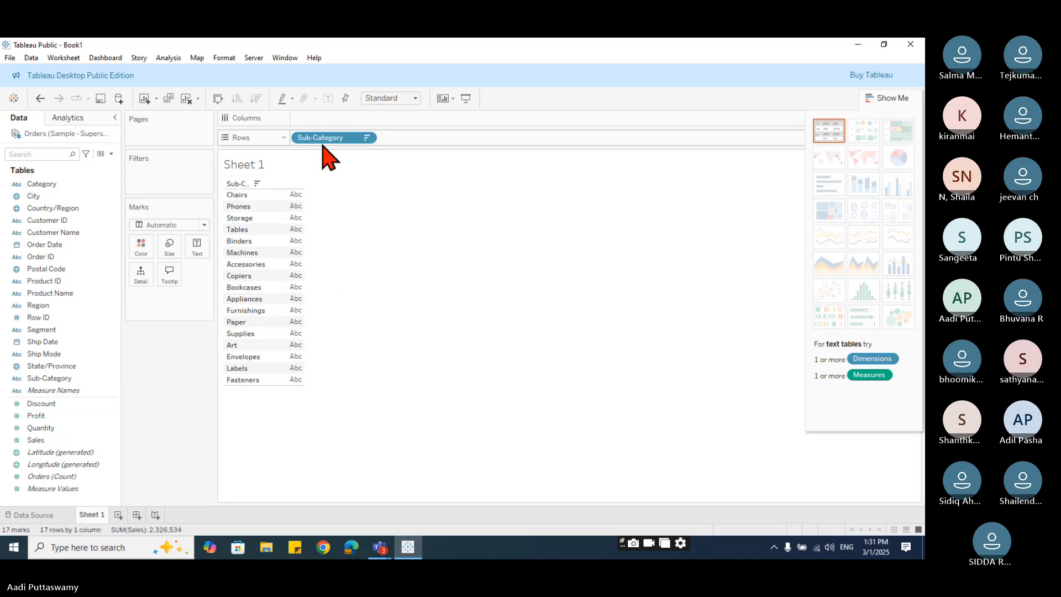
pyautogui.moveTo(323, 140); pyautogui.dragTo(173, 500)
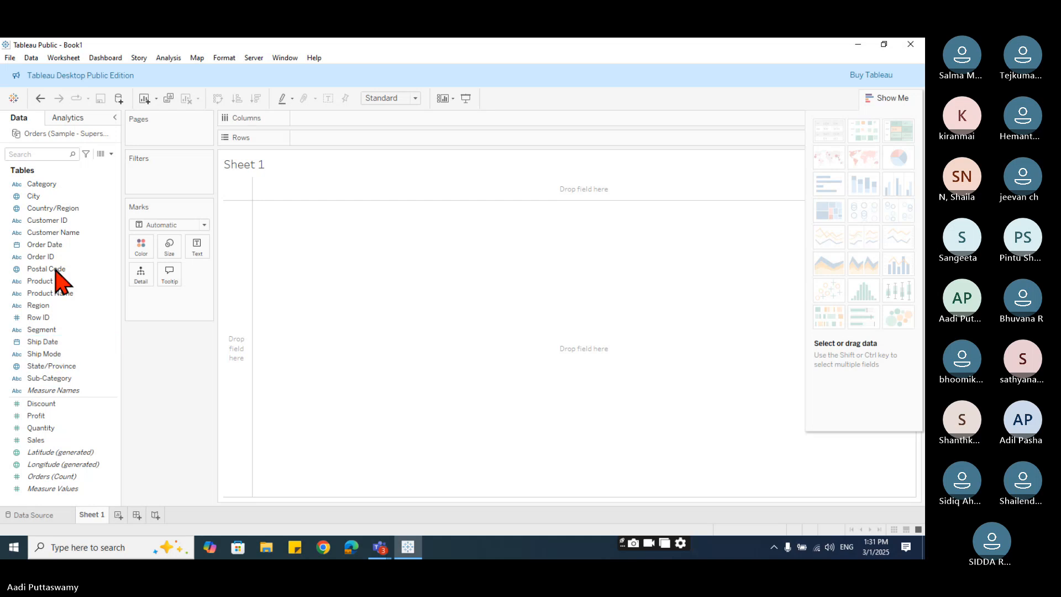
# Add an Order Date filter on Years without selecting any year.
pyautogui.moveTo(54, 252); pyautogui.dragTo(188, 177)
pyautogui.moveTo(164, 178); pyautogui.dragTo(165, 180)
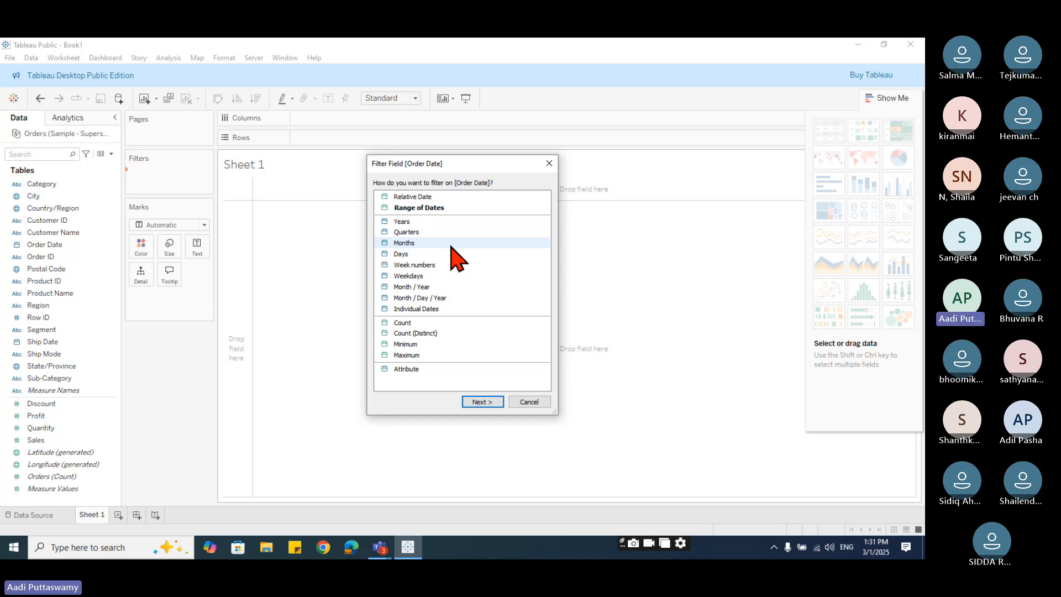
pyautogui.click(434, 221)
pyautogui.click(481, 403)
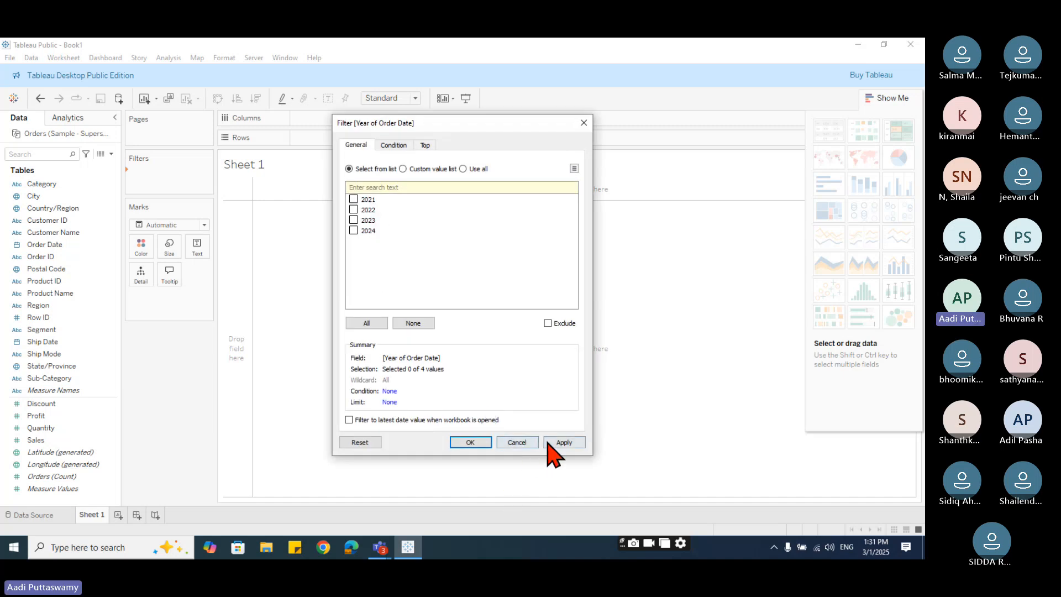
pyautogui.click(470, 442)
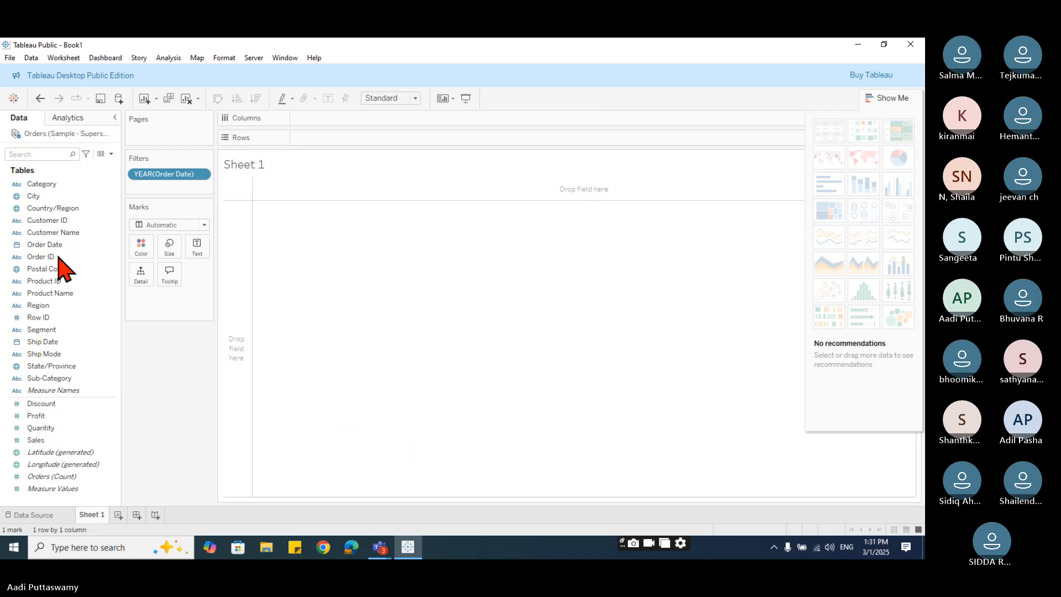
# Show the Order Date year filter beside the view and select 2022, 2023 and 2024.
pyautogui.click(201, 174)
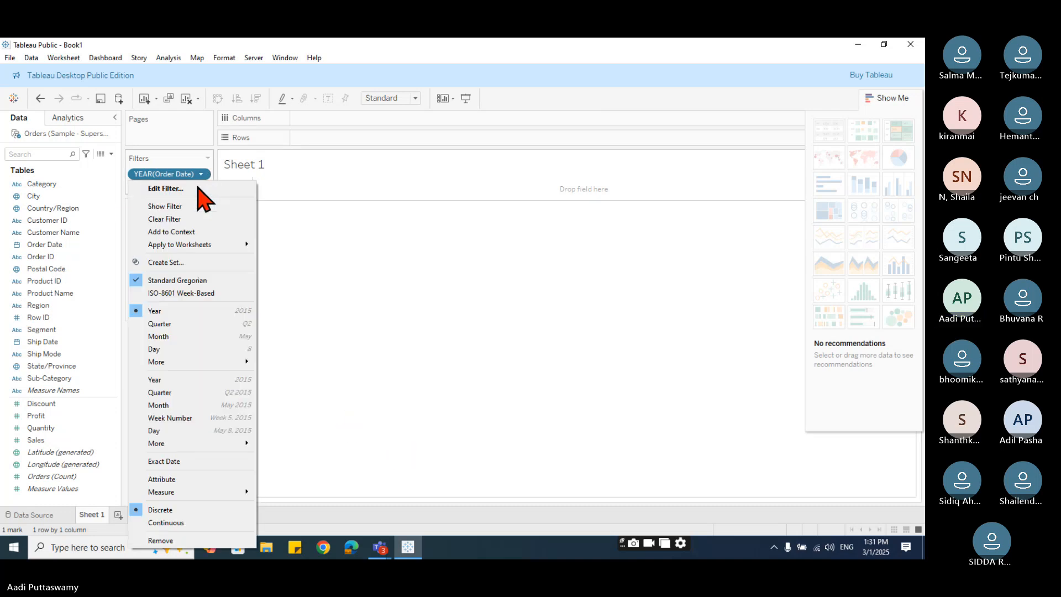
pyautogui.click(194, 204)
pyautogui.click(888, 98)
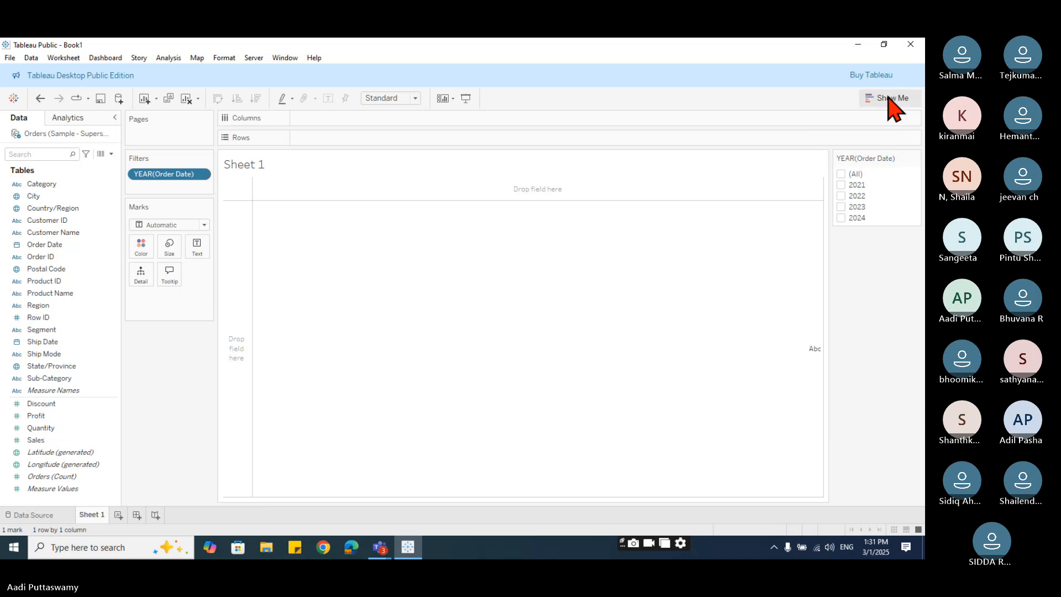
pyautogui.click(841, 195)
pyautogui.click(841, 206)
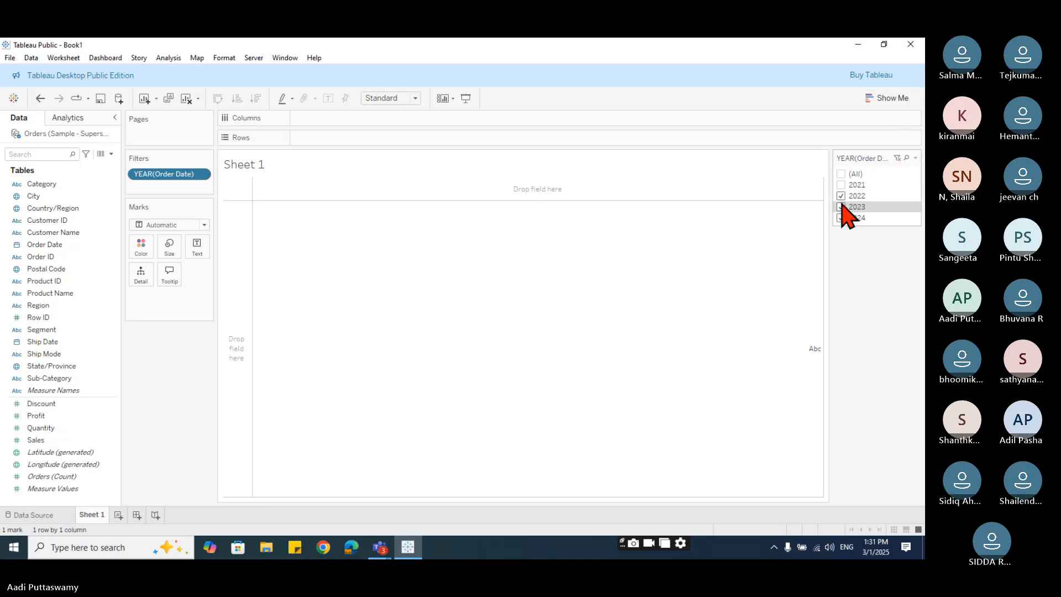
pyautogui.click(841, 218)
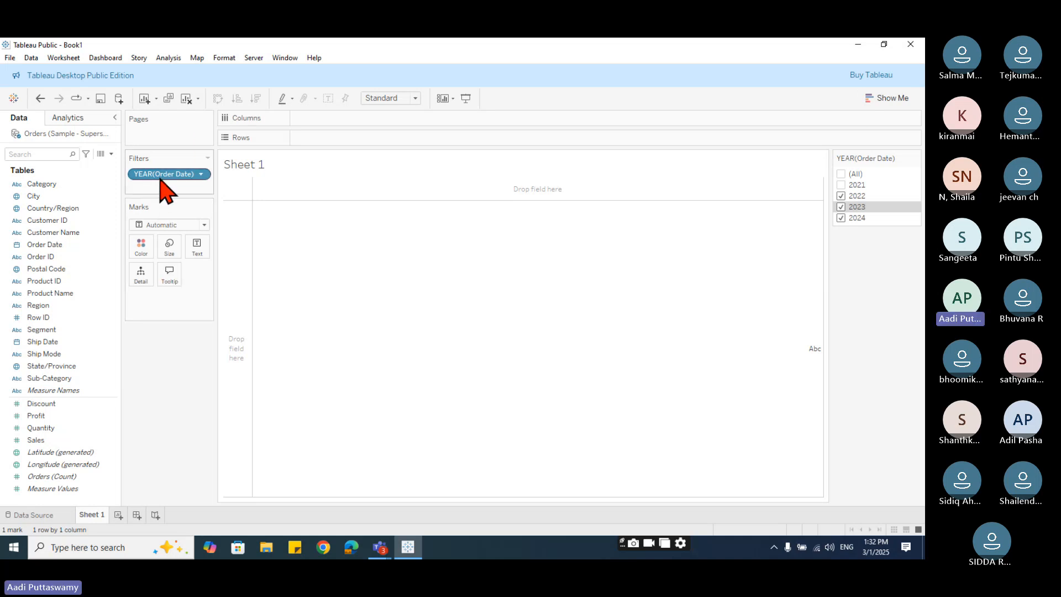
# Replace the year filter with a new Order Date filter based on Relative Date.
pyautogui.moveTo(161, 176); pyautogui.dragTo(167, 427)
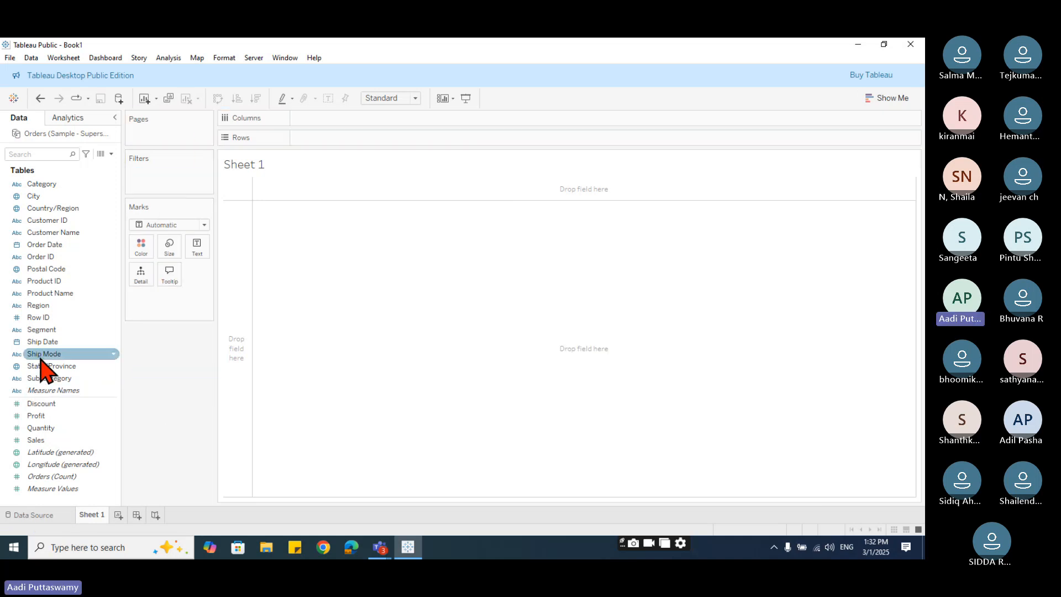
pyautogui.moveTo(44, 245); pyautogui.dragTo(164, 188)
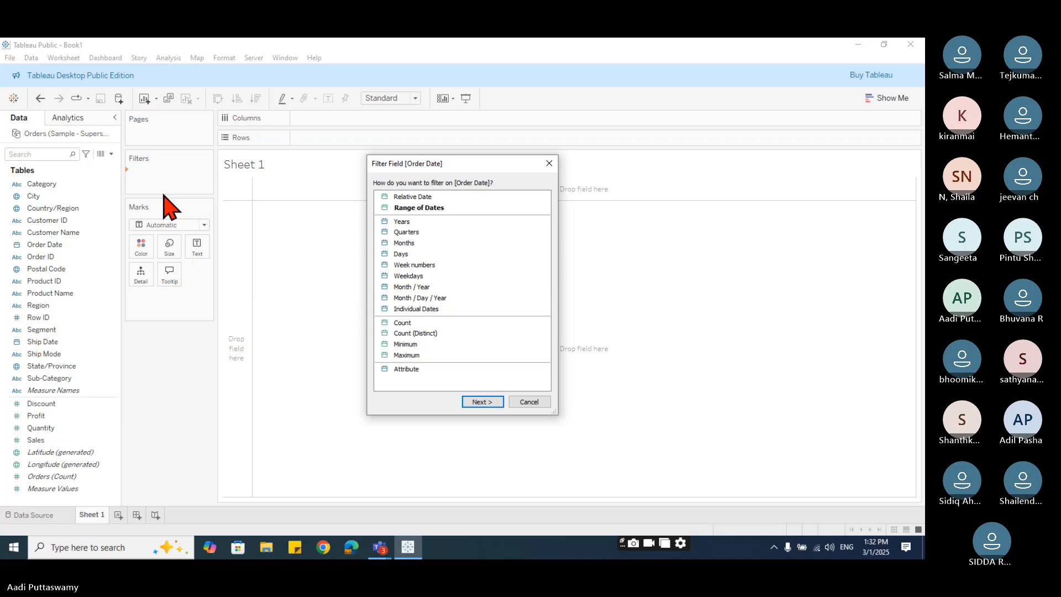
pyautogui.click(427, 197)
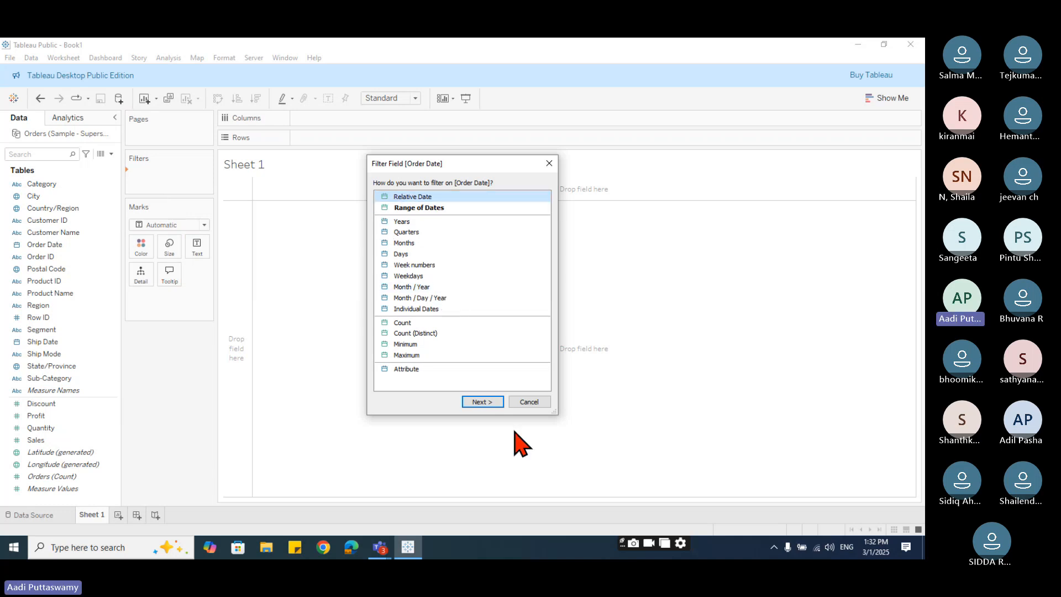
pyautogui.click(494, 401)
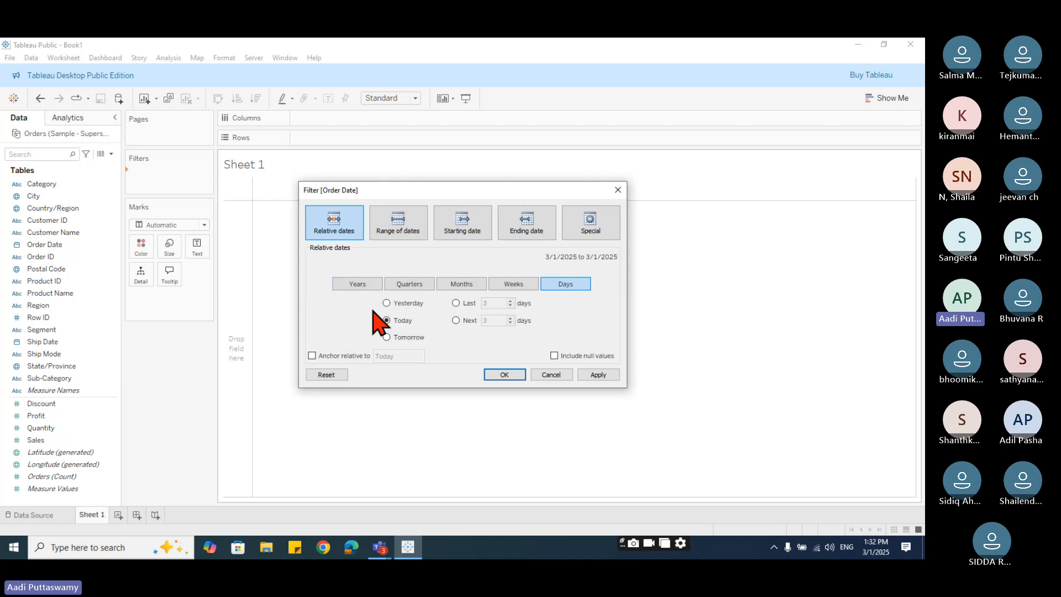
# Try the relative date options for years, quarters, weeks and days, including previous year, this year and previous quarter.
pyautogui.click(358, 283)
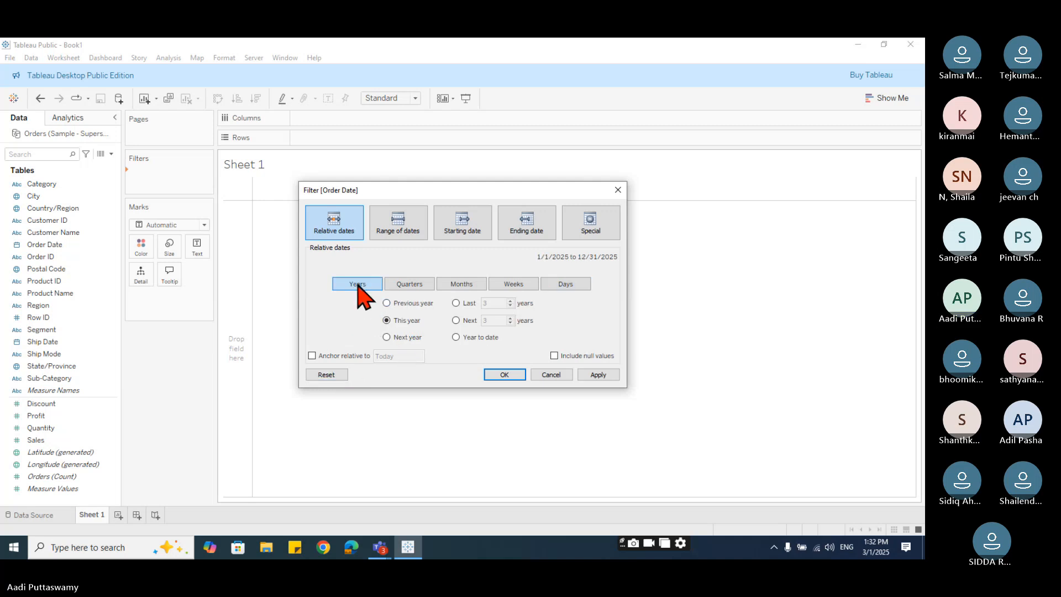
pyautogui.click(399, 304)
pyautogui.click(409, 320)
pyautogui.click(409, 284)
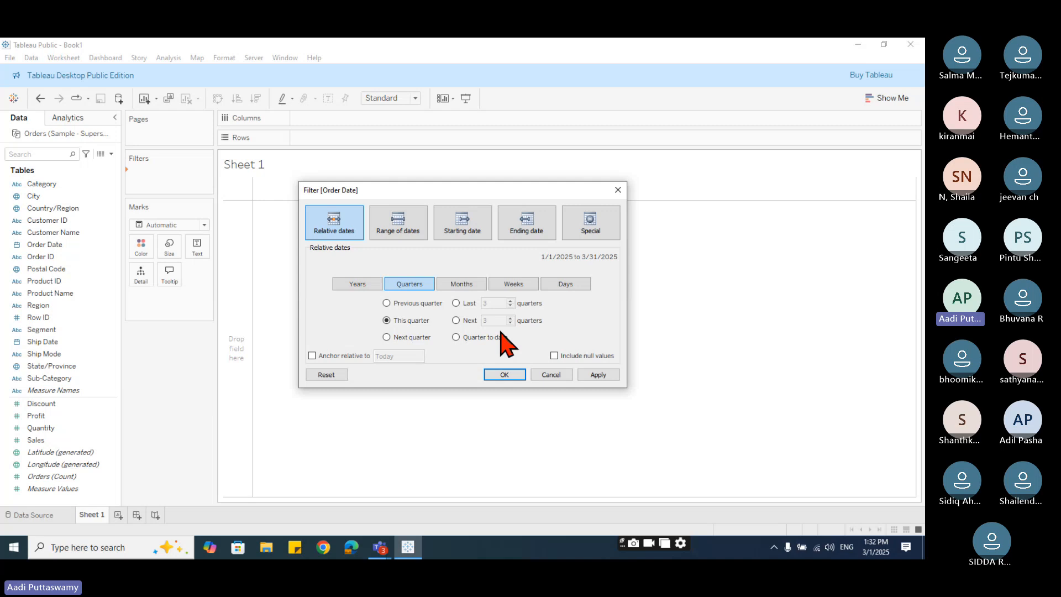
pyautogui.click(528, 285)
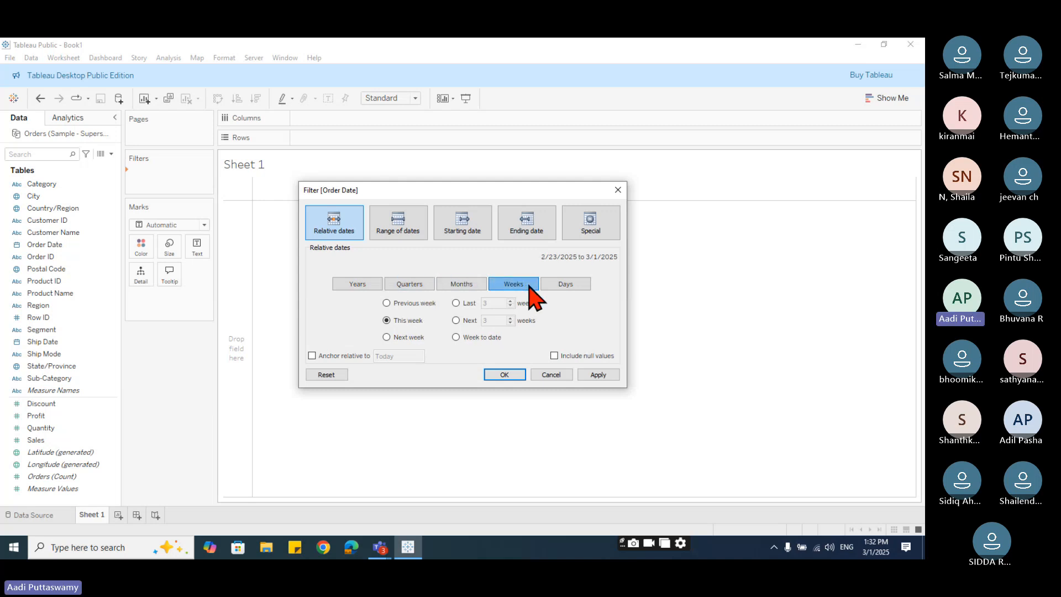
pyautogui.click(565, 286)
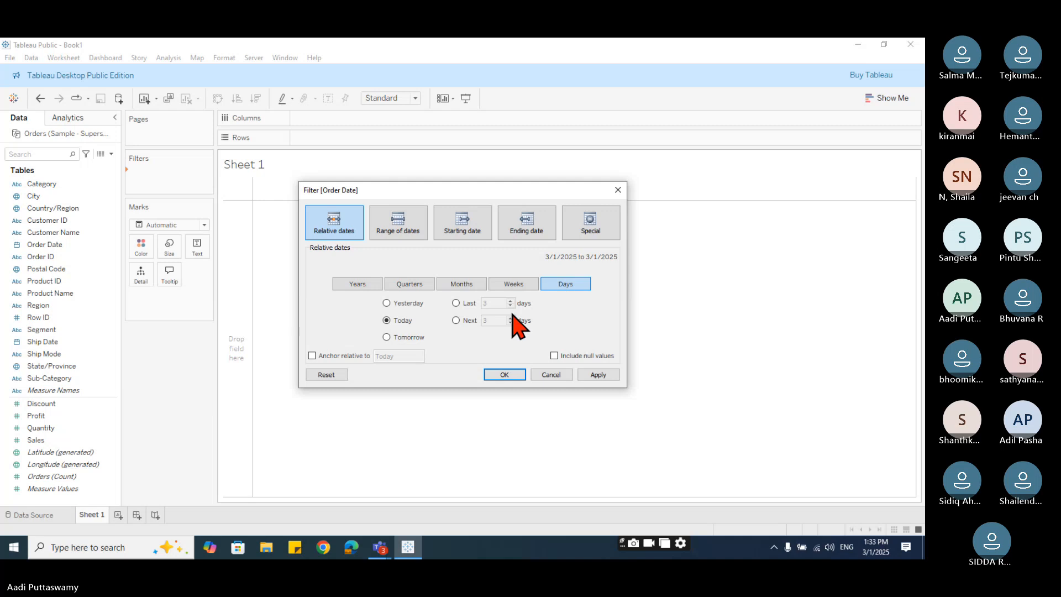
pyautogui.click(405, 285)
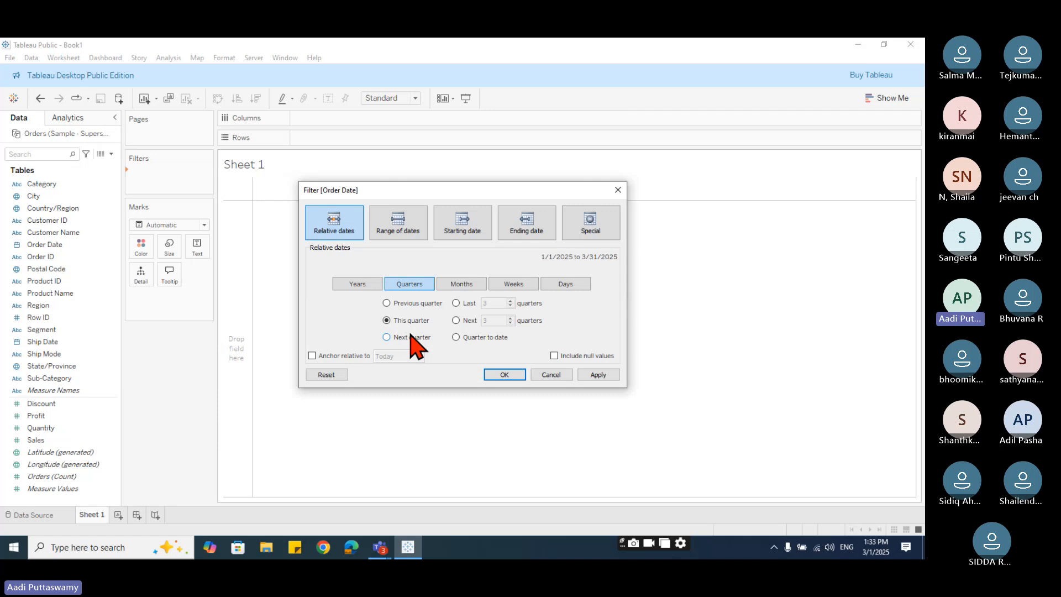
pyautogui.click(418, 304)
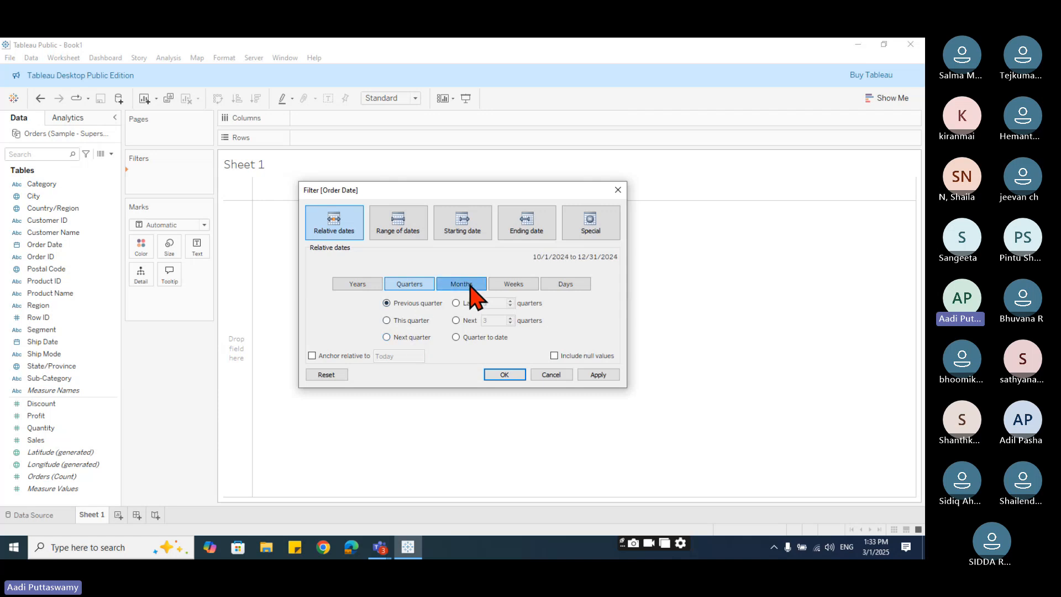
pyautogui.click(342, 285)
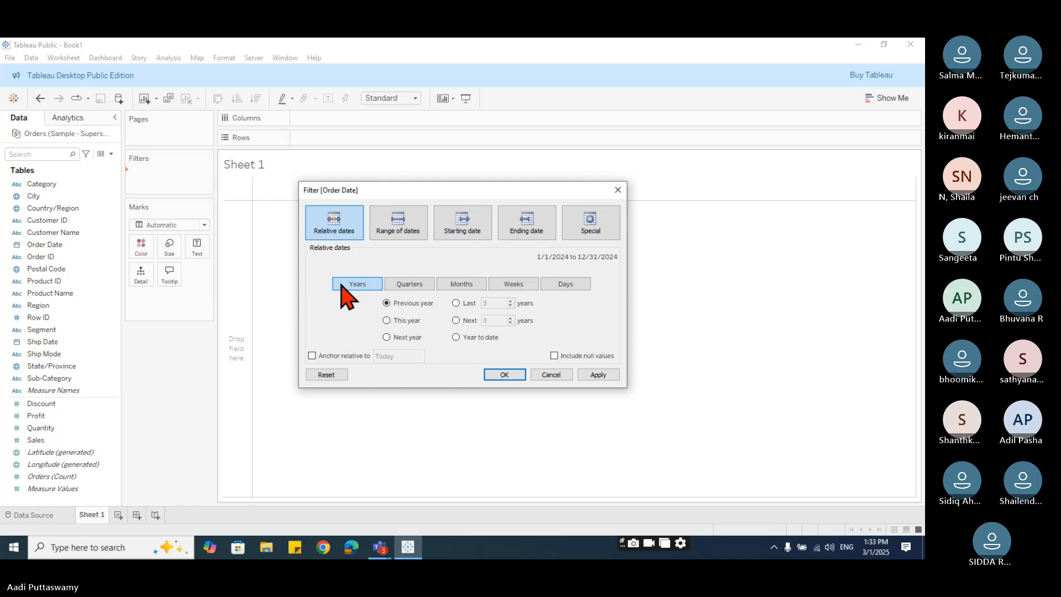
# Try the range of dates, a starting date of 5/7/2022 and the ending date option for the Order Date filter.
pyautogui.click(389, 229)
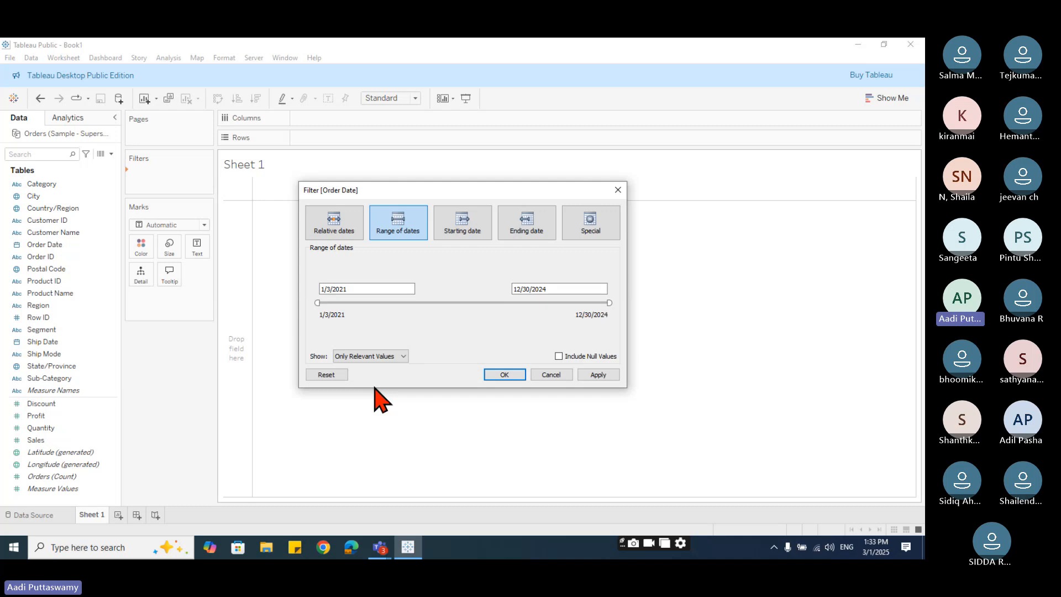
pyautogui.moveTo(468, 190); pyautogui.dragTo(552, 171)
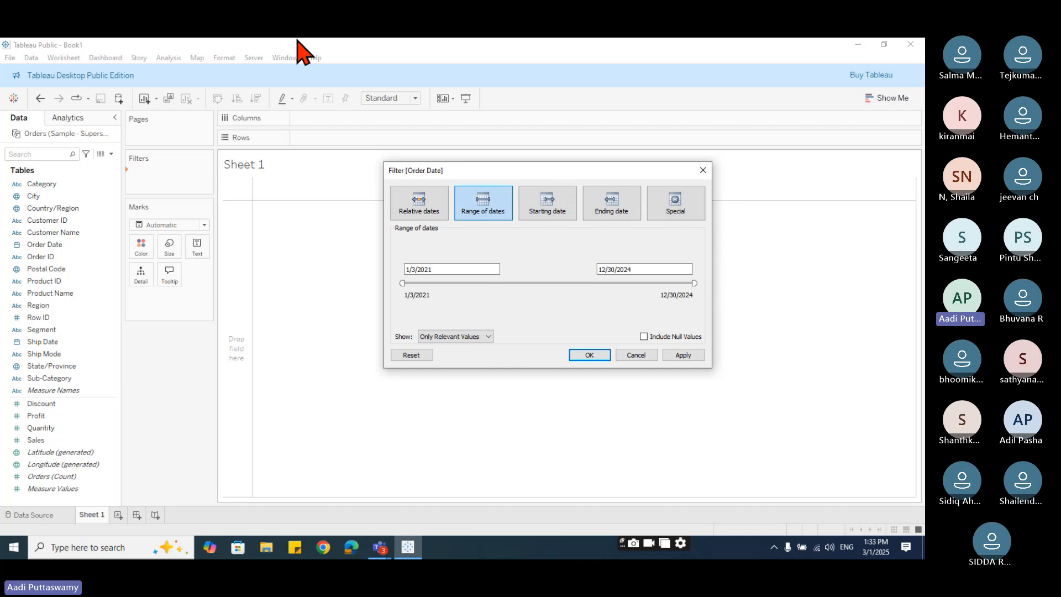
pyautogui.click(644, 270)
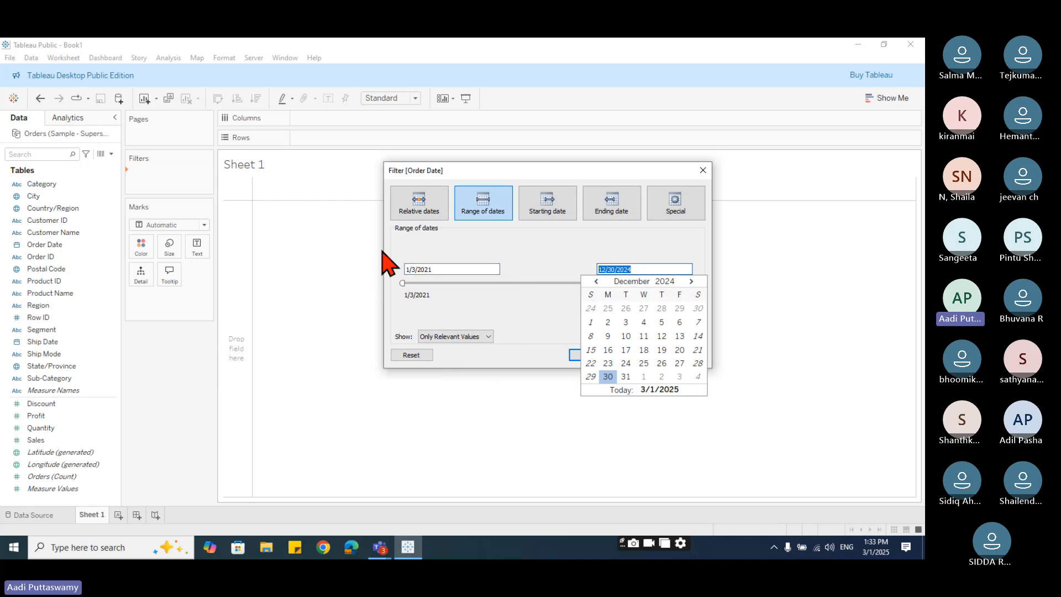
pyautogui.click(550, 215)
pyautogui.moveTo(403, 283); pyautogui.dragTo(498, 317)
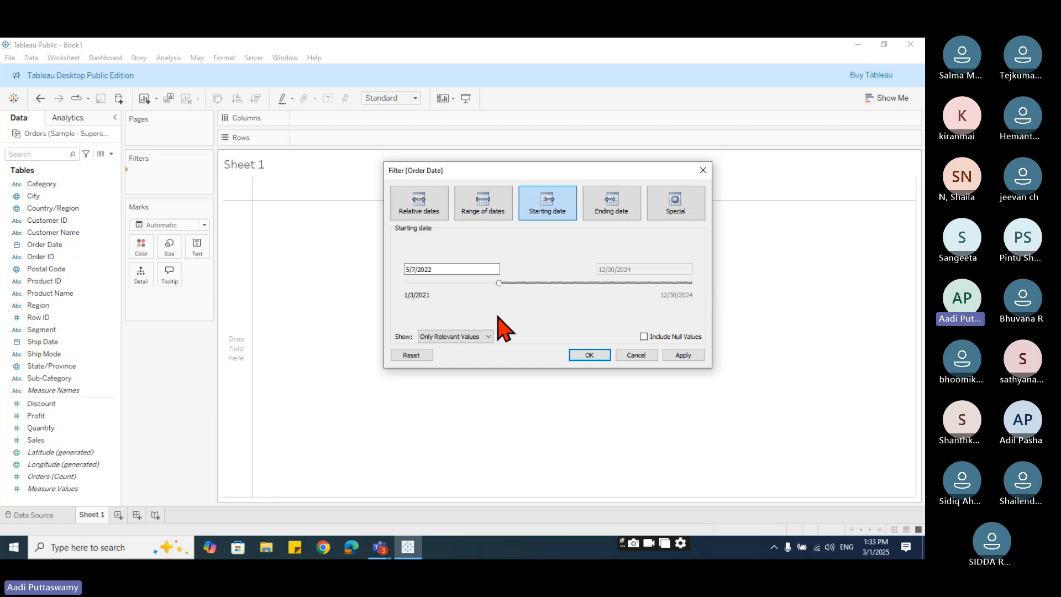
pyautogui.click(611, 210)
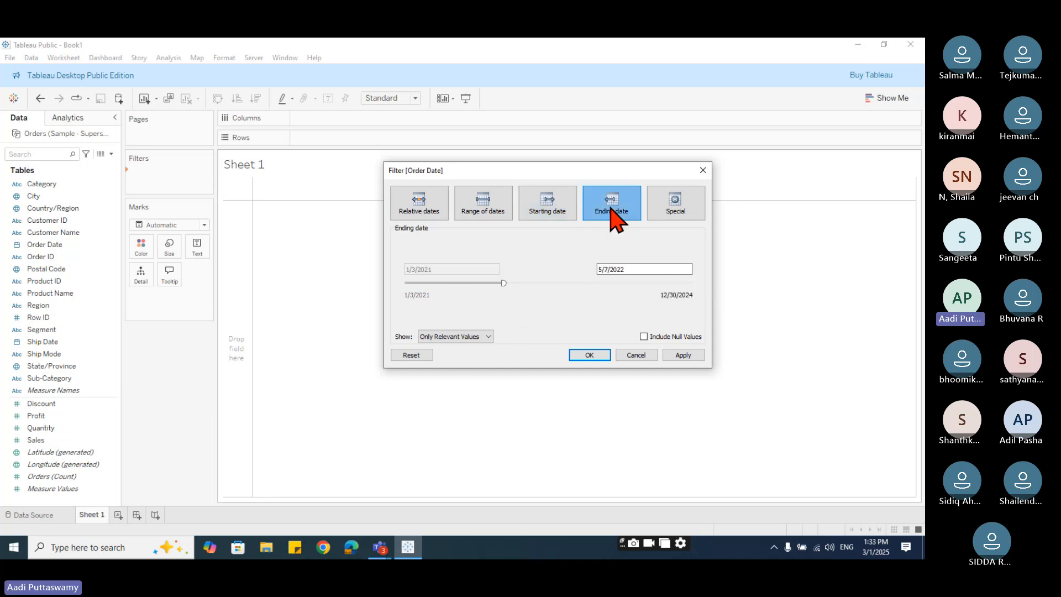
# Set the Order Date filter to the special All dates option and apply it to the worksheet.
pyautogui.click(674, 211)
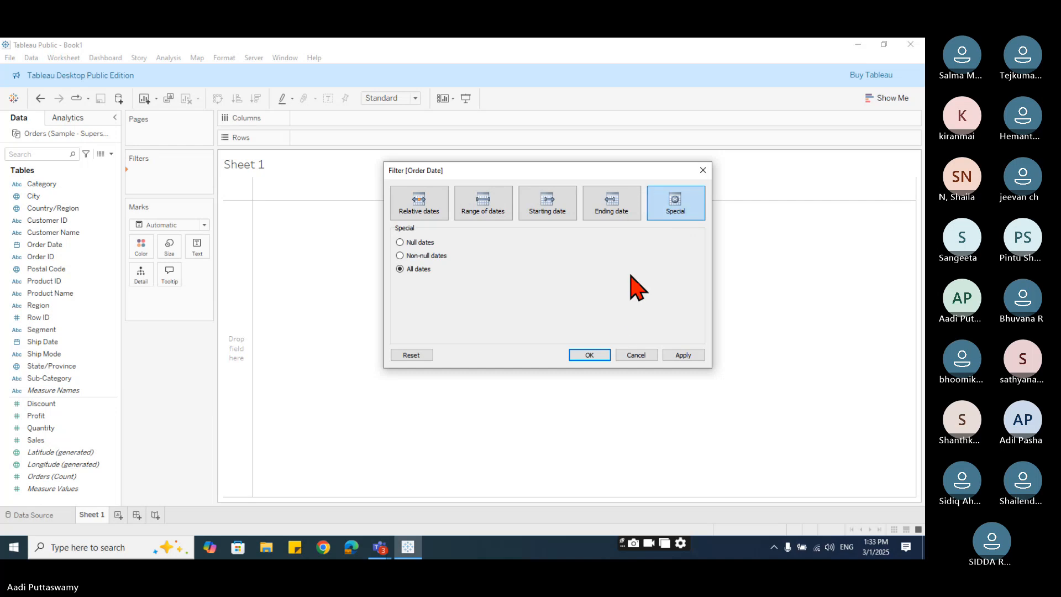
pyautogui.click(591, 355)
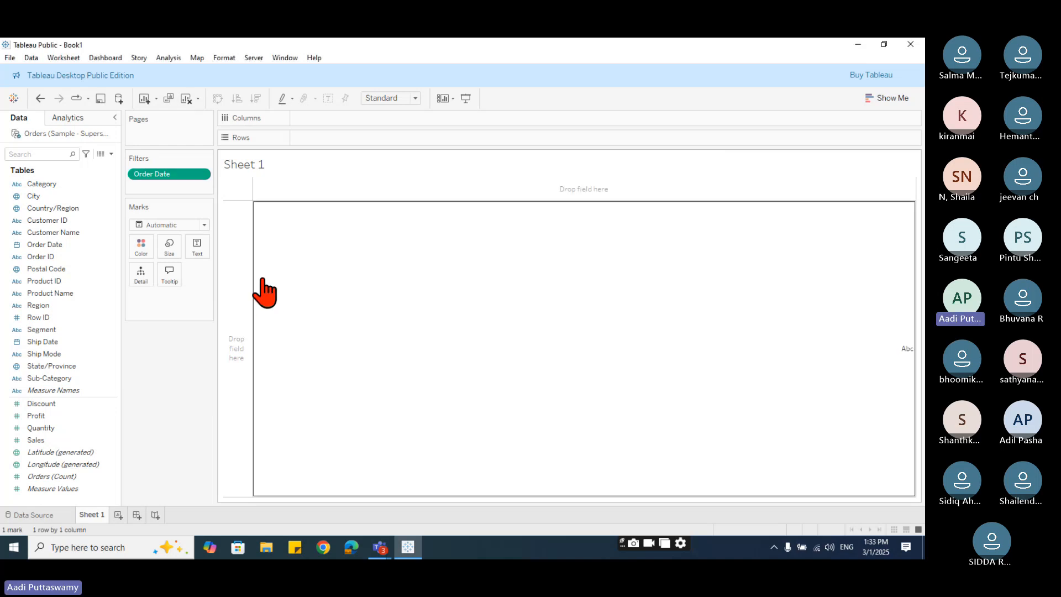
pyautogui.click(200, 175)
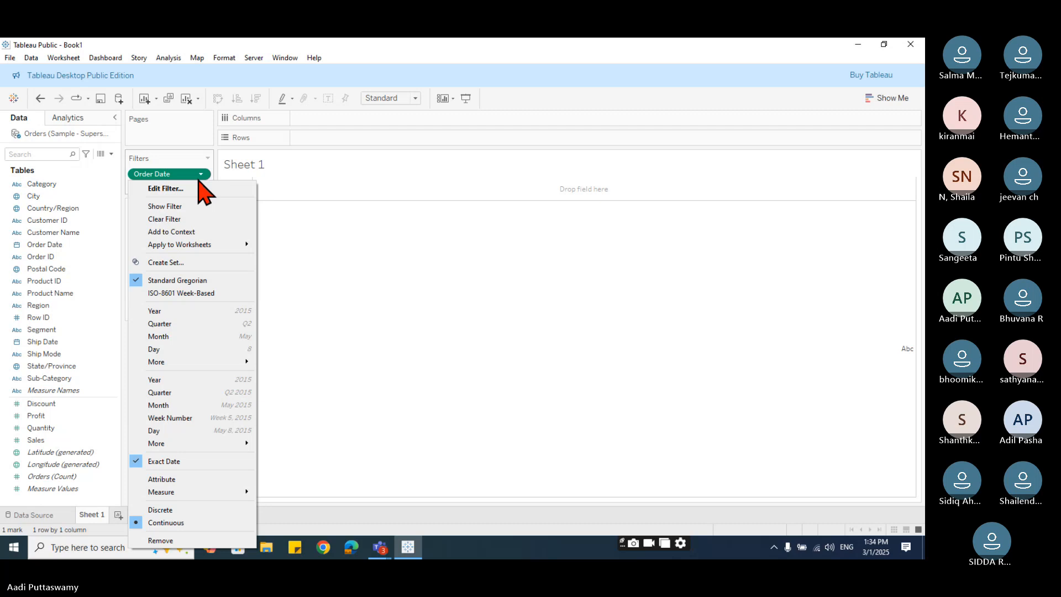
pyautogui.click(197, 177)
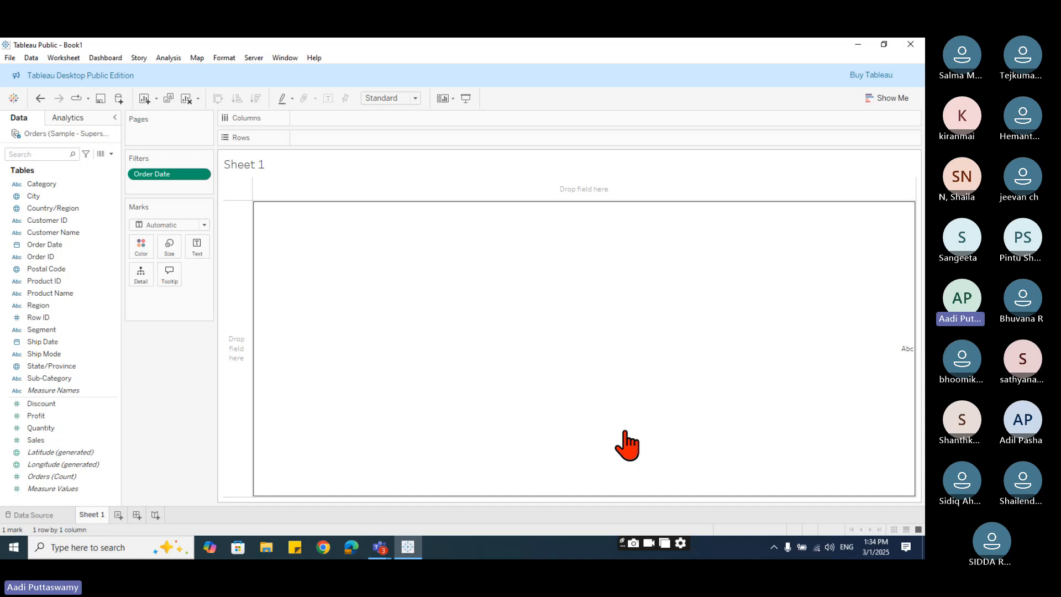
# Examine the worksheet's Actions dialog and close it without adding an action.
pyautogui.click(68, 60)
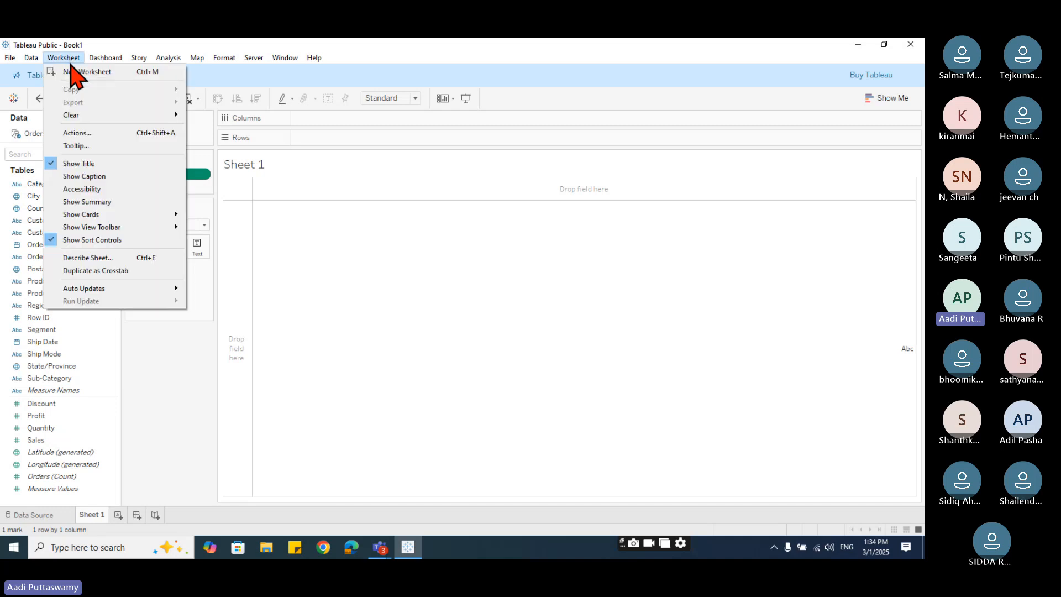
pyautogui.click(88, 134)
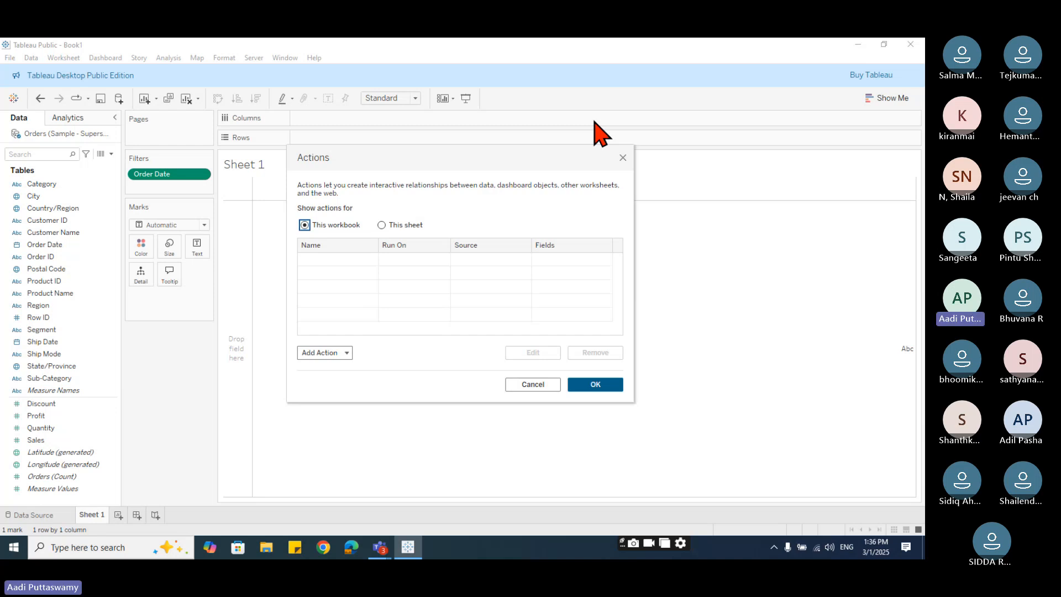
pyautogui.click(623, 158)
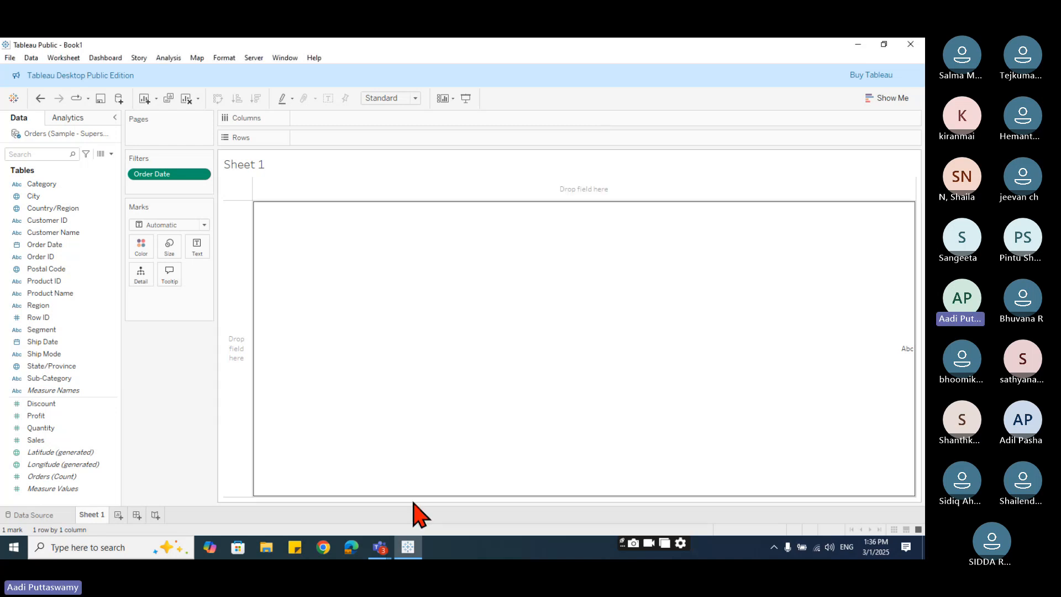
# Switch to the Microsoft Teams meeting to dismiss the recording notice, and open the options for ending the meeting.
pyautogui.moveTo(380, 546)
pyautogui.click(380, 525)
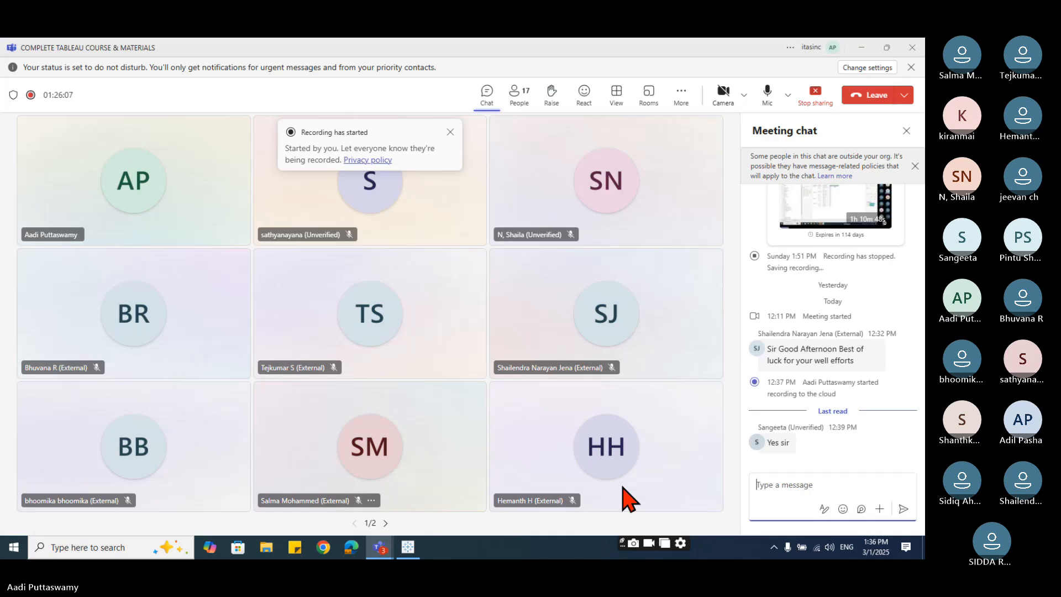
pyautogui.click(800, 485)
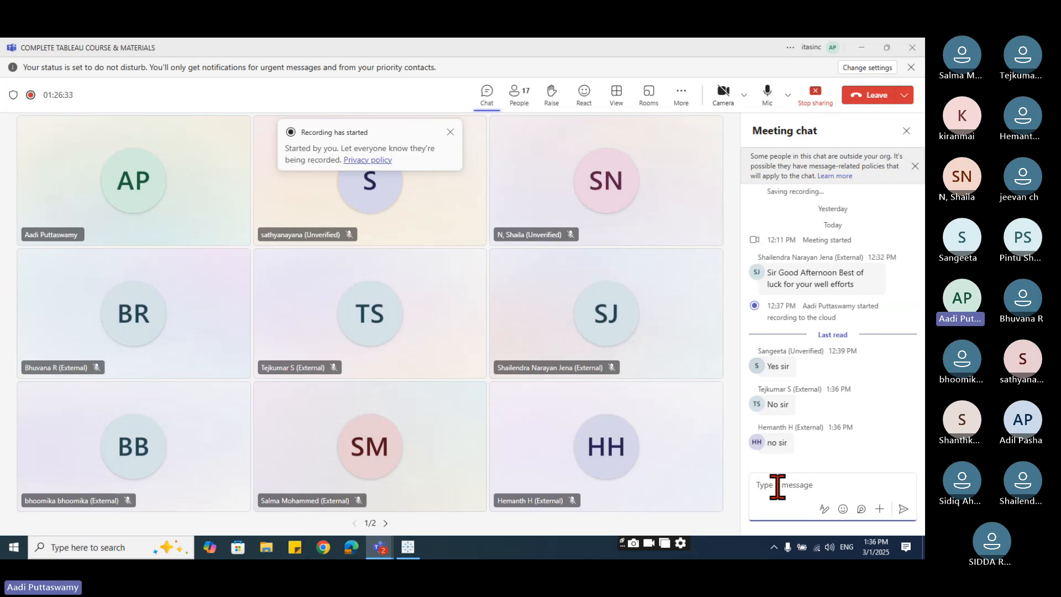
pyautogui.click(450, 132)
pyautogui.click(765, 485)
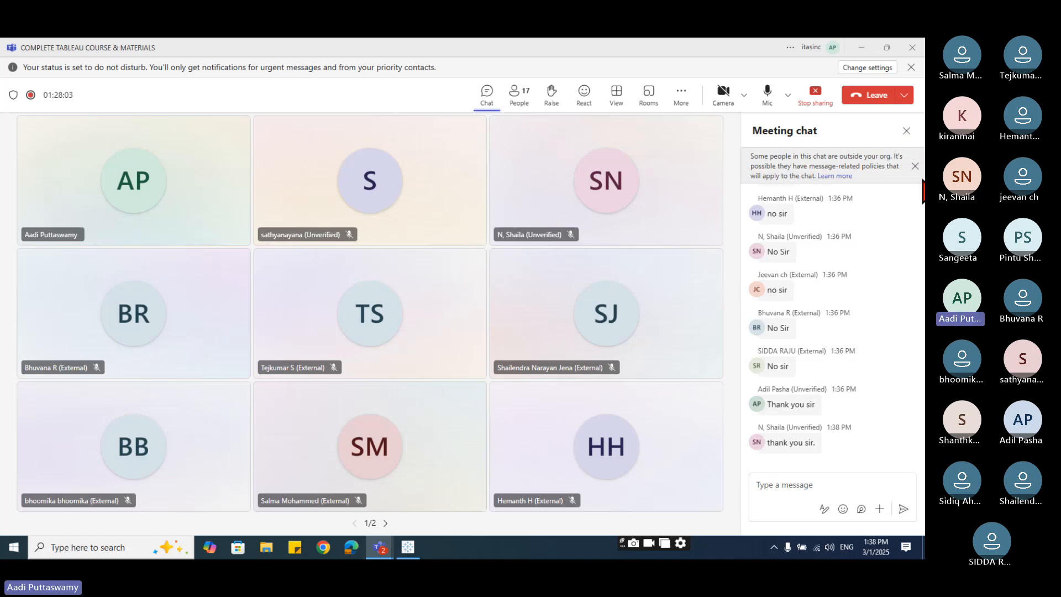
pyautogui.click(904, 96)
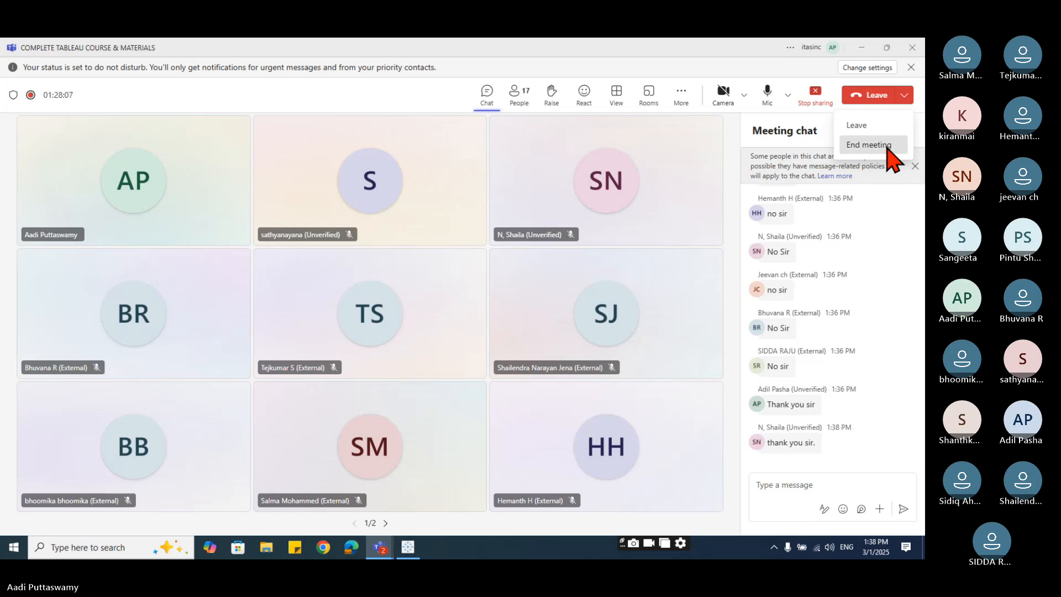